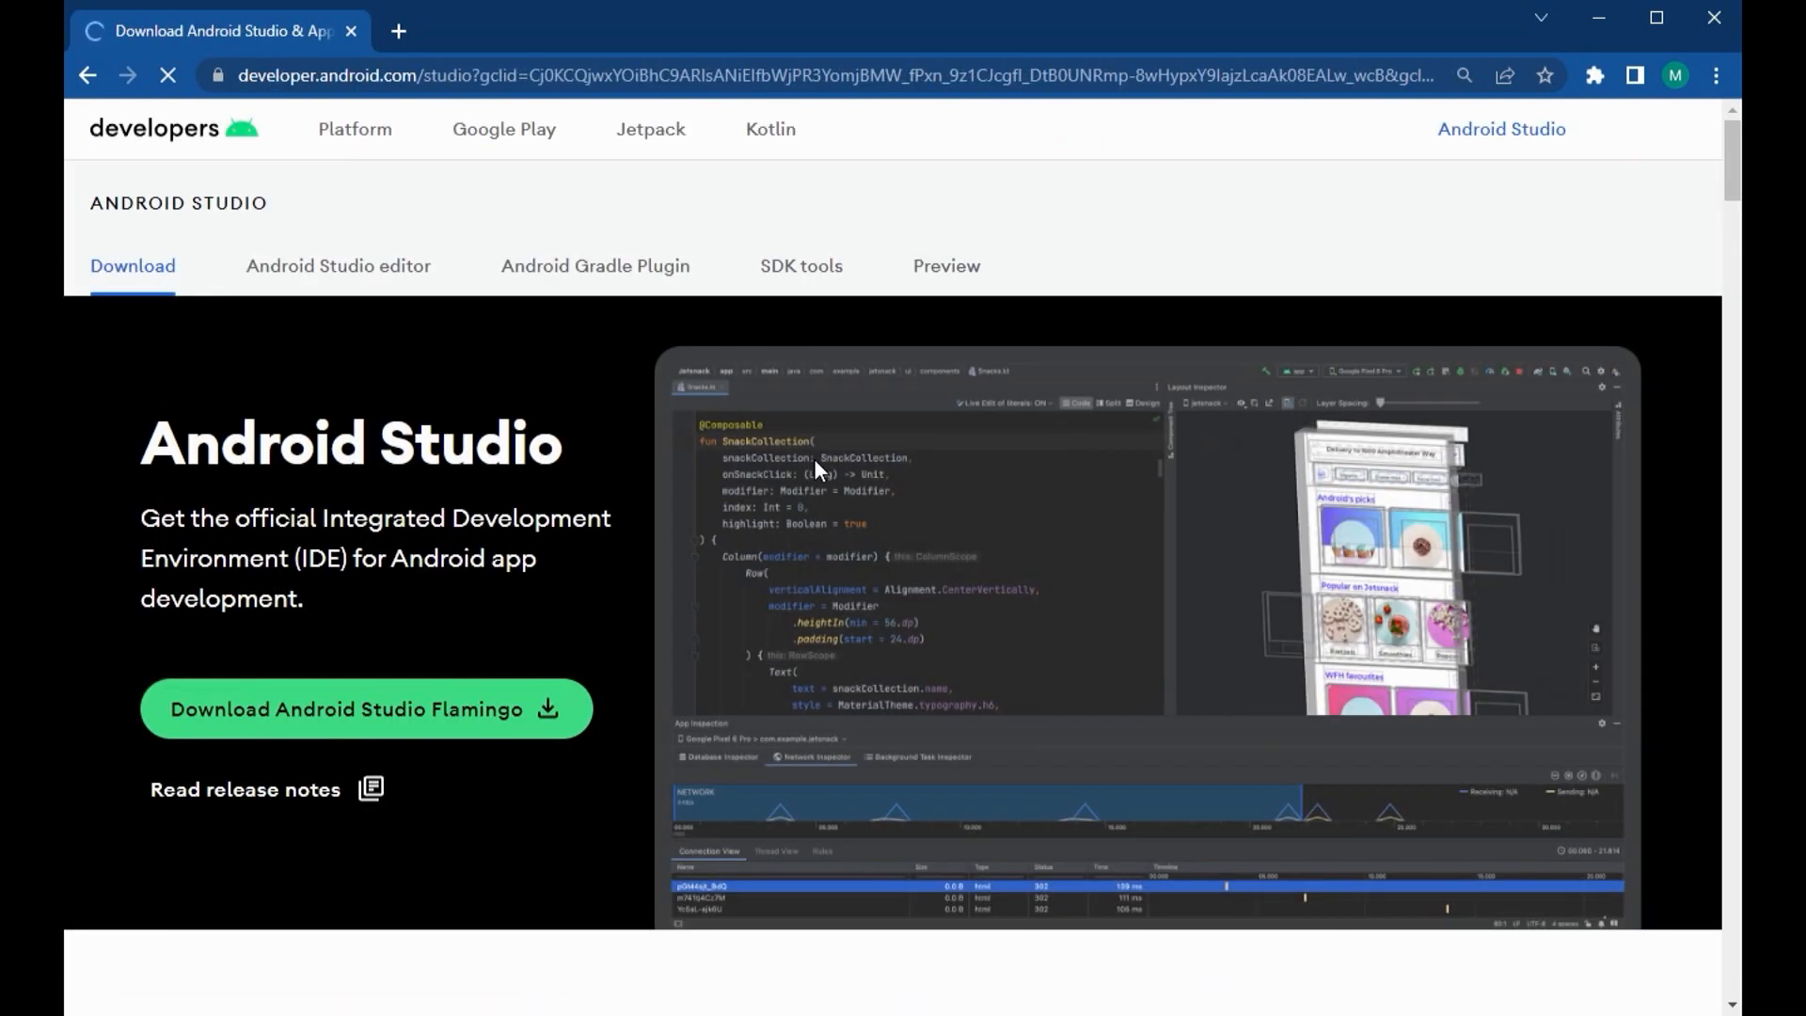
Step: Look through the Android Studio download page, including the list of packages for each platform
{"action": "left_click", "coordinate": [878, 939]}
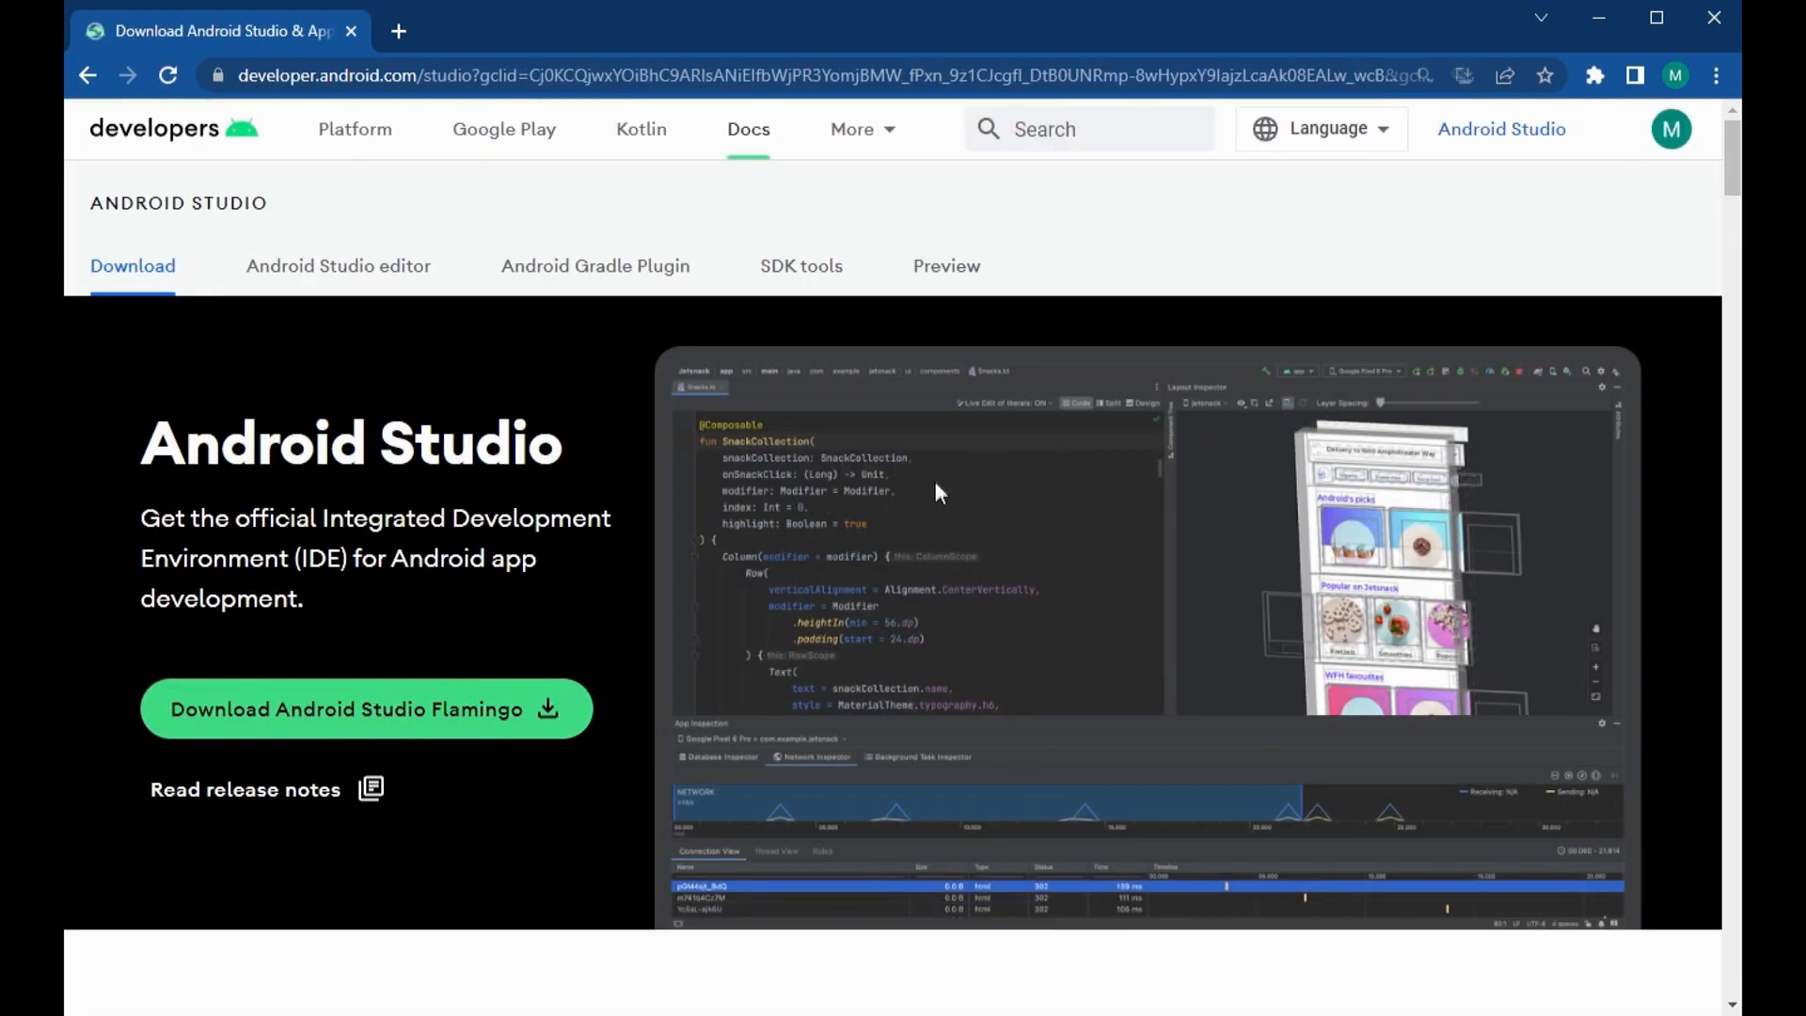
{"action": "scroll", "coordinate": [927, 466], "scroll_direction": "down", "scroll_amount": 5}
{"action": "scroll", "coordinate": [922, 442], "scroll_direction": "down", "scroll_amount": 10}
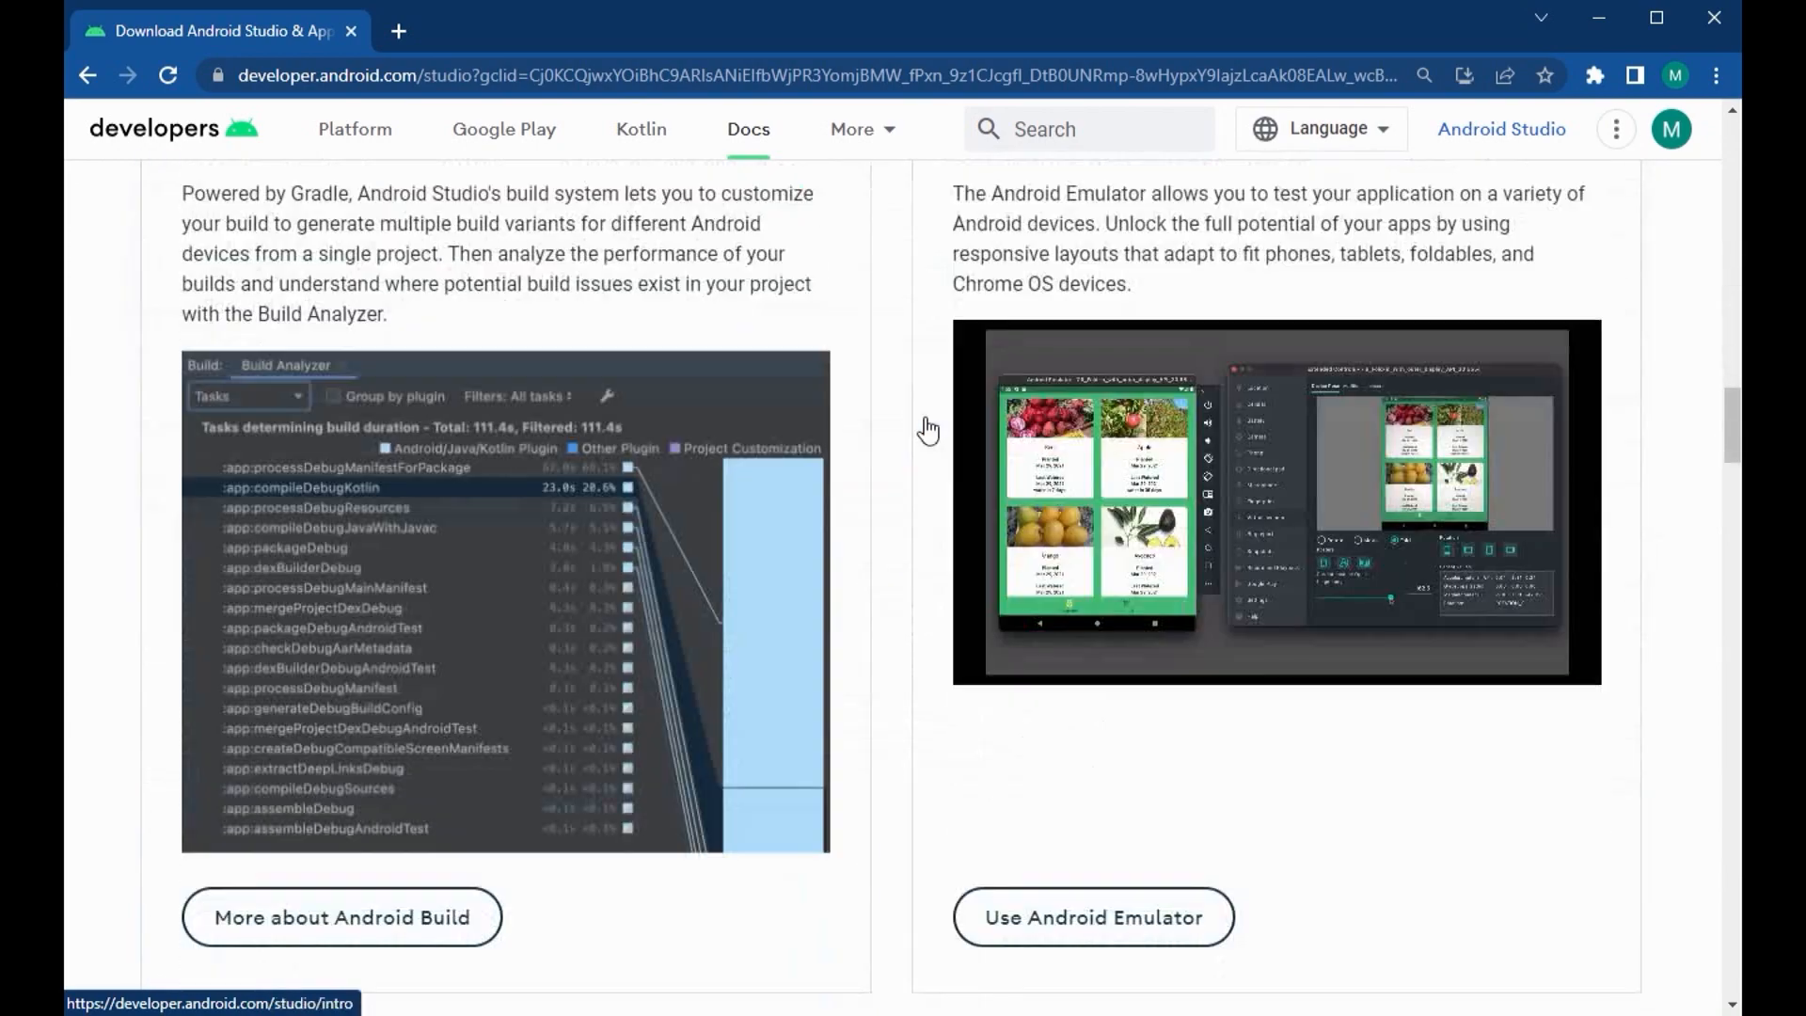
{"action": "scroll", "coordinate": [927, 418], "scroll_direction": "down", "scroll_amount": 10}
{"action": "scroll", "coordinate": [935, 408], "scroll_direction": "up", "scroll_amount": 4}
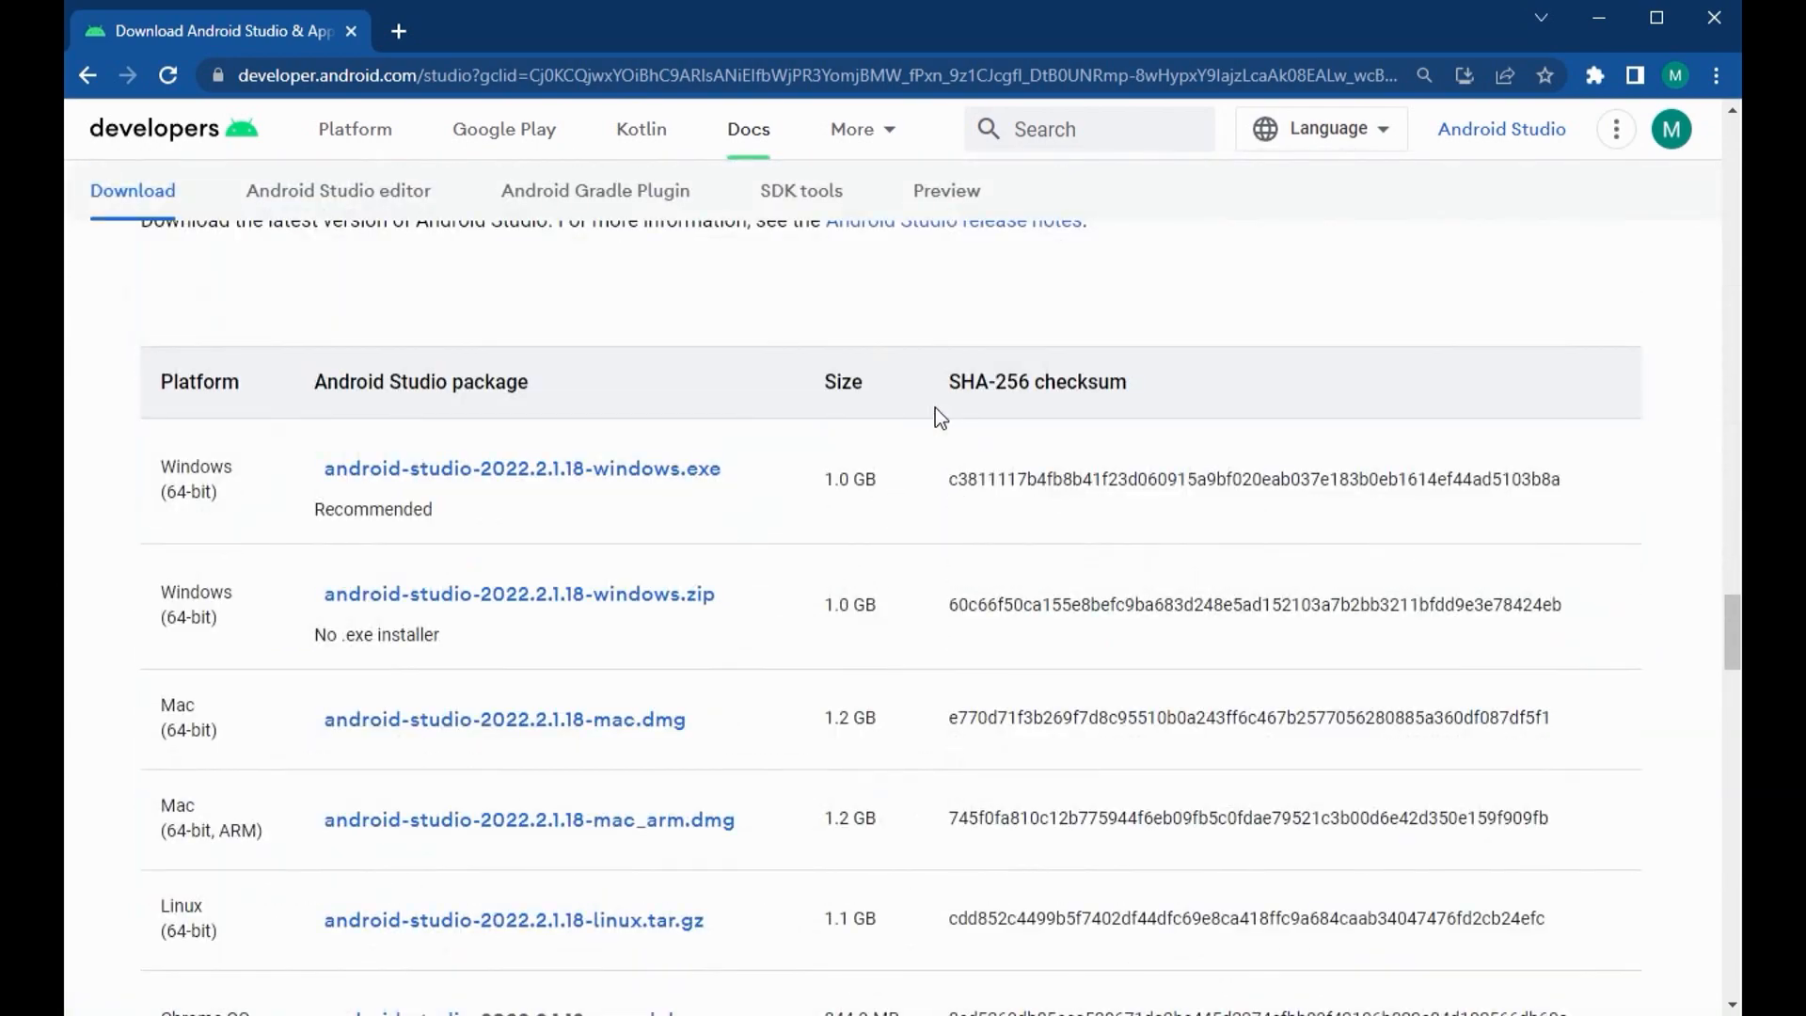
{"action": "scroll", "coordinate": [934, 409], "scroll_direction": "down", "scroll_amount": 5}
{"action": "scroll", "coordinate": [935, 408], "scroll_direction": "down", "scroll_amount": 15}
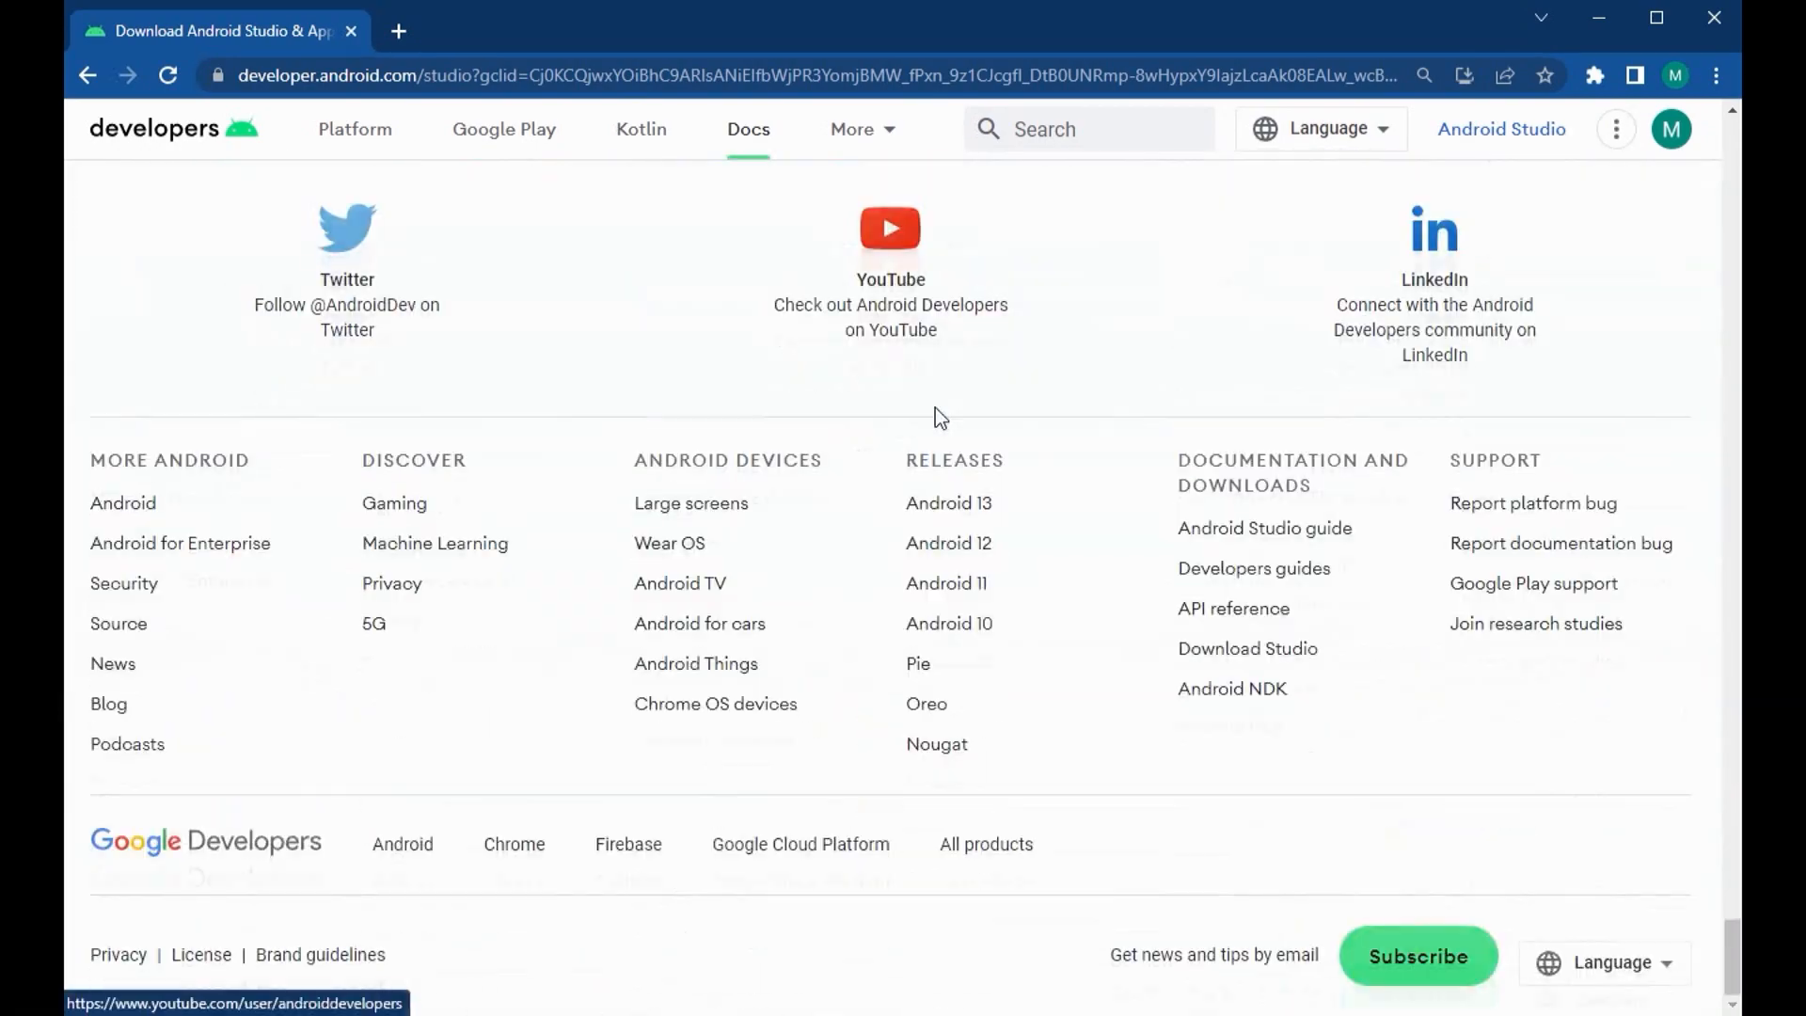
{"action": "scroll", "coordinate": [935, 408], "scroll_direction": "up", "scroll_amount": 20}
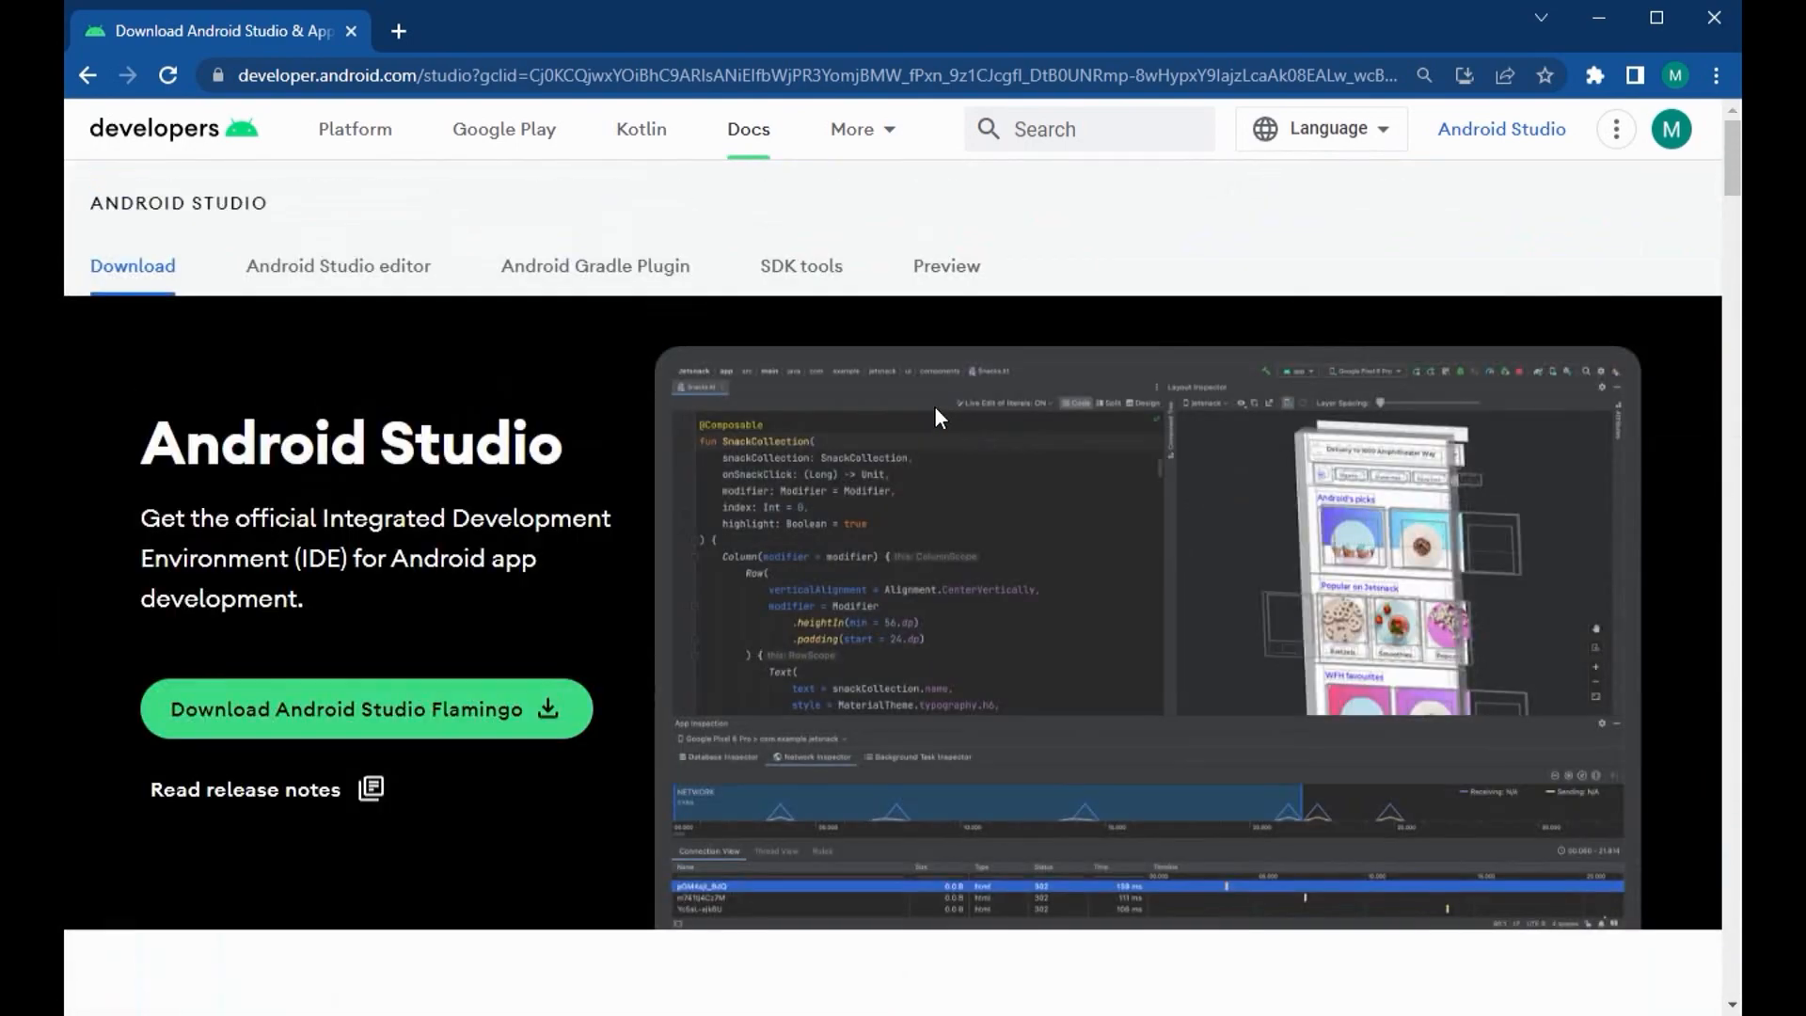
Step: Examine the Kotlin overview page with its code sample and example apps, and return to the Android Studio download page
{"action": "left_click", "coordinate": [638, 131]}
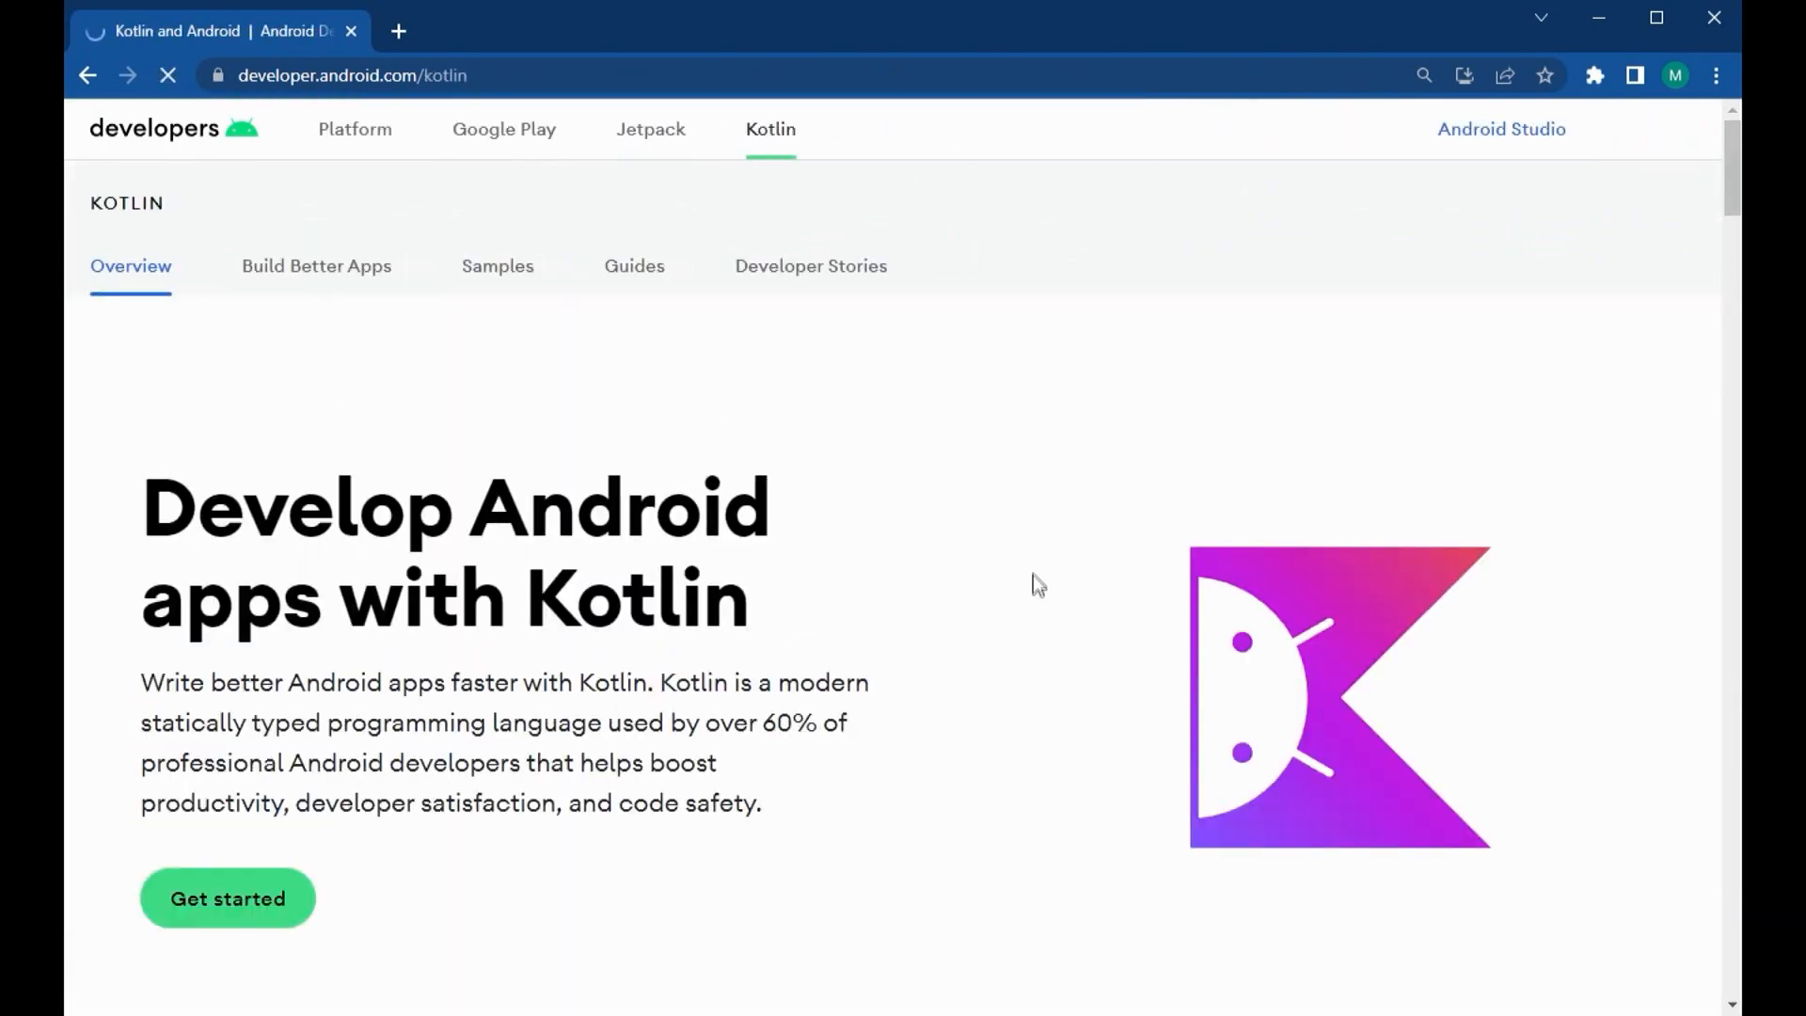
{"action": "scroll", "coordinate": [966, 564], "scroll_direction": "down", "scroll_amount": 5}
{"action": "scroll", "coordinate": [1109, 488], "scroll_direction": "down", "scroll_amount": 7}
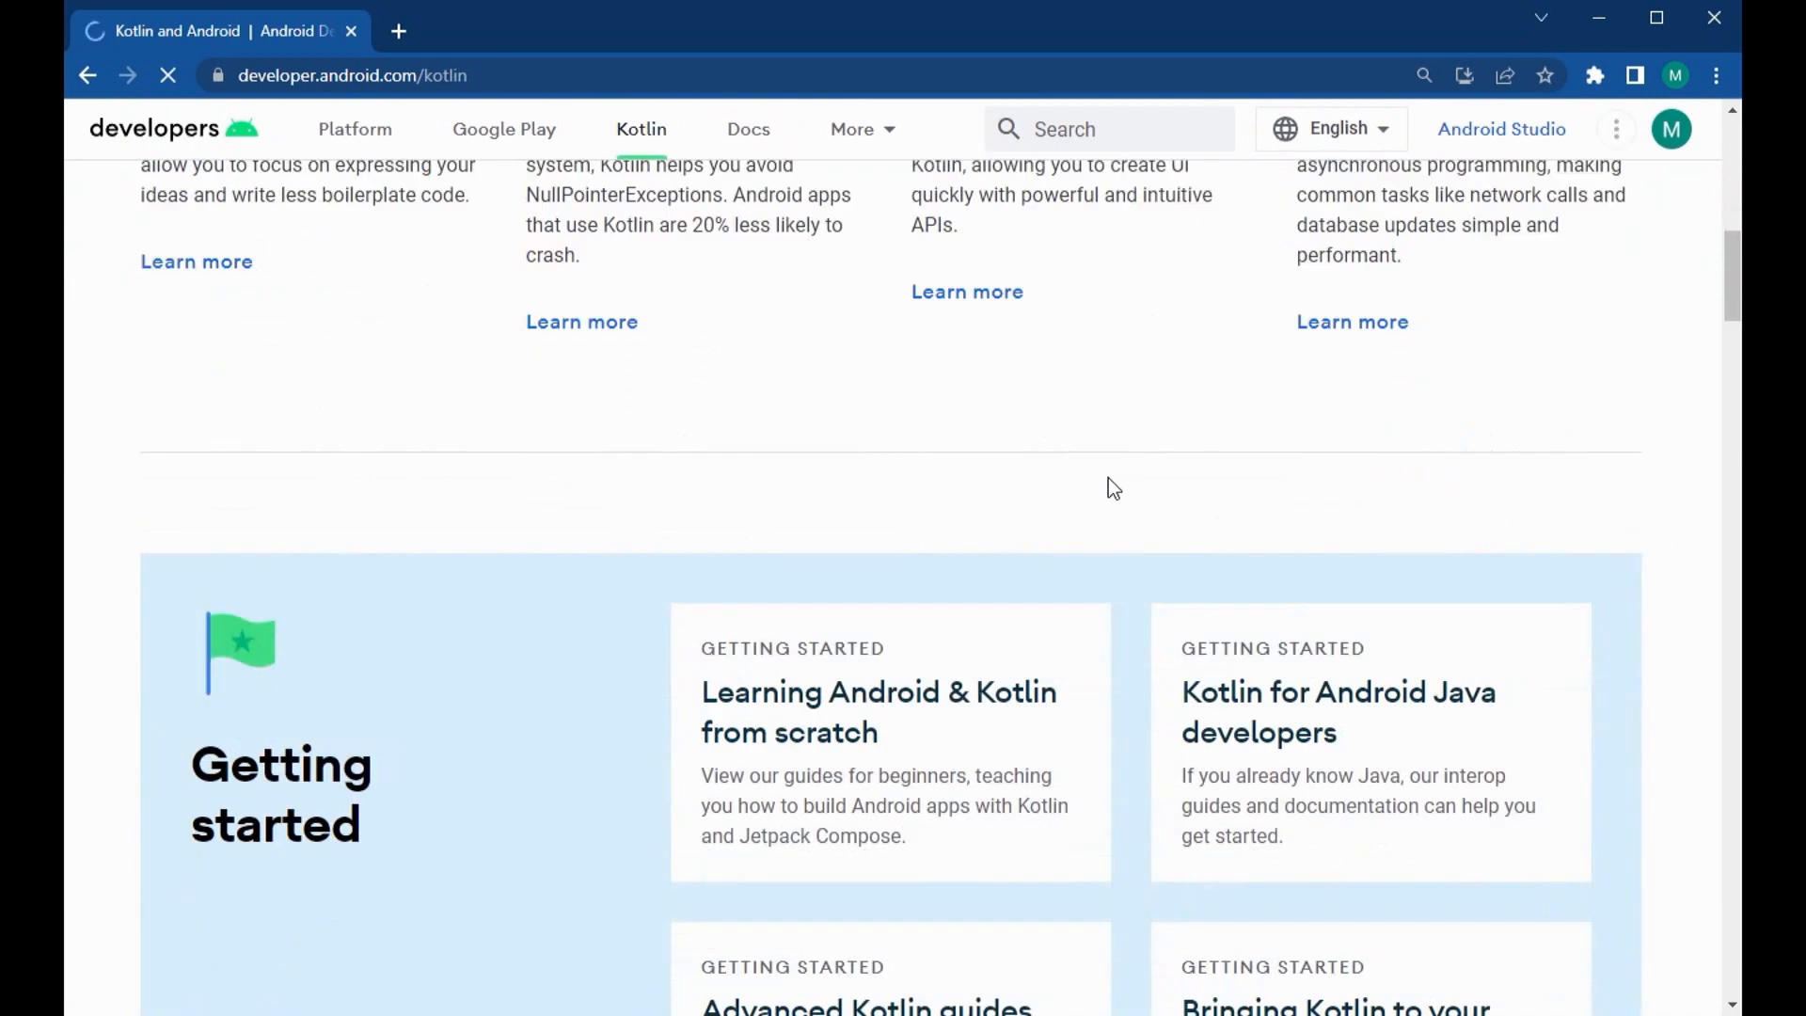
{"action": "scroll", "coordinate": [1019, 645], "scroll_direction": "down", "scroll_amount": 15}
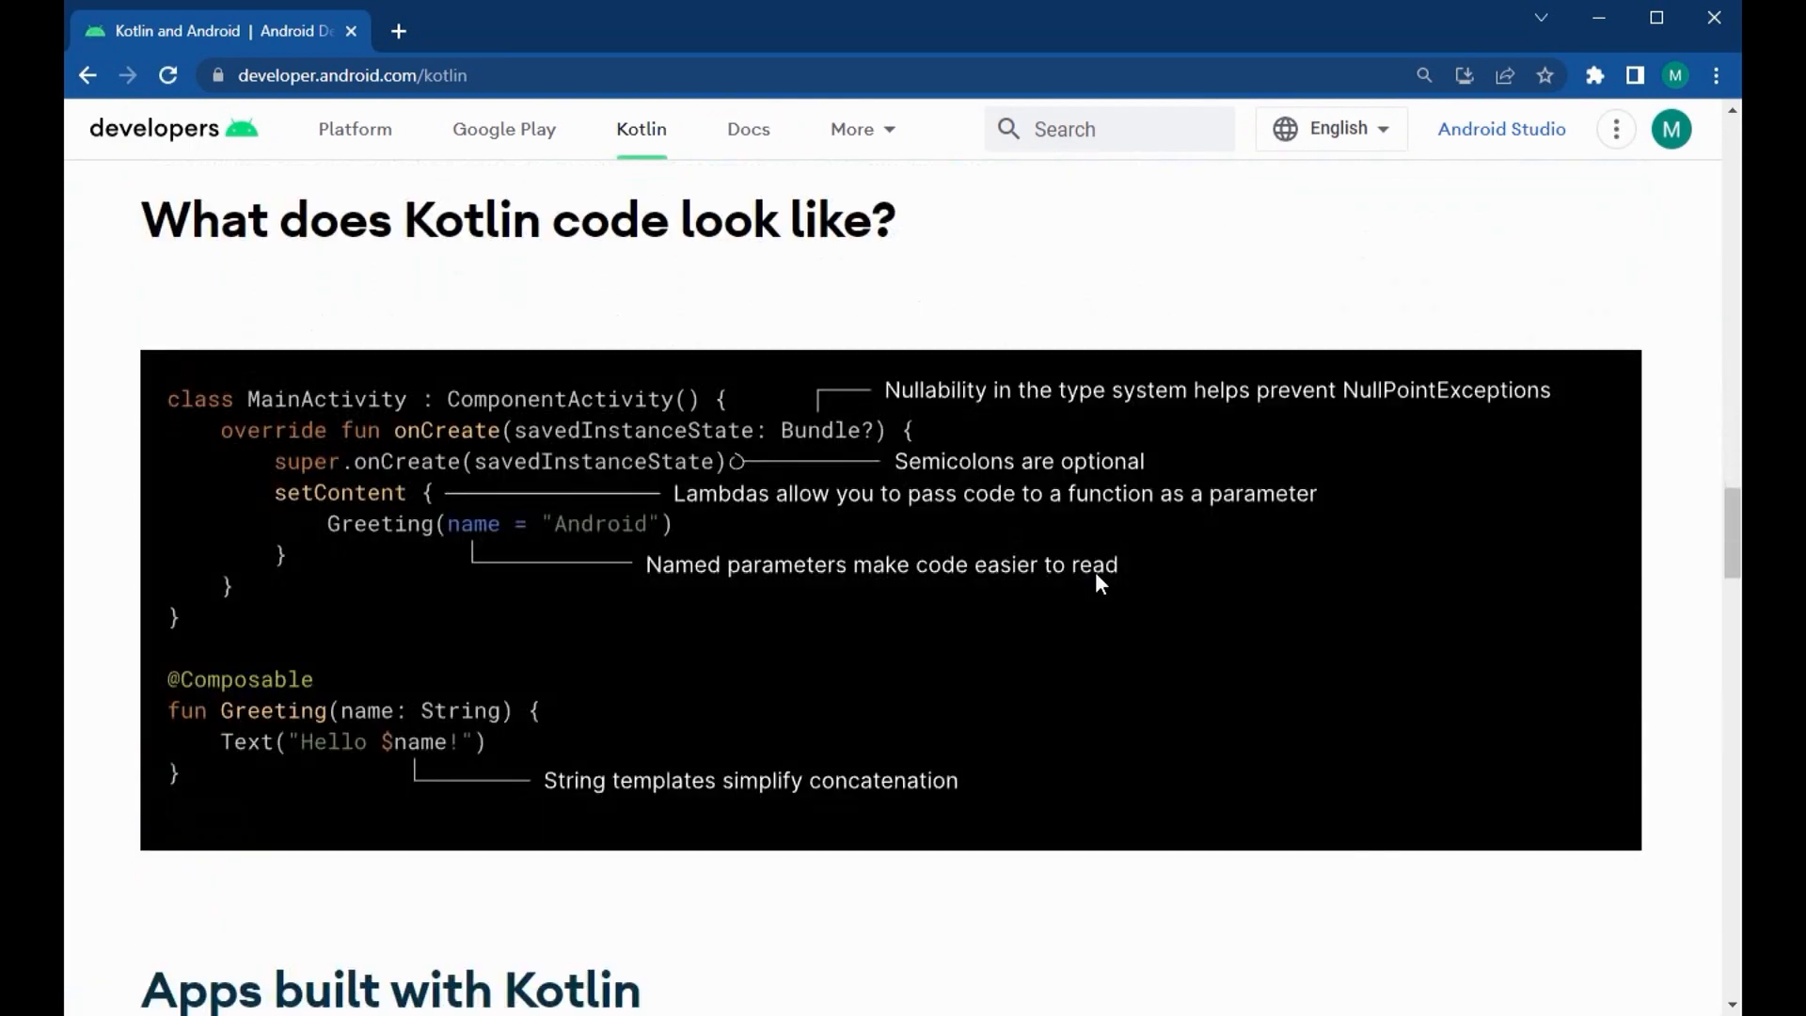
{"action": "scroll", "coordinate": [1054, 687], "scroll_direction": "down", "scroll_amount": 6}
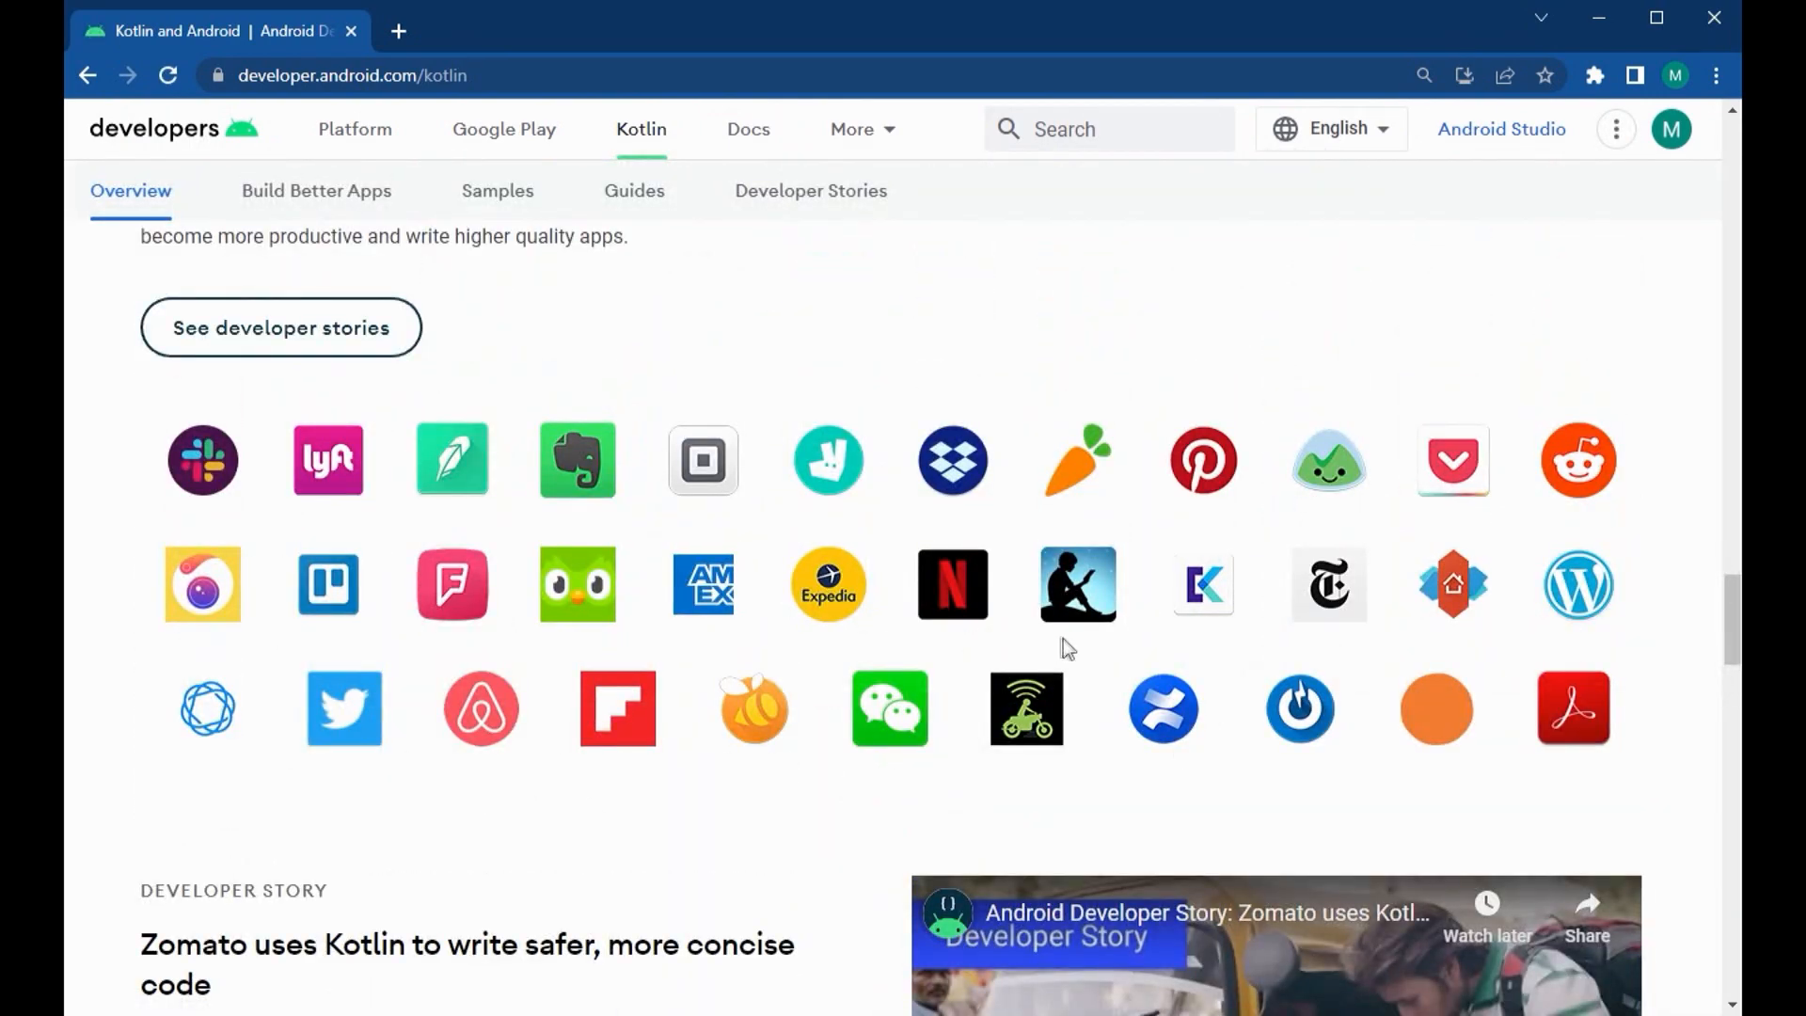
{"action": "scroll", "coordinate": [1035, 611], "scroll_direction": "down", "scroll_amount": 10}
{"action": "scroll", "coordinate": [974, 536], "scroll_direction": "down", "scroll_amount": 10}
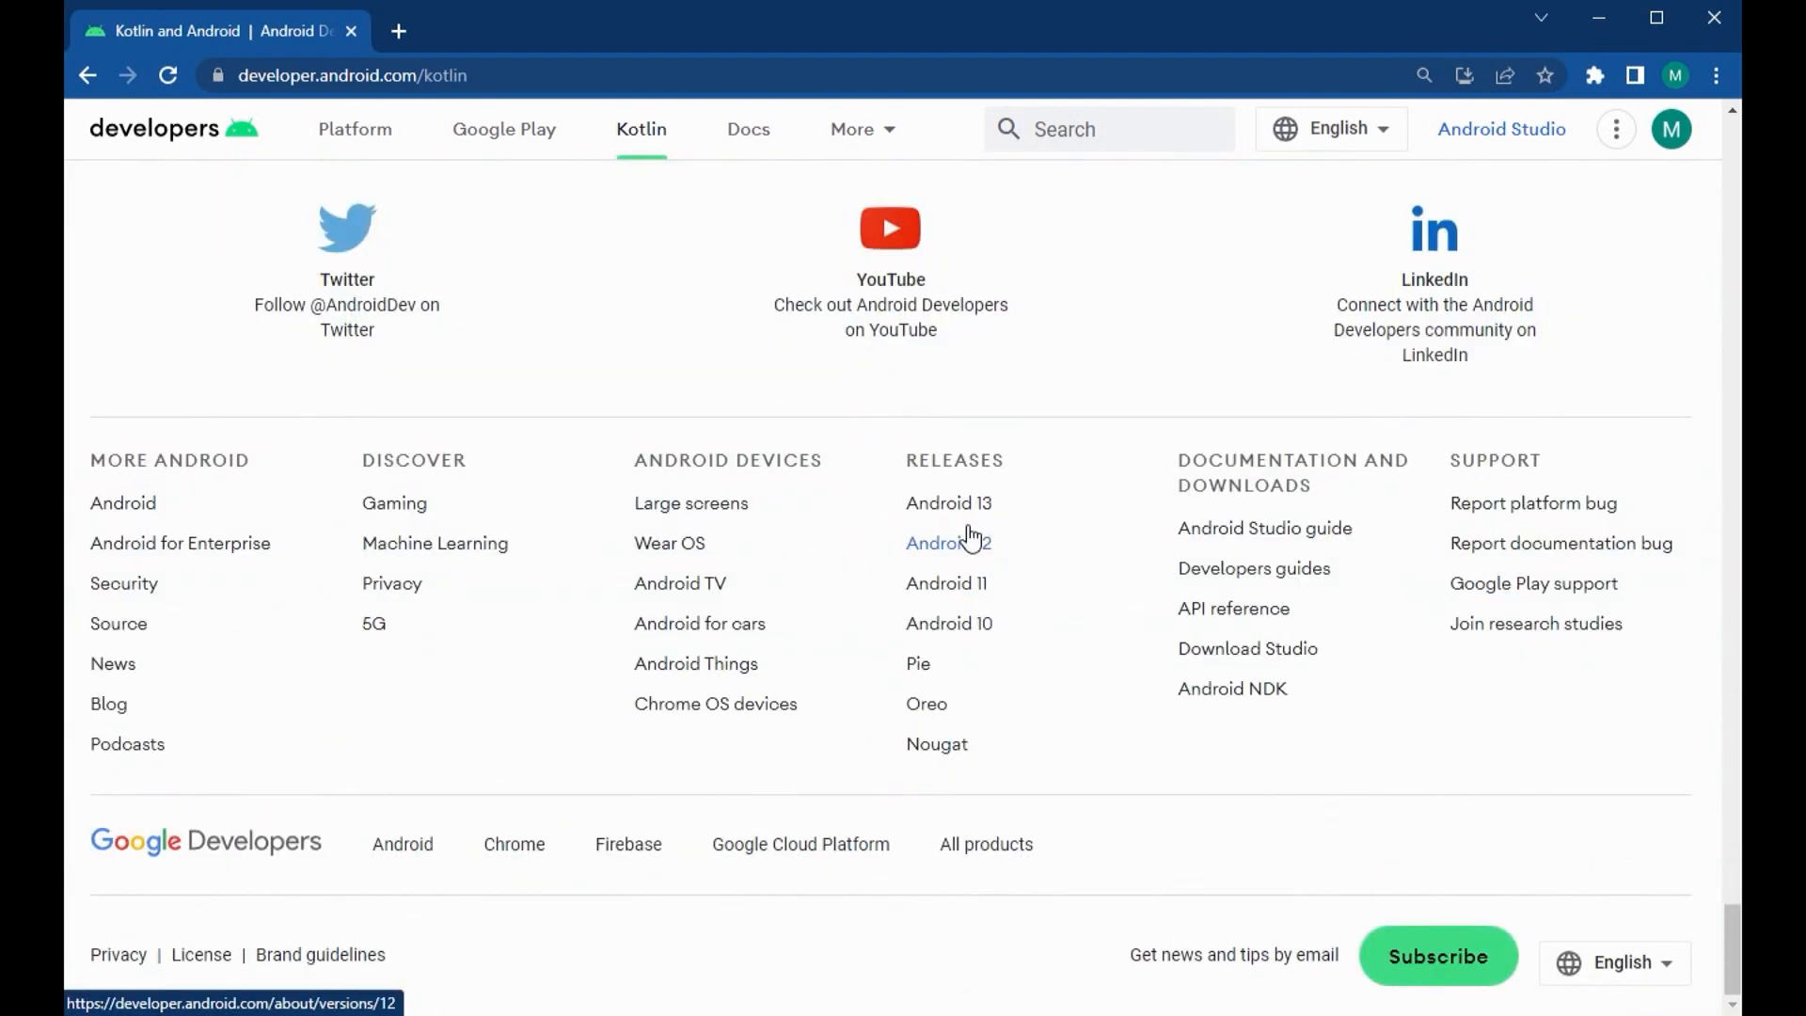
{"action": "scroll", "coordinate": [974, 535], "scroll_direction": "up", "scroll_amount": 10}
{"action": "scroll", "coordinate": [973, 535], "scroll_direction": "up", "scroll_amount": 20}
{"action": "left_click", "coordinate": [87, 75]}
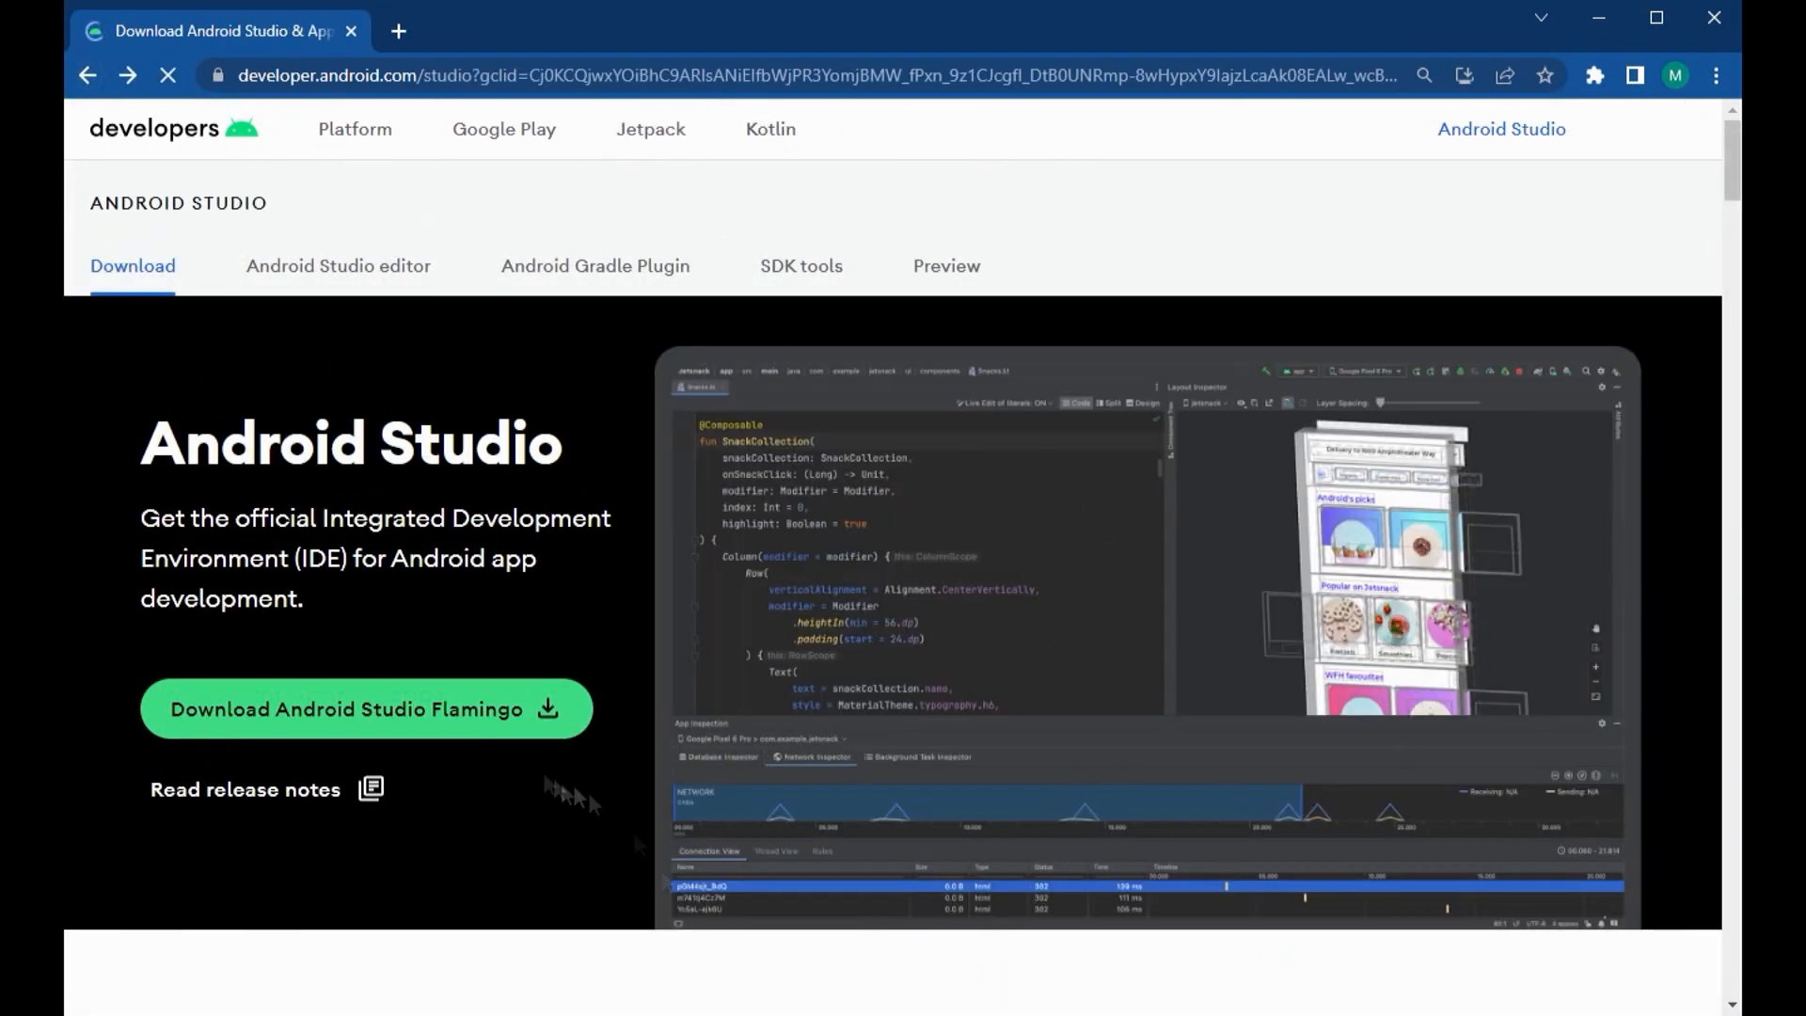
Step: Accept the license terms and download Android Studio Flamingo 2022.2.1 for Windows
{"action": "left_click", "coordinate": [473, 714]}
{"action": "scroll", "coordinate": [938, 574], "scroll_direction": "down", "scroll_amount": 15}
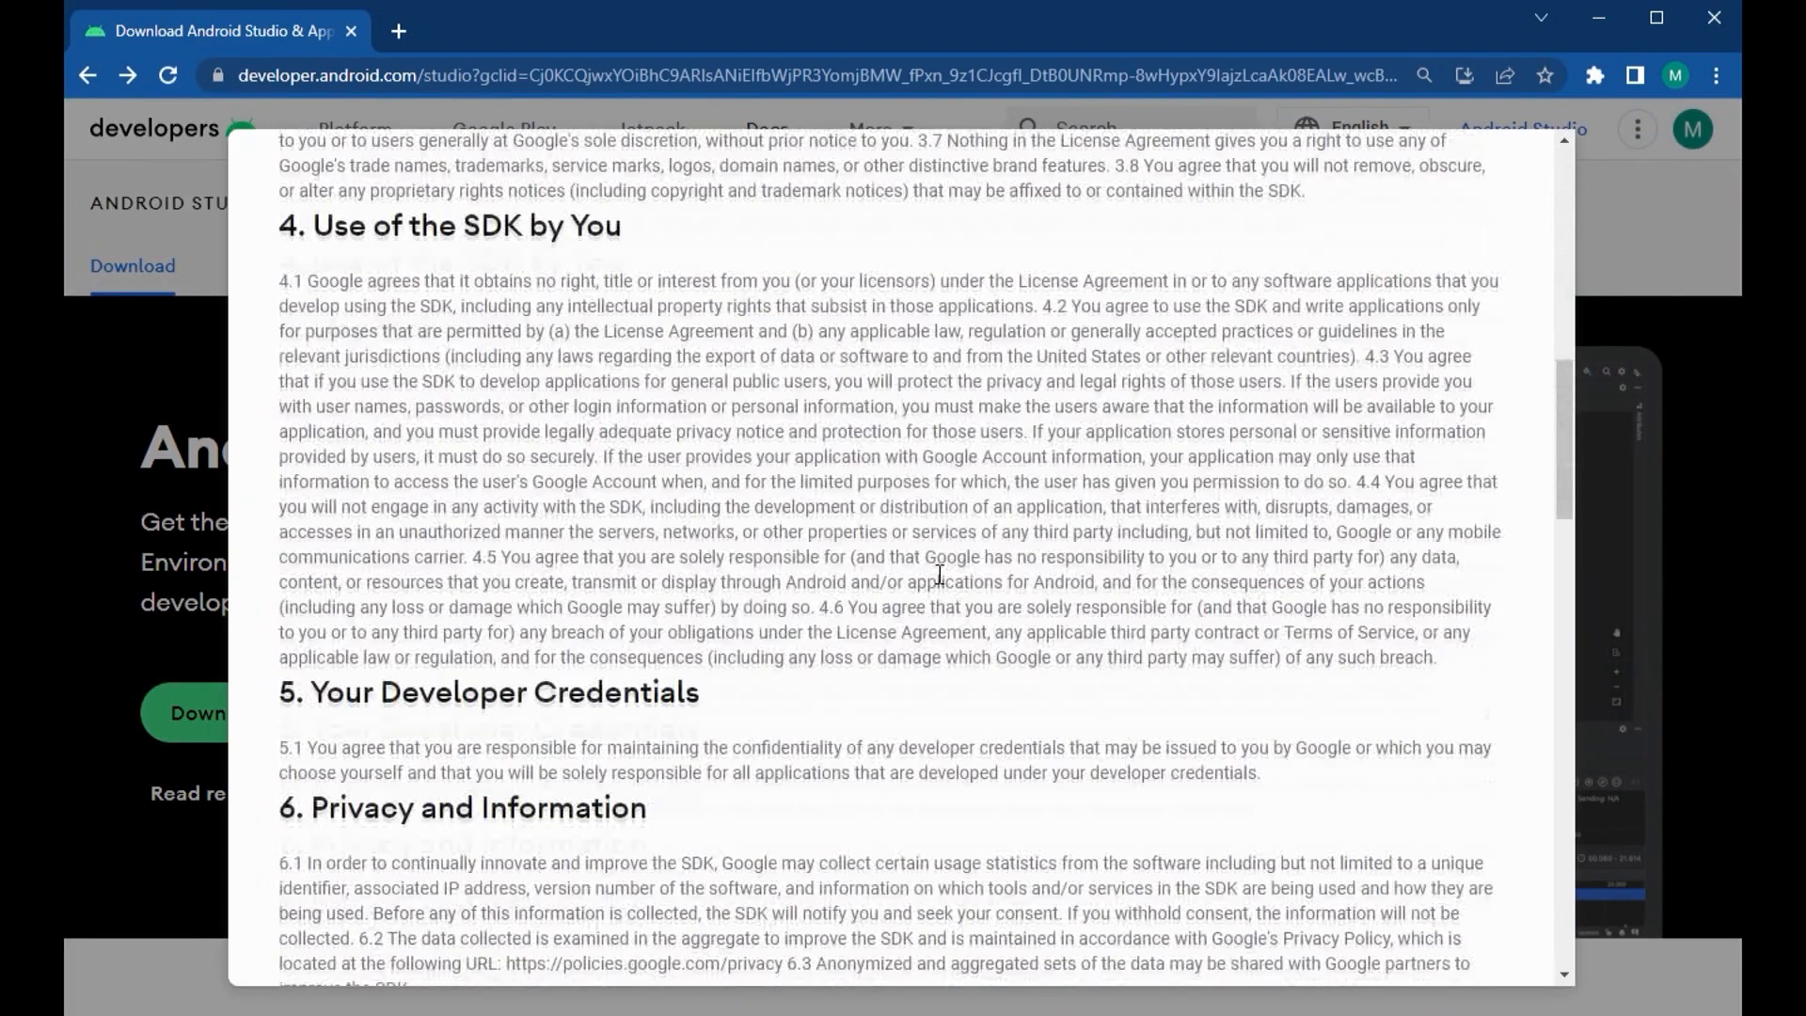
{"action": "scroll", "coordinate": [938, 574], "scroll_direction": "down", "scroll_amount": 10}
{"action": "left_click", "coordinate": [291, 766]}
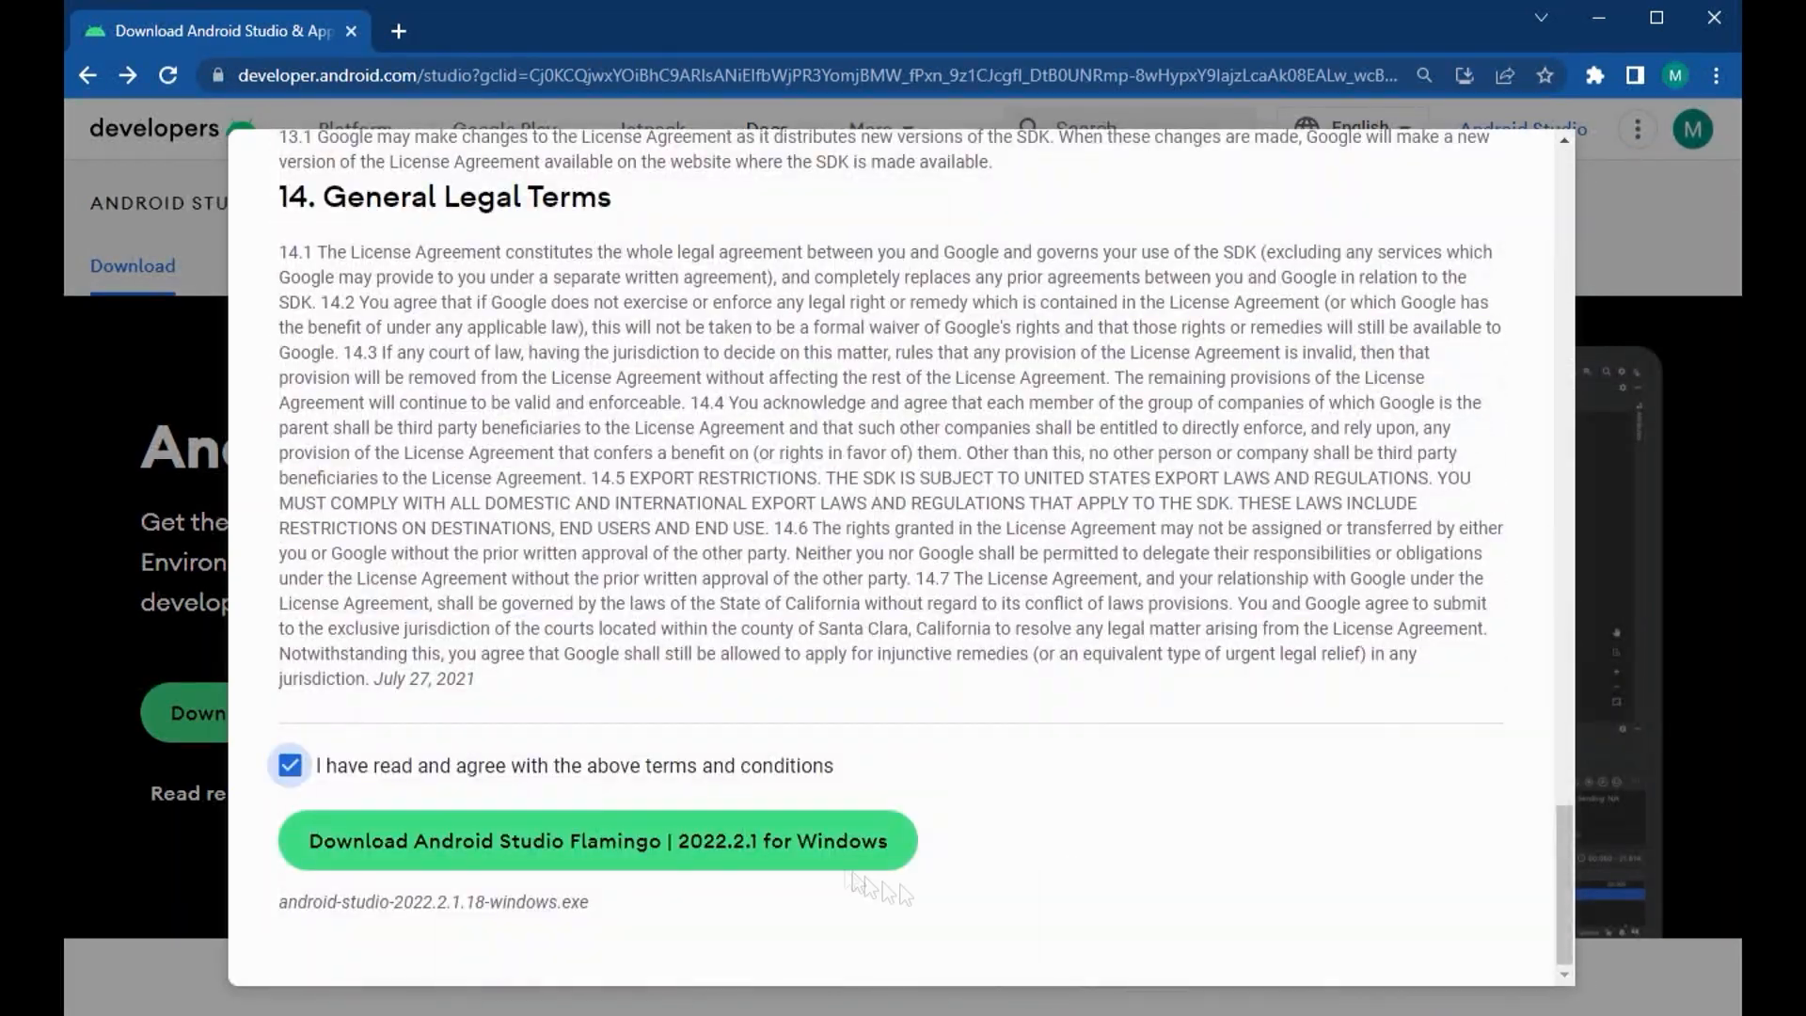
{"action": "left_click", "coordinate": [847, 841]}
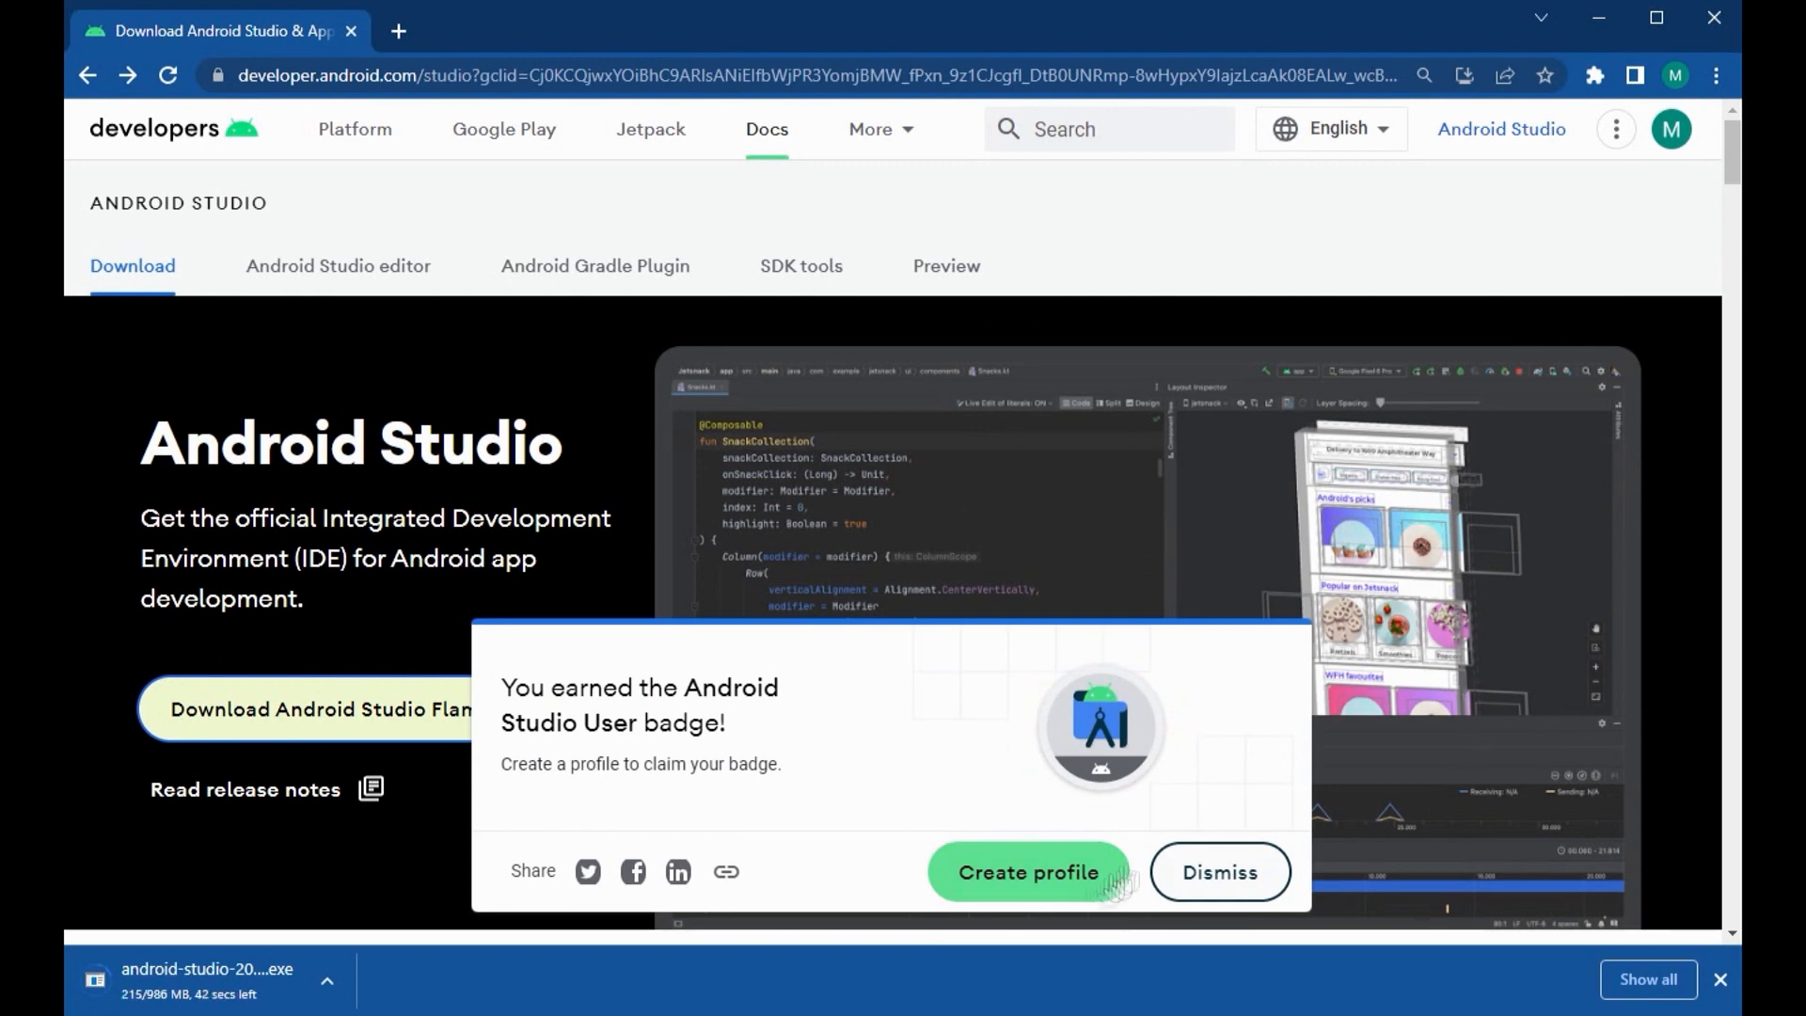
Step: Create a Google Developer Profile to claim the Android Studio User badge, opting in to the developer emails
{"action": "left_click", "coordinate": [1044, 889]}
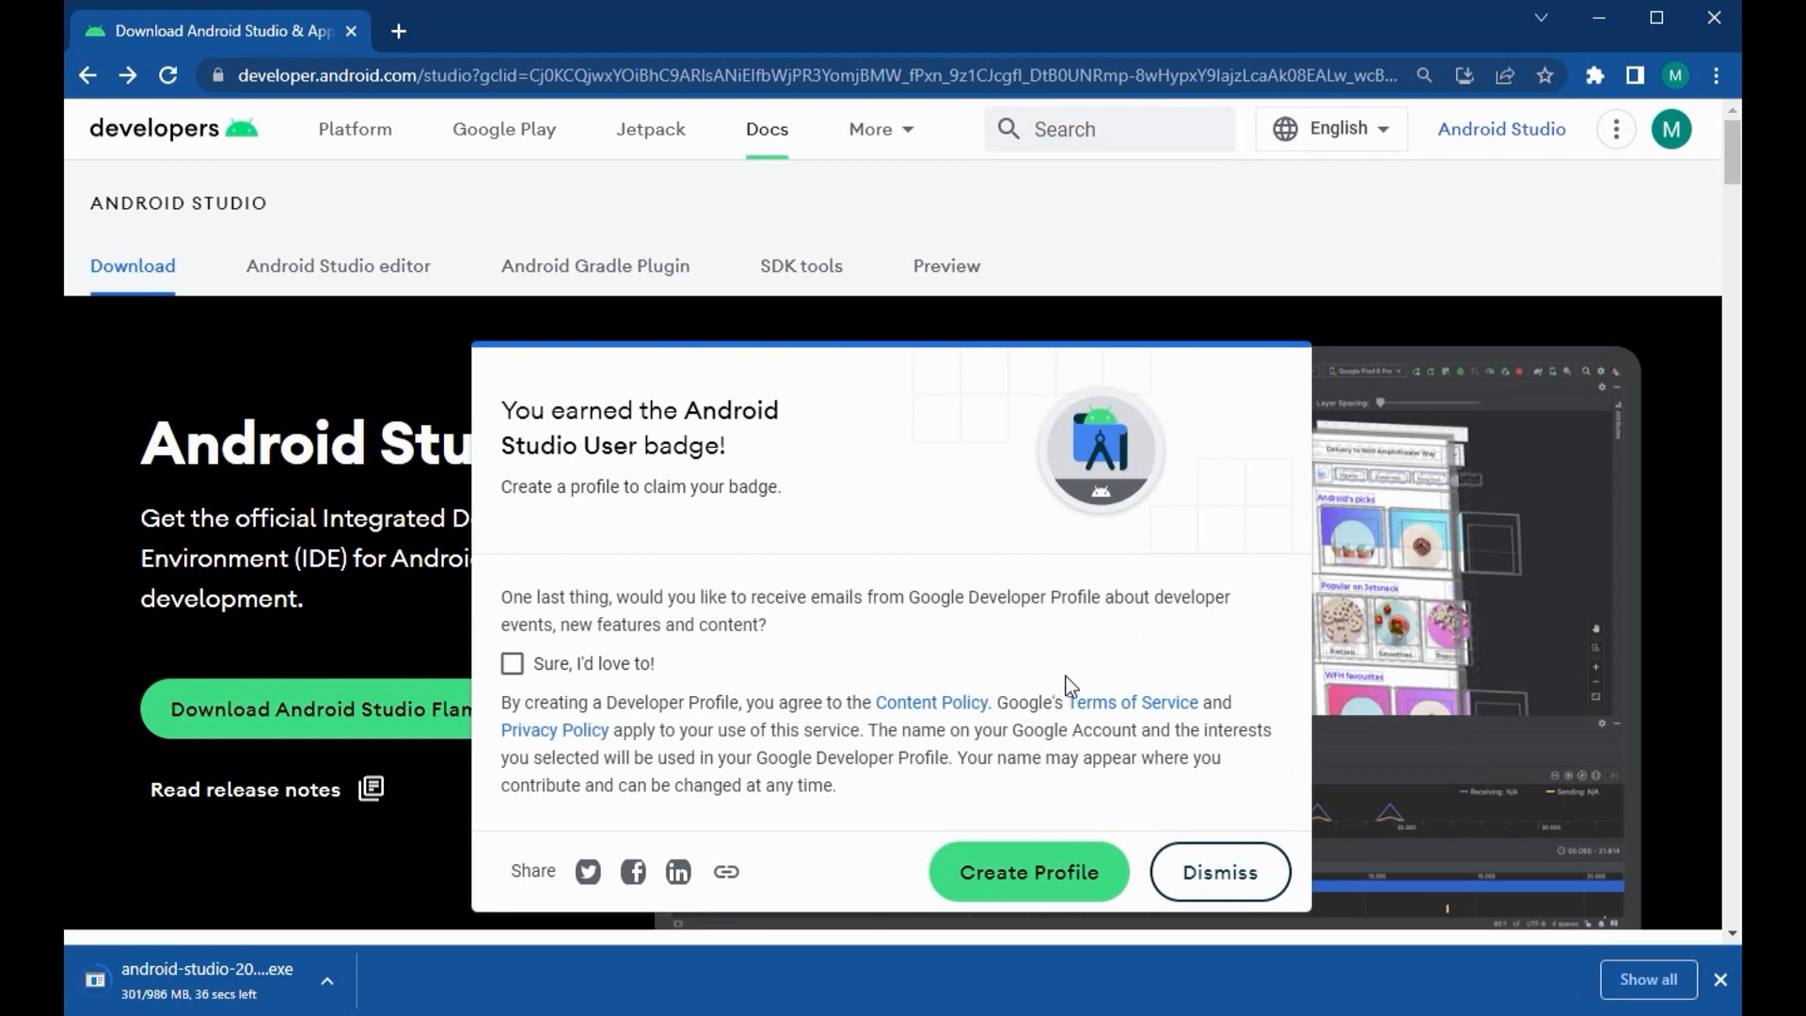
{"action": "left_click", "coordinate": [511, 663]}
{"action": "left_click", "coordinate": [1061, 880]}
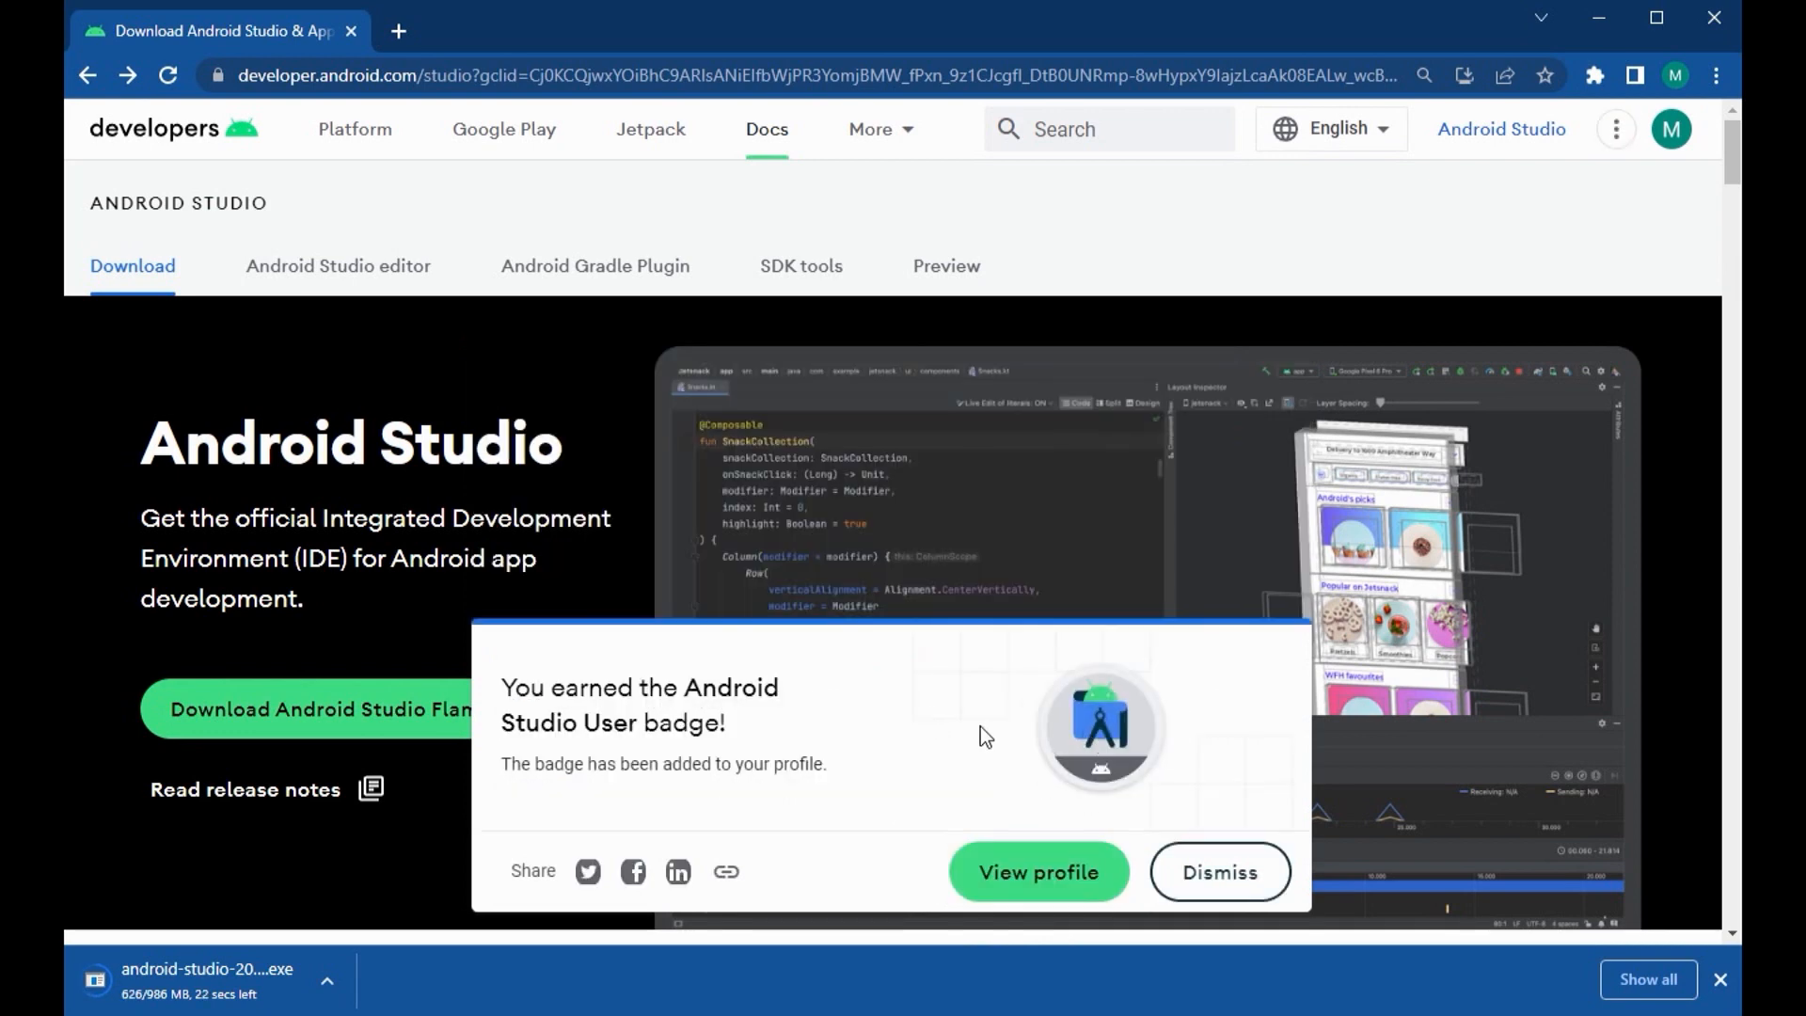
Step: View the badges on the new developer profile, close that page and dismiss the badge notice
{"action": "left_click", "coordinate": [1072, 872]}
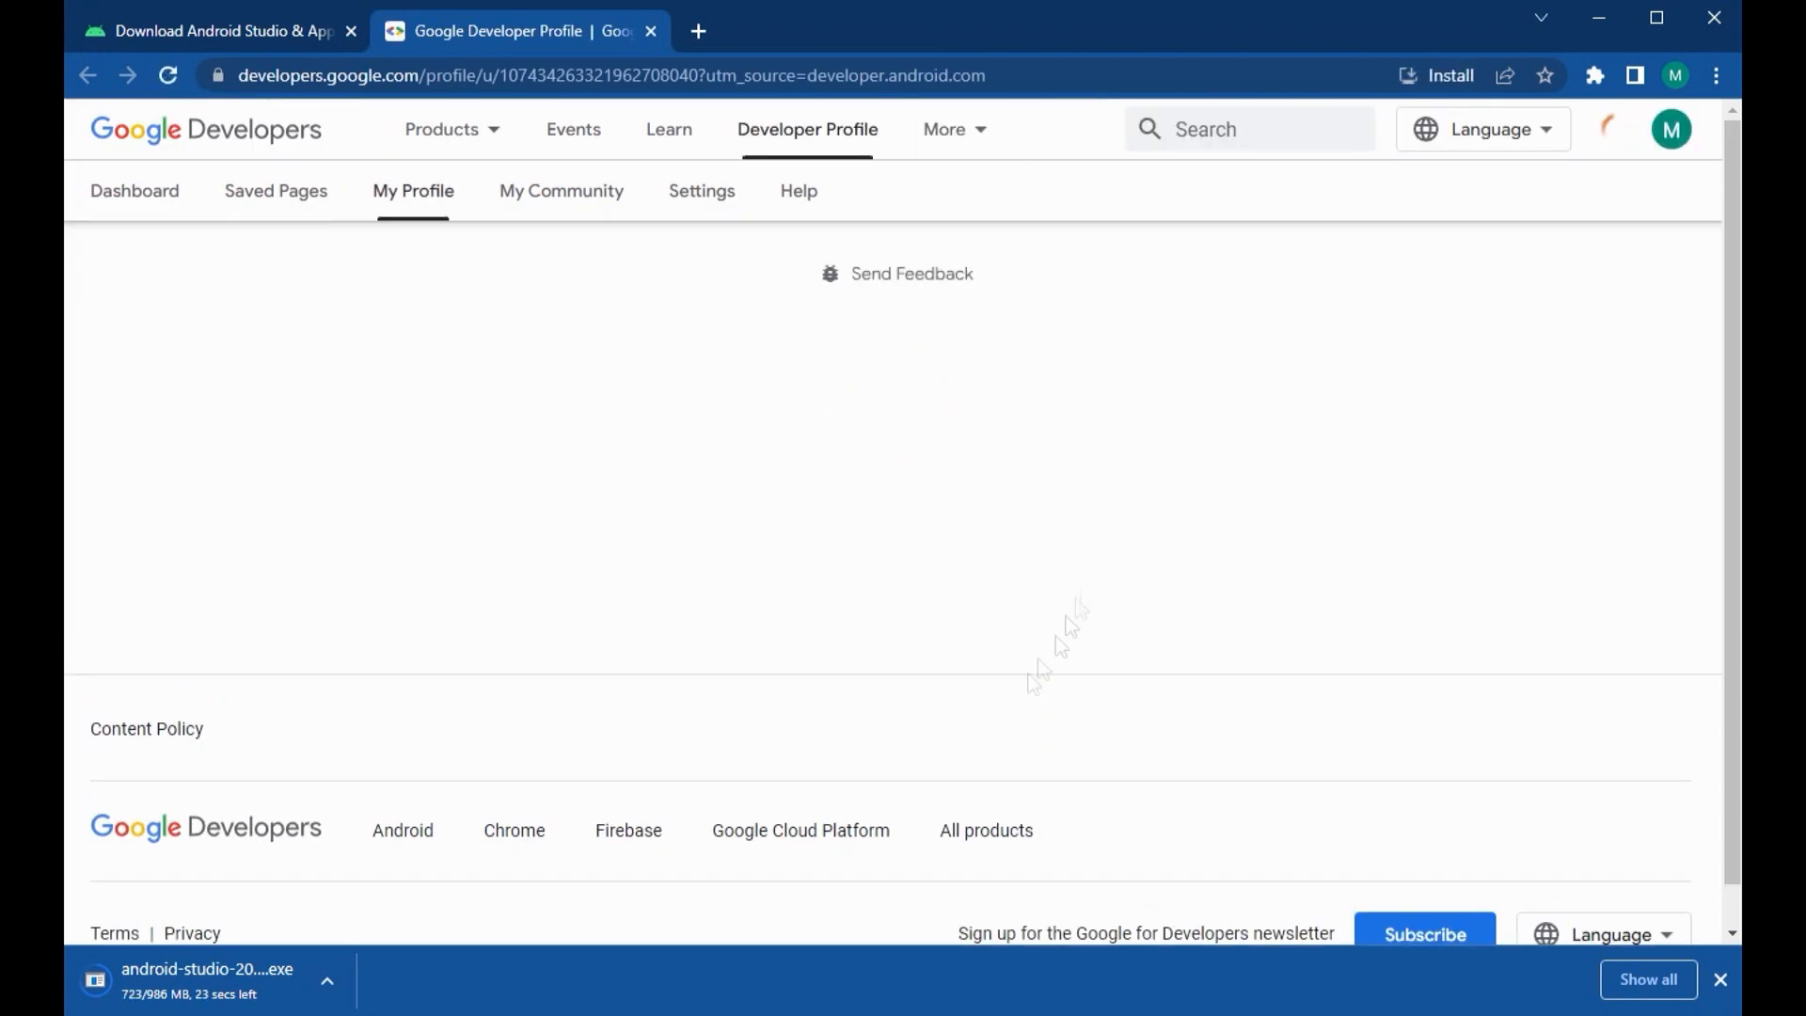
{"action": "scroll", "coordinate": [983, 550], "scroll_direction": "down", "scroll_amount": 5}
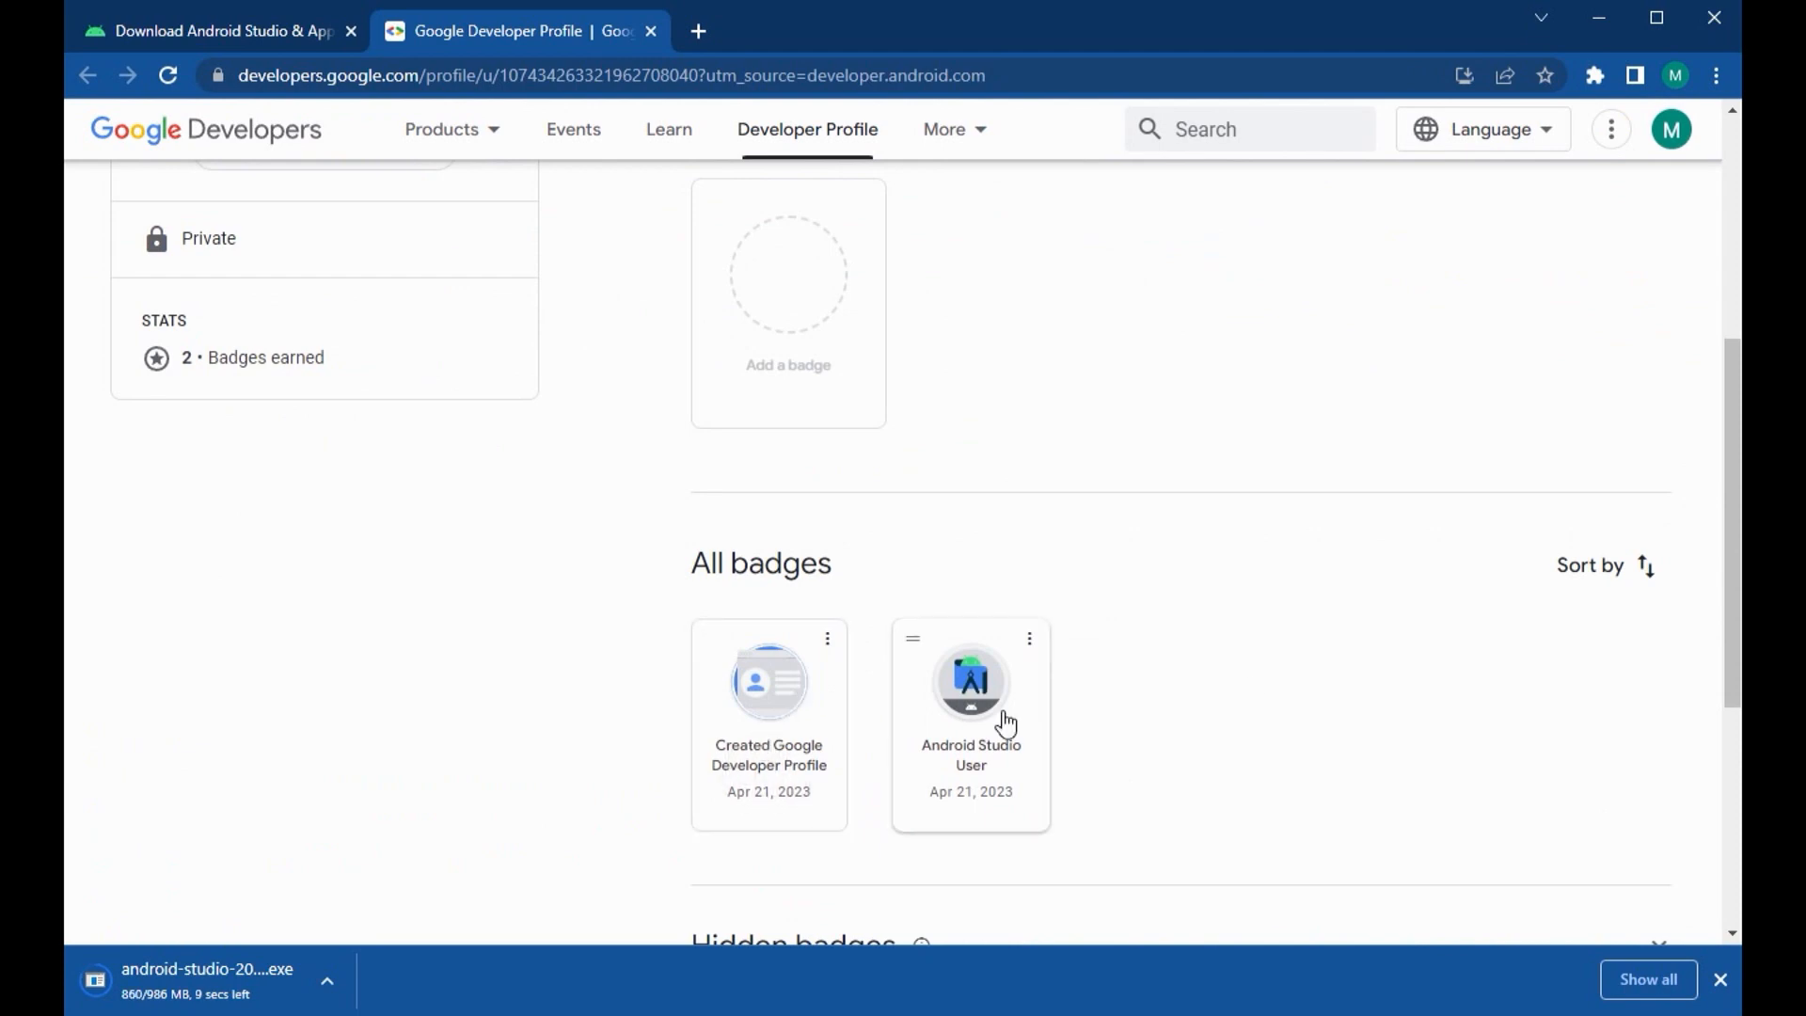
{"action": "scroll", "coordinate": [1305, 680], "scroll_direction": "up", "scroll_amount": 5}
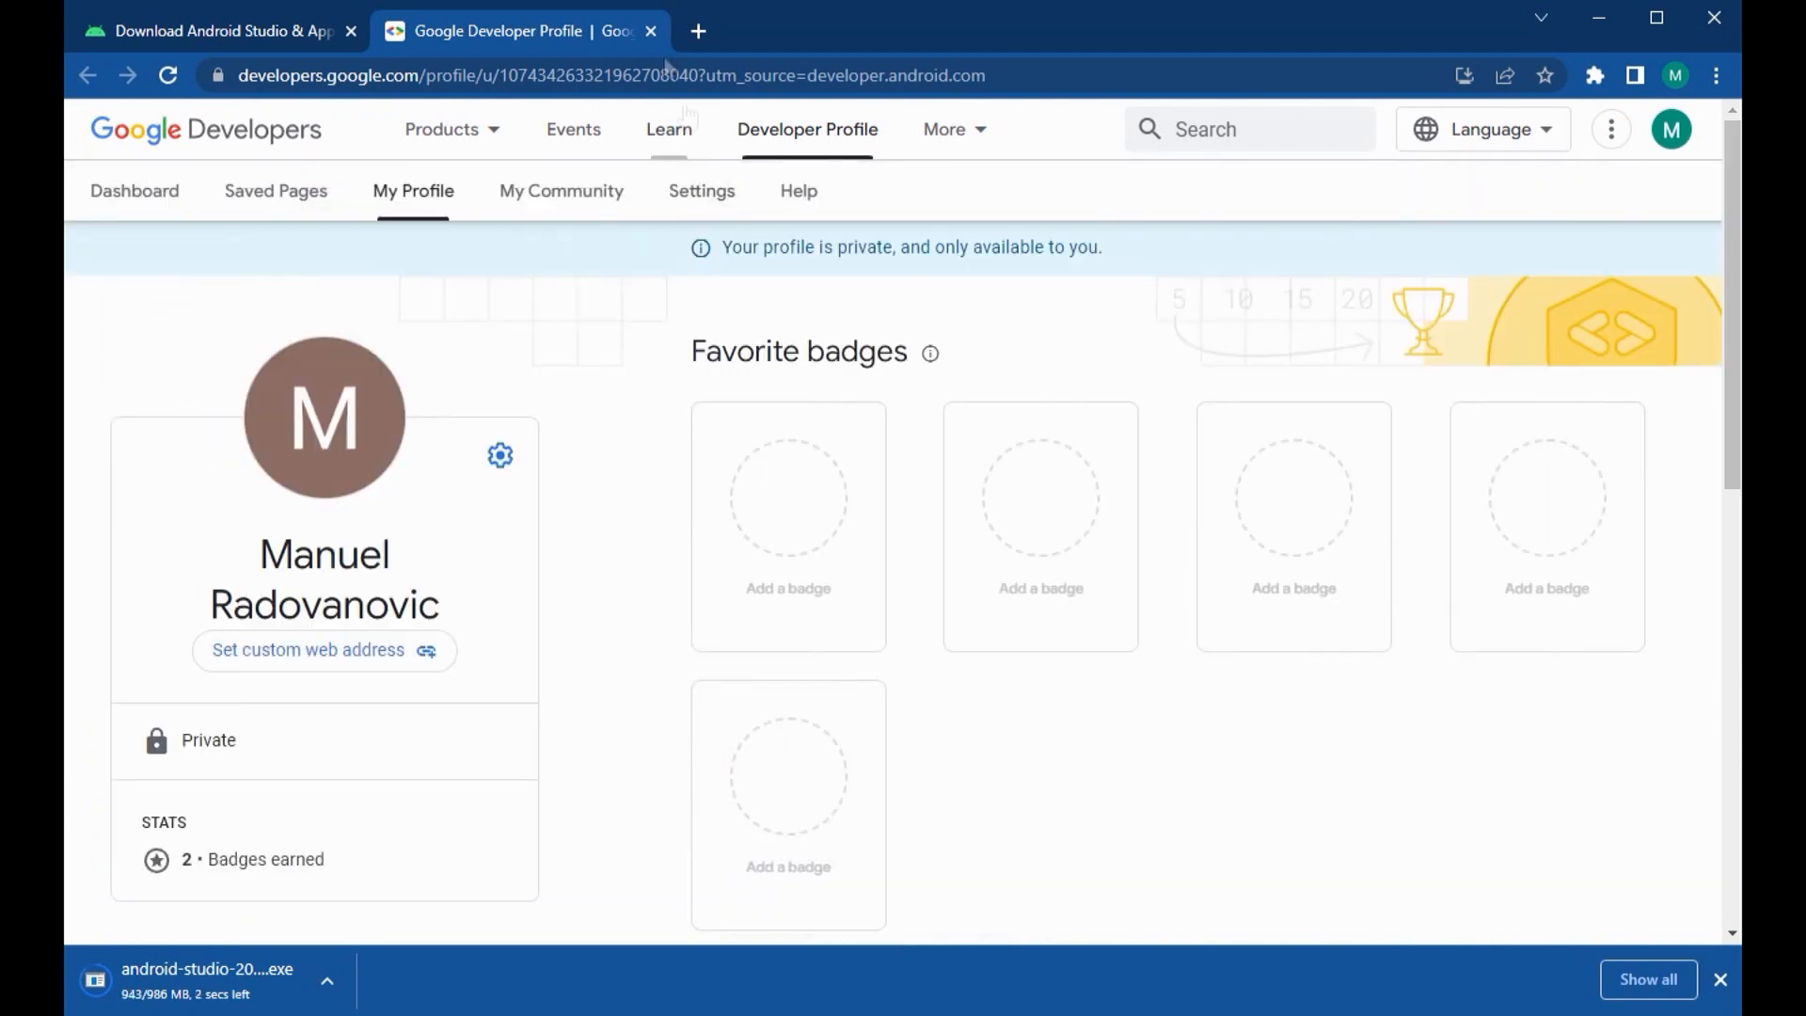
{"action": "left_click", "coordinate": [651, 31]}
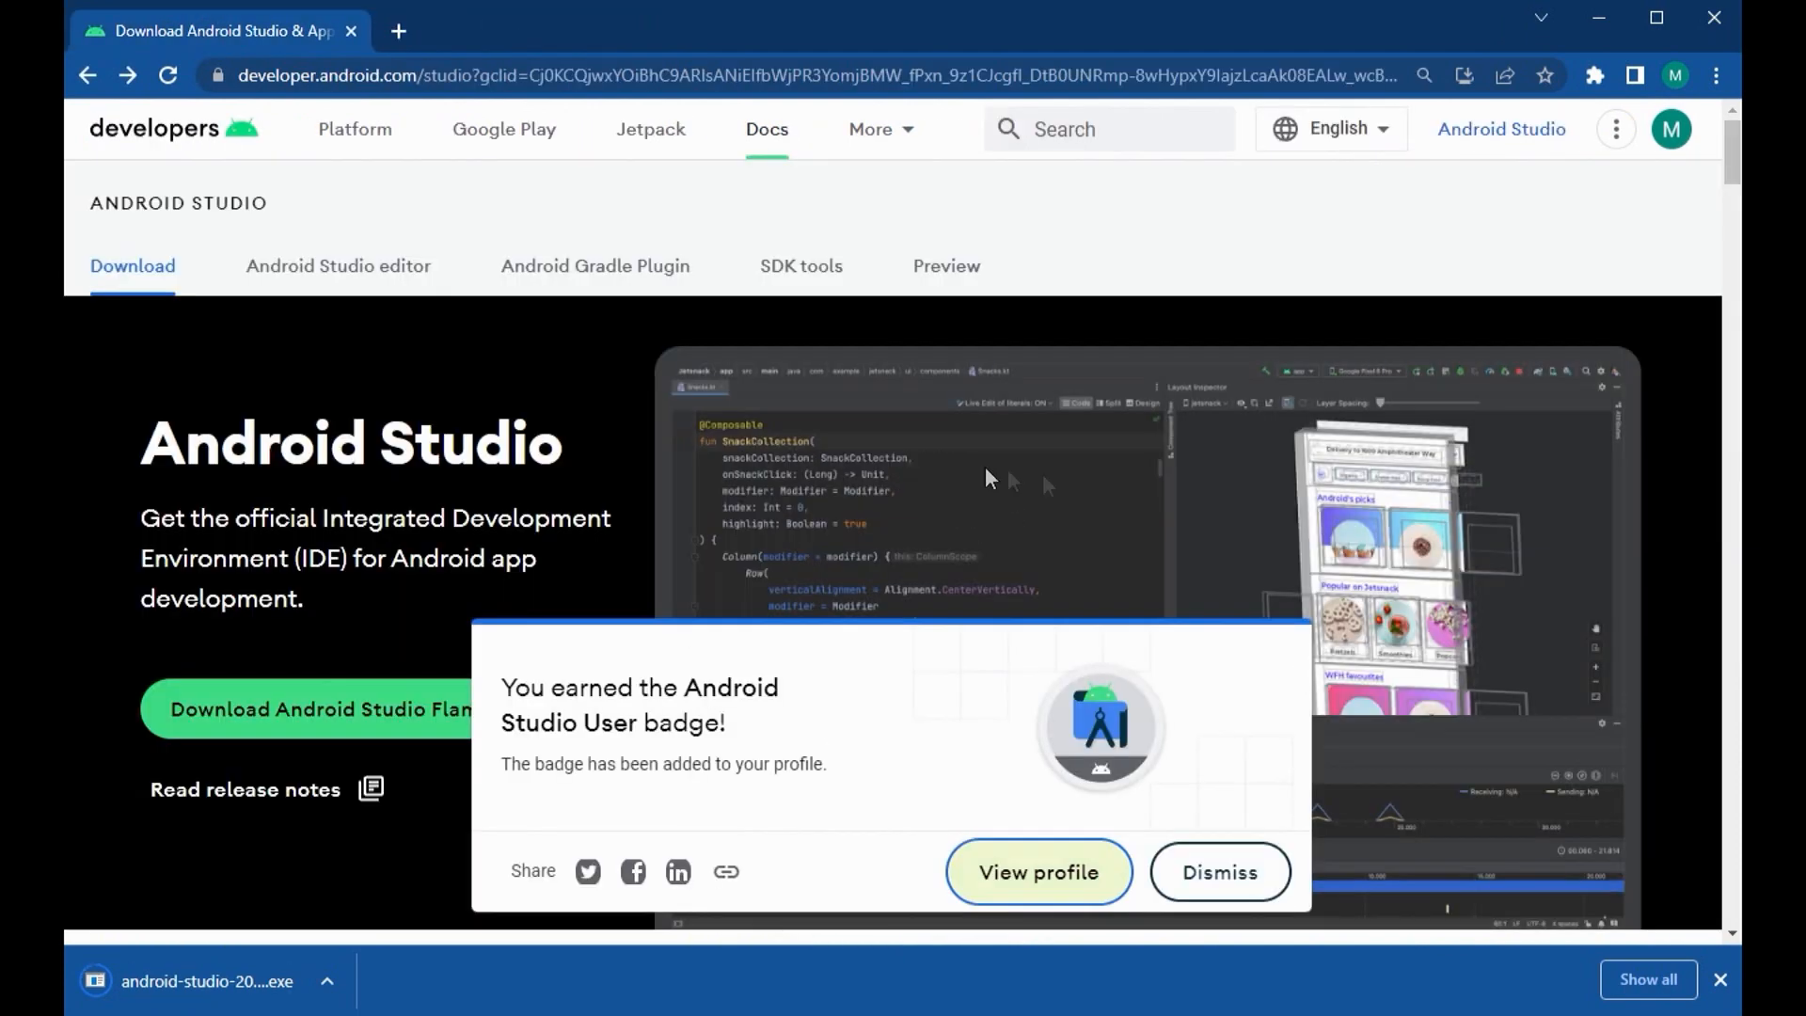
{"action": "left_click", "coordinate": [1232, 875]}
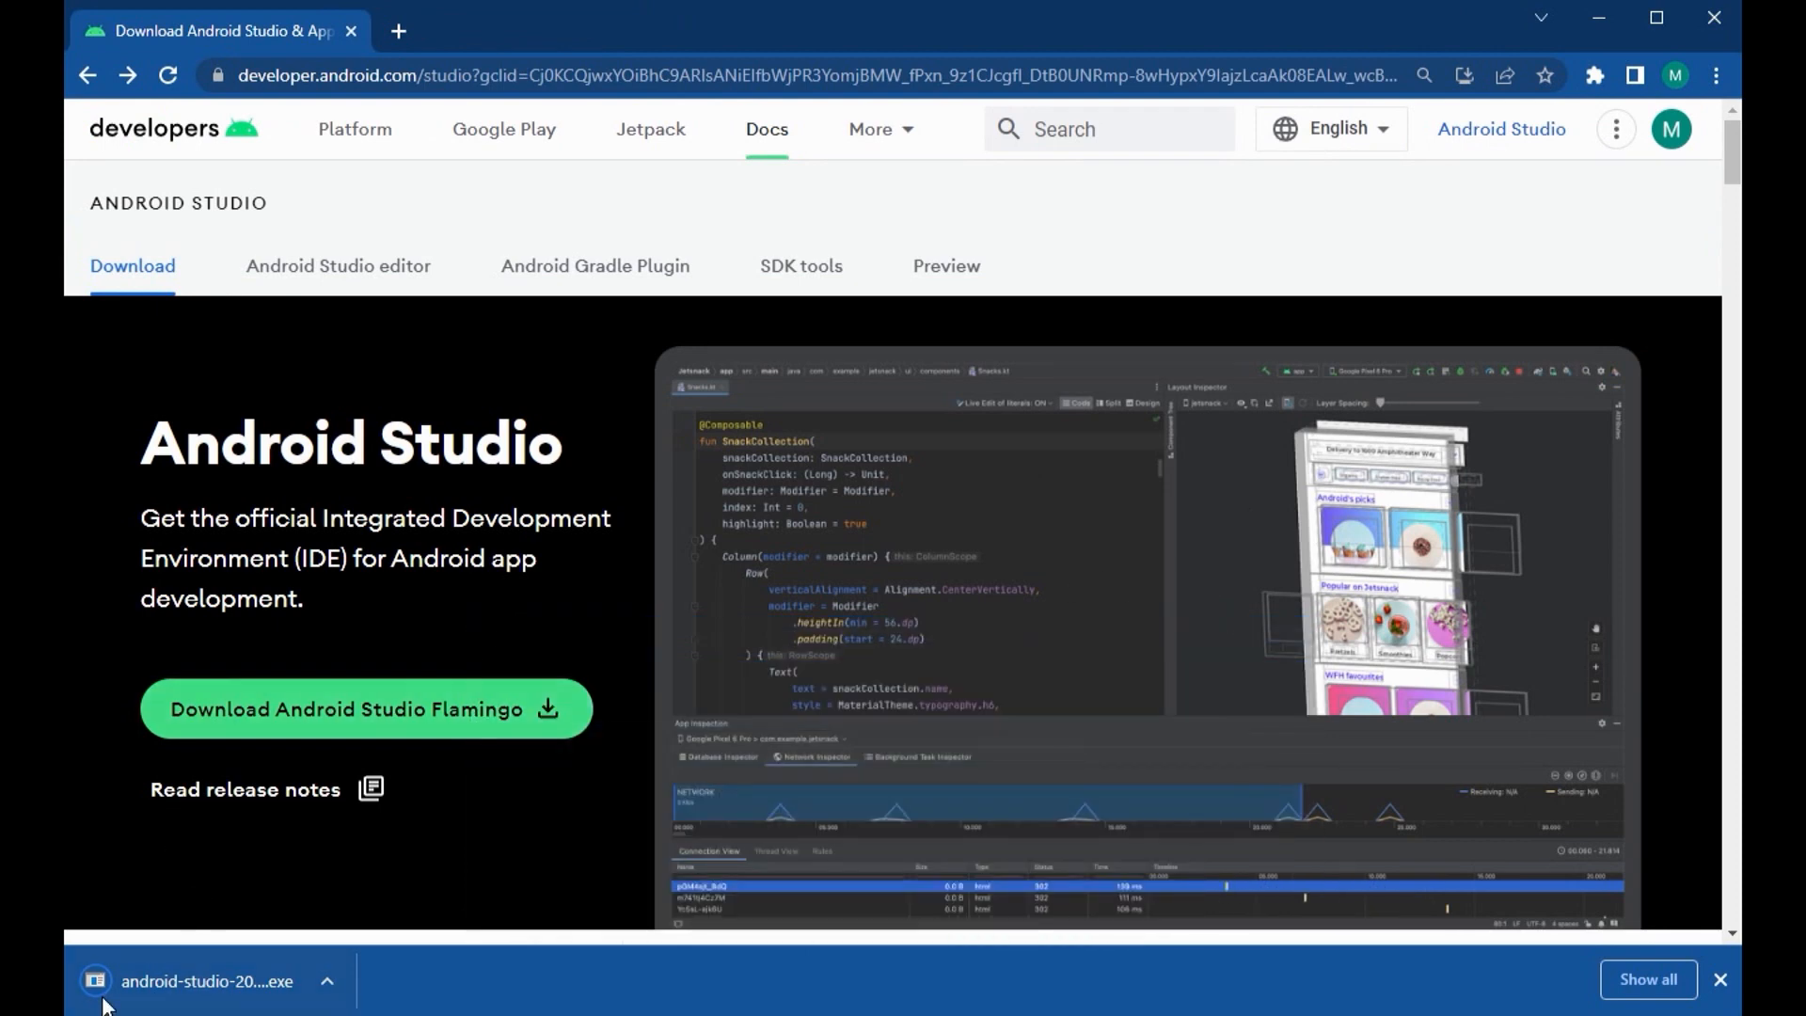
Step: Show the downloaded Android Studio installer in its folder, launch it and allow it to make changes to the device
{"action": "left_click", "coordinate": [328, 981]}
{"action": "left_click", "coordinate": [464, 896]}
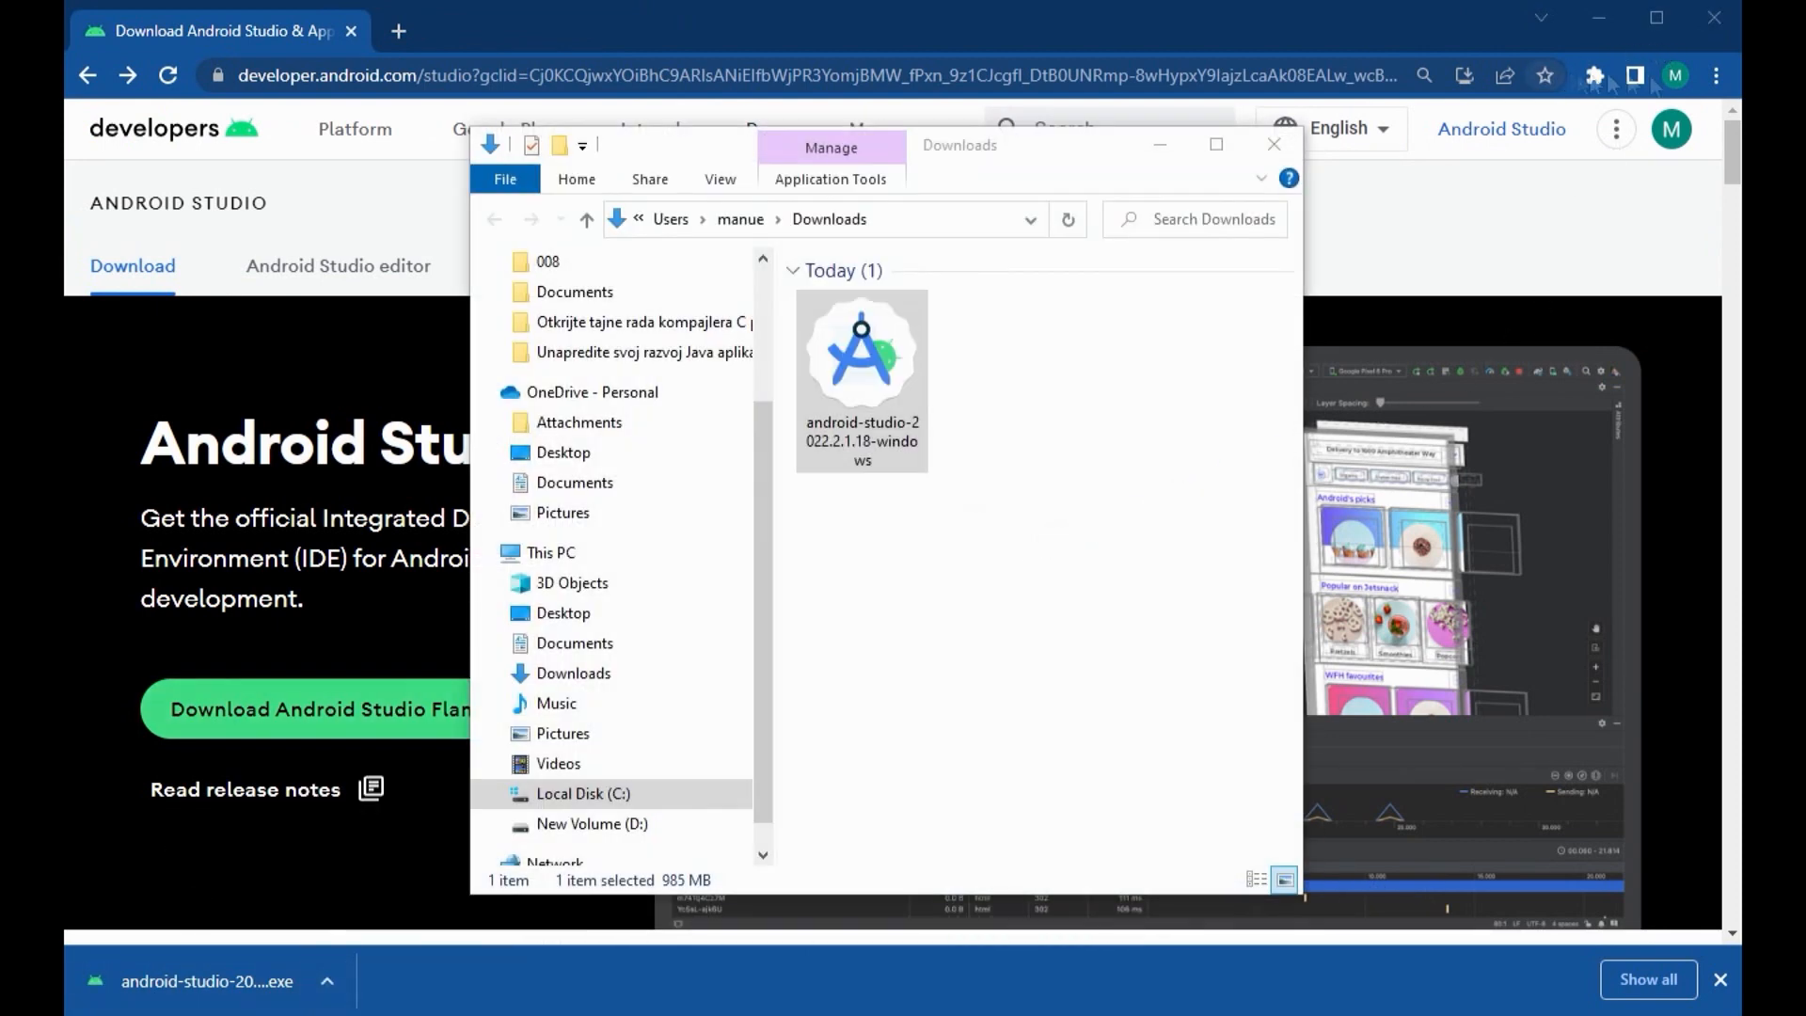
{"action": "left_click", "coordinate": [1598, 17]}
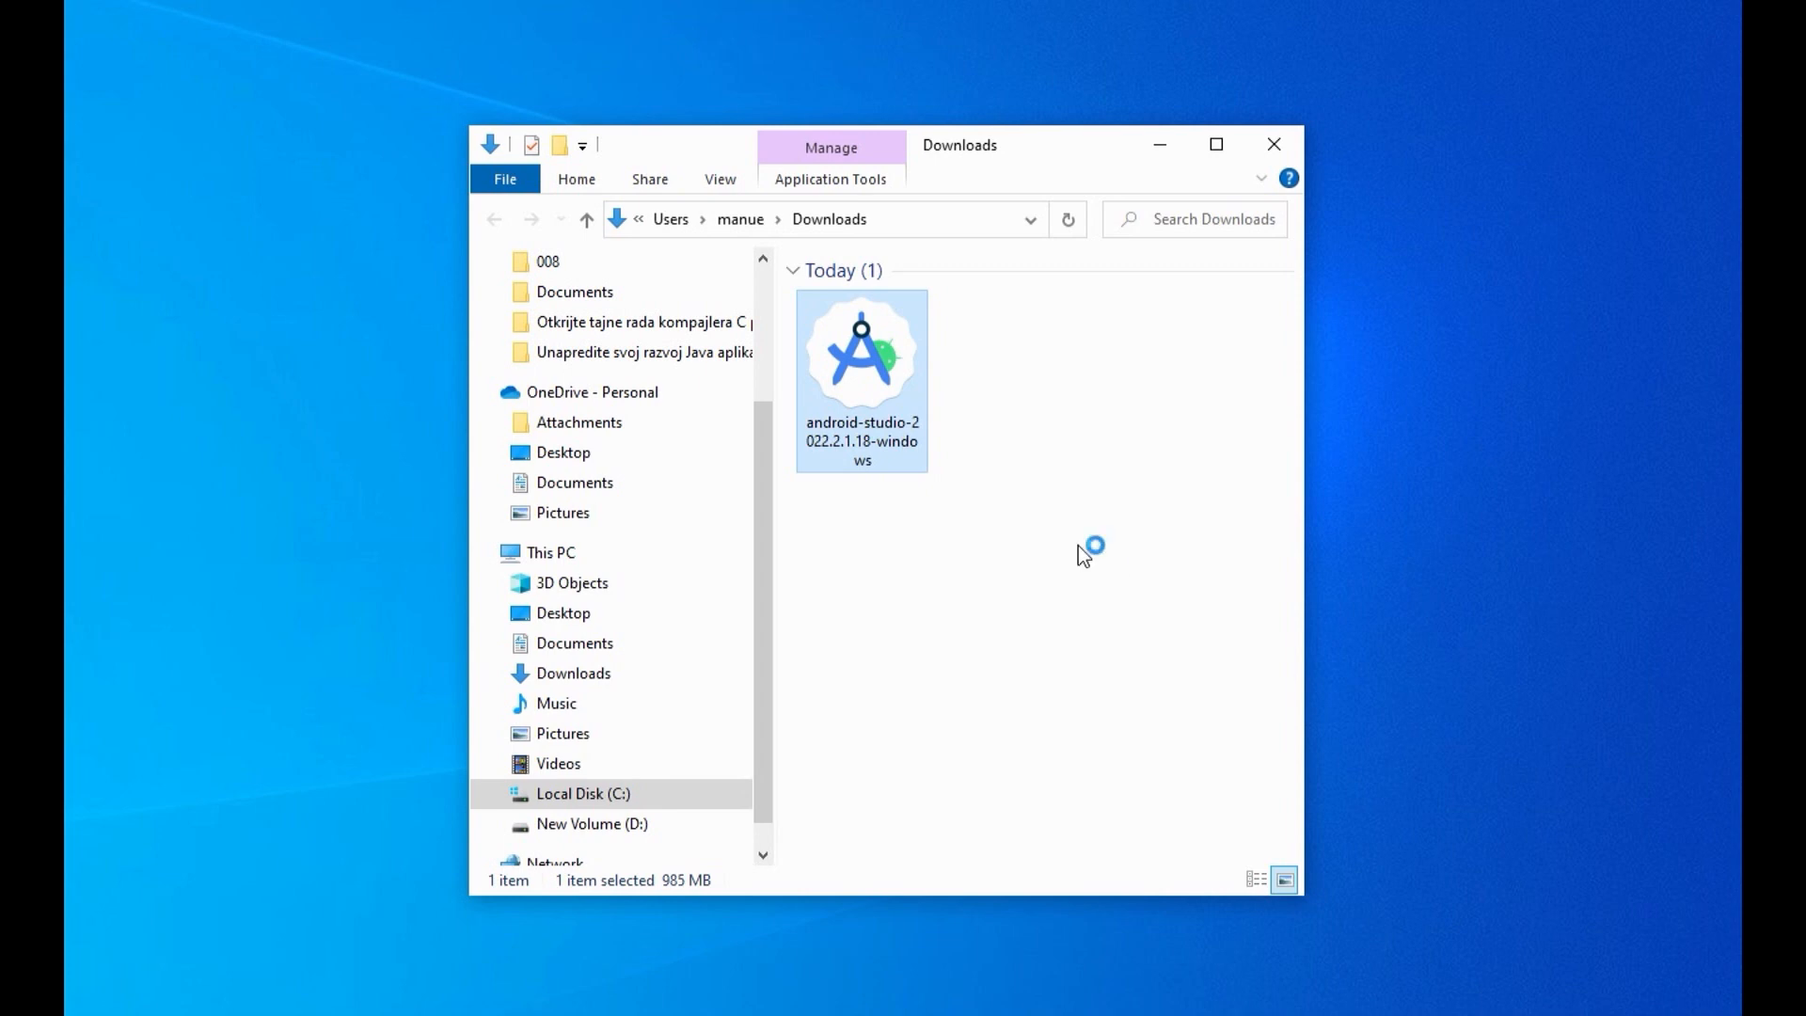
{"action": "left_click", "coordinate": [1159, 143]}
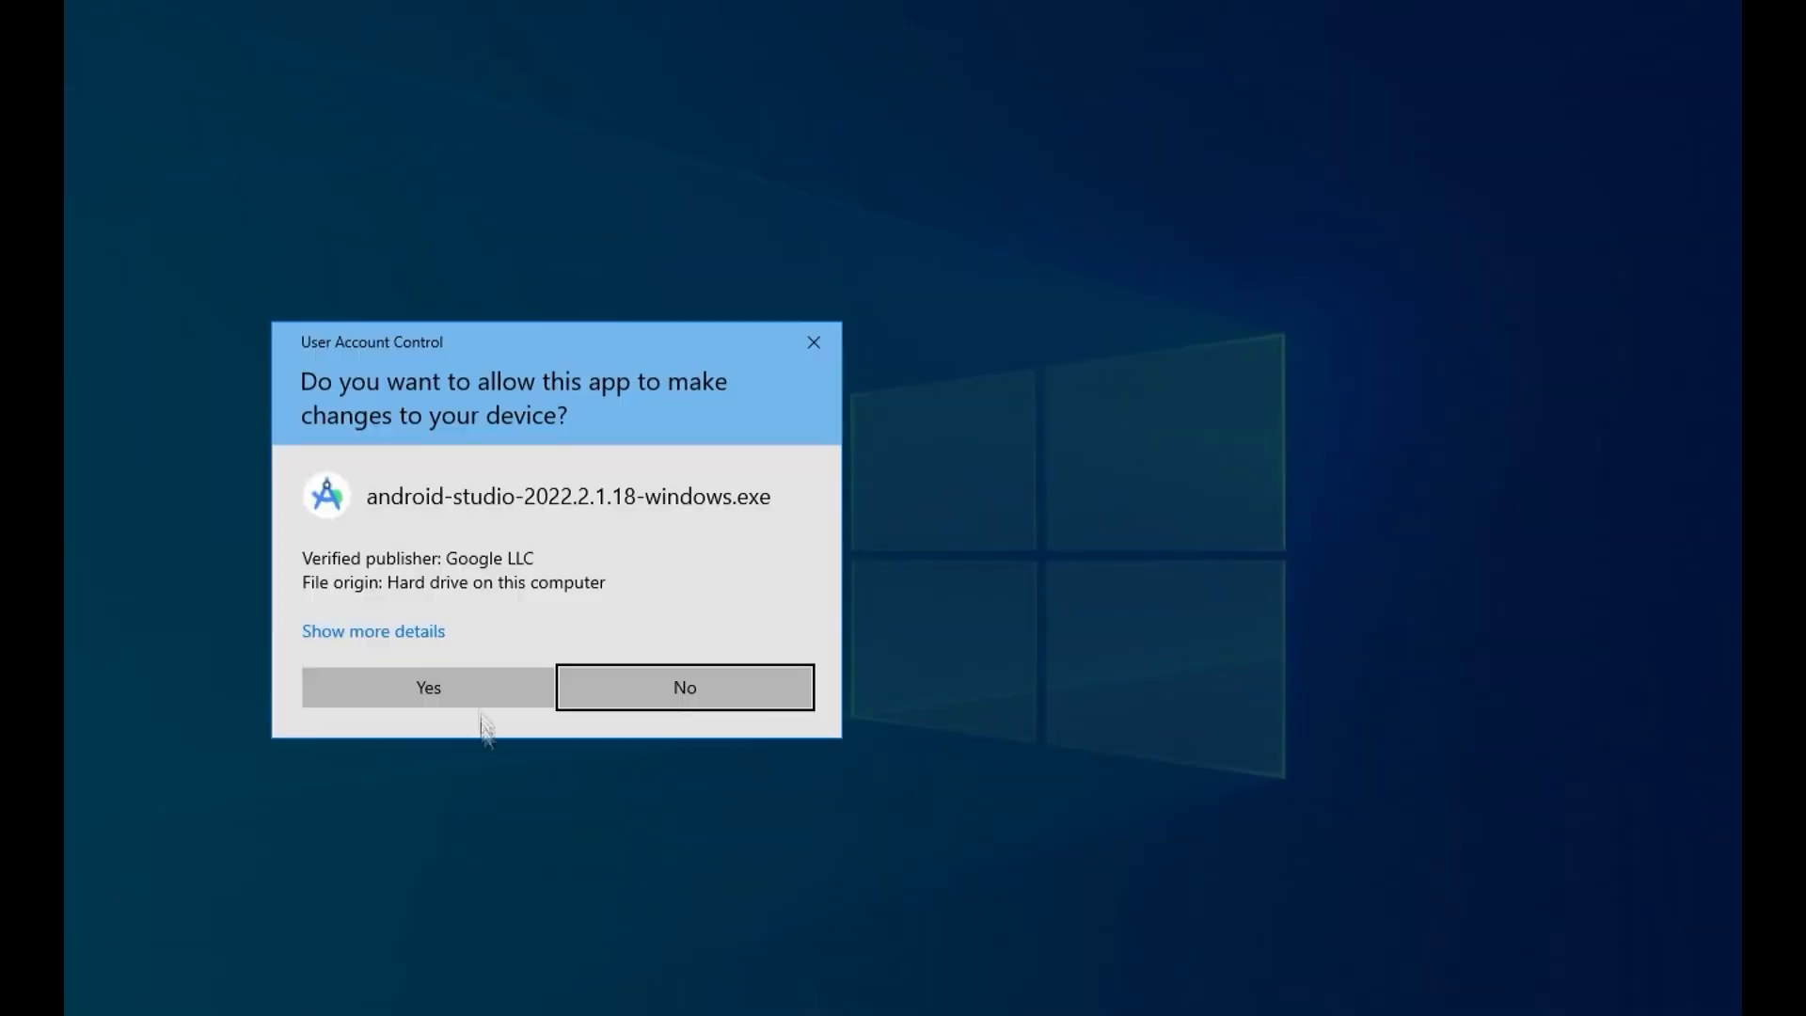
{"action": "left_click", "coordinate": [452, 691]}
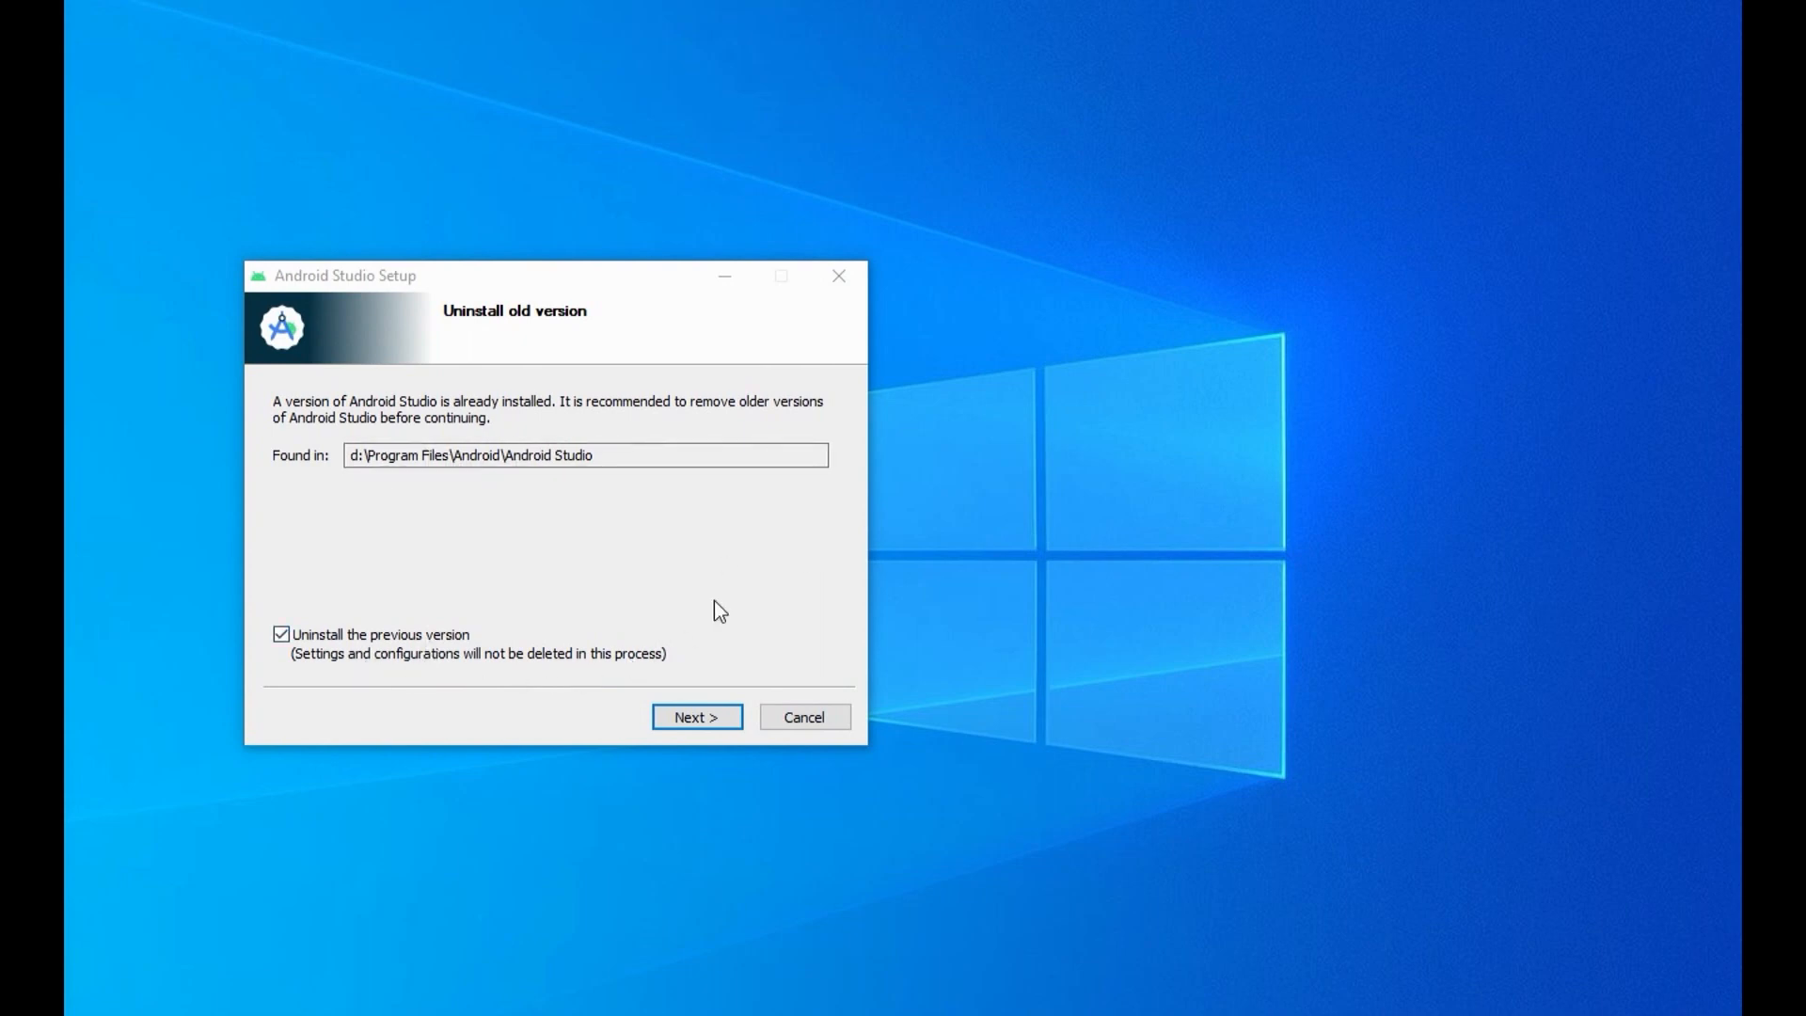
Step: Uninstall the previous Android Studio version and accept Android Studio and Android Virtual Device as the components to install
{"action": "left_click", "coordinate": [724, 720]}
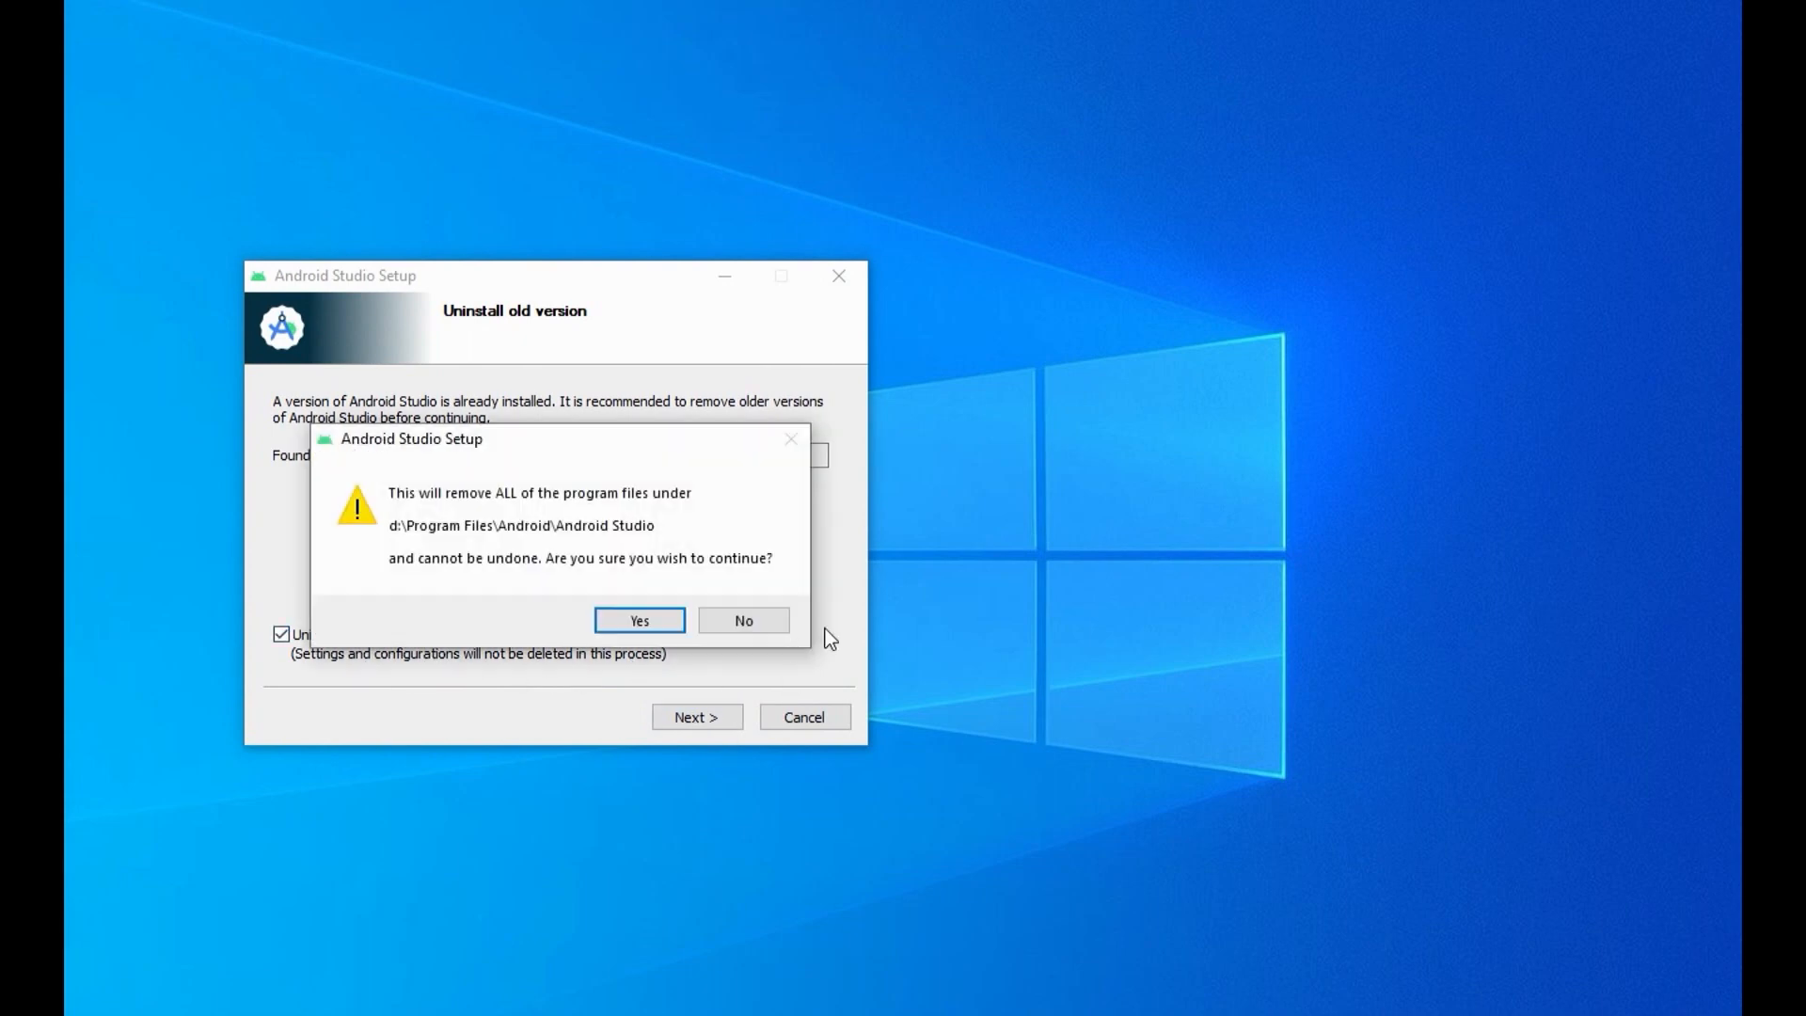
{"action": "left_click", "coordinate": [640, 621]}
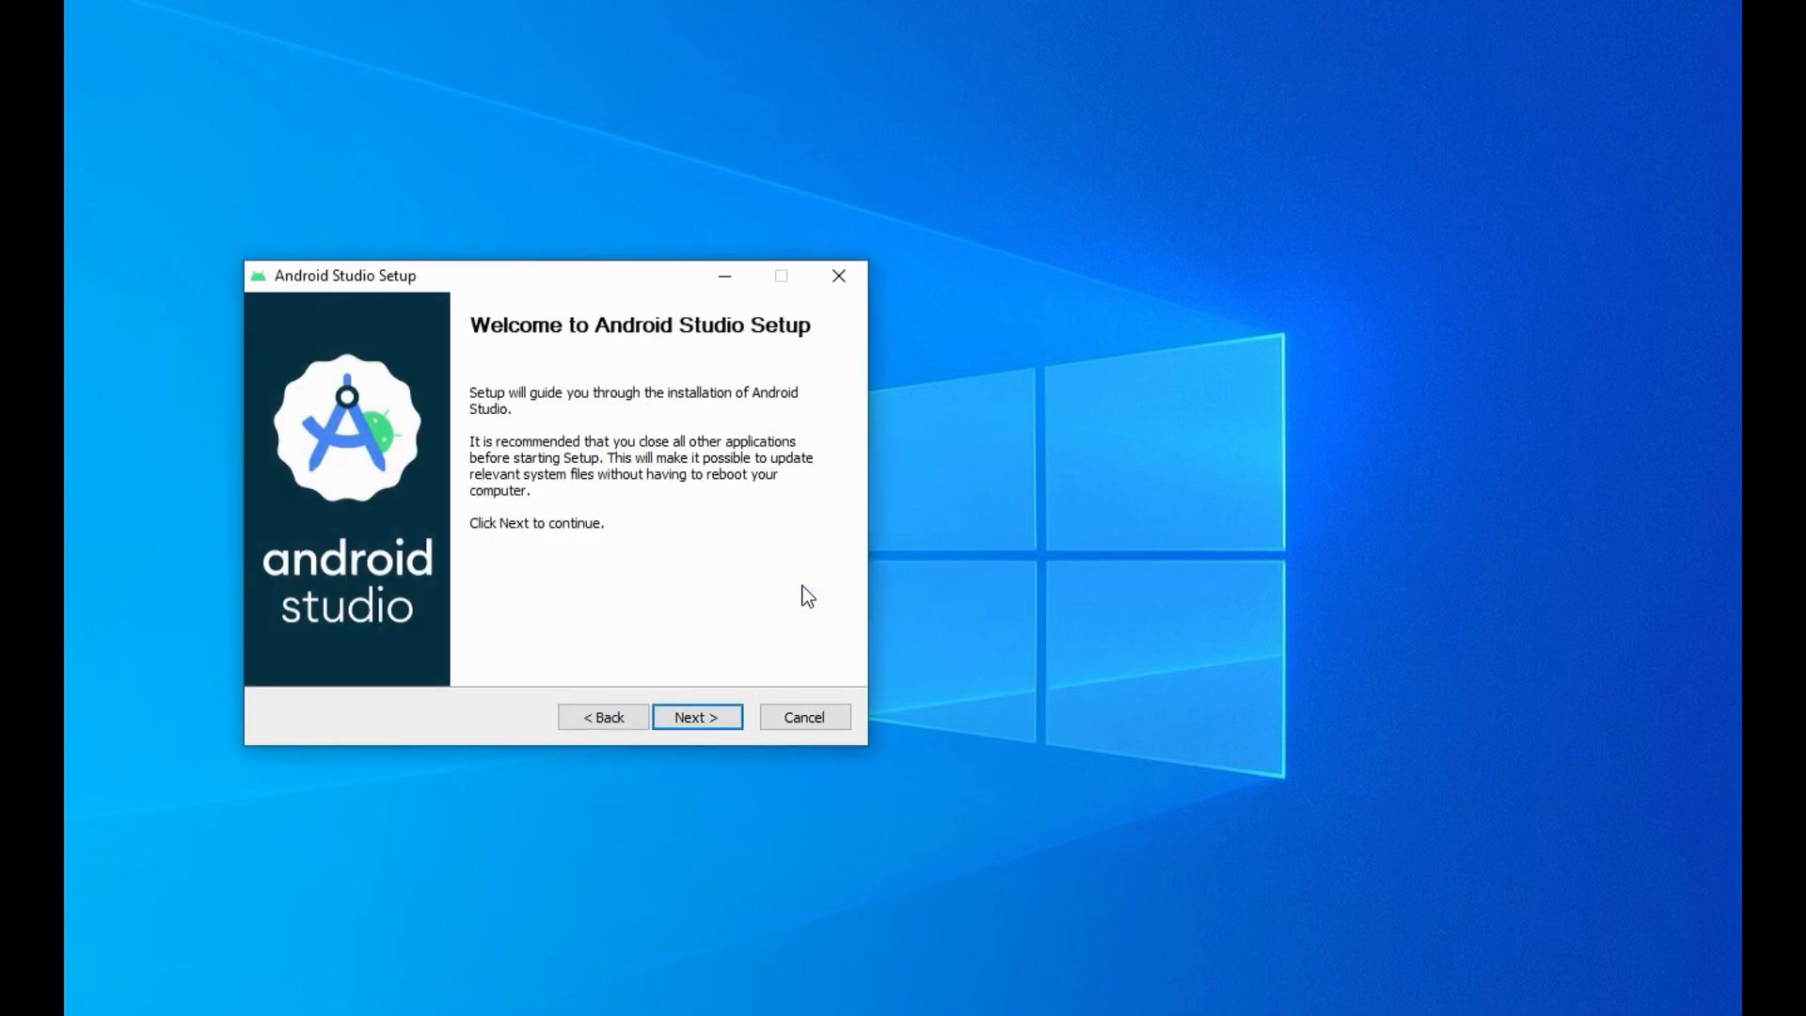
{"action": "left_click", "coordinate": [721, 719]}
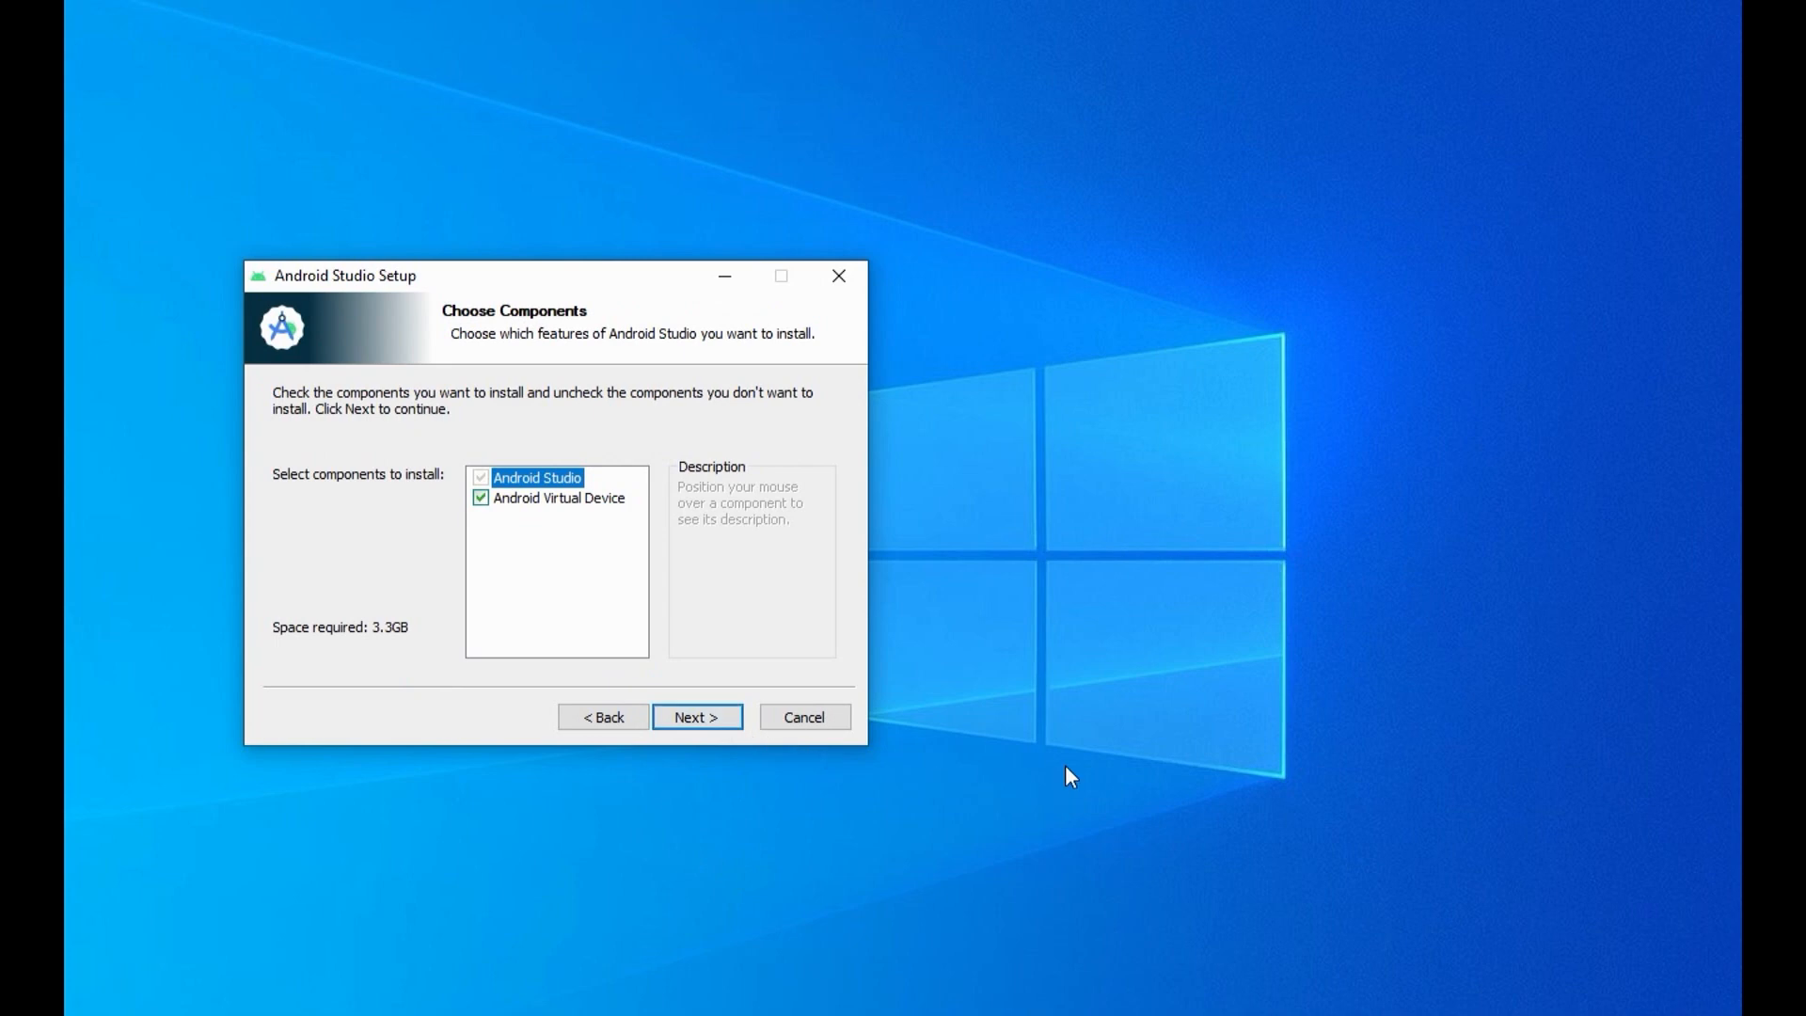
{"action": "left_click", "coordinate": [698, 716]}
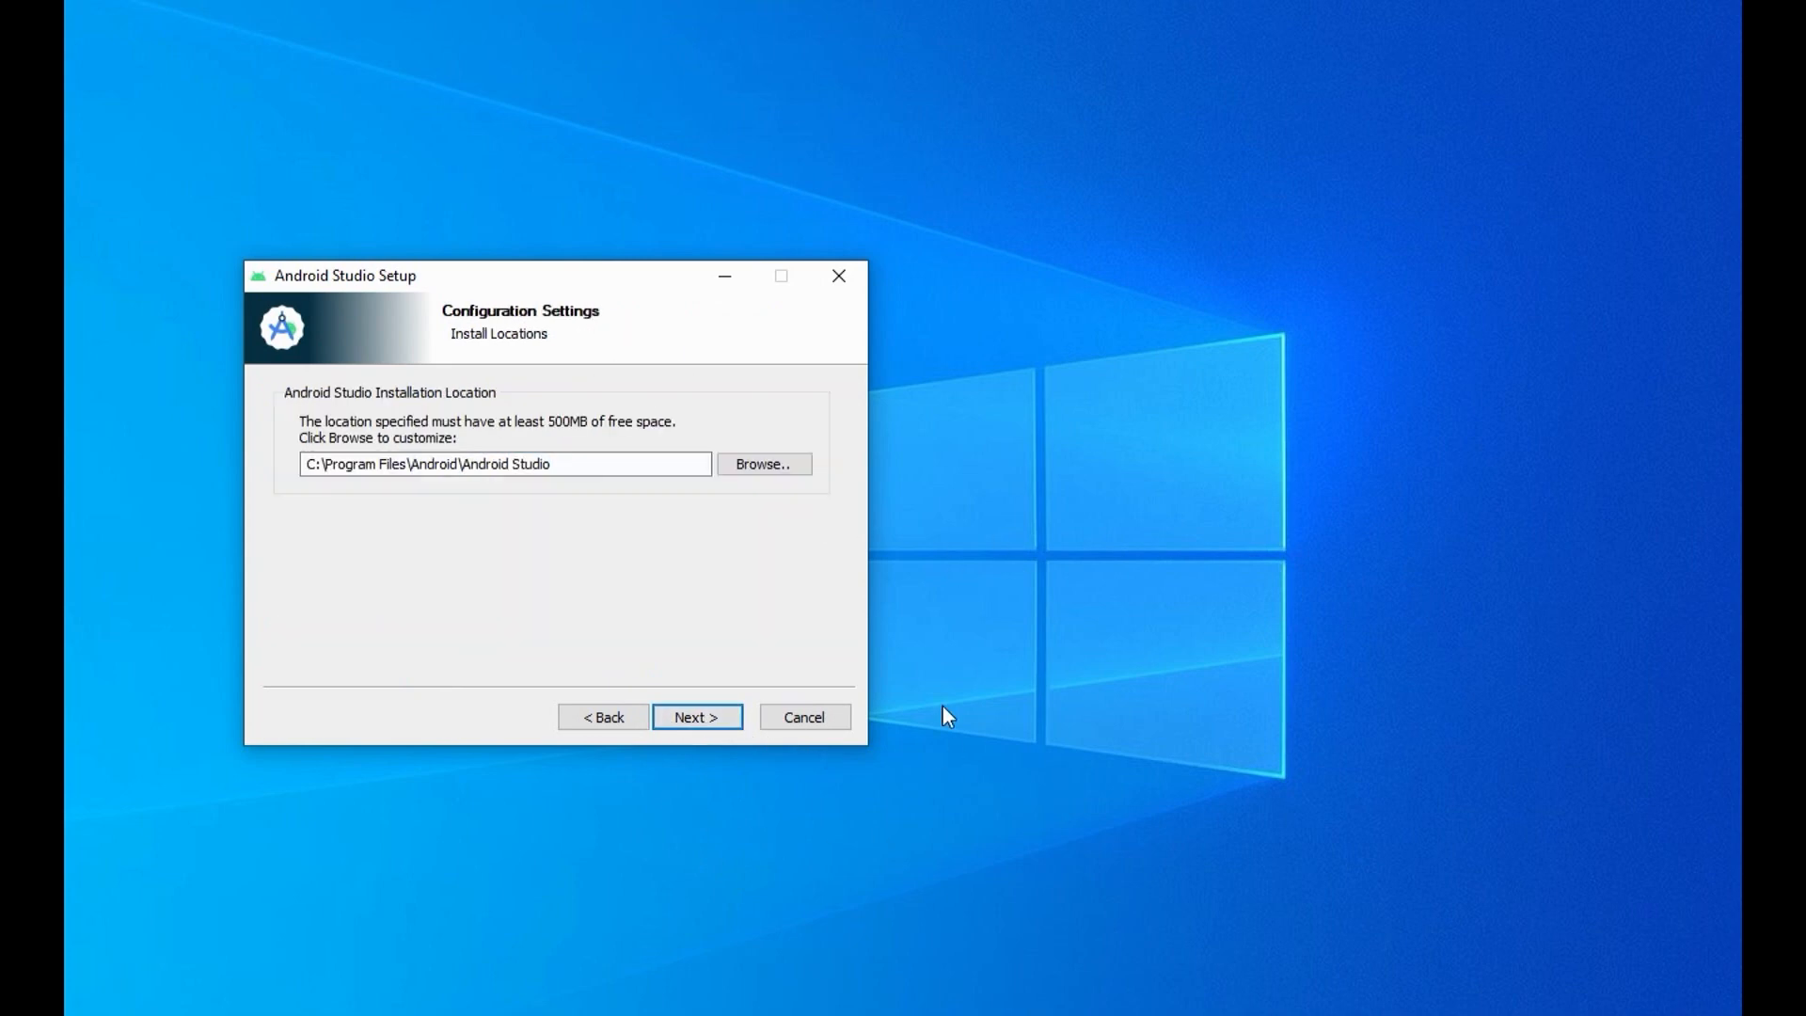
Step: Set the installation location to d:\Program Files\Android\Android Studio
{"action": "left_click", "coordinate": [317, 463]}
{"action": "key", "text": "BackSpace"}
{"action": "type", "text": "d"}
{"action": "left_click", "coordinate": [570, 461]}
{"action": "key", "text": "Return"}
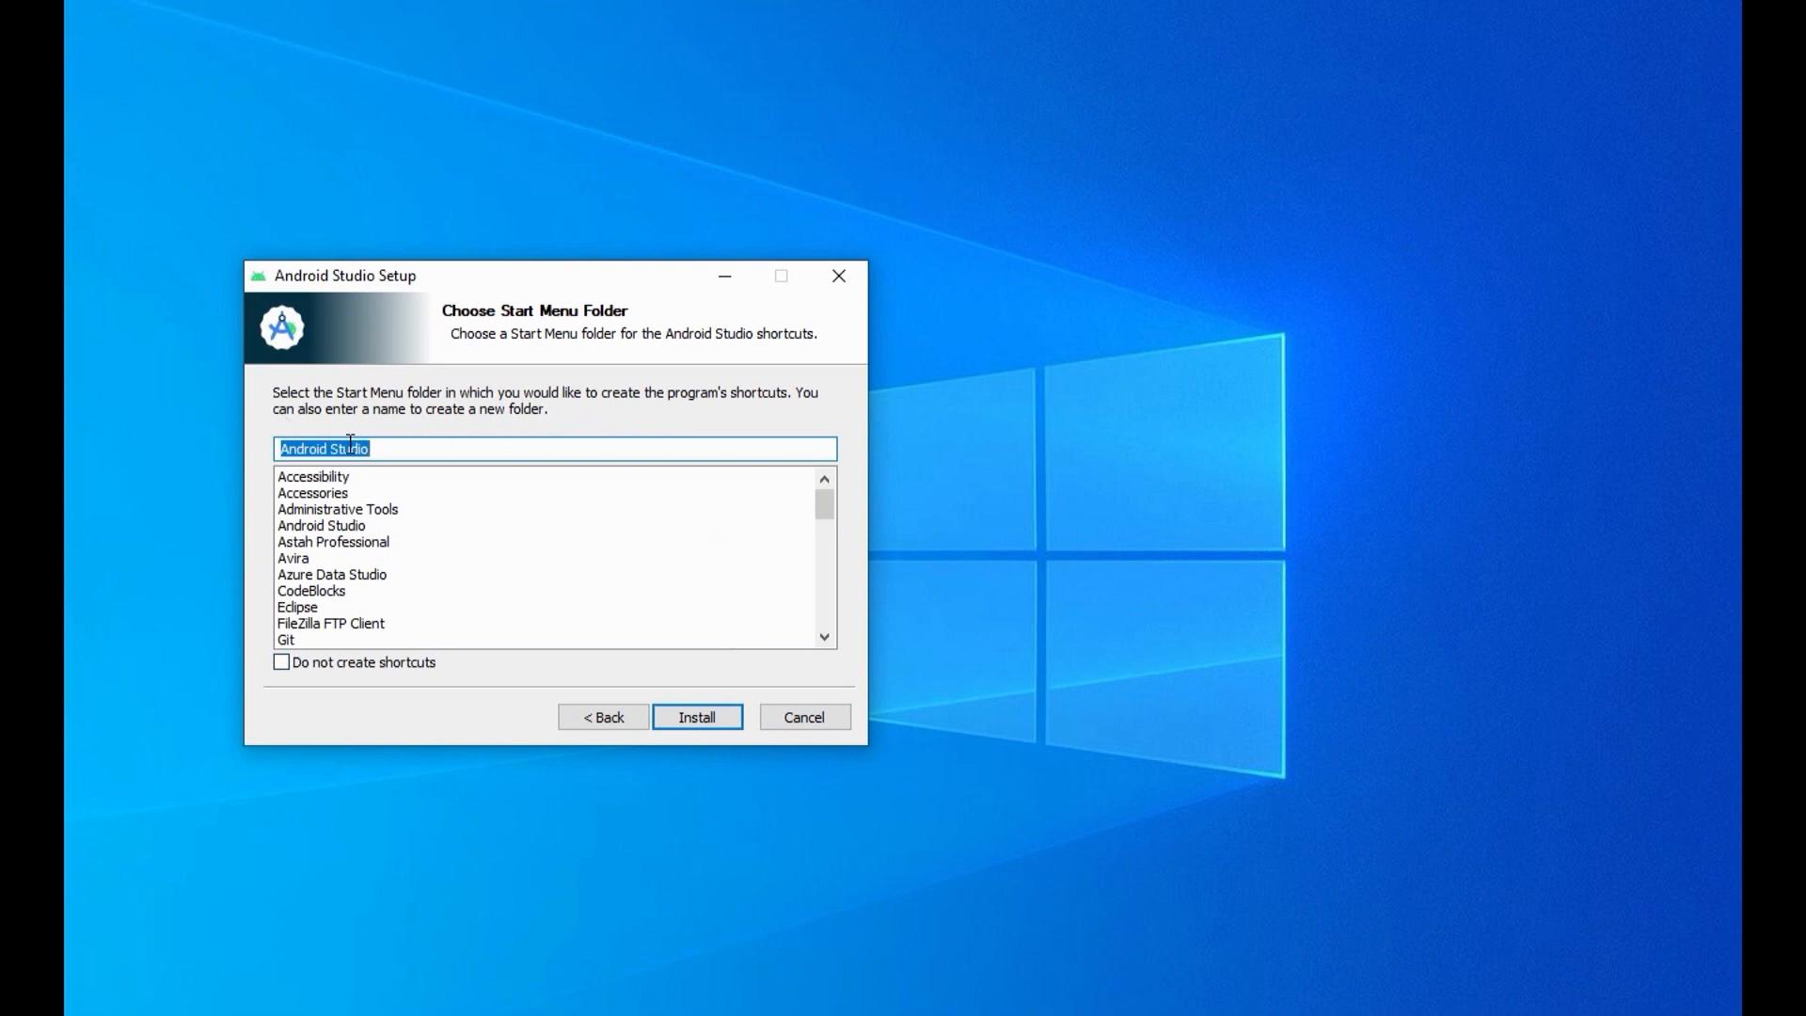
Step: Install Android Studio with the Android Studio Start Menu folder and finish the setup by launching the program
{"action": "left_click", "coordinate": [715, 722]}
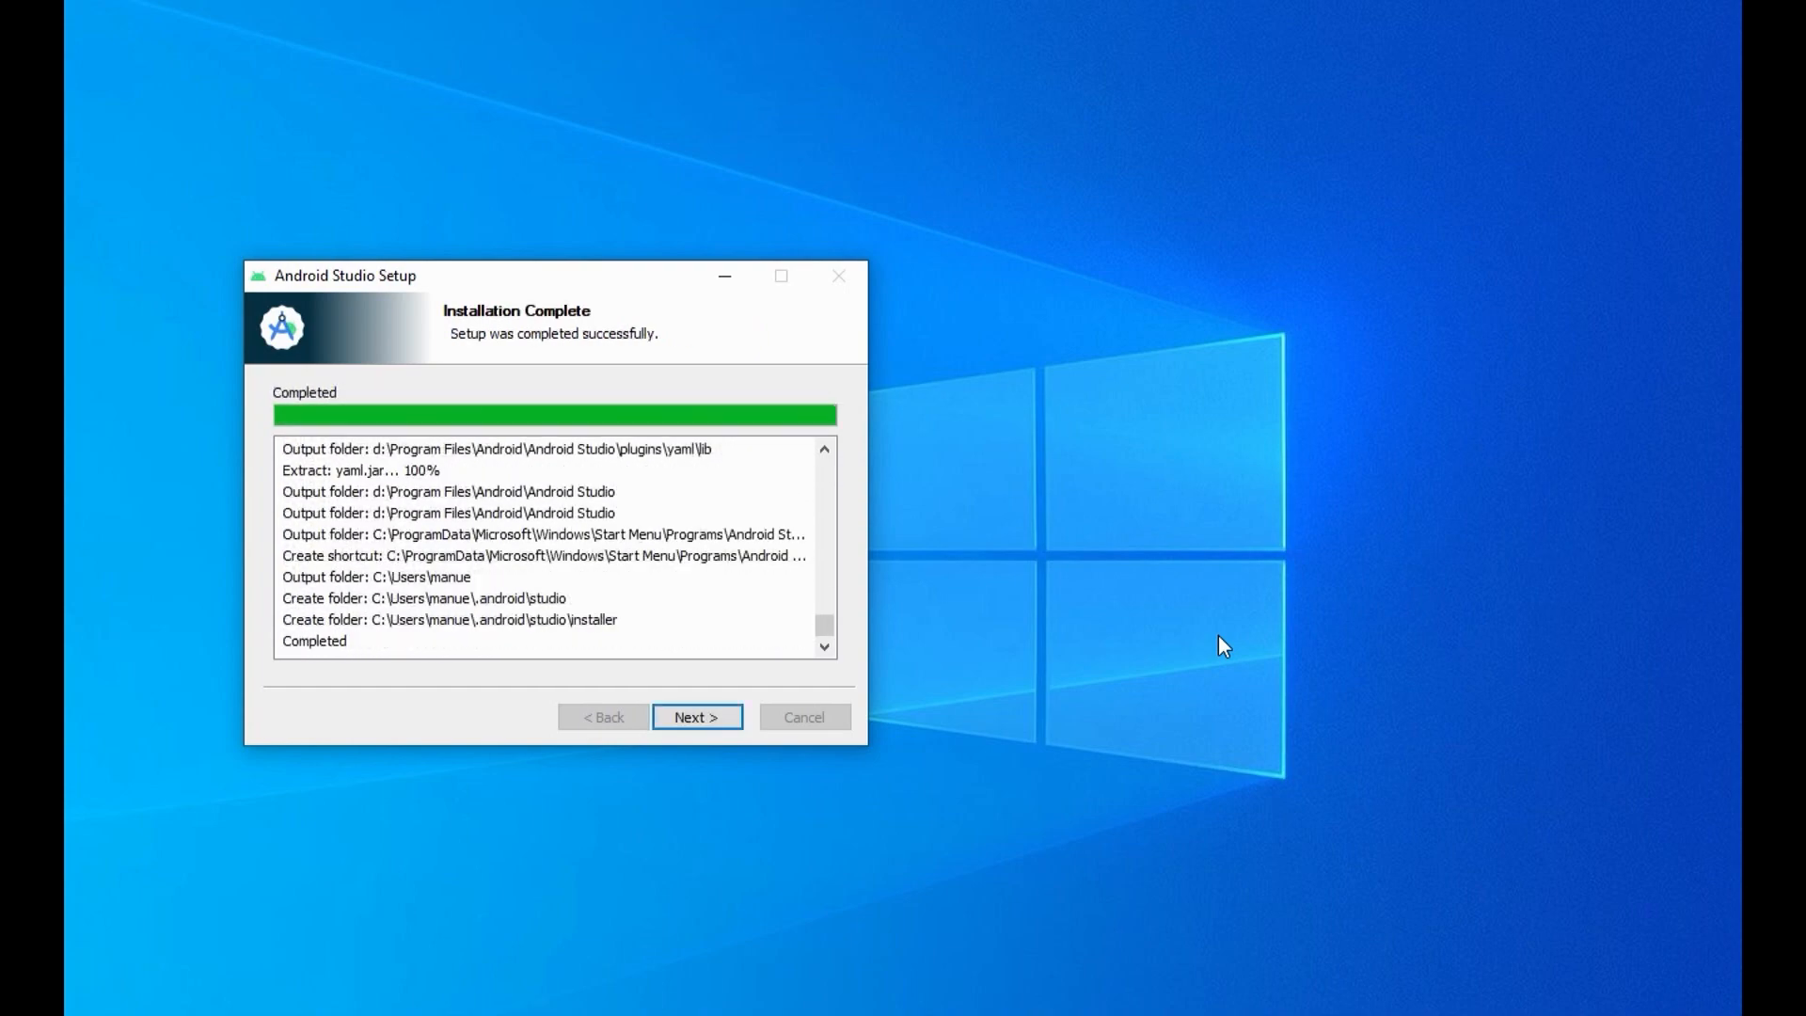
{"action": "key", "text": "Return"}
{"action": "key", "text": "Return"}
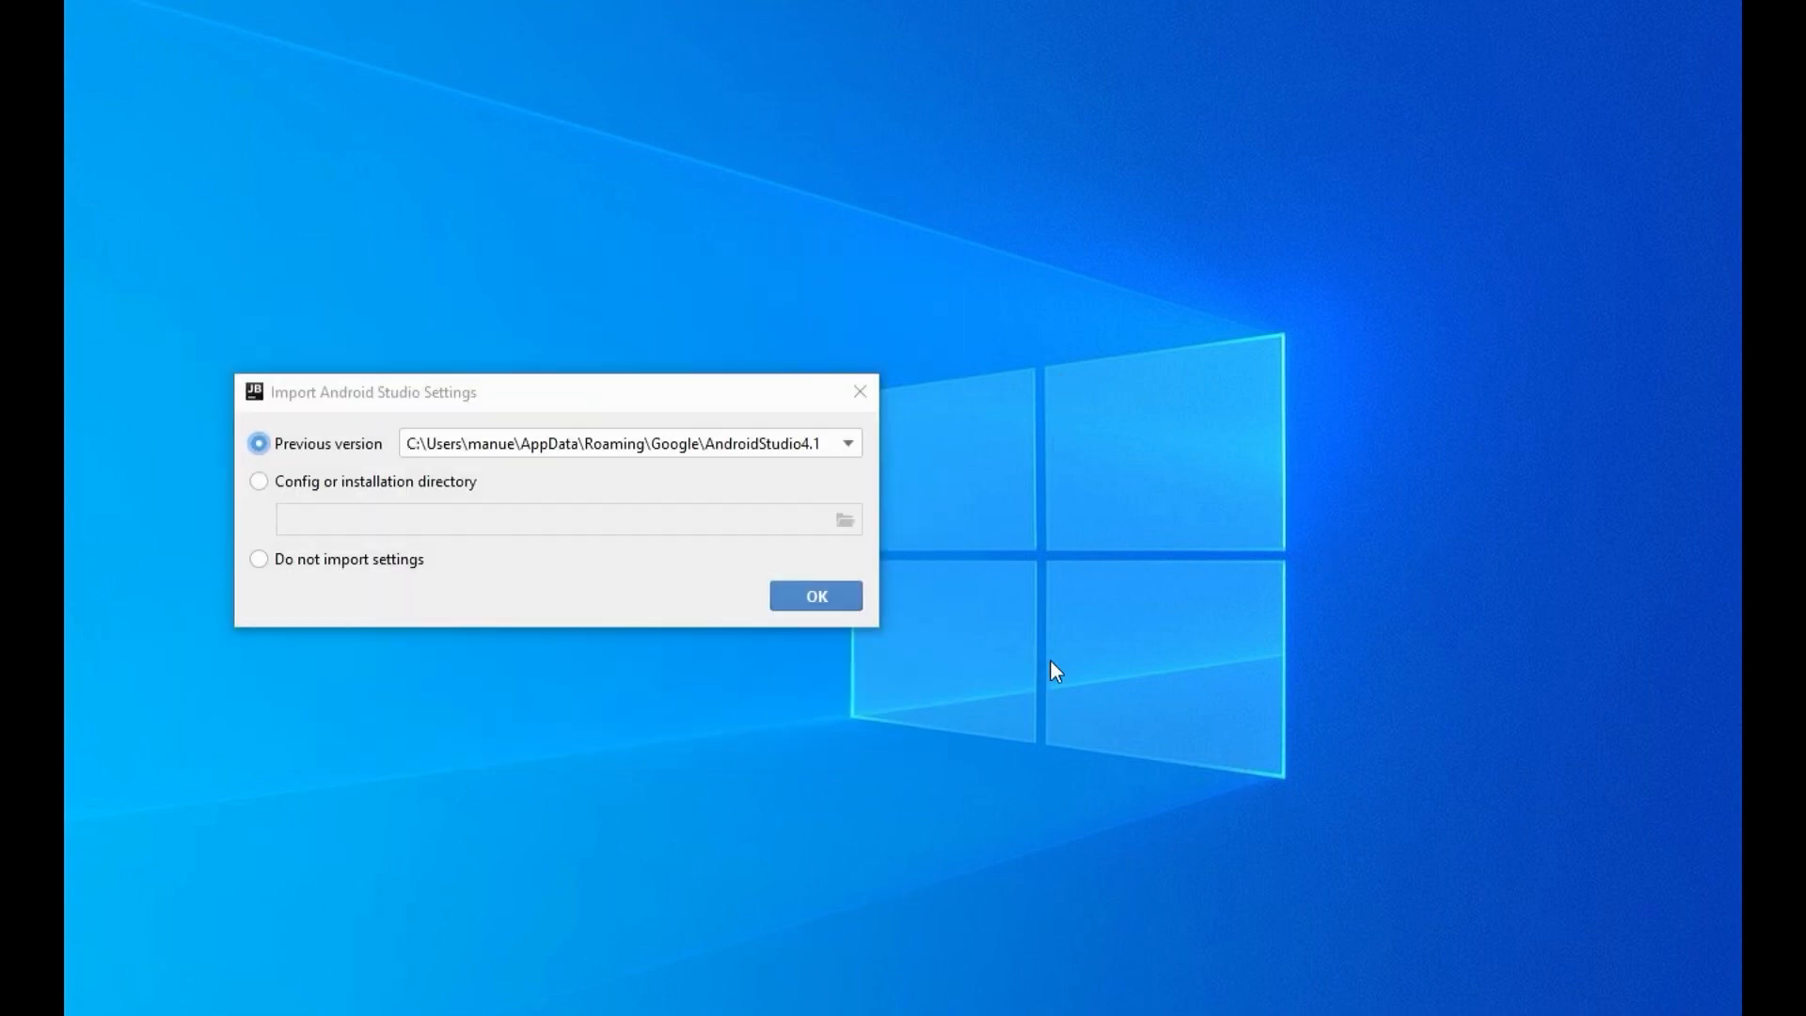
Step: Start Android Studio without importing settings and proceed through the setup wizard with the Custom install type
{"action": "left_click", "coordinate": [259, 559]}
{"action": "key", "text": "Return"}
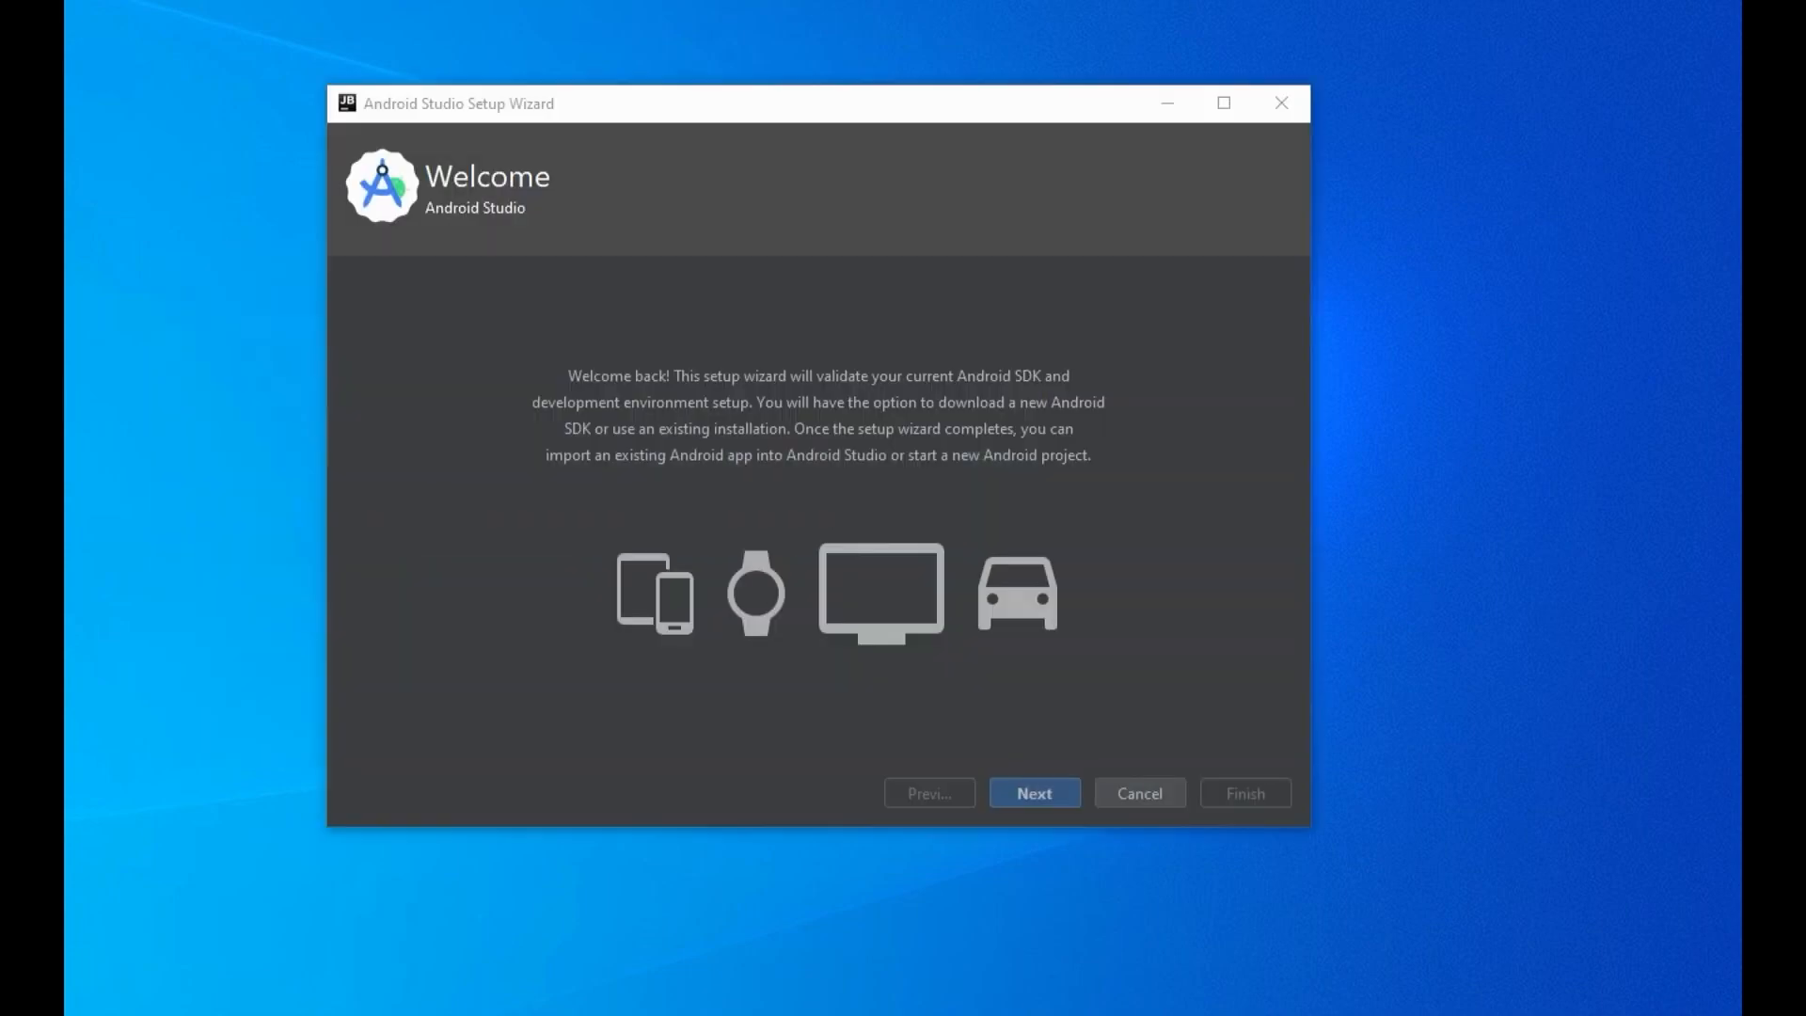
{"action": "left_click", "coordinate": [1034, 795]}
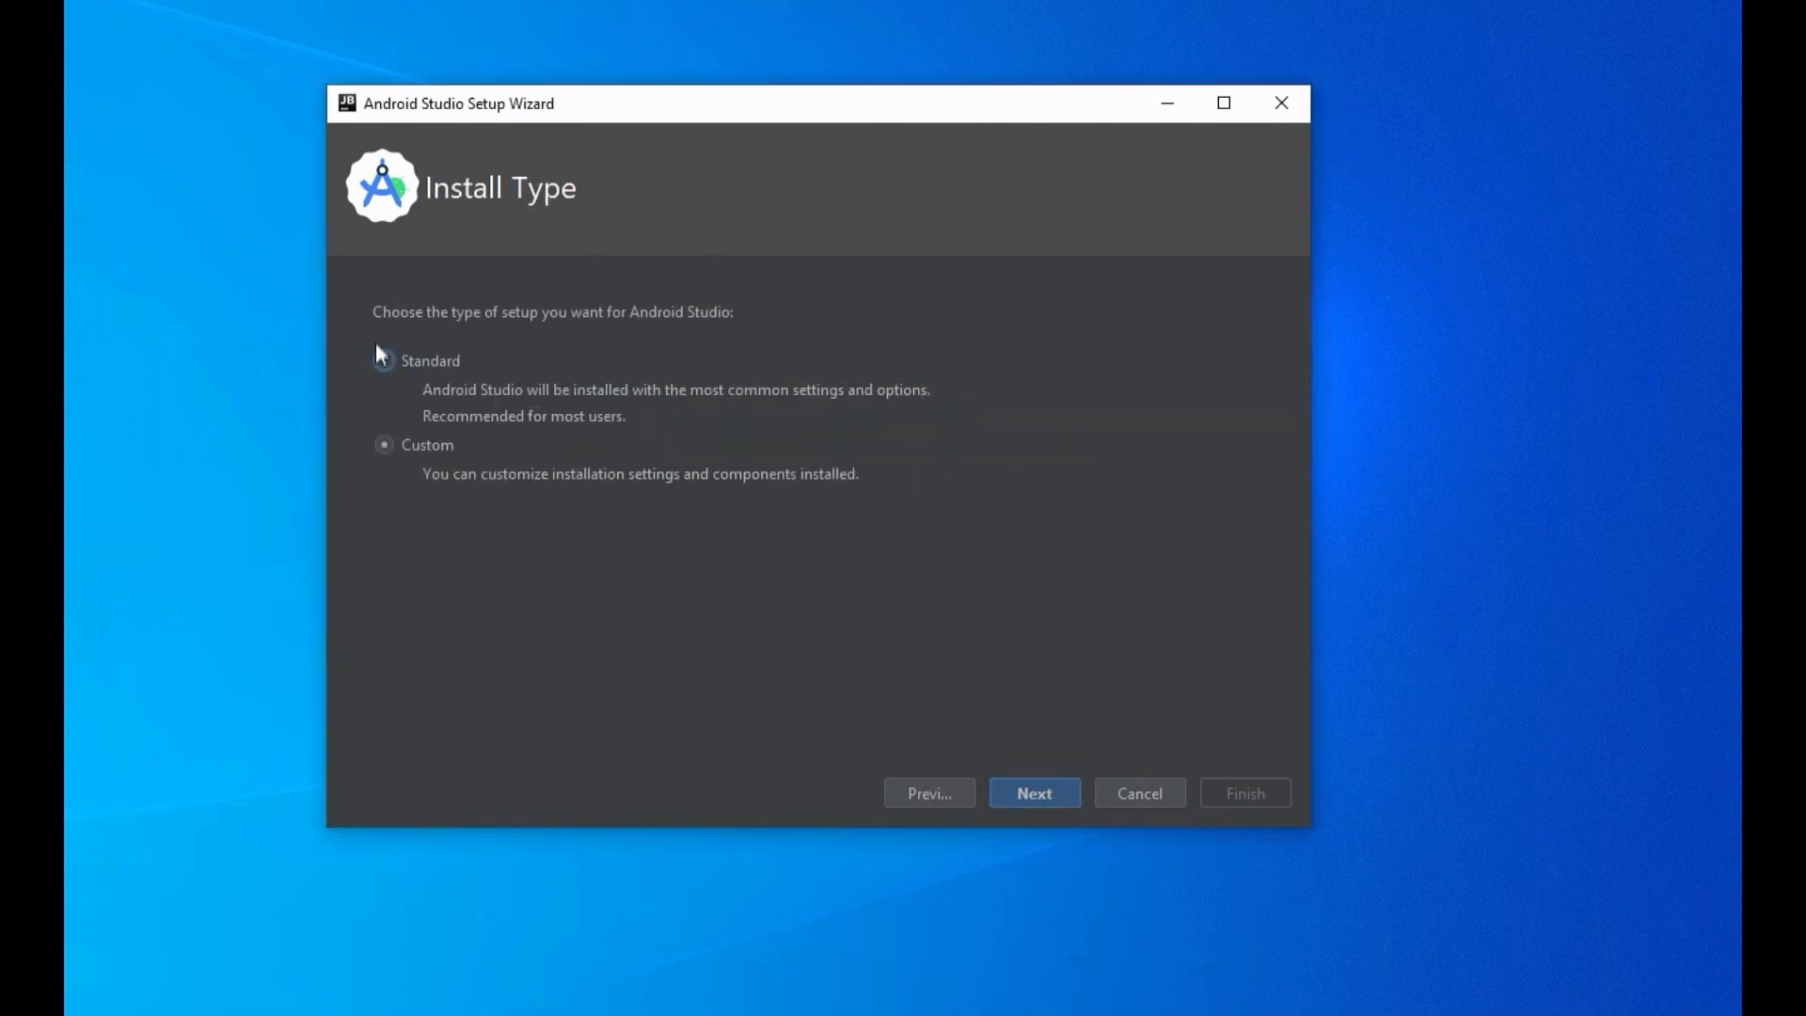
{"action": "left_click", "coordinate": [1034, 795]}
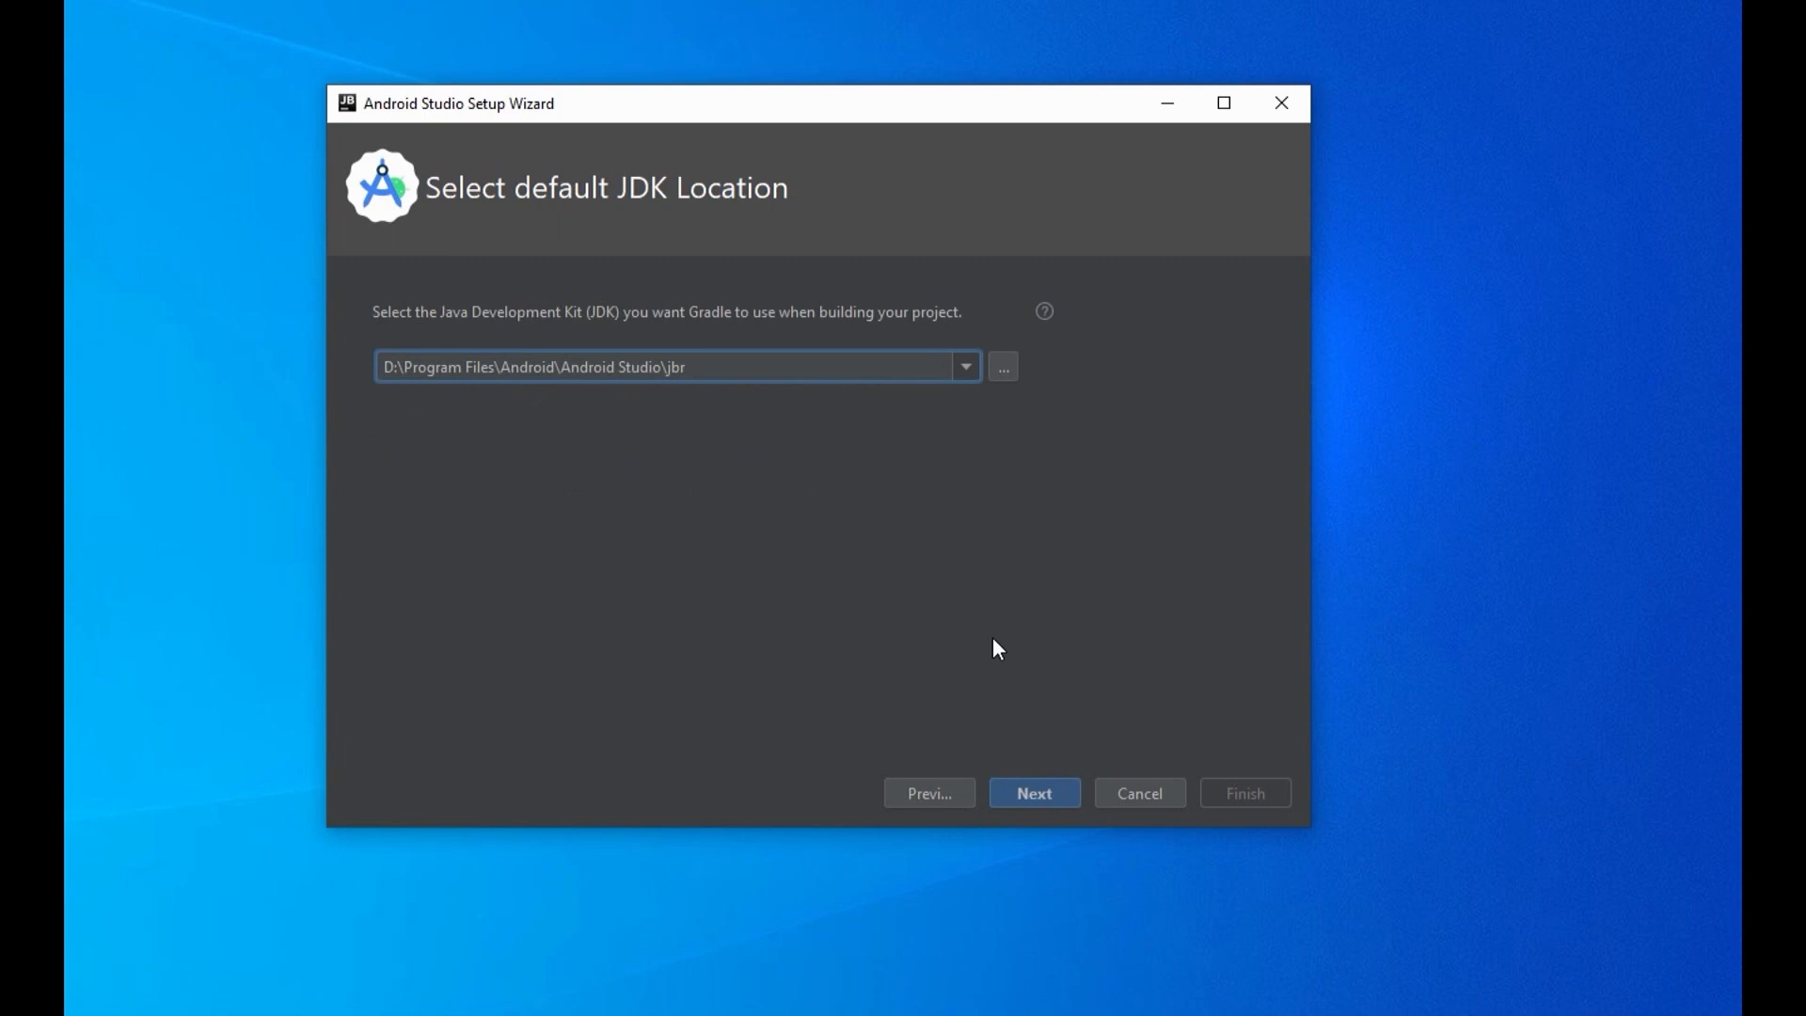
Step: Accept the default JDK location and choose the Darcula UI theme
{"action": "left_click", "coordinate": [1051, 792]}
{"action": "left_click", "coordinate": [846, 327]}
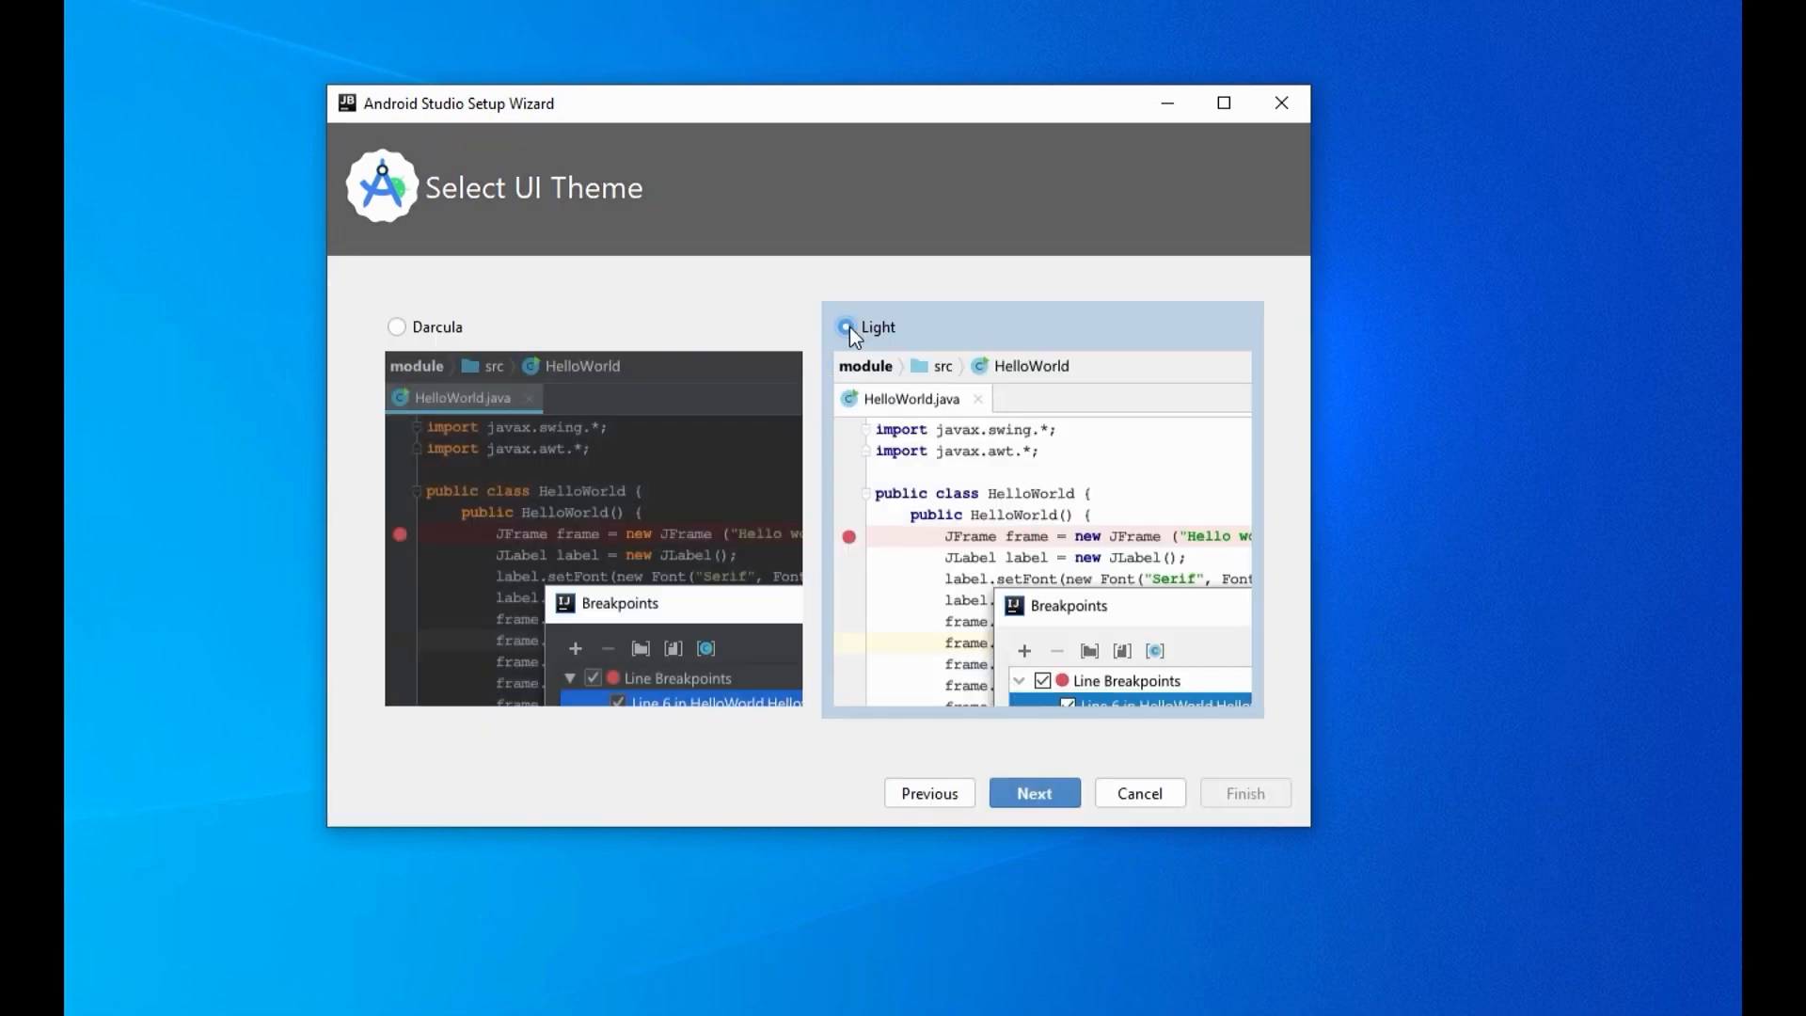
{"action": "left_click", "coordinate": [396, 327]}
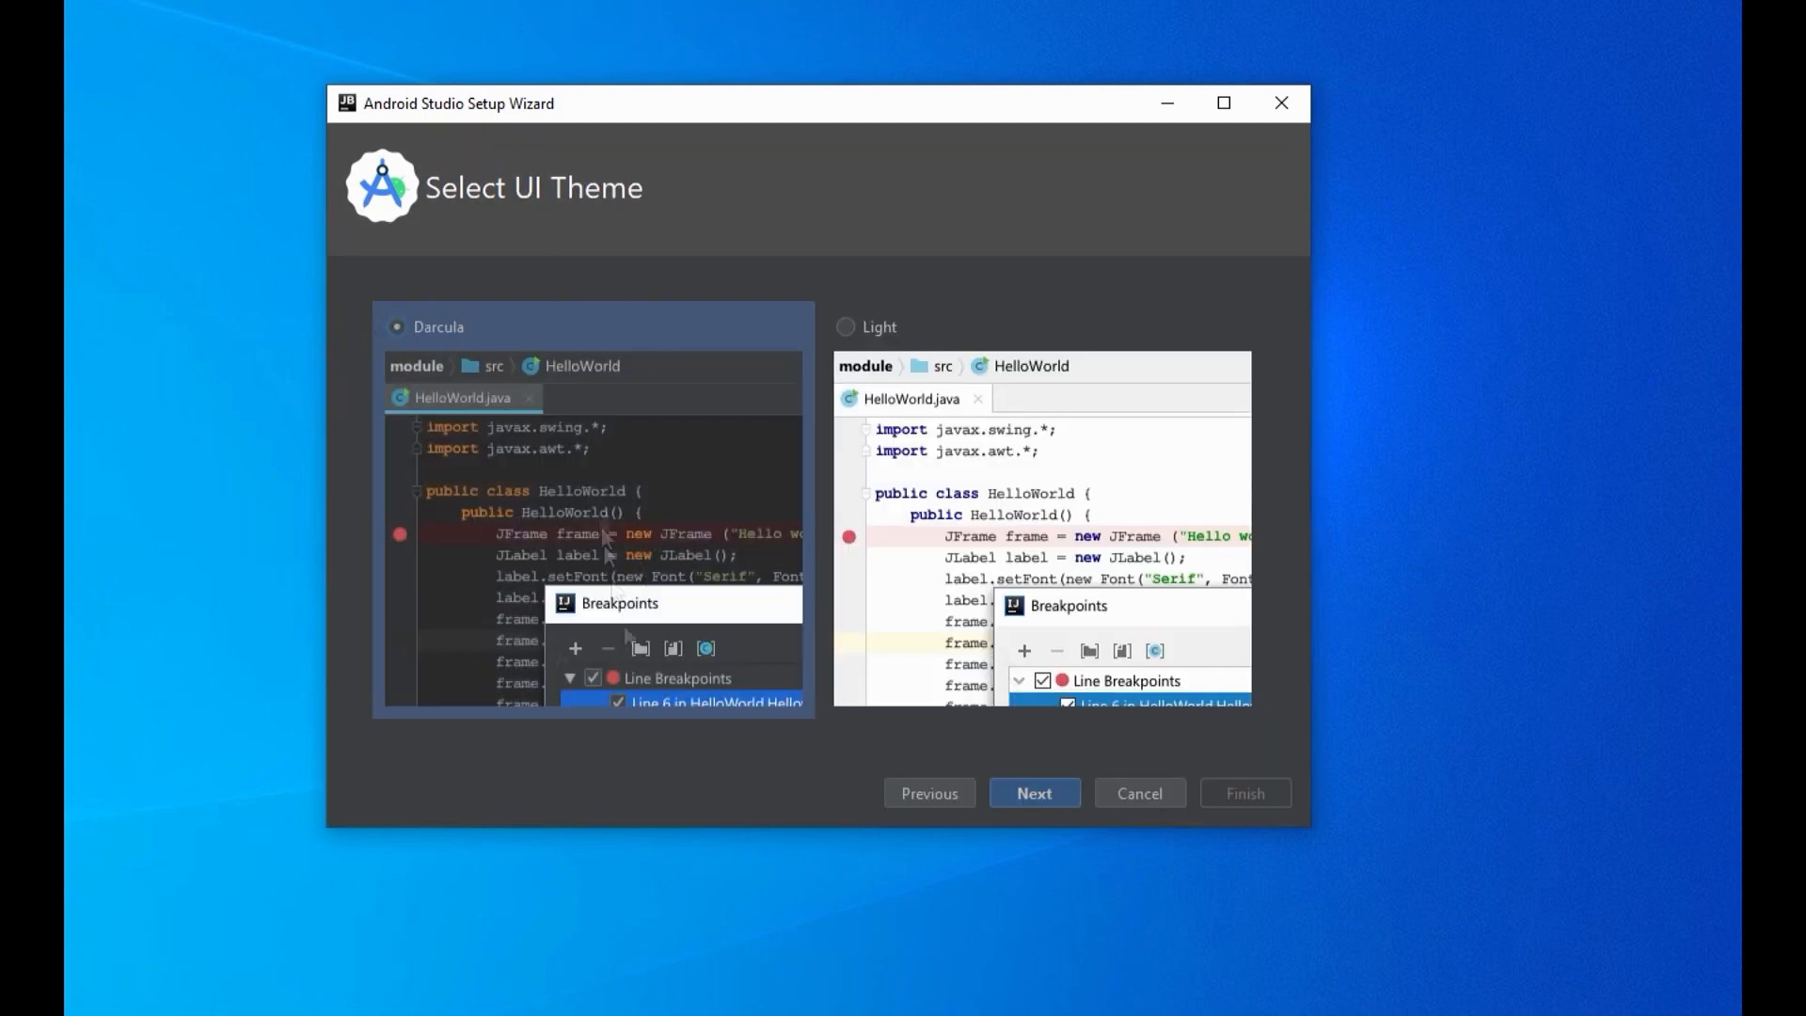
{"action": "left_click", "coordinate": [1042, 791]}
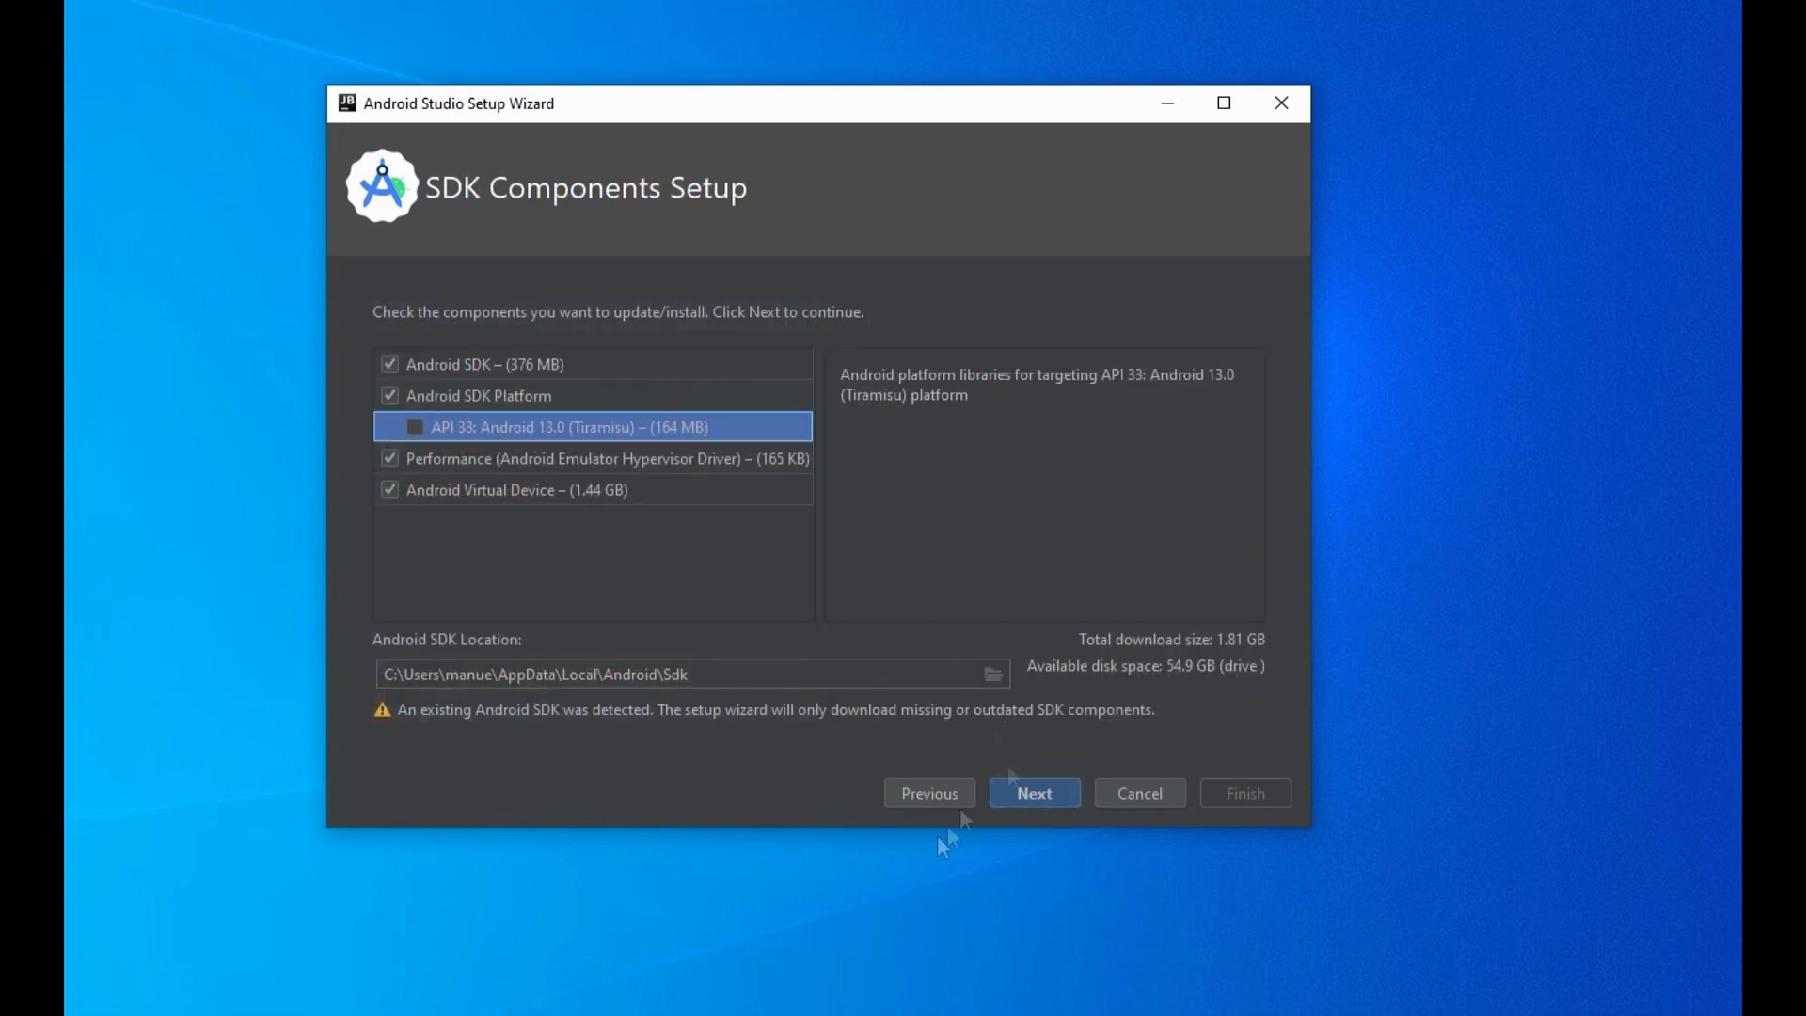
Step: Set the Android SDK location to AppData\Local\Android\Sdk inside the user's folder under Users on drive D
{"action": "left_click", "coordinate": [992, 674]}
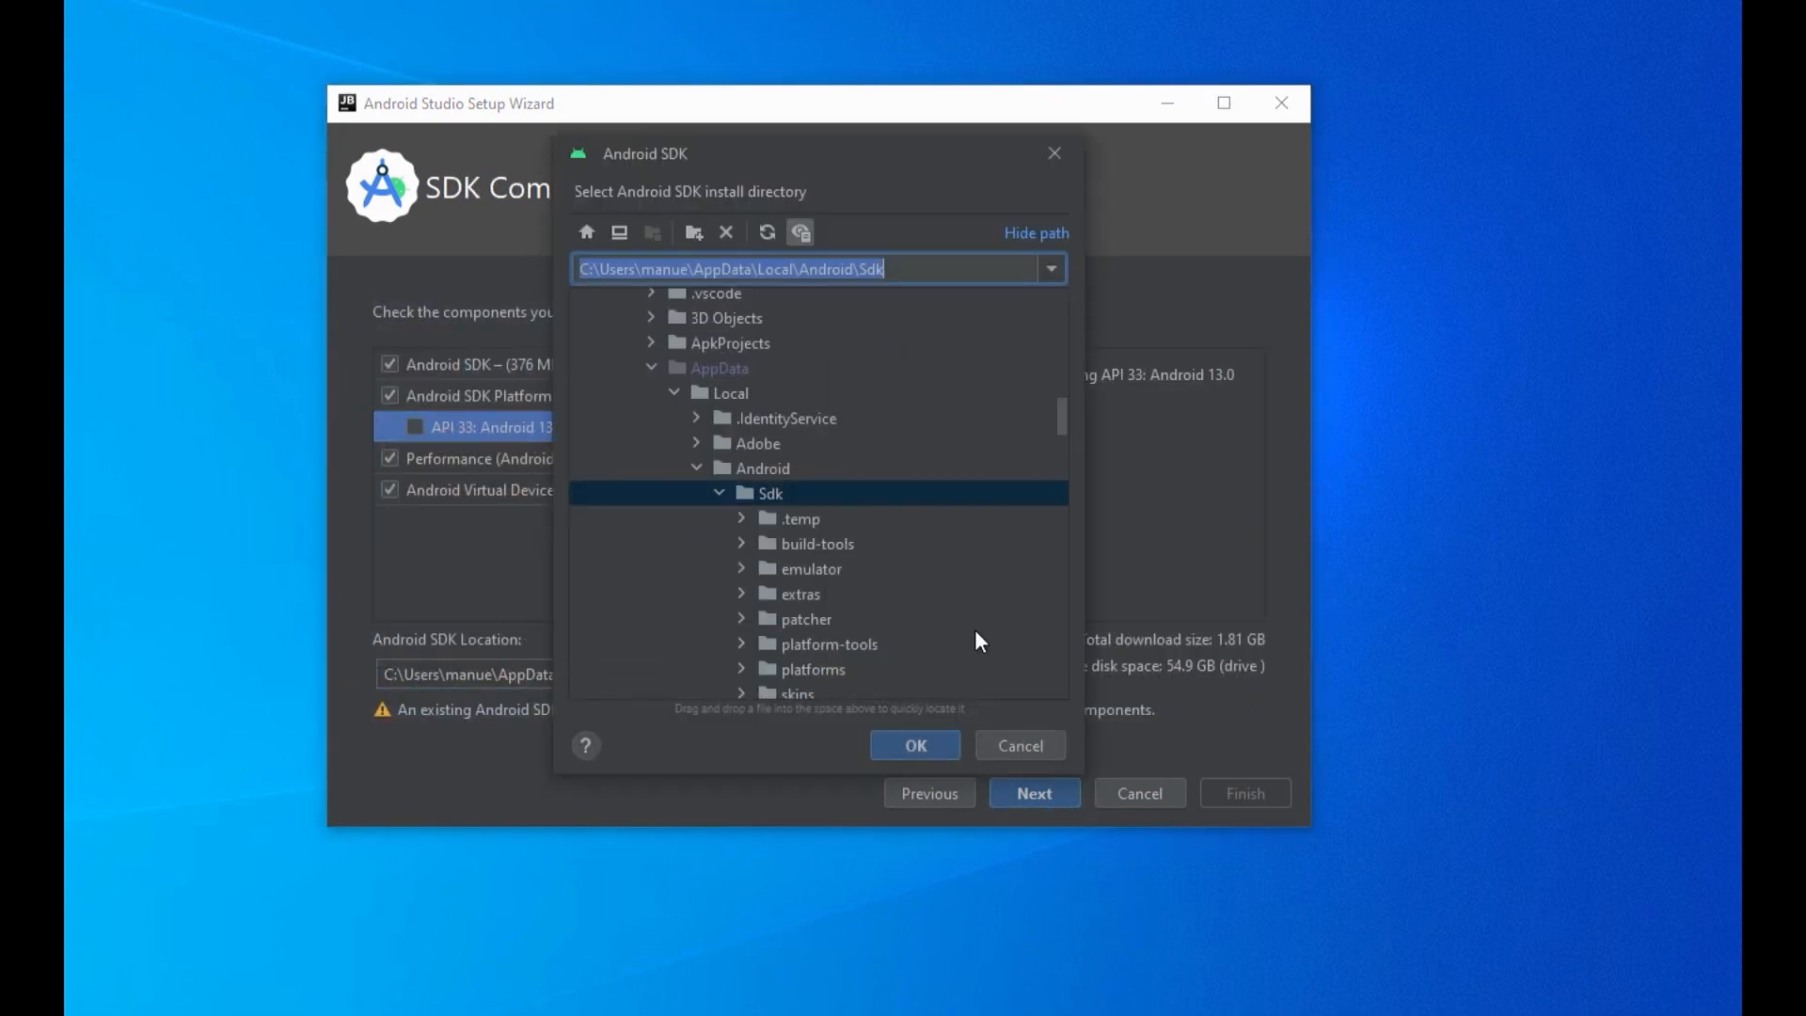
{"action": "left_click", "coordinate": [648, 366]}
{"action": "scroll", "coordinate": [798, 461], "scroll_direction": "down", "scroll_amount": 5}
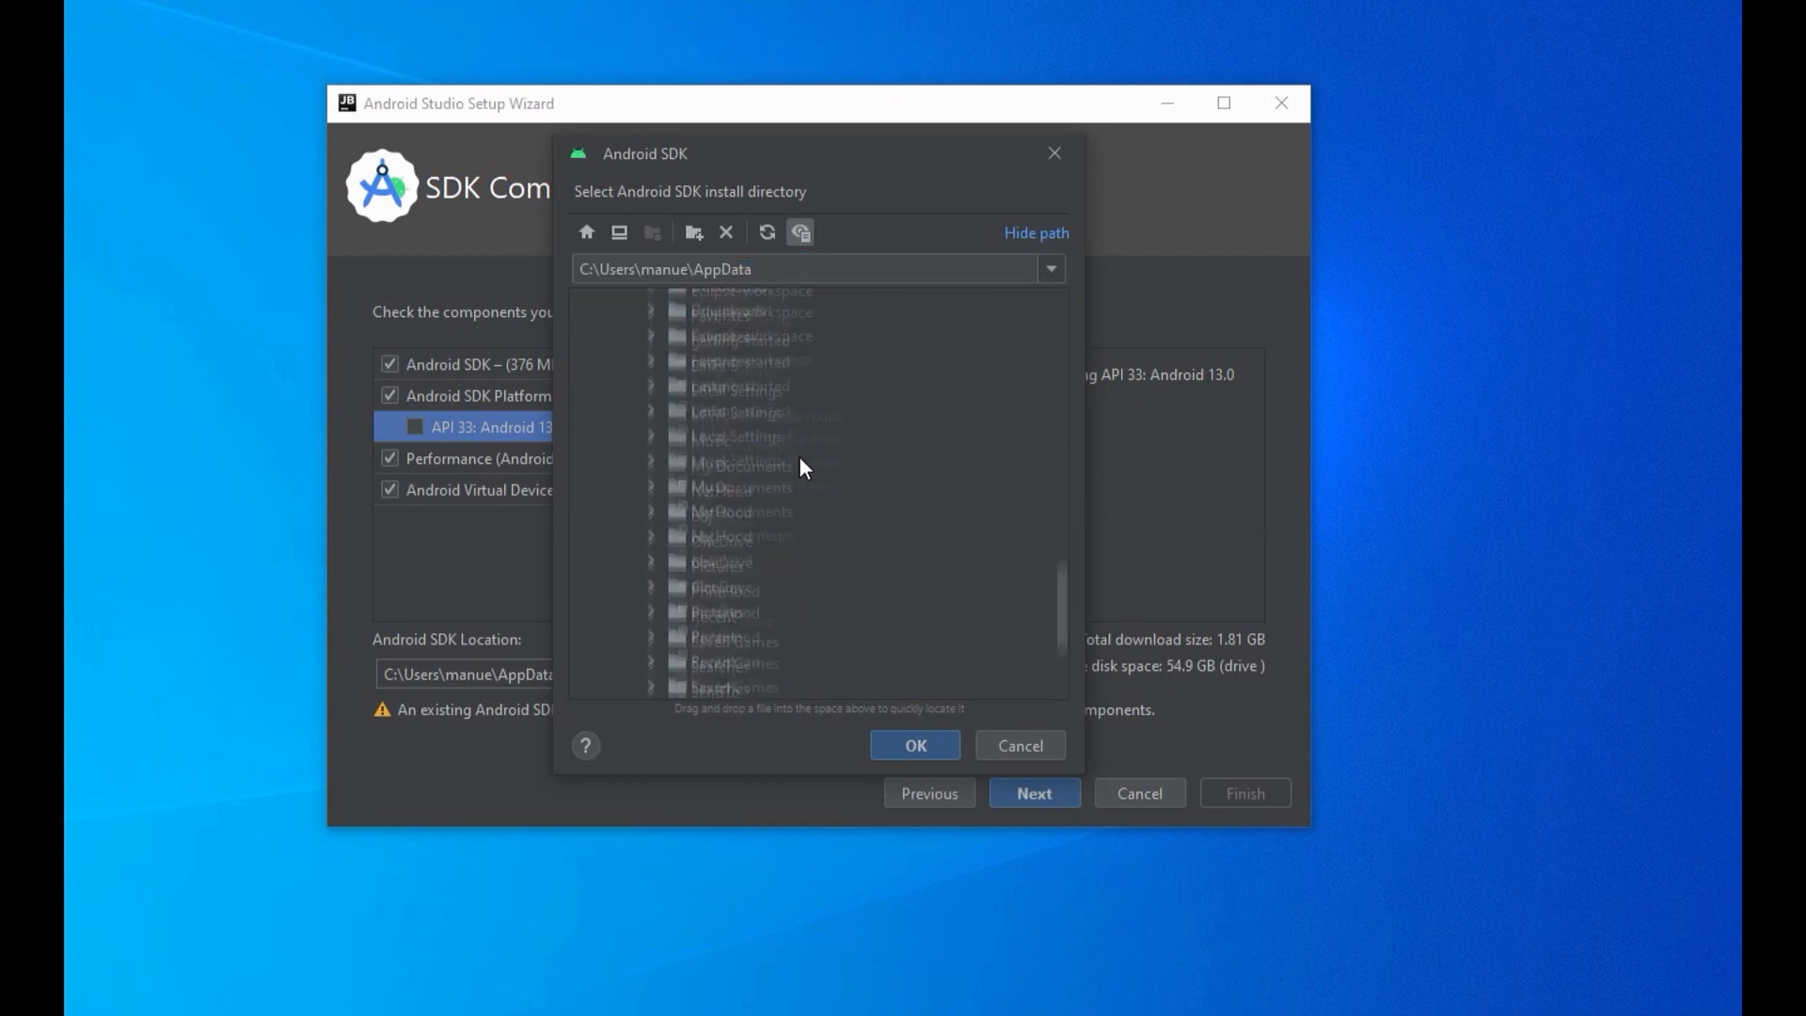
{"action": "scroll", "coordinate": [878, 583], "scroll_direction": "down", "scroll_amount": 10}
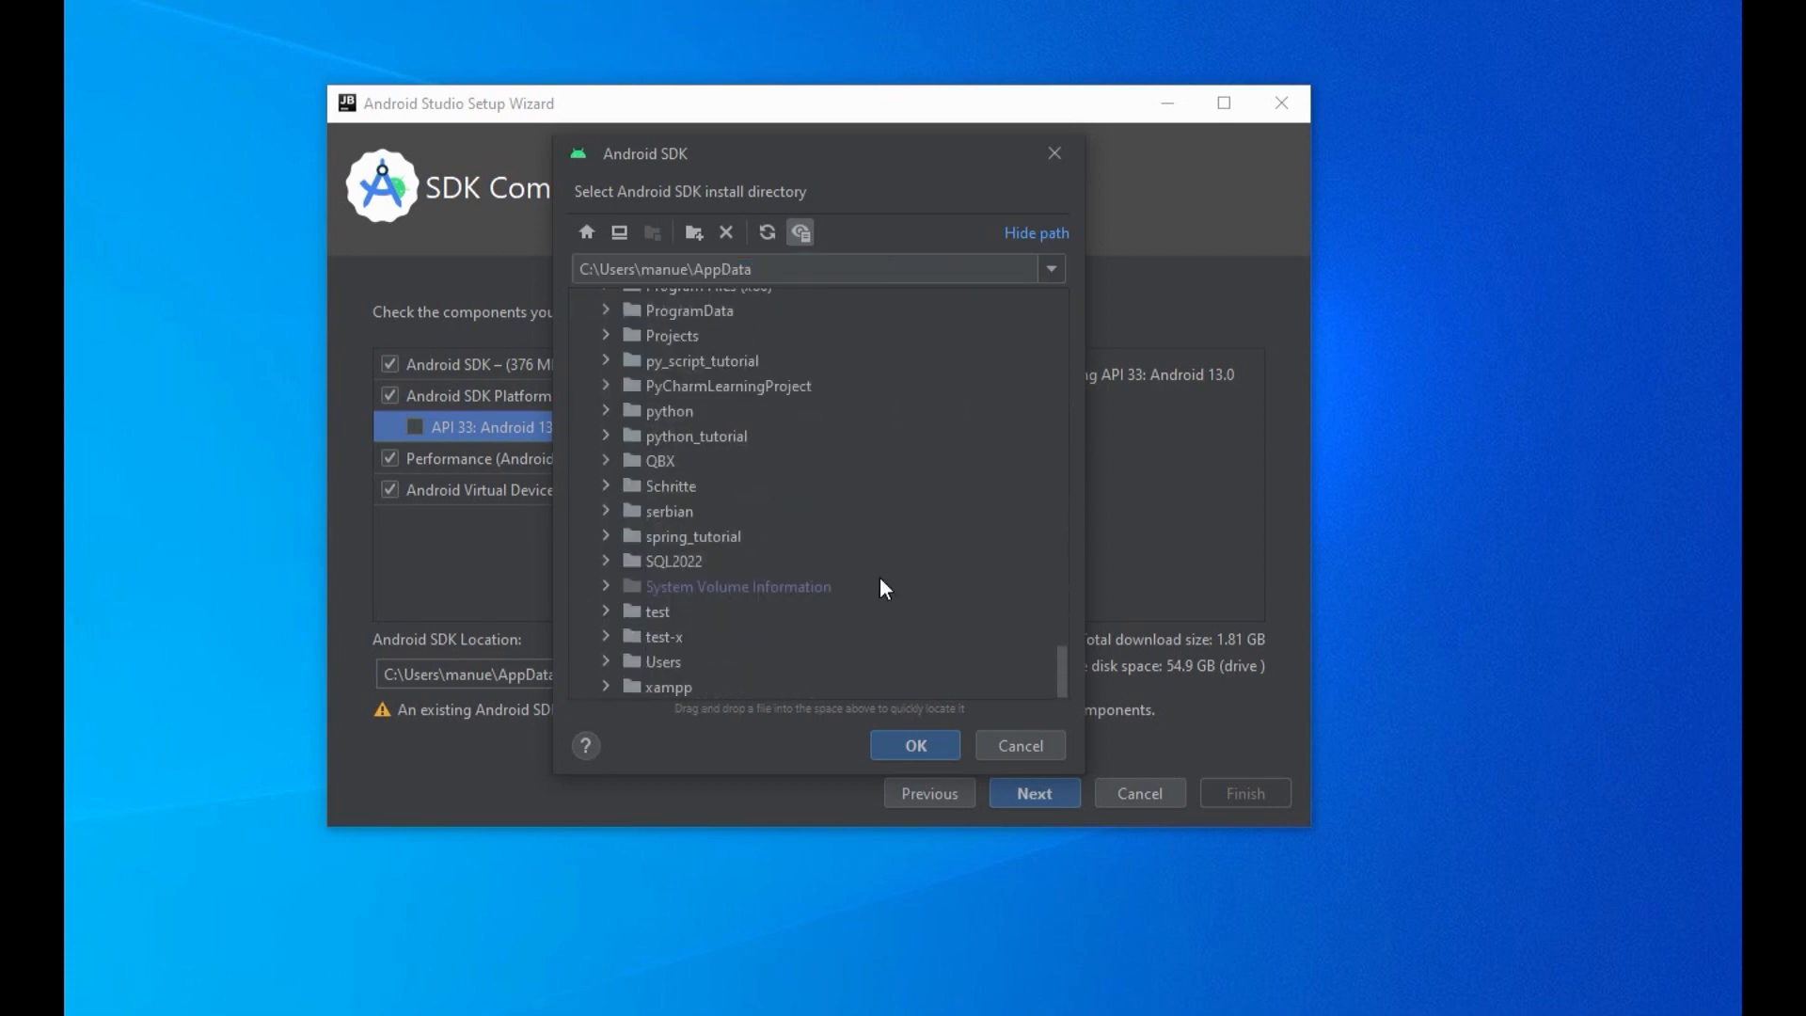
{"action": "scroll", "coordinate": [842, 640], "scroll_direction": "down", "scroll_amount": 2}
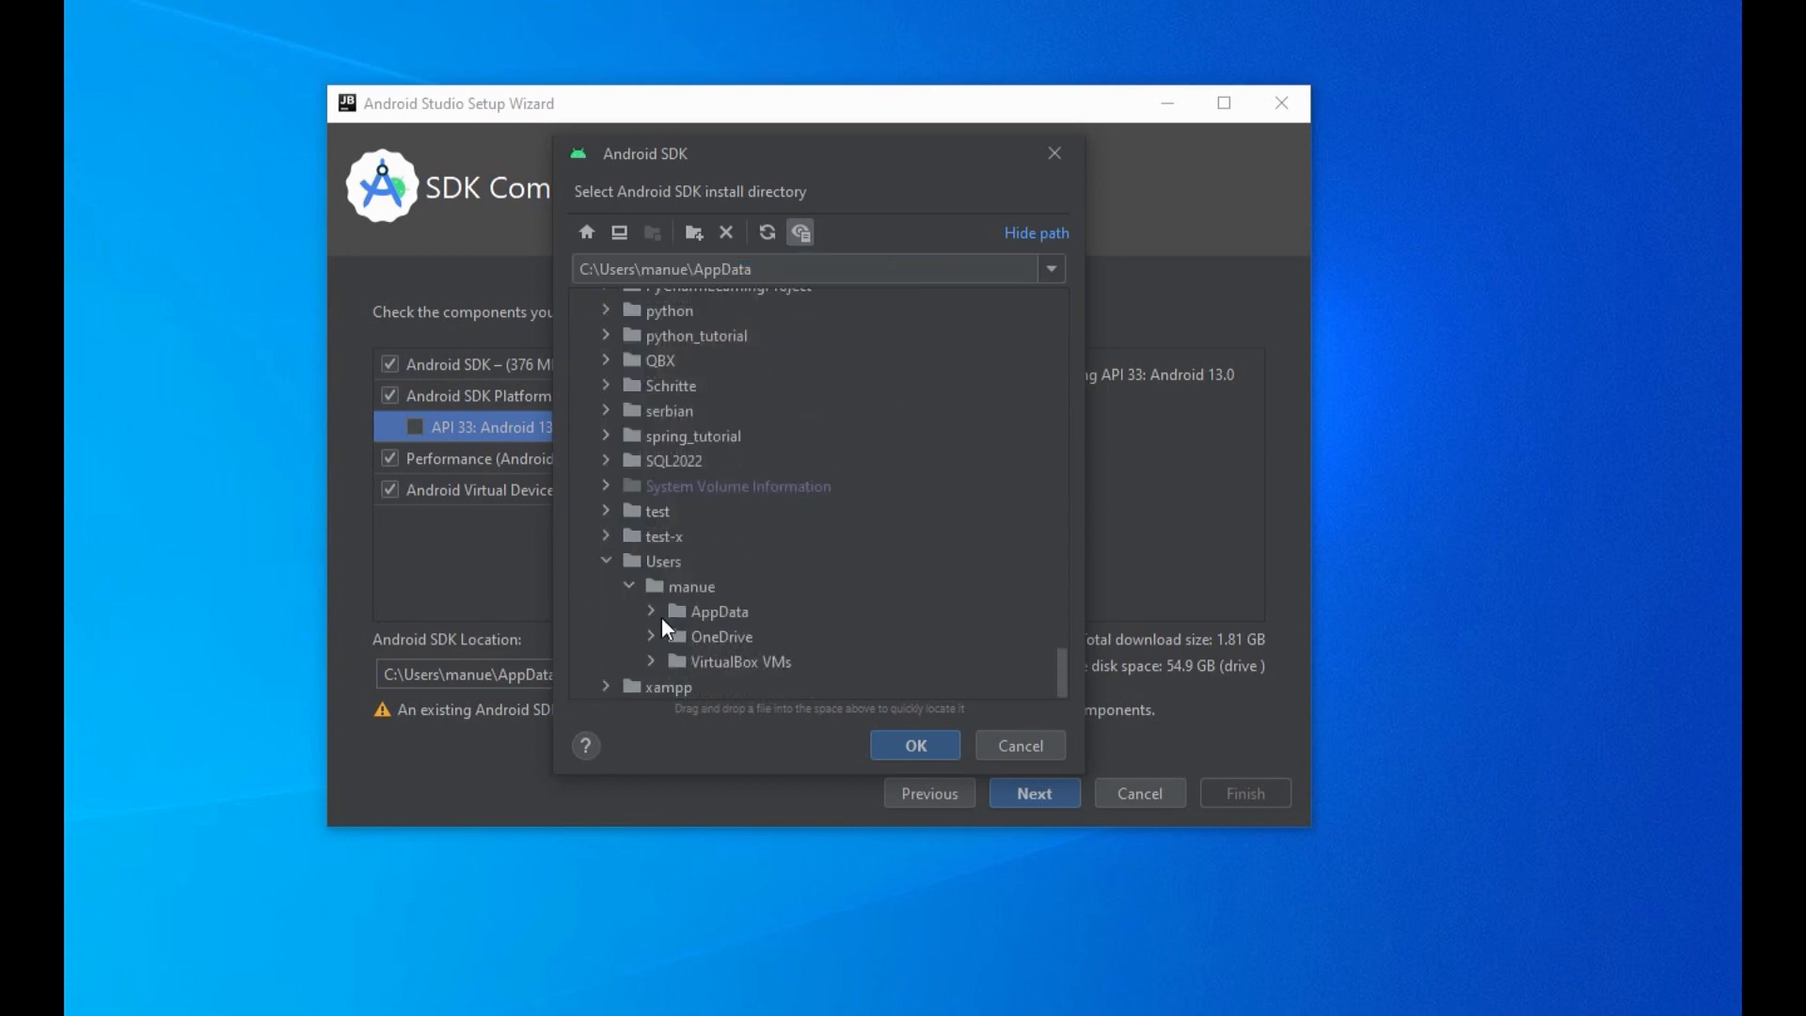
{"action": "left_click", "coordinate": [650, 611]}
{"action": "left_click", "coordinate": [695, 661]}
{"action": "left_click", "coordinate": [771, 687]}
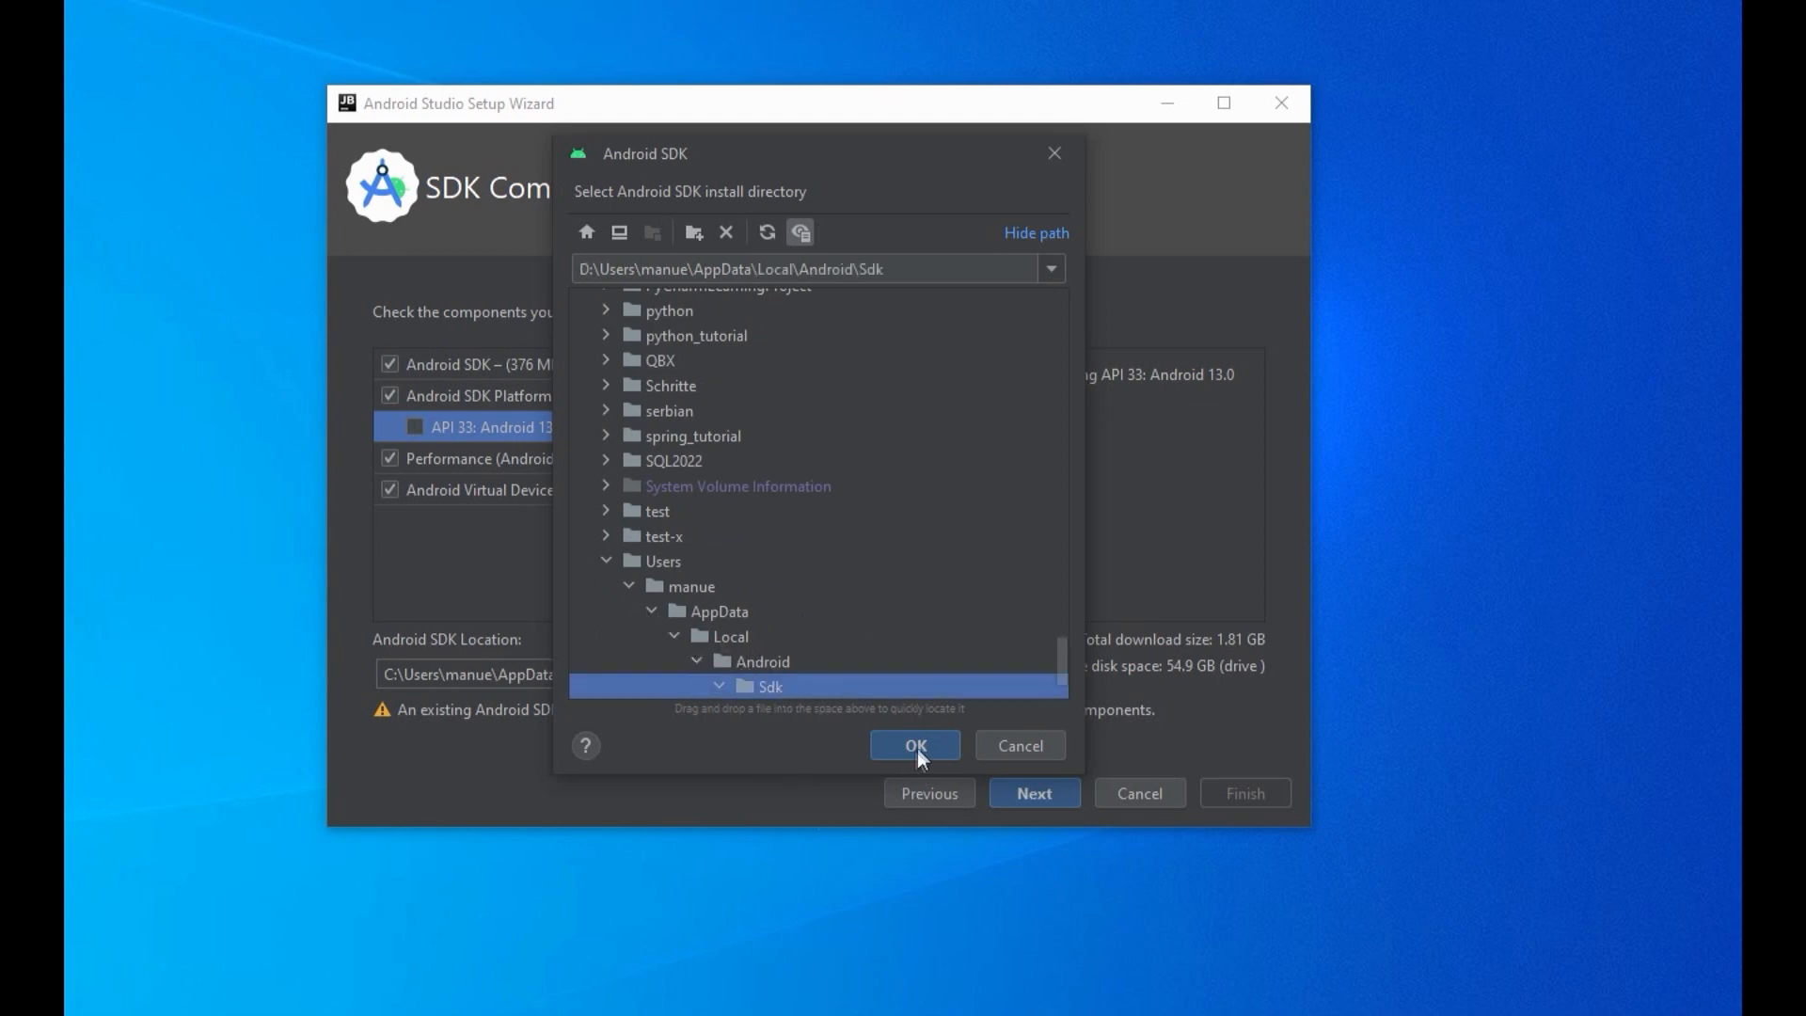
{"action": "left_click", "coordinate": [917, 746]}
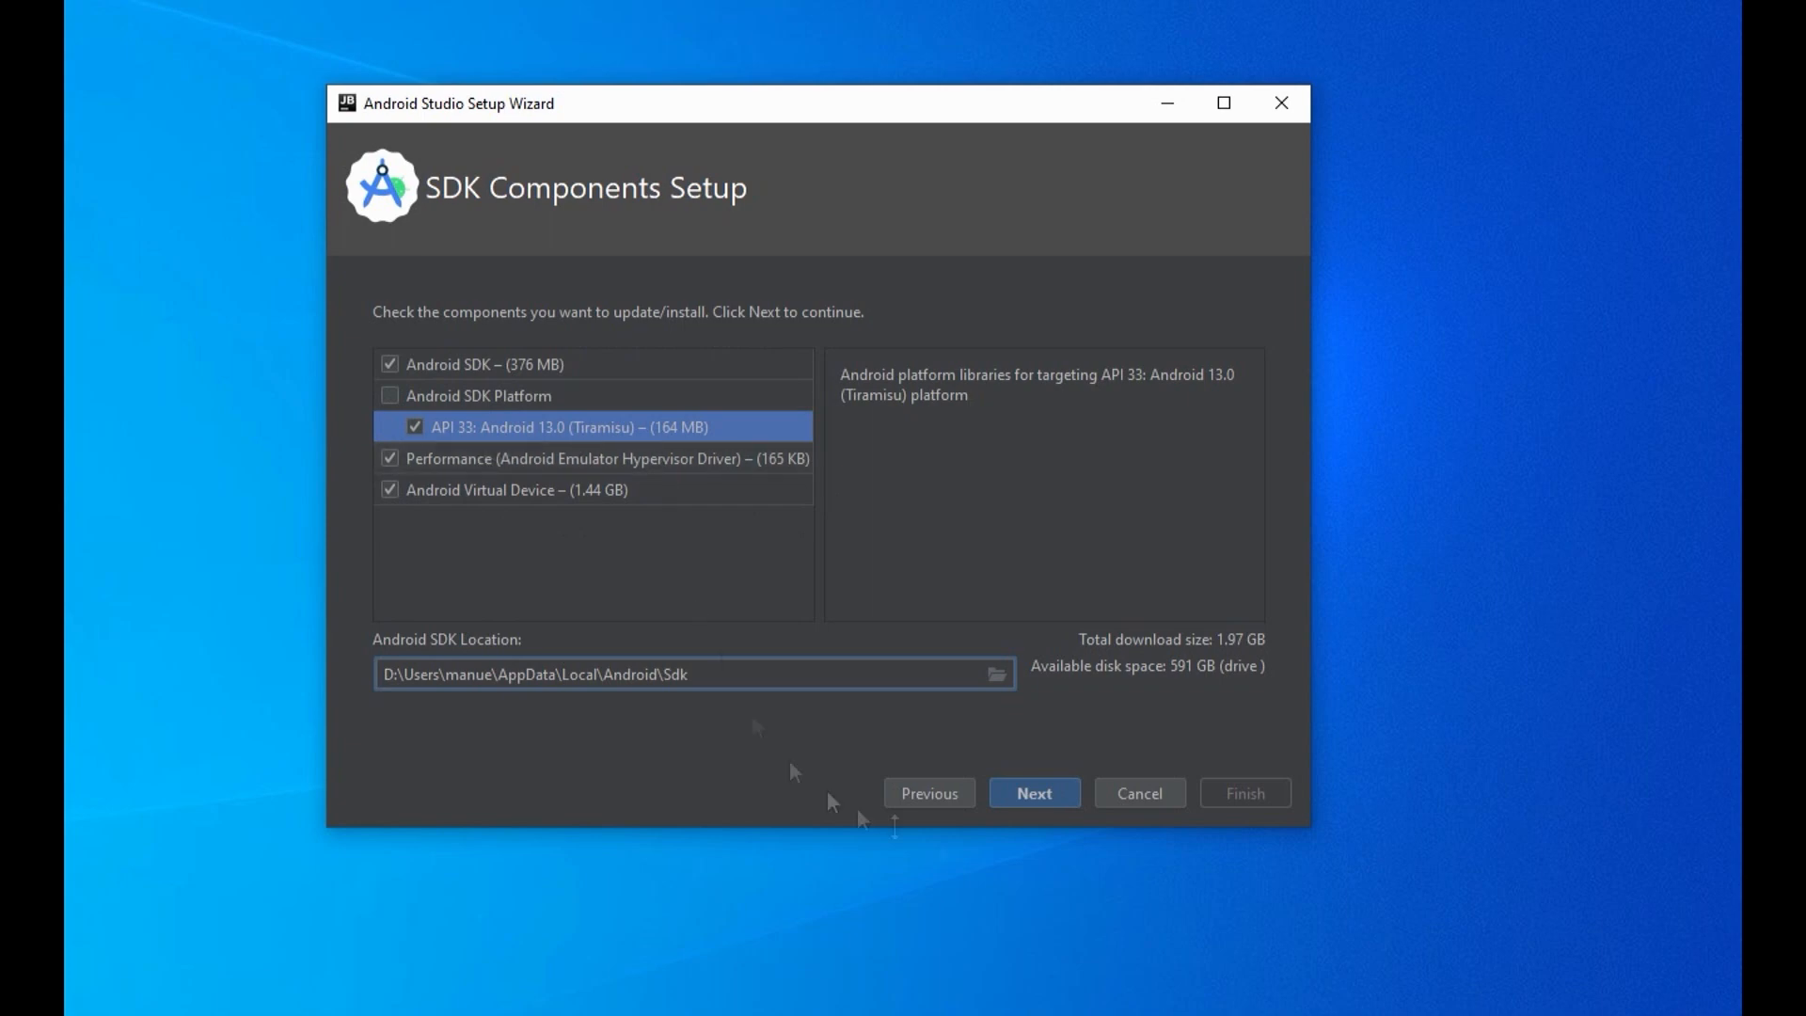
Step: Accept the SDK components, including the Android Emulator Hypervisor Driver, and review and confirm the installation settings
{"action": "left_click", "coordinate": [1058, 796]}
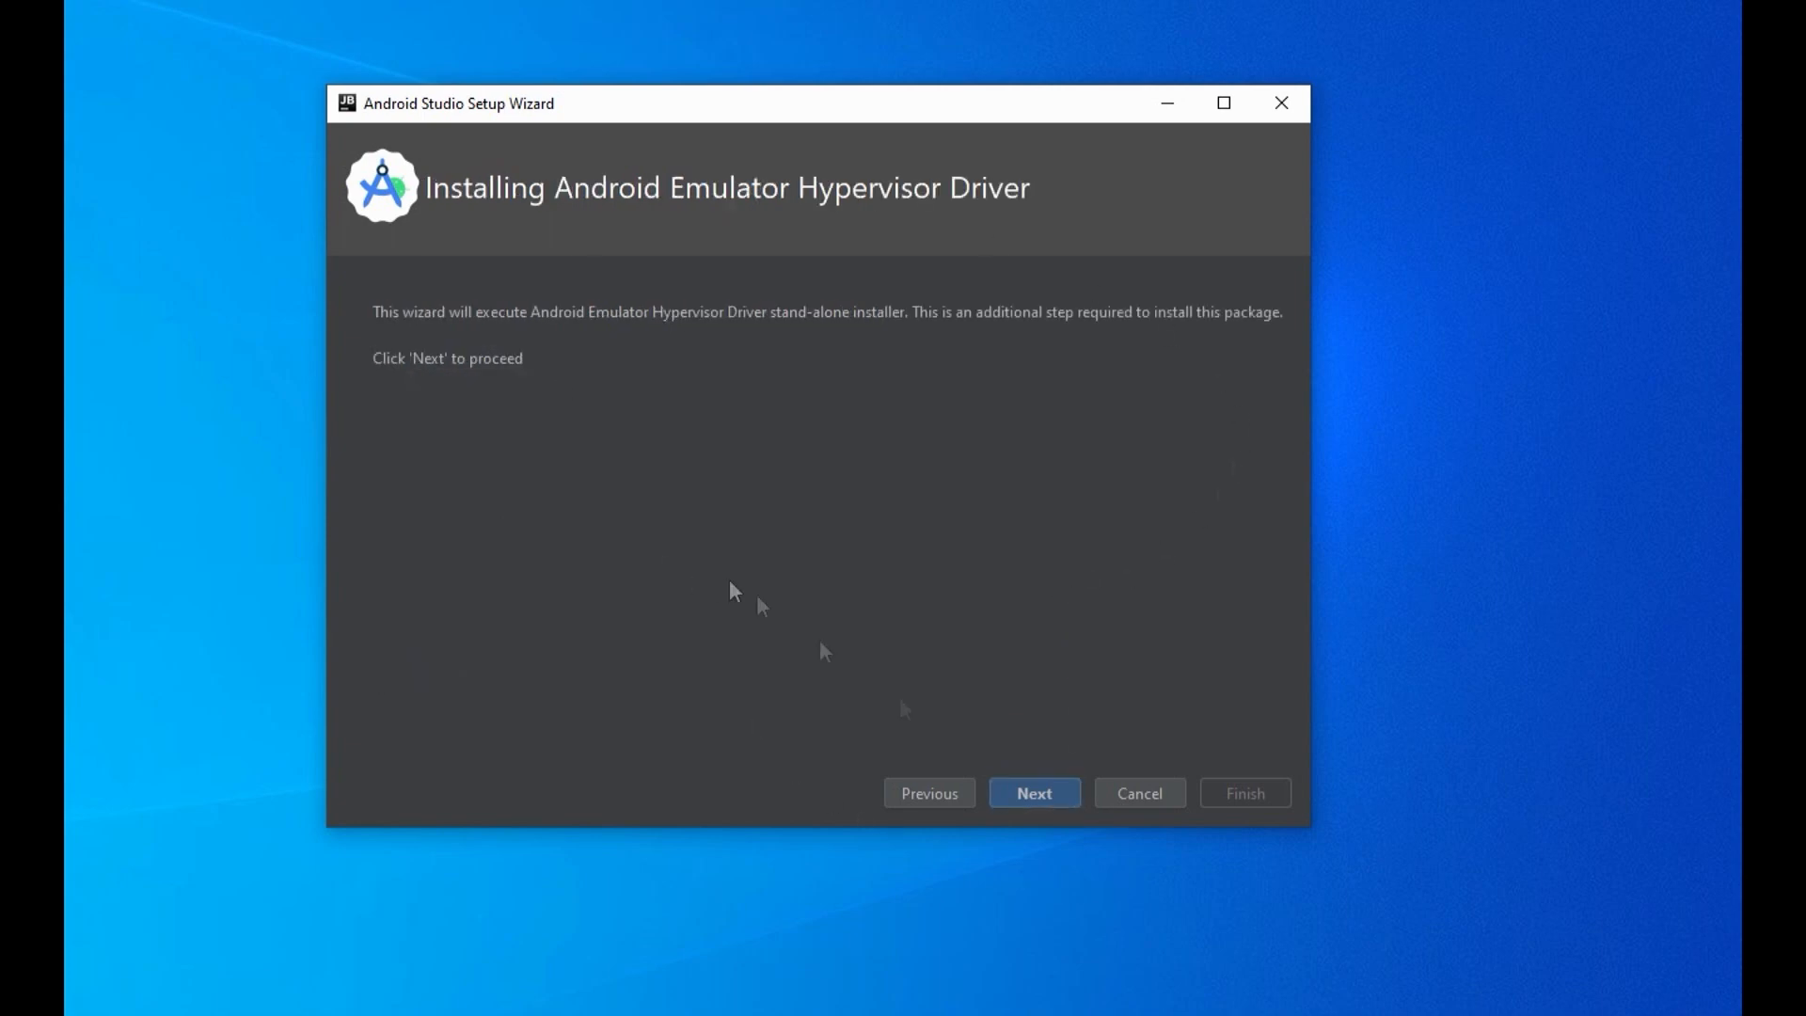
{"action": "left_click", "coordinate": [1070, 794]}
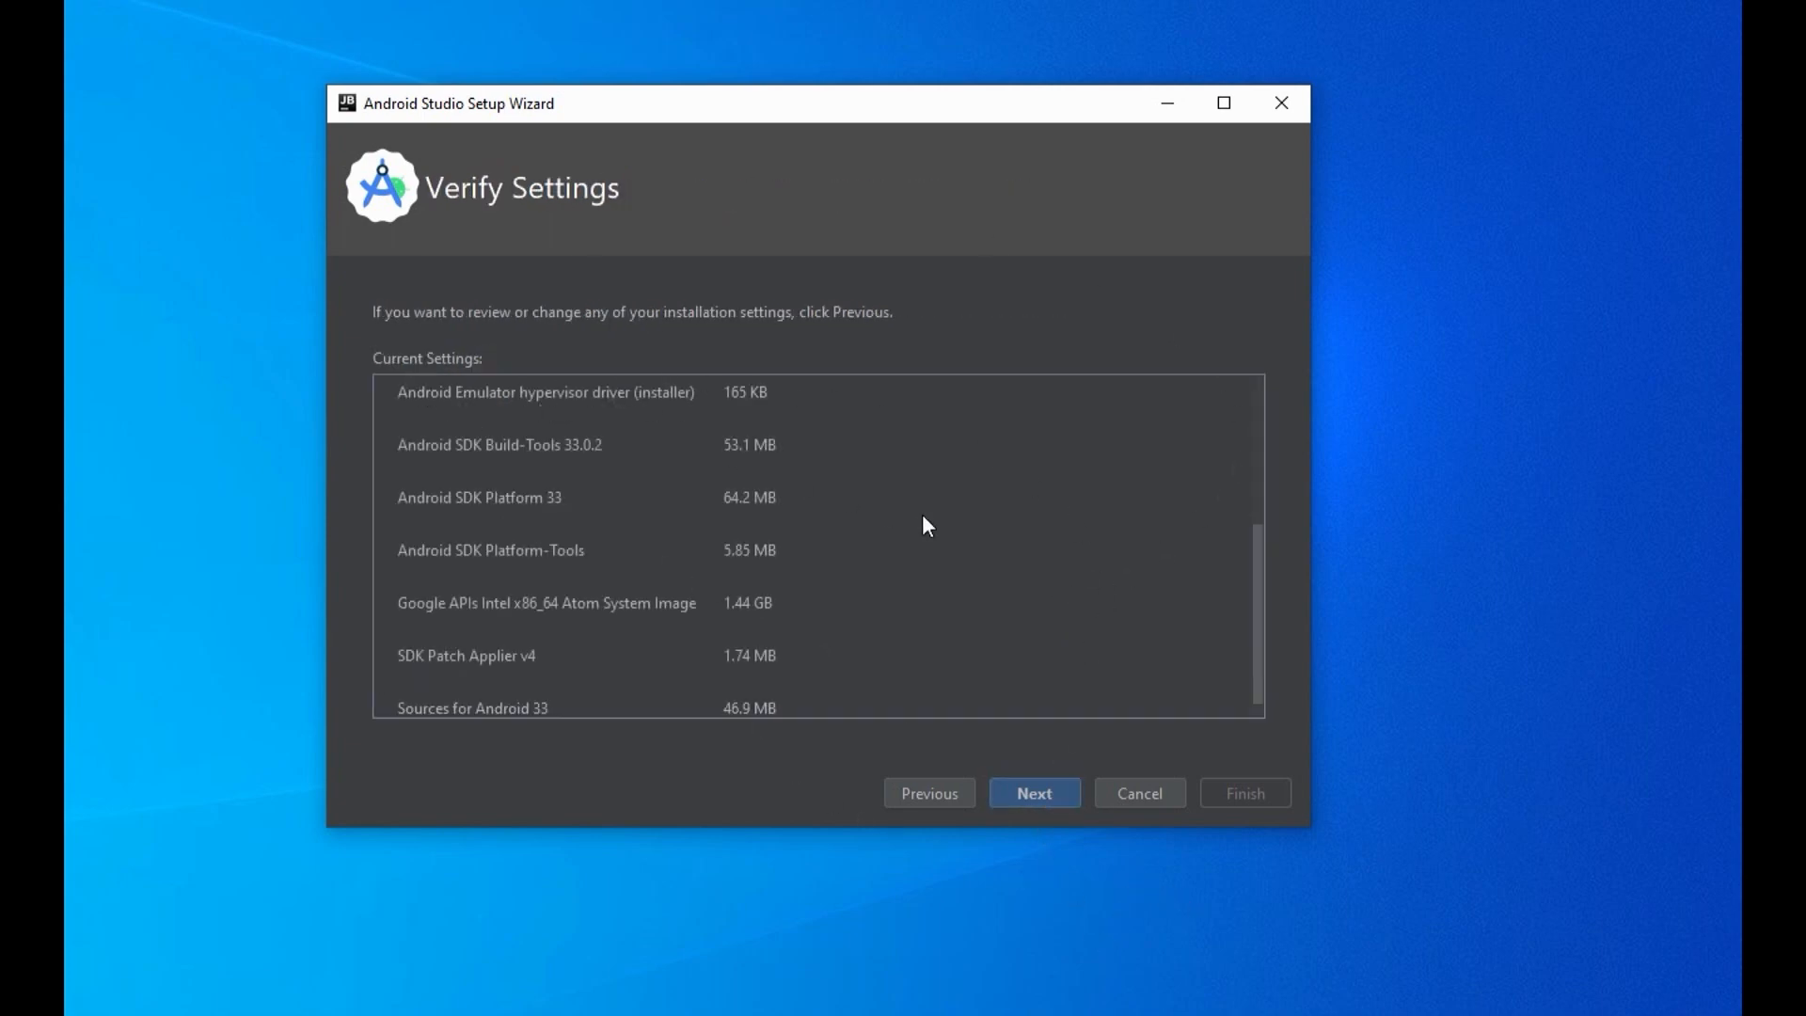
{"action": "scroll", "coordinate": [1024, 597], "scroll_direction": "down", "scroll_amount": 5}
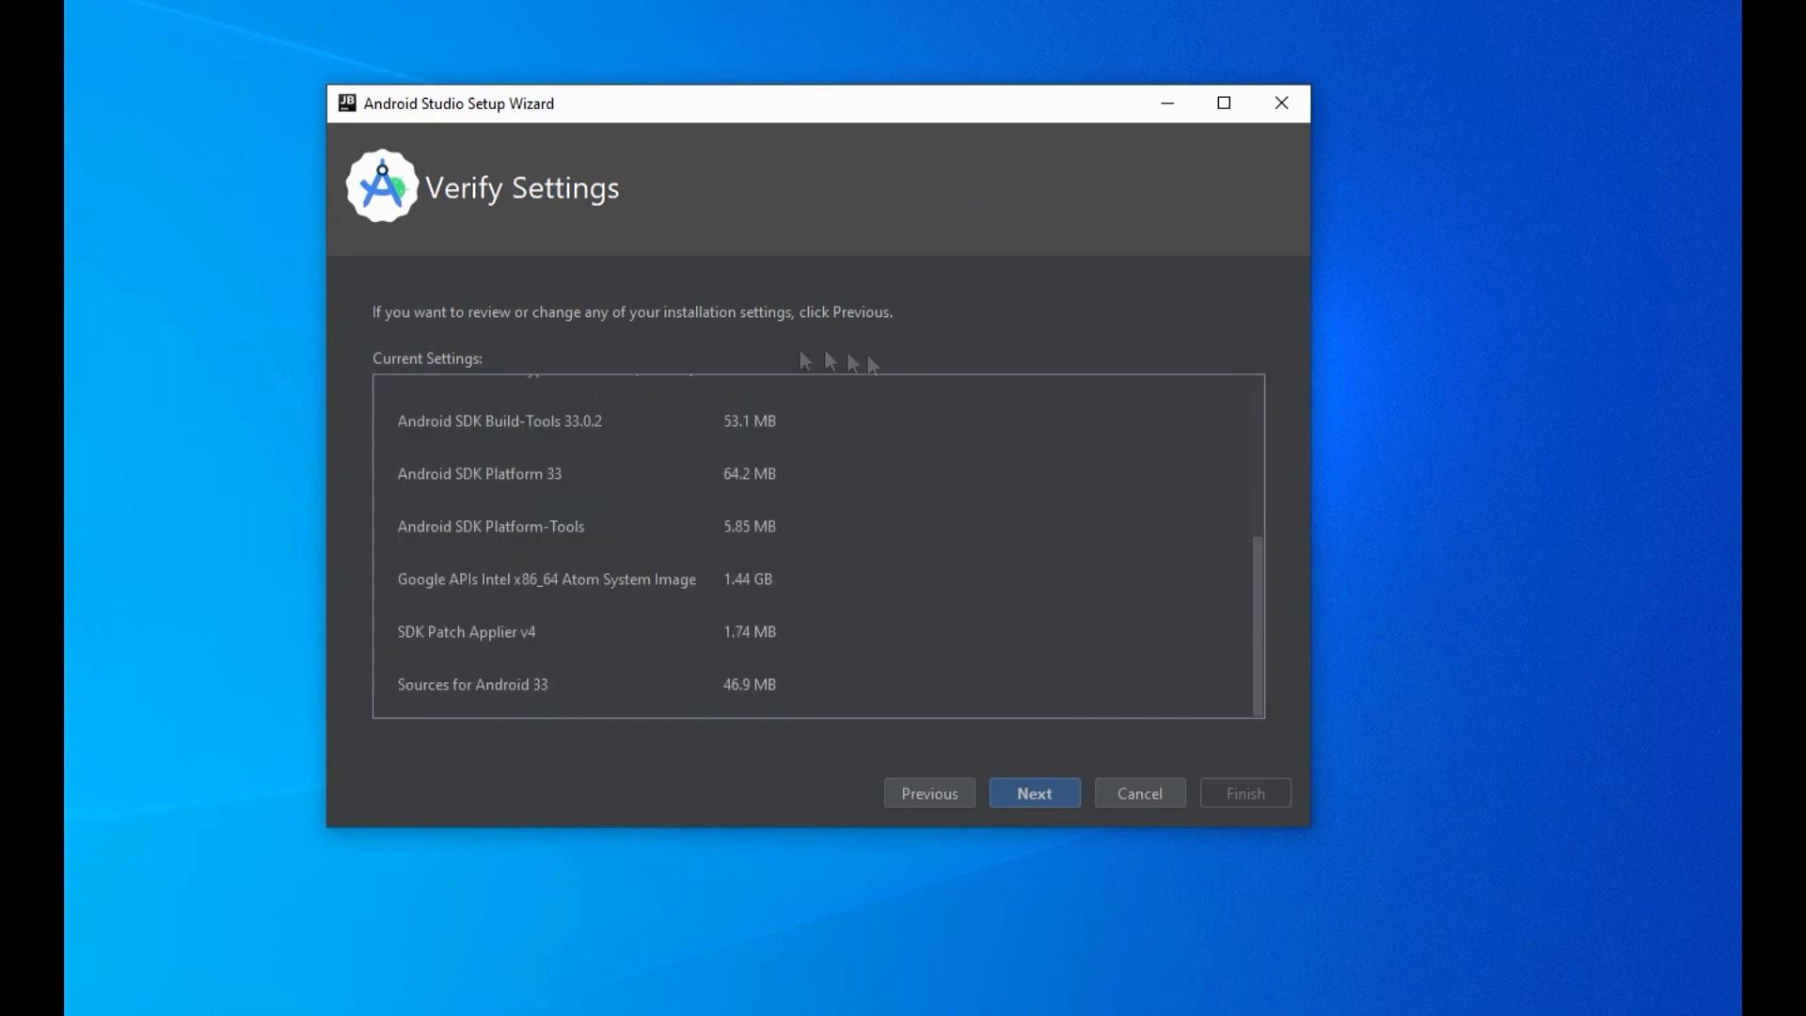
{"action": "left_click", "coordinate": [1059, 802]}
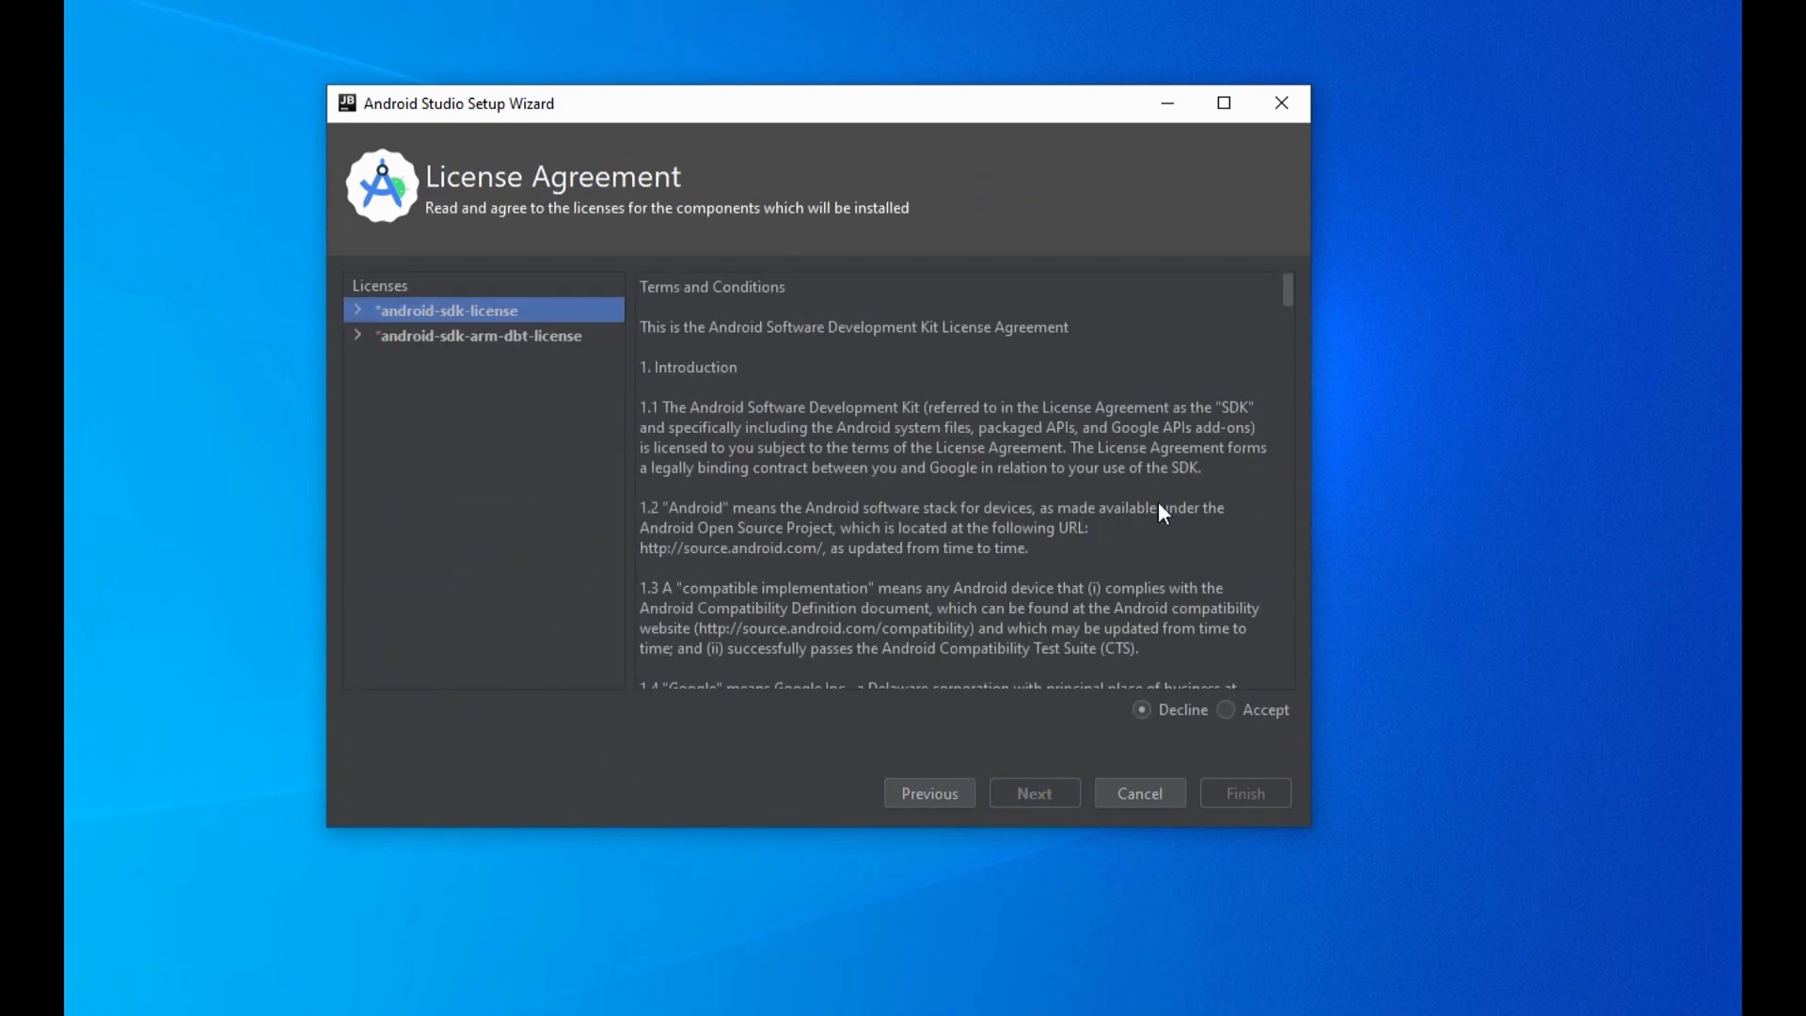
Step: Skim the terms and accept the android-sdk-license
{"action": "scroll", "coordinate": [1176, 503], "scroll_direction": "down", "scroll_amount": 15}
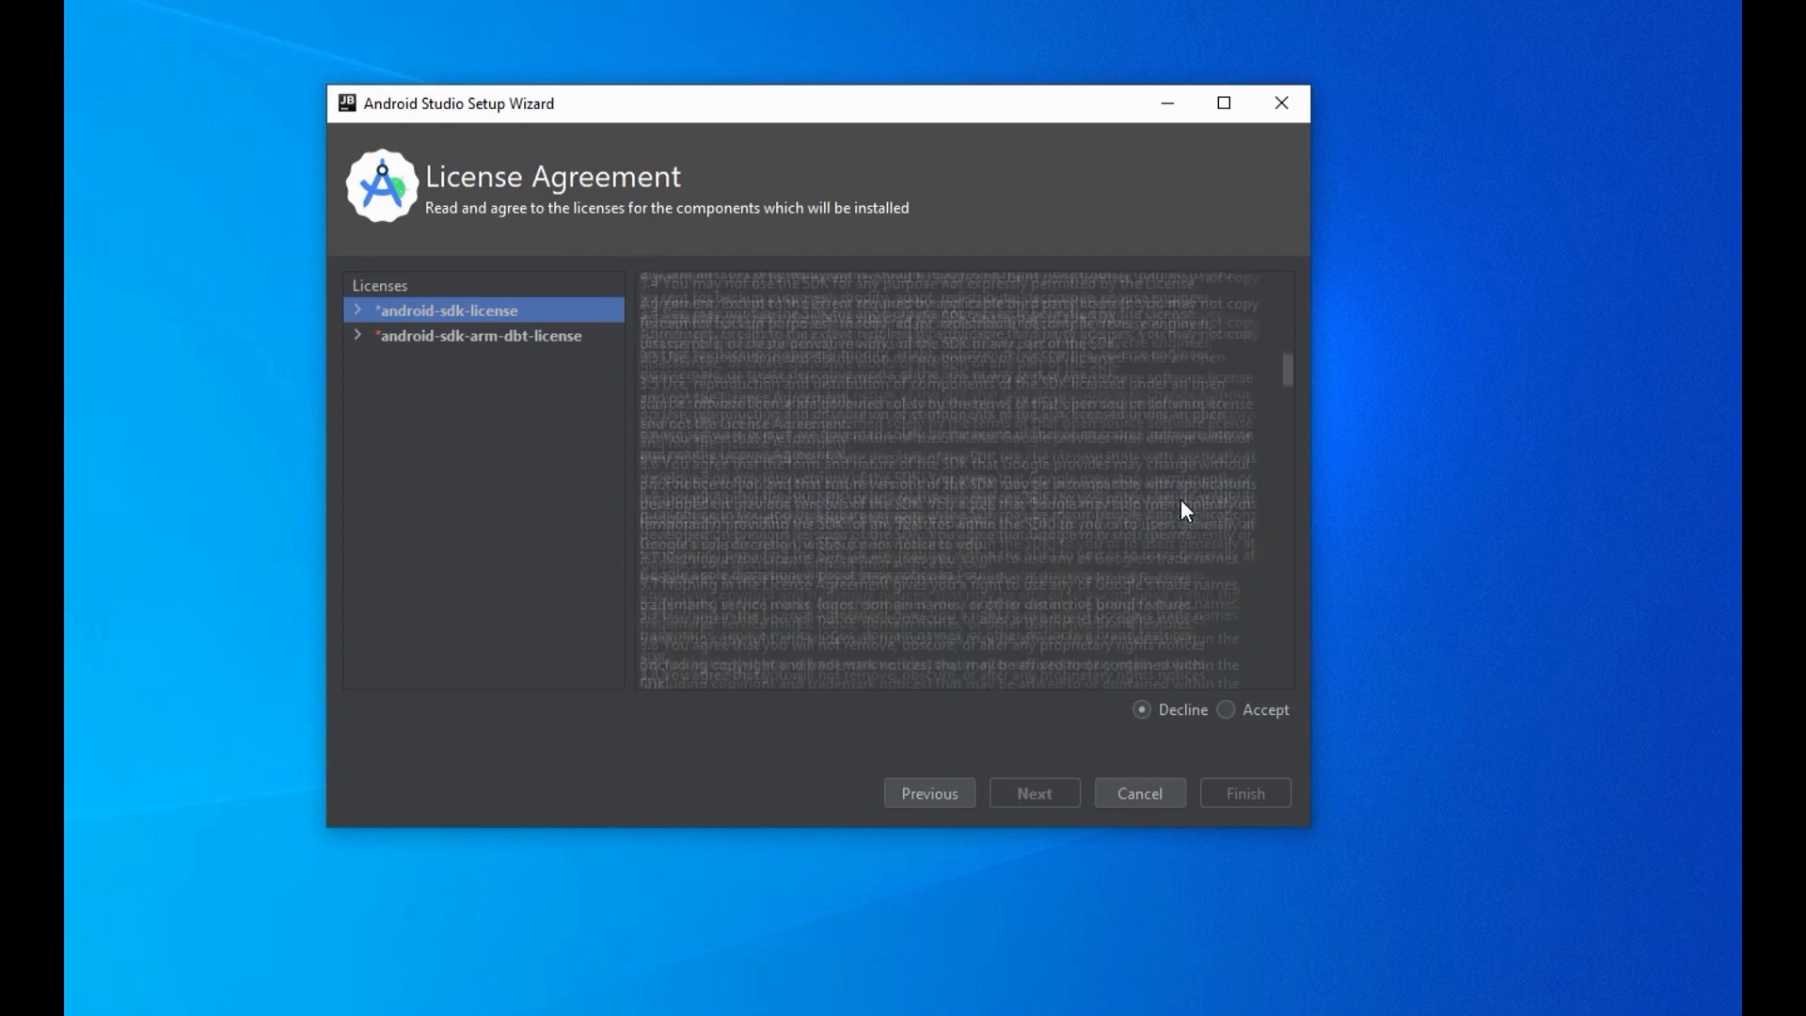
{"action": "scroll", "coordinate": [1181, 501], "scroll_direction": "up", "scroll_amount": 15}
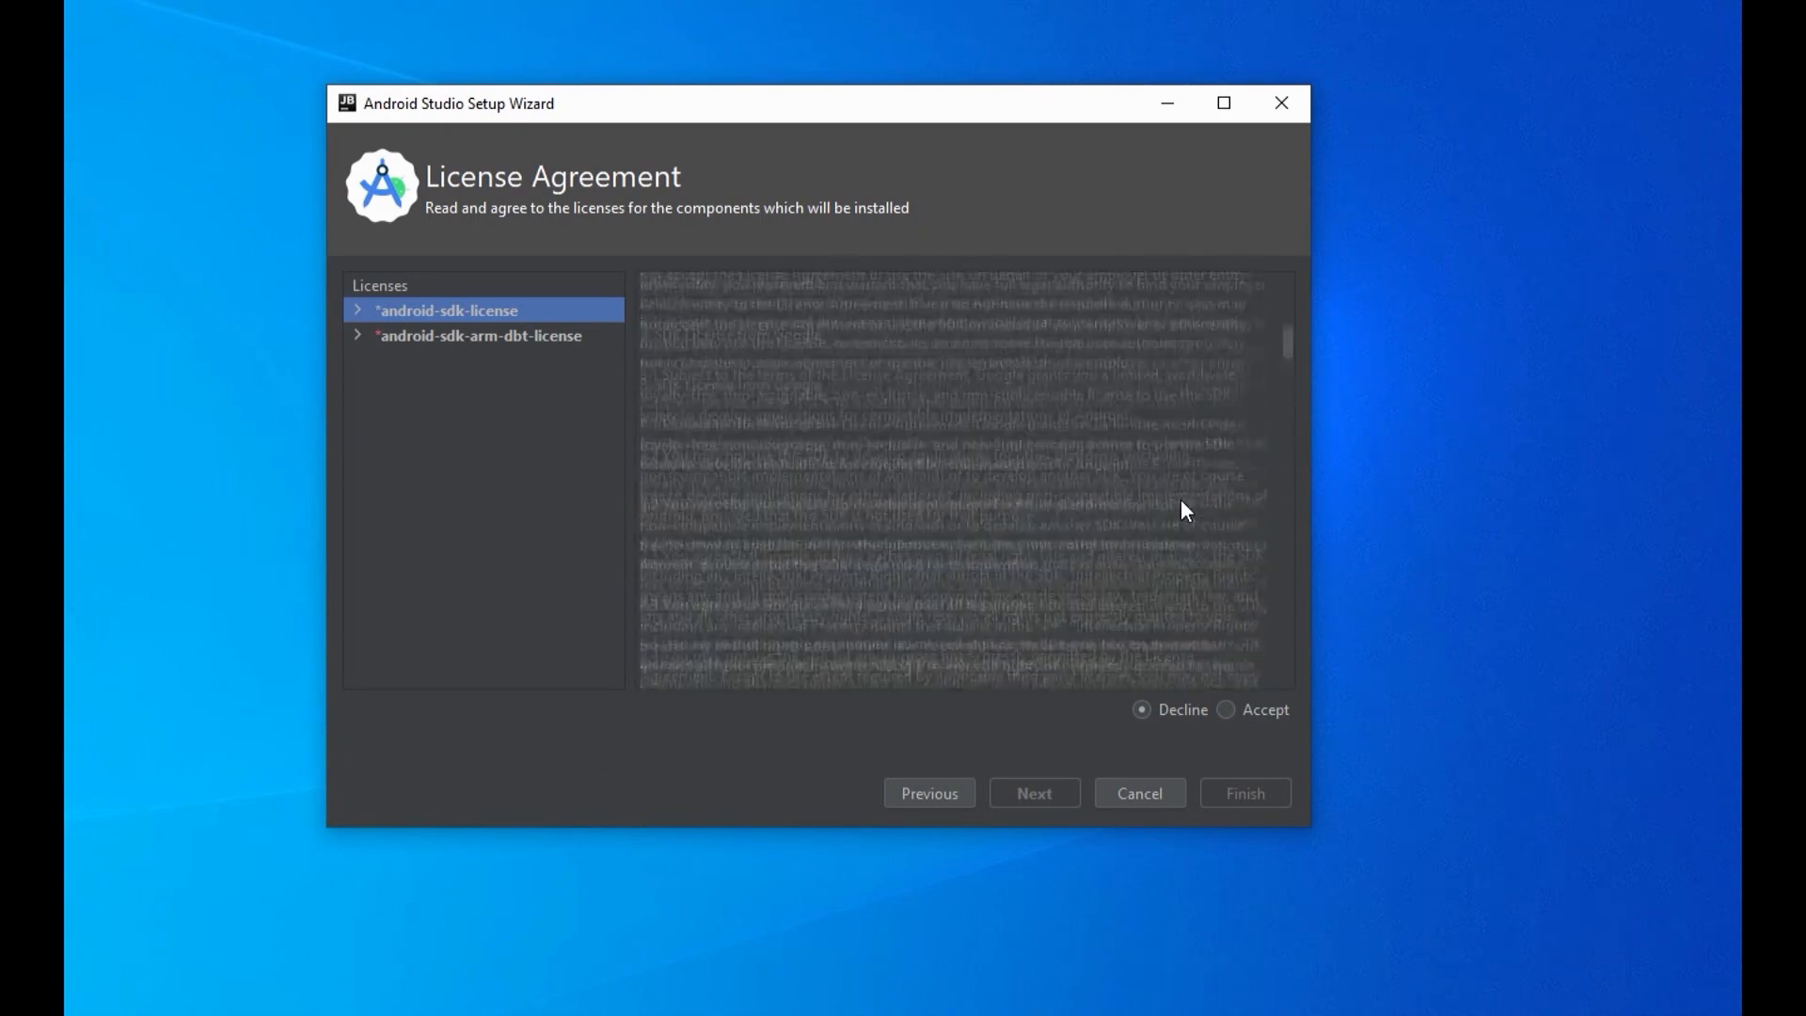
{"action": "left_click", "coordinate": [1225, 709]}
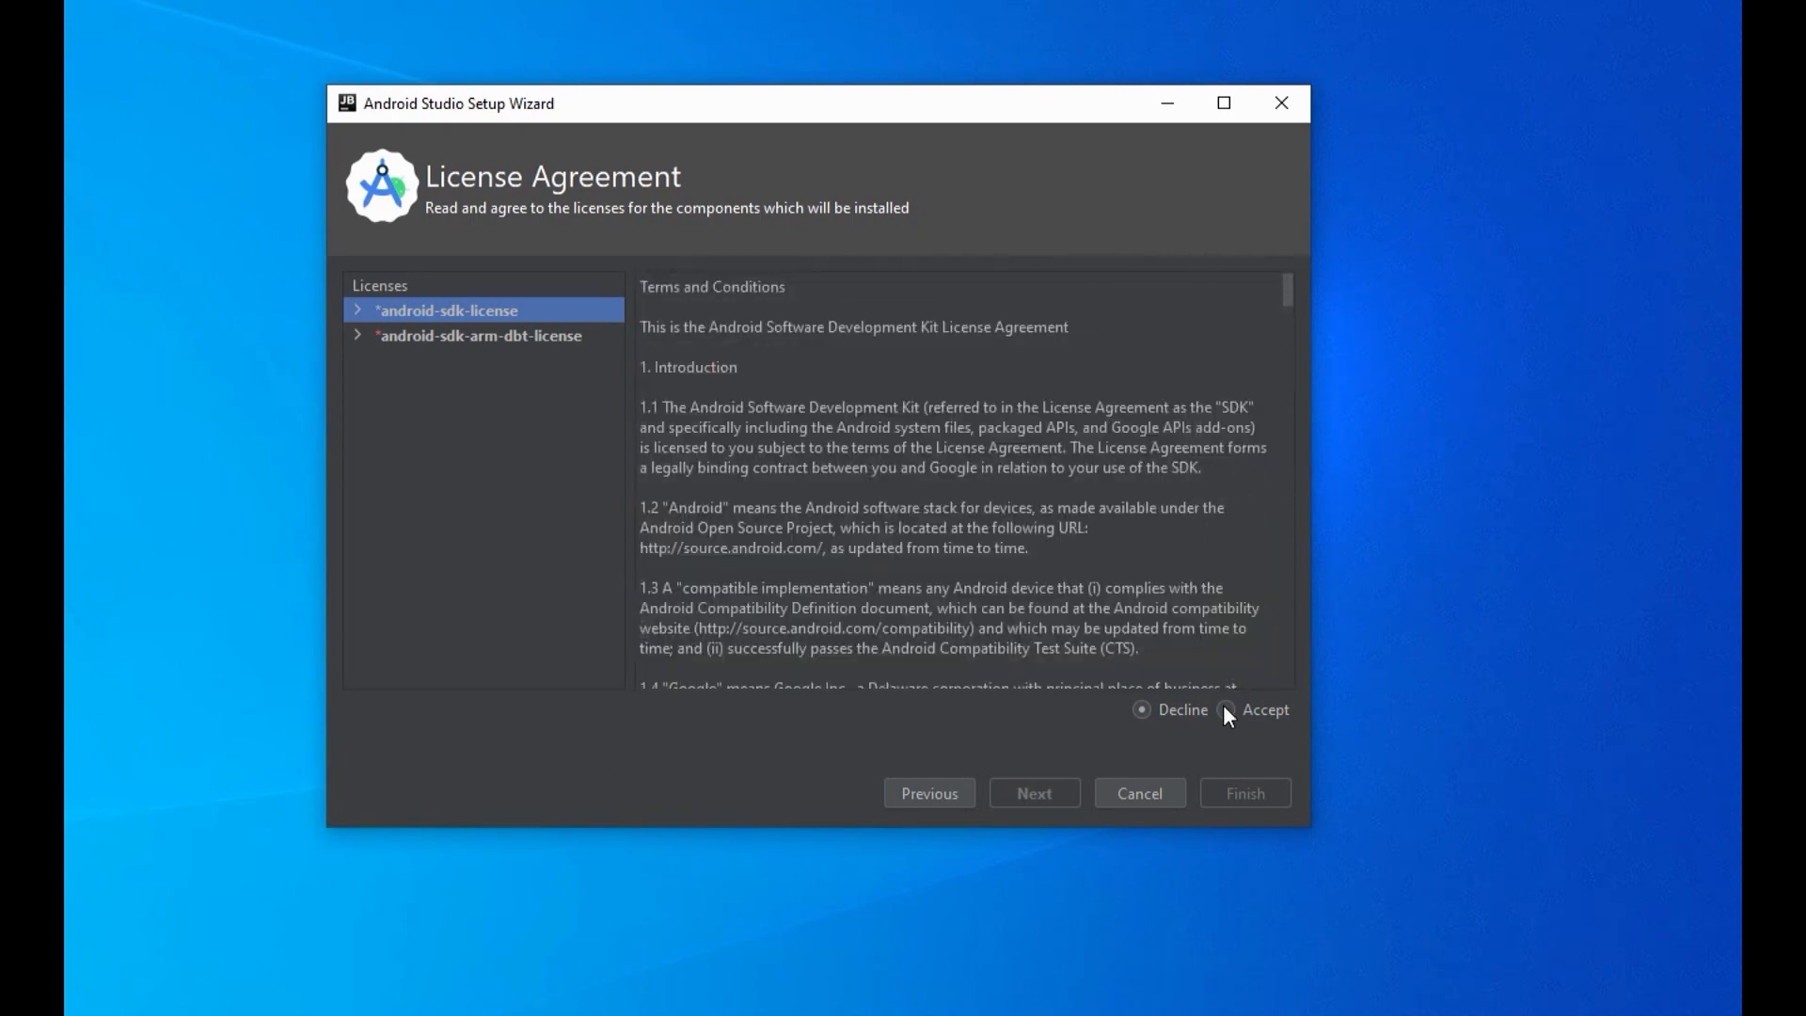
{"action": "left_click", "coordinate": [357, 335]}
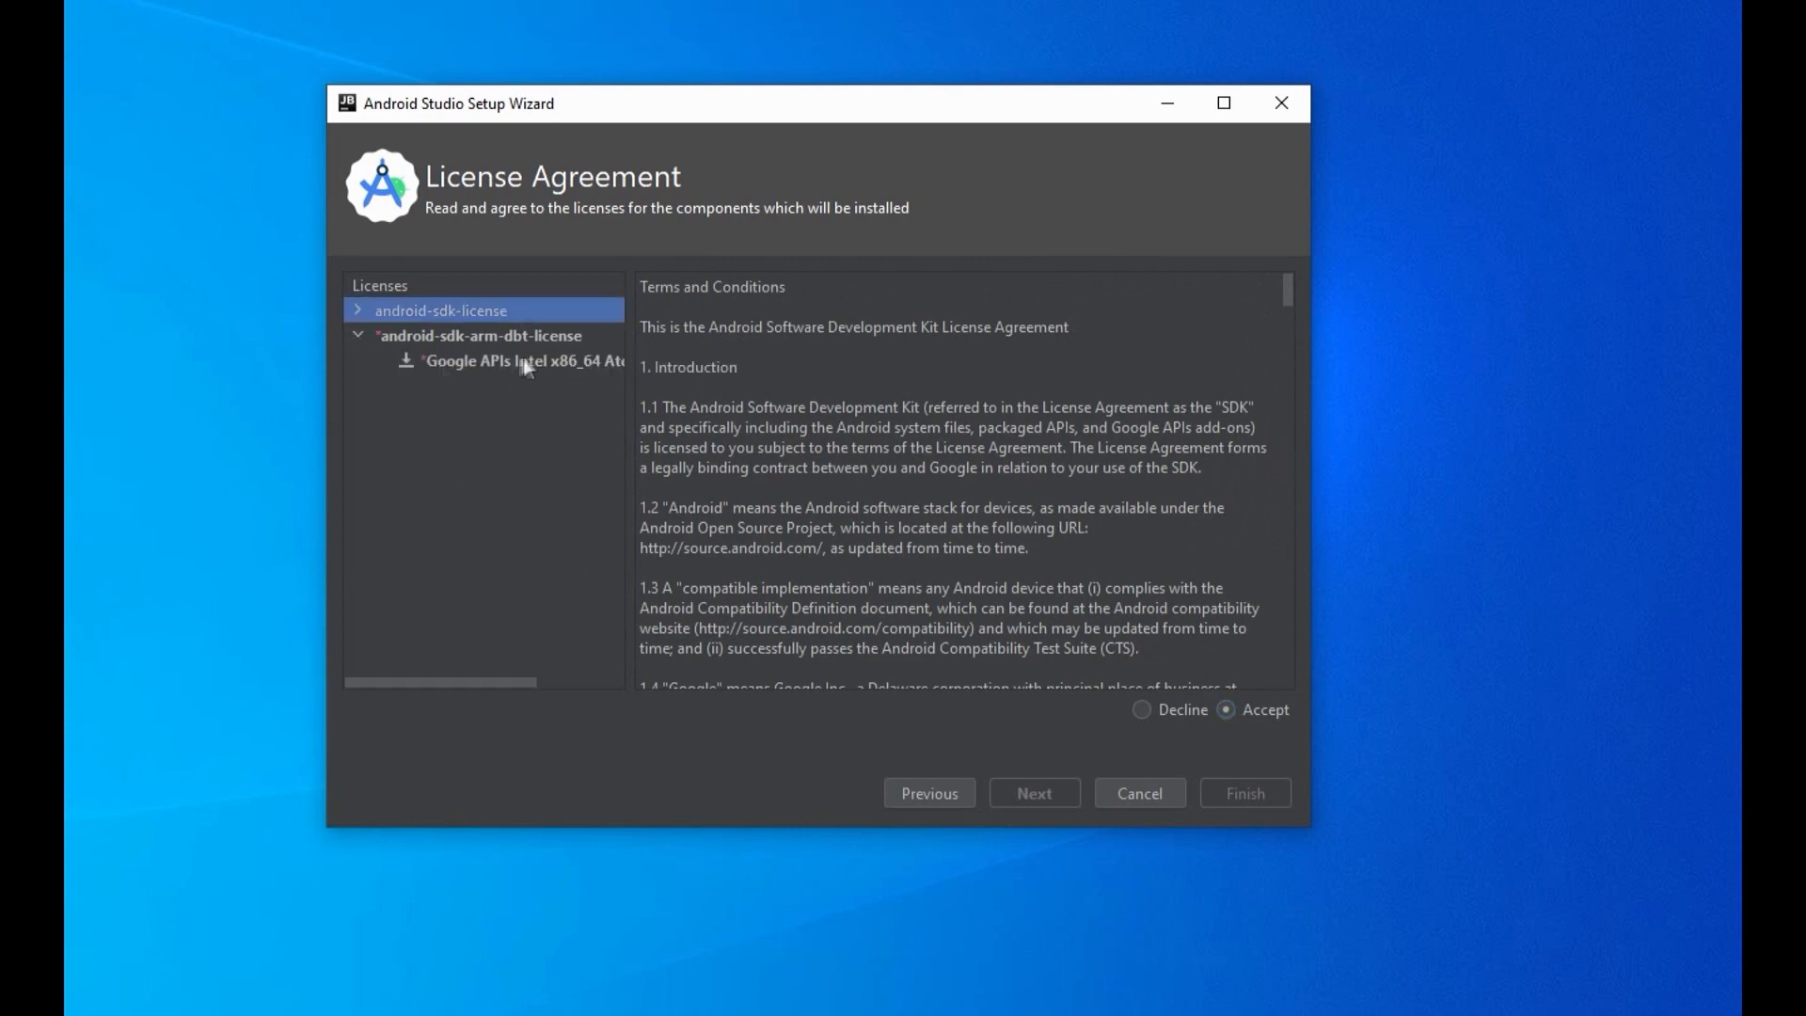
{"action": "left_click", "coordinate": [356, 336]}
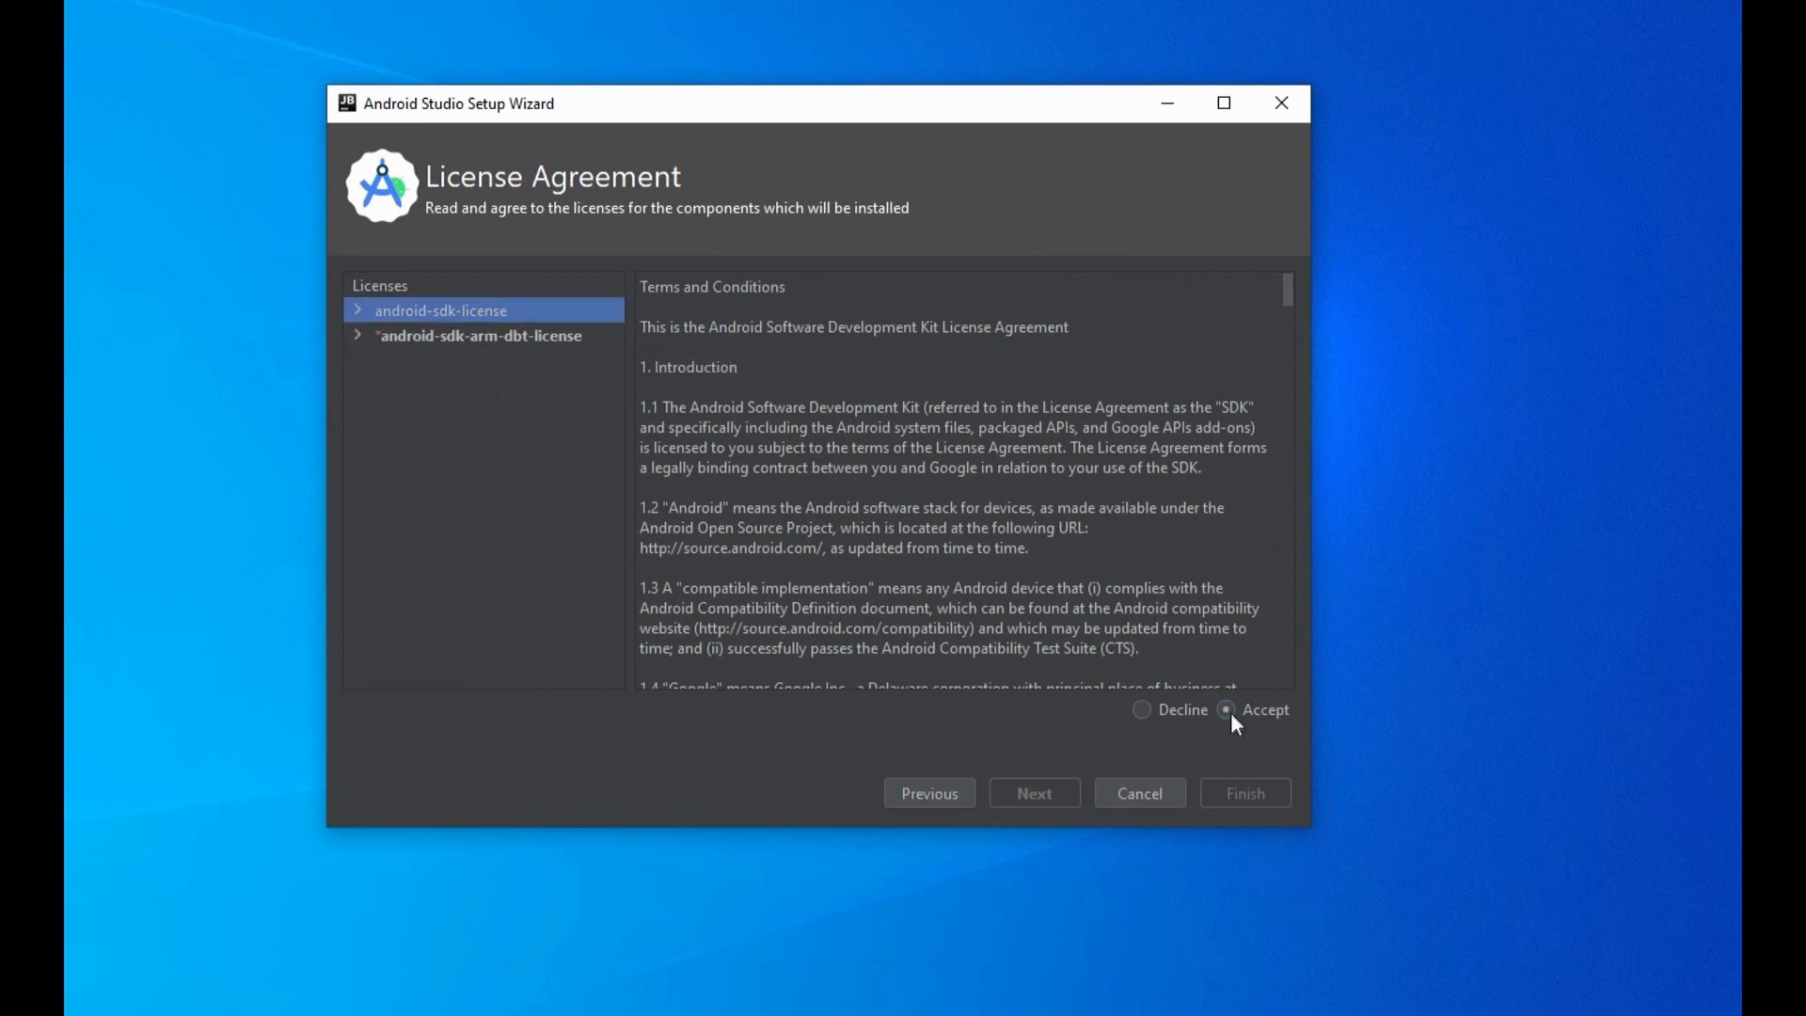
{"action": "left_click", "coordinate": [1230, 715]}
Step: Accept the android-sdk-arm-dbt-license for the Google APIs Intel x86_64 Atom System Image
{"action": "scroll", "coordinate": [1072, 564], "scroll_direction": "down", "scroll_amount": 2}
{"action": "scroll", "coordinate": [898, 479], "scroll_direction": "up", "scroll_amount": 2}
{"action": "left_click", "coordinate": [470, 312]}
{"action": "left_click", "coordinate": [358, 335]}
{"action": "left_click", "coordinate": [460, 360]}
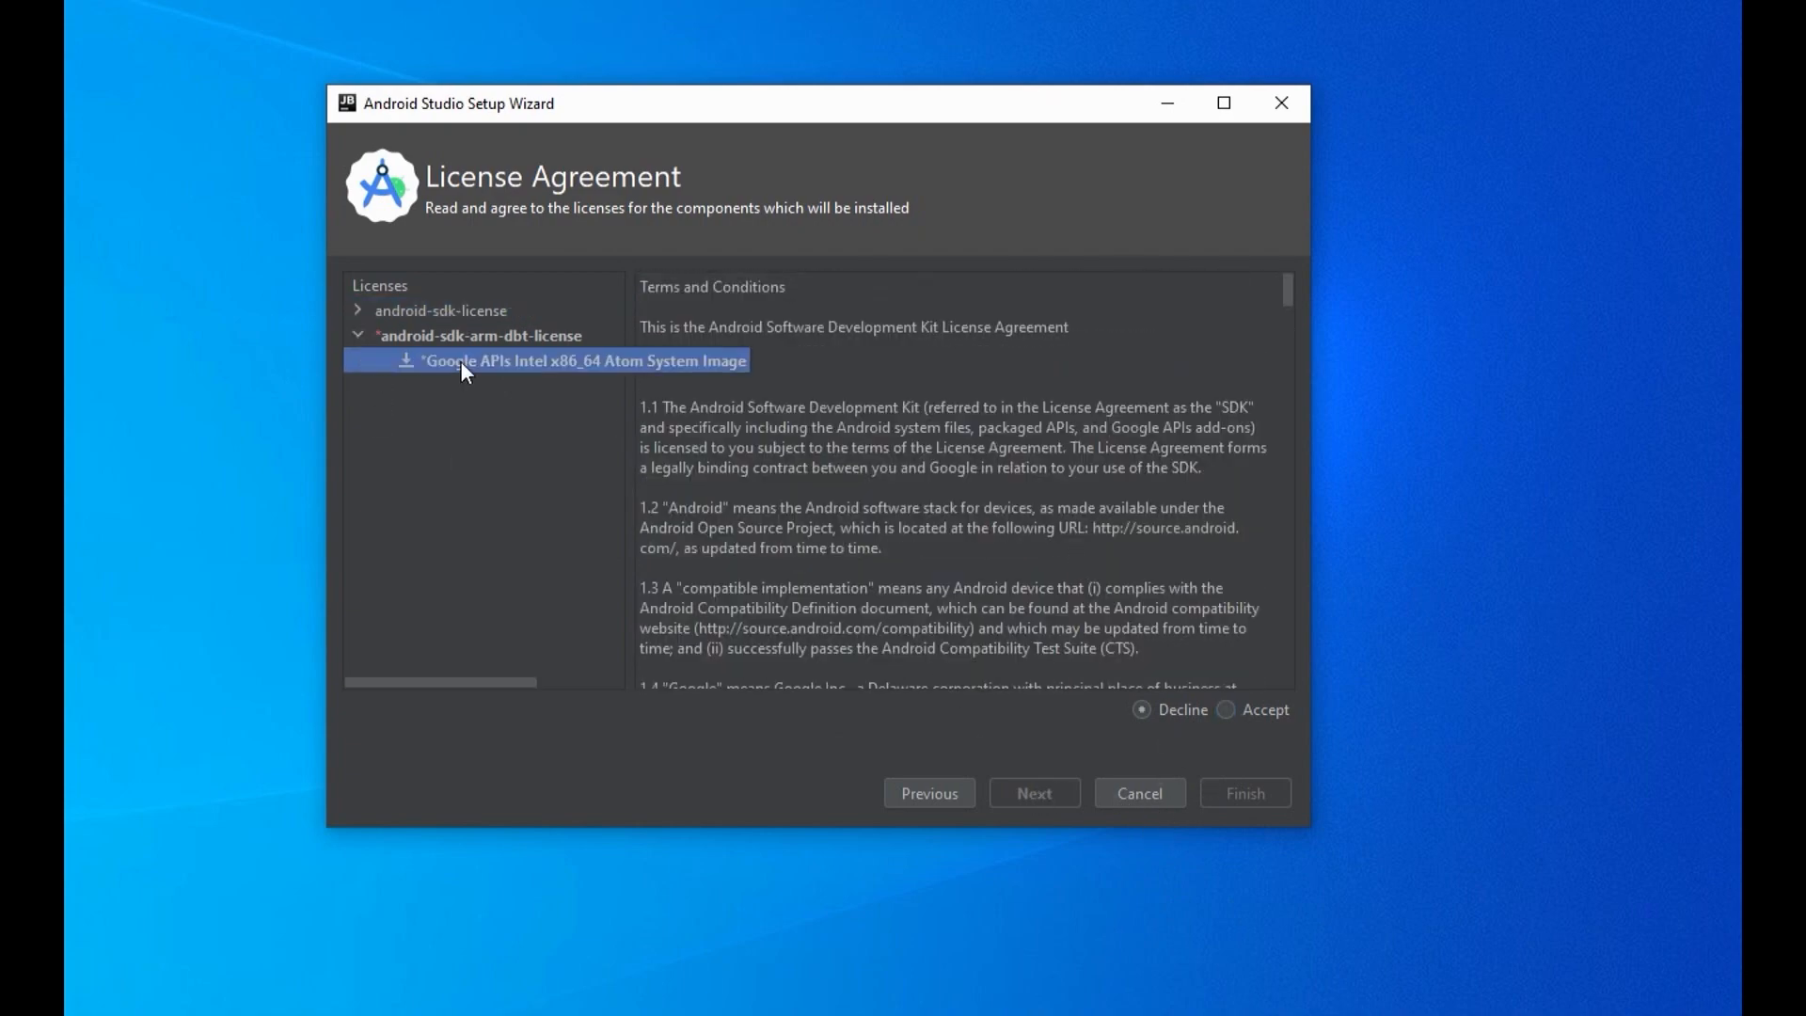
{"action": "left_click", "coordinate": [1228, 709]}
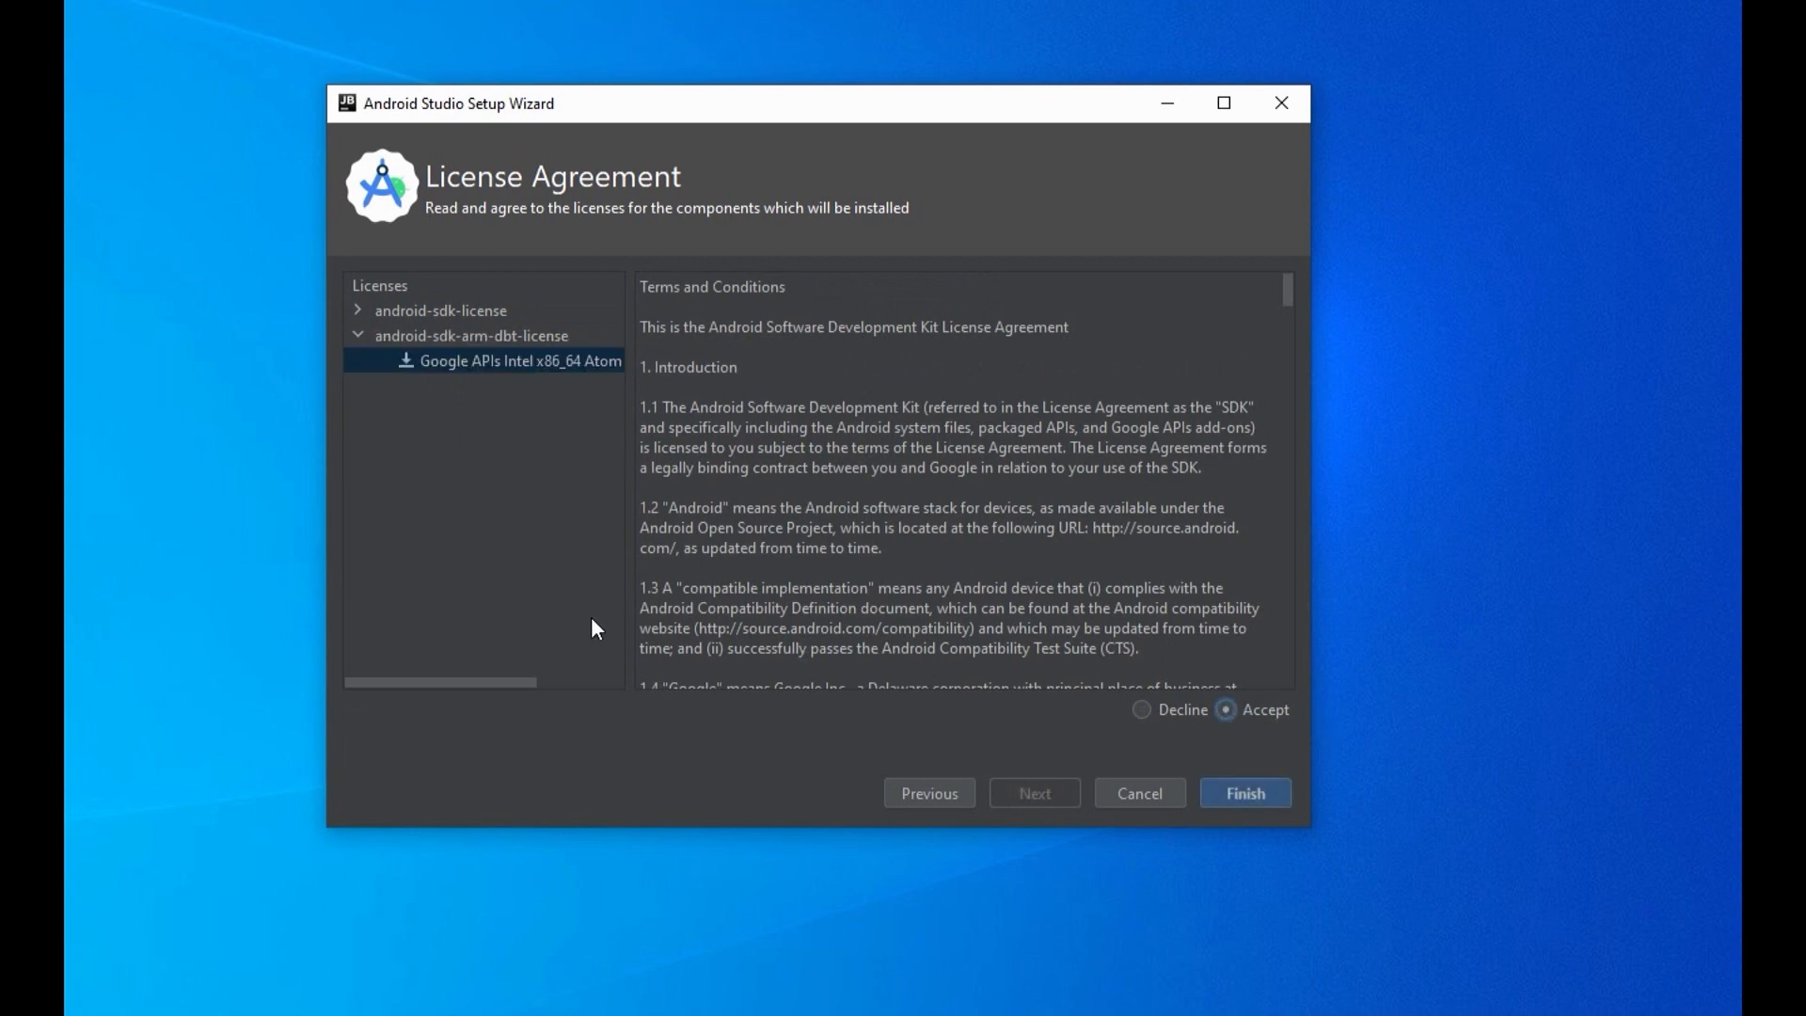
Step: Recheck the acceptance of both licenses and start downloading the components
{"action": "left_click", "coordinate": [417, 335]}
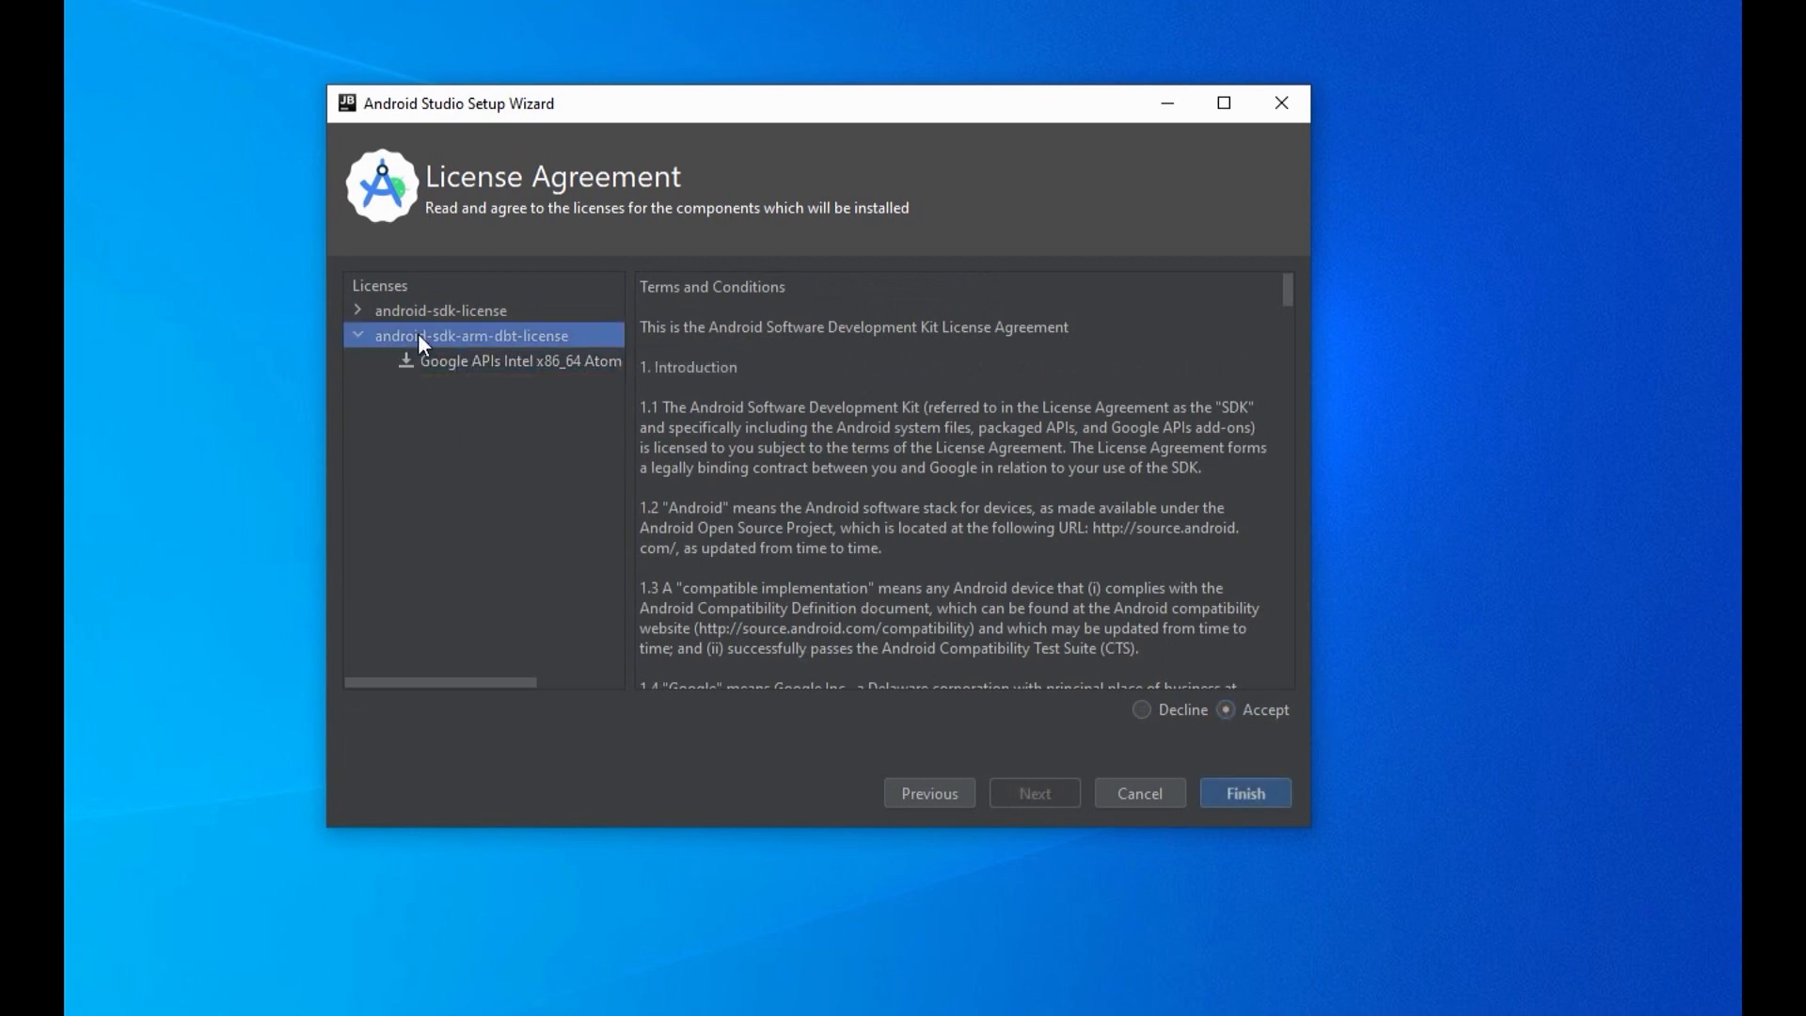
{"action": "left_click", "coordinate": [417, 310]}
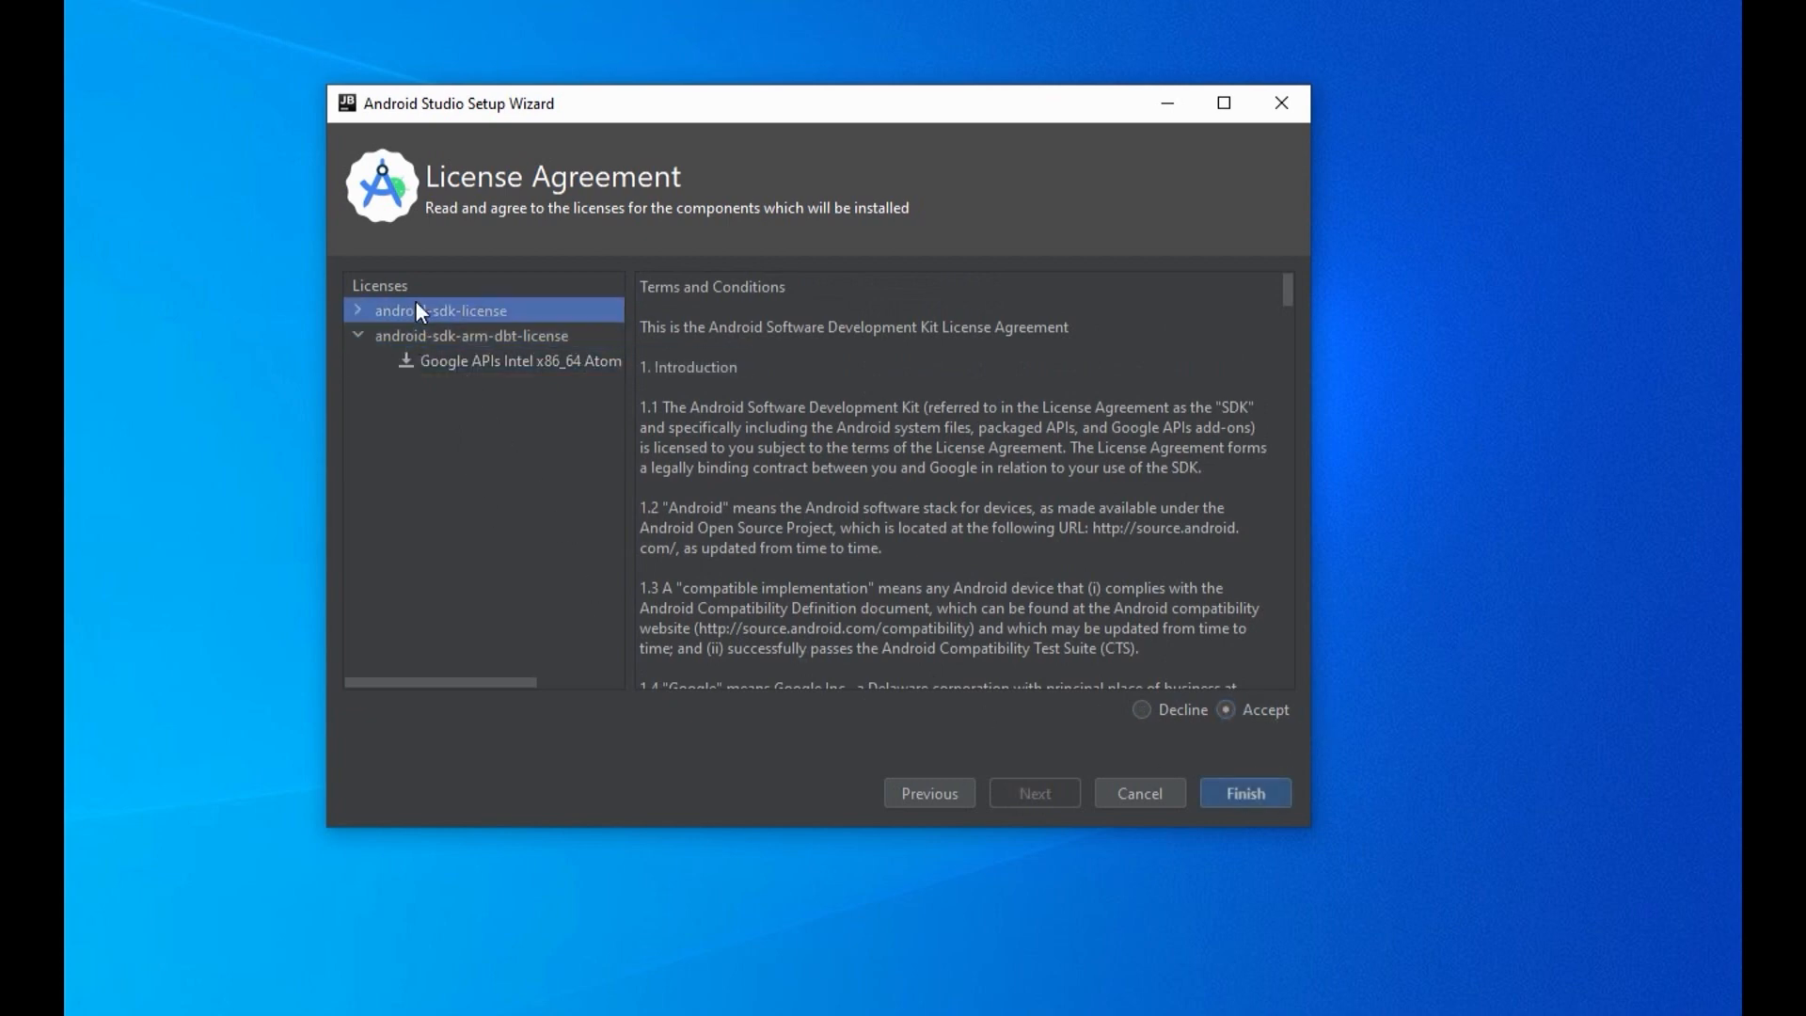
{"action": "left_click", "coordinate": [519, 360]}
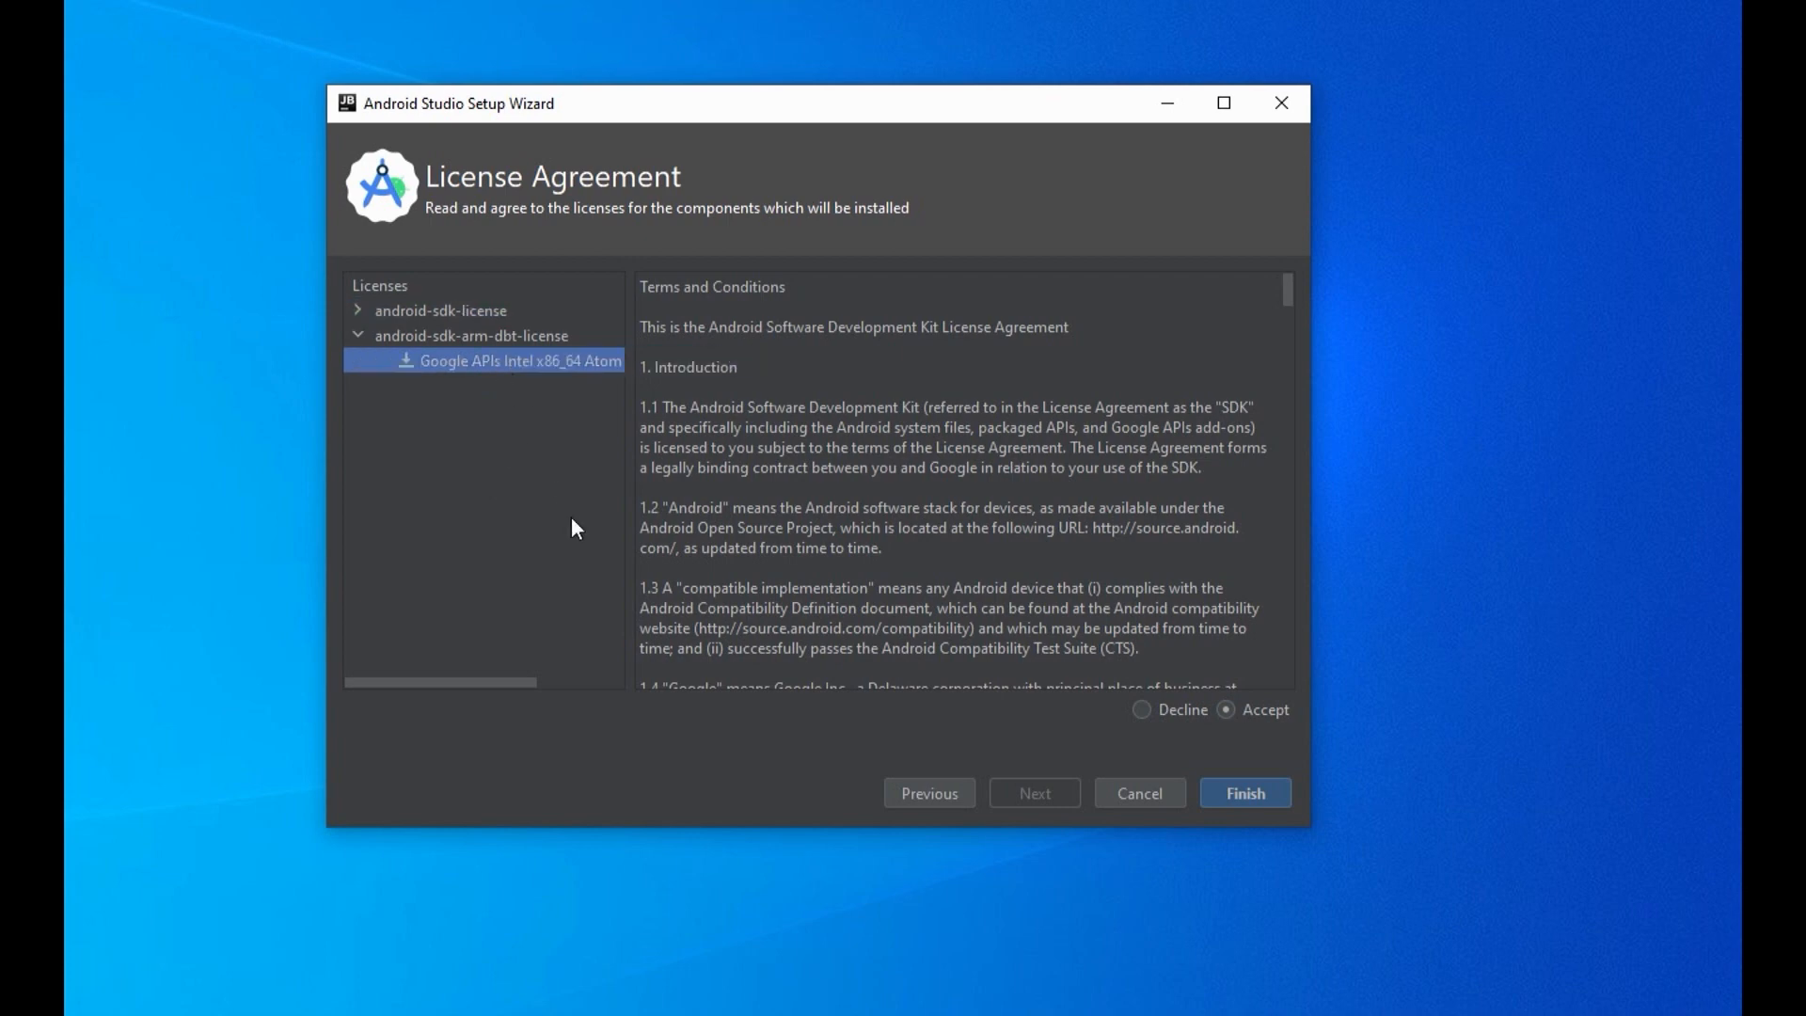
{"action": "left_click", "coordinate": [450, 312]}
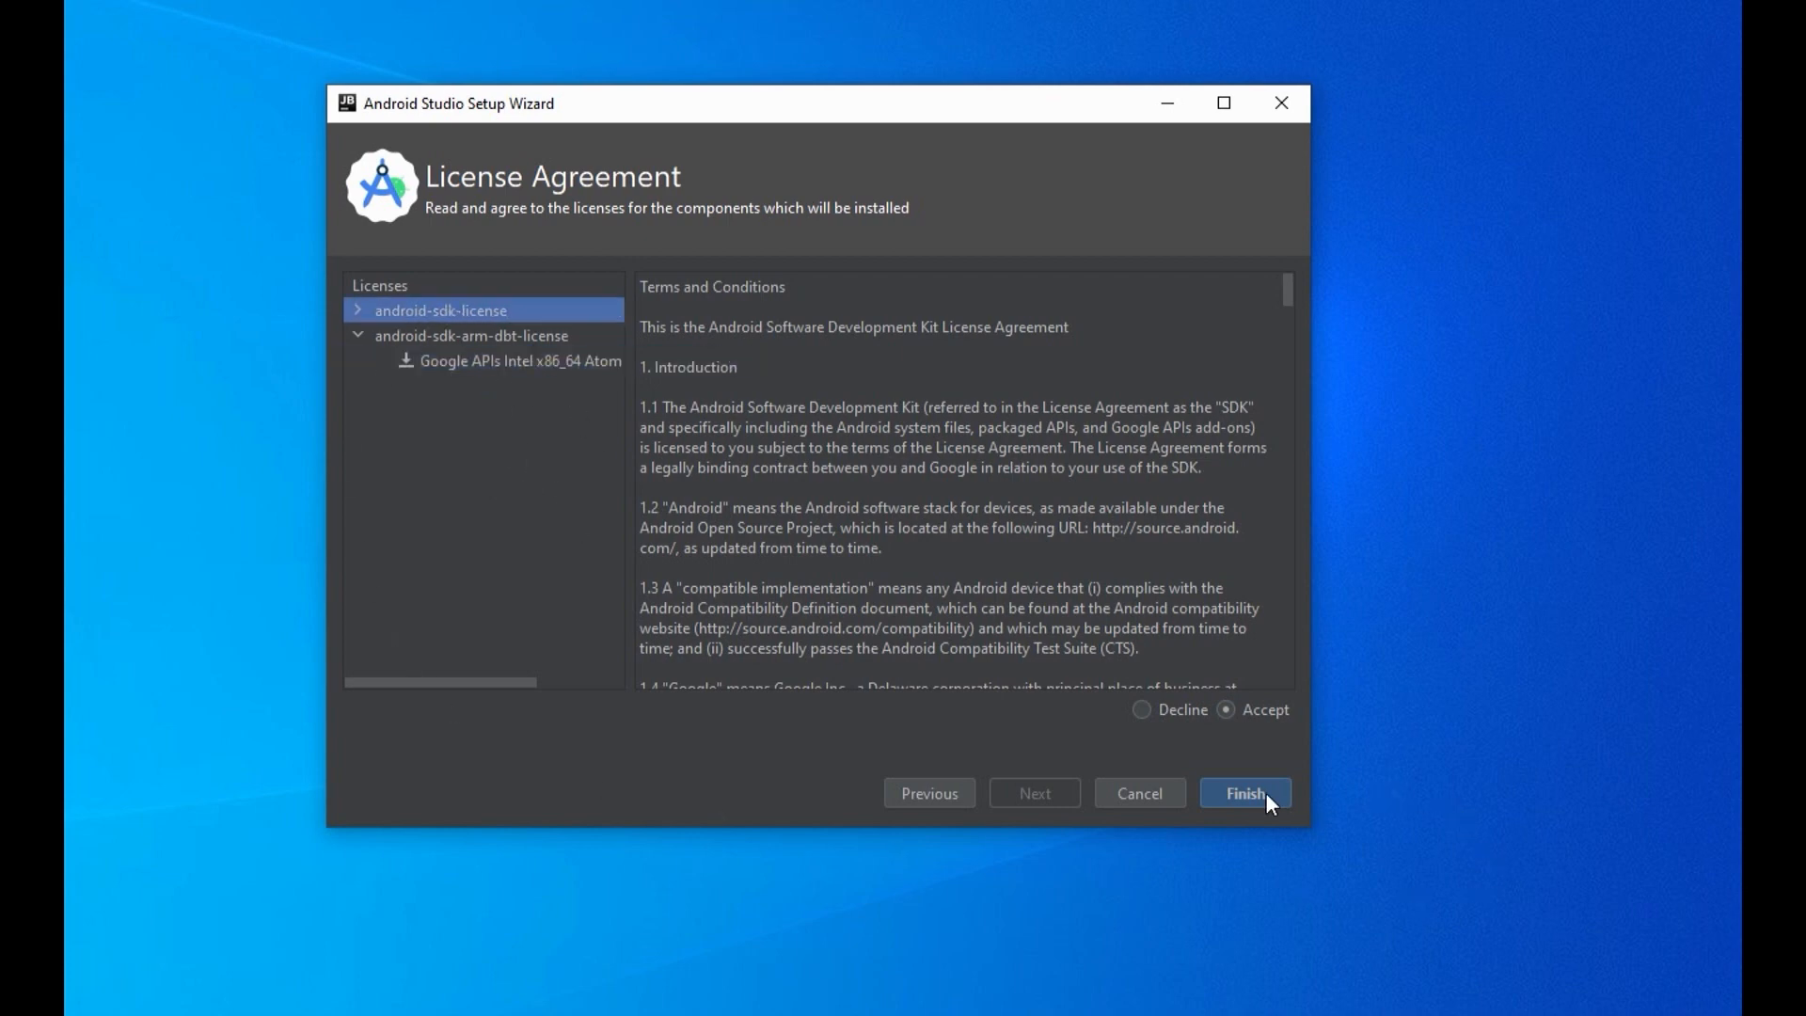
{"action": "left_click", "coordinate": [1266, 791]}
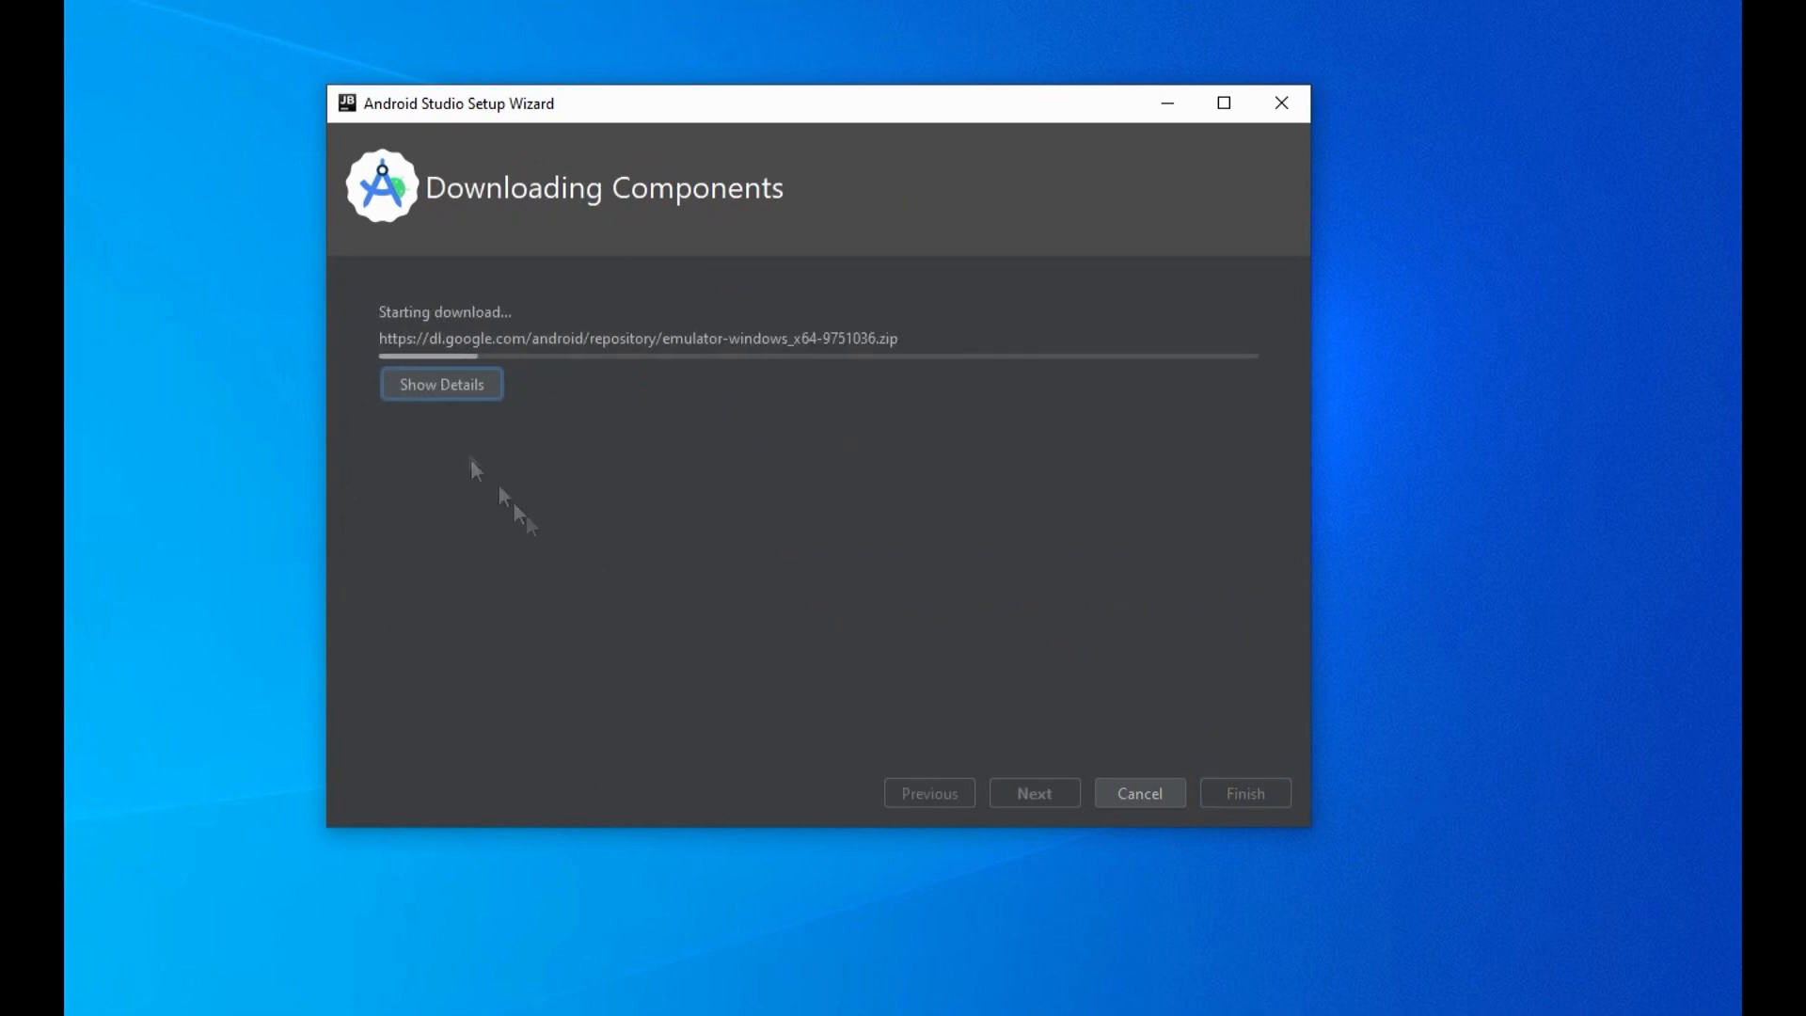
Step: Show the download details, allow Windows Command Processor to make changes, and finish the setup wizard
{"action": "left_click", "coordinate": [456, 387]}
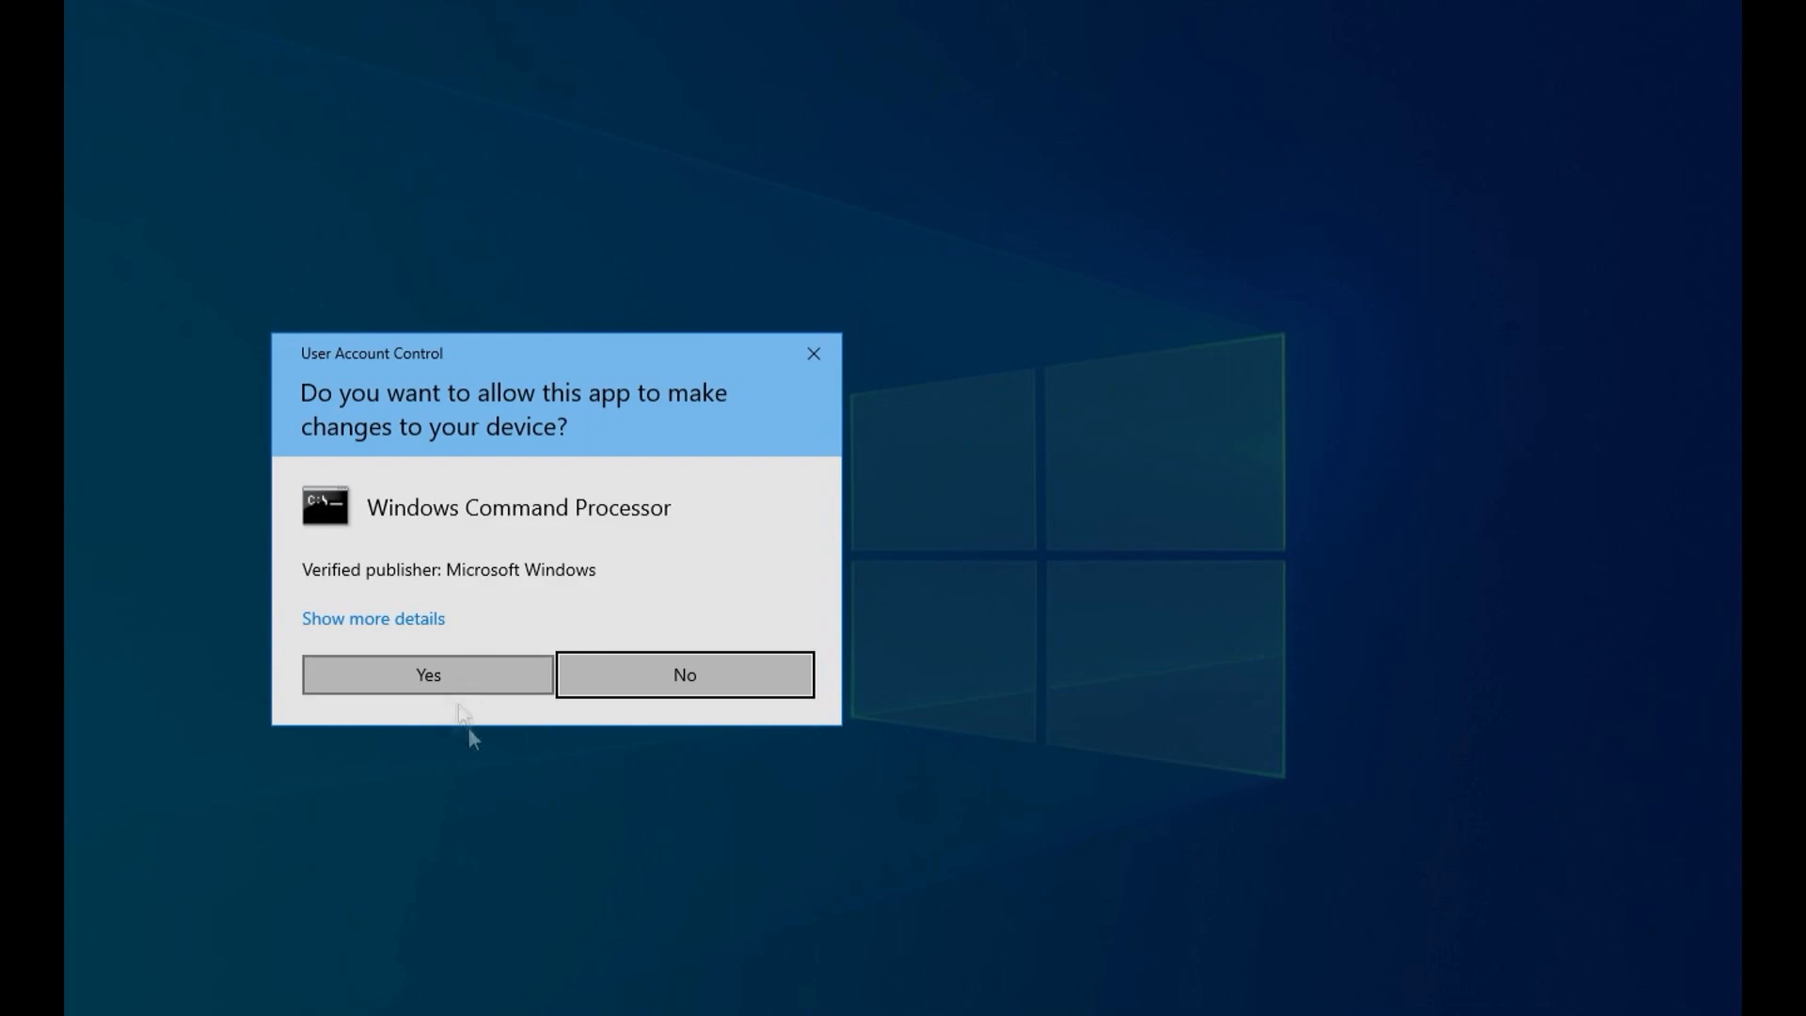
{"action": "left_click", "coordinate": [437, 677]}
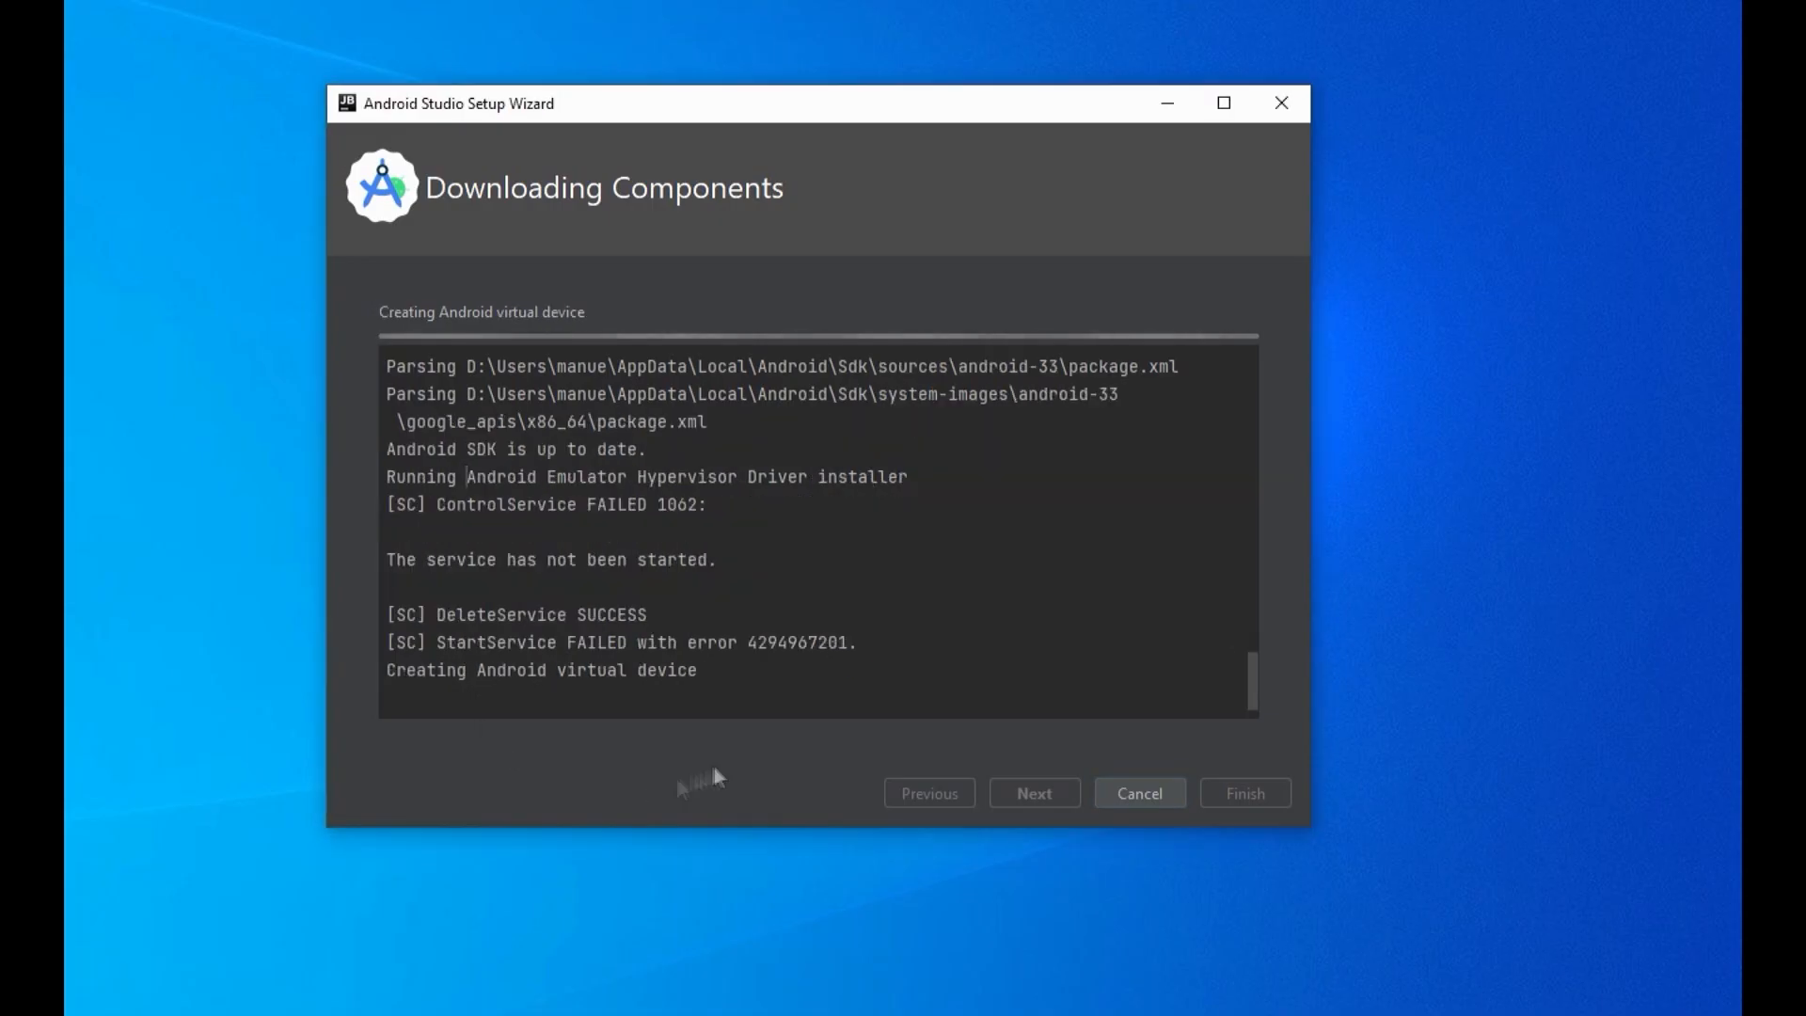
{"action": "left_click", "coordinate": [1206, 793]}
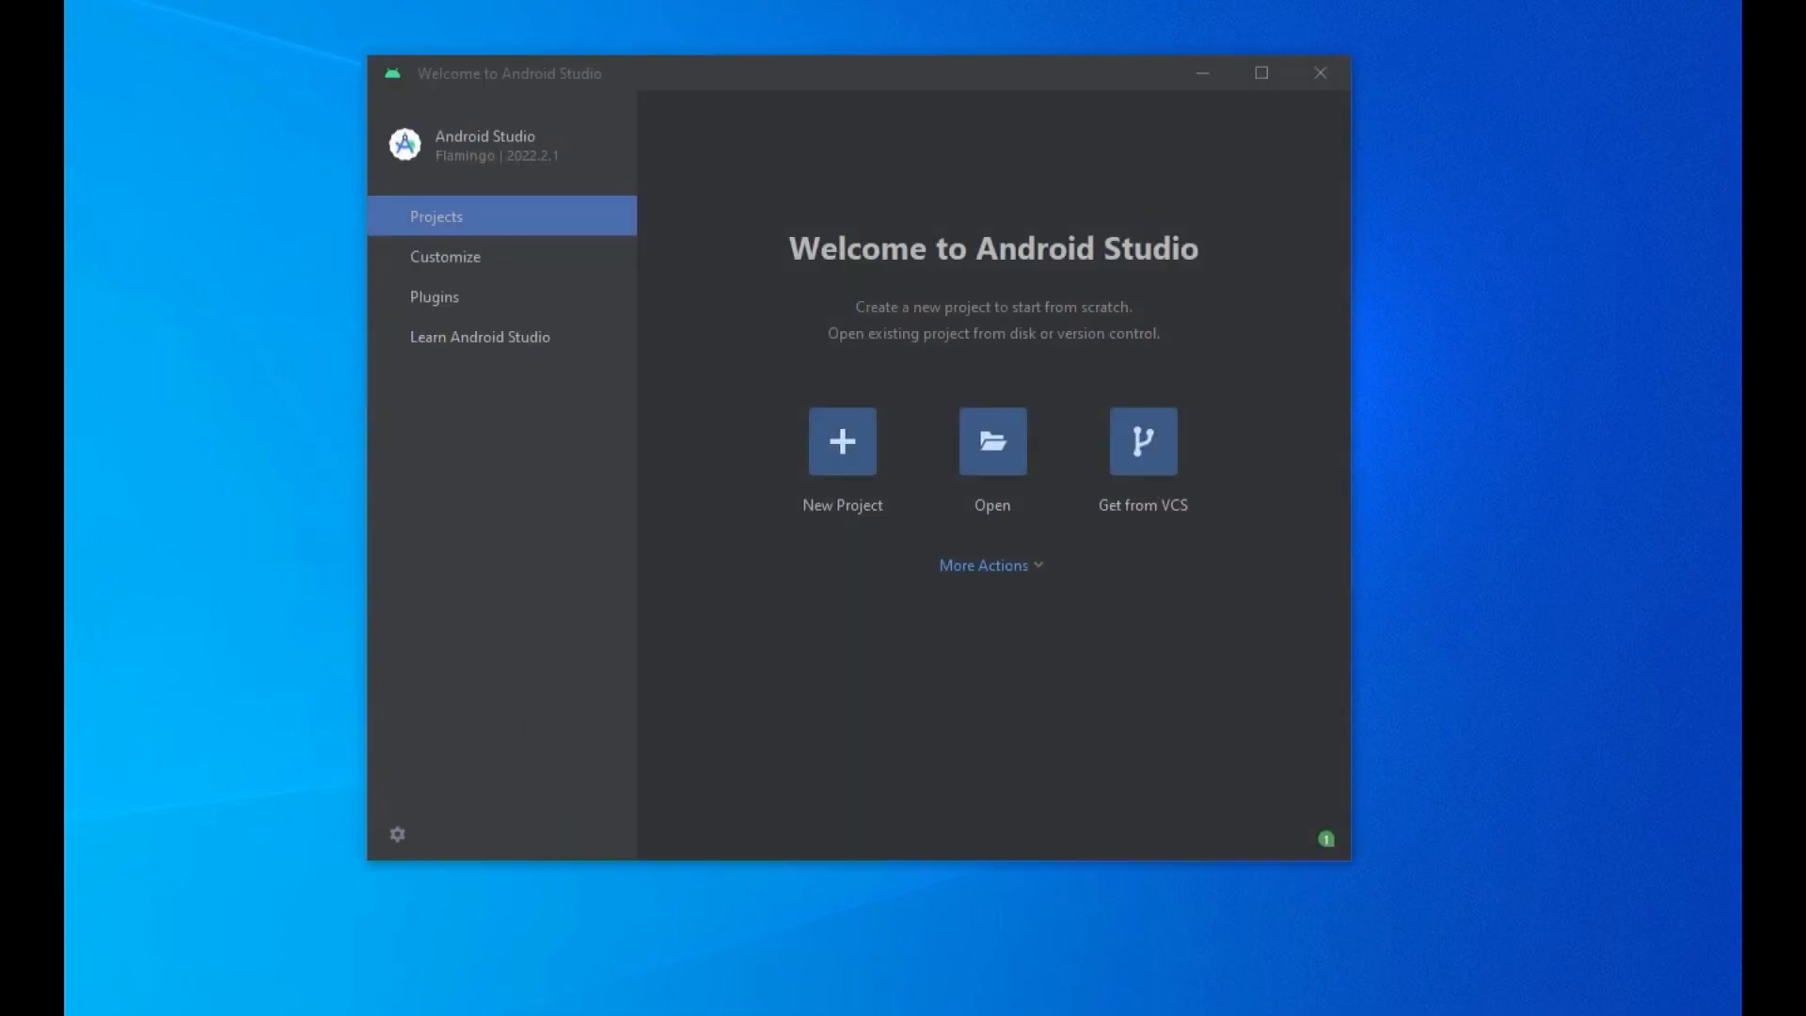
Step: Install Android SDK Platforms 30, 31 and 32 with the sources for each through the SDK Manager
{"action": "left_click", "coordinate": [1040, 576]}
{"action": "left_click", "coordinate": [1044, 663]}
{"action": "left_click", "coordinate": [608, 461]}
{"action": "left_click", "coordinate": [696, 195]}
{"action": "left_click", "coordinate": [816, 194]}
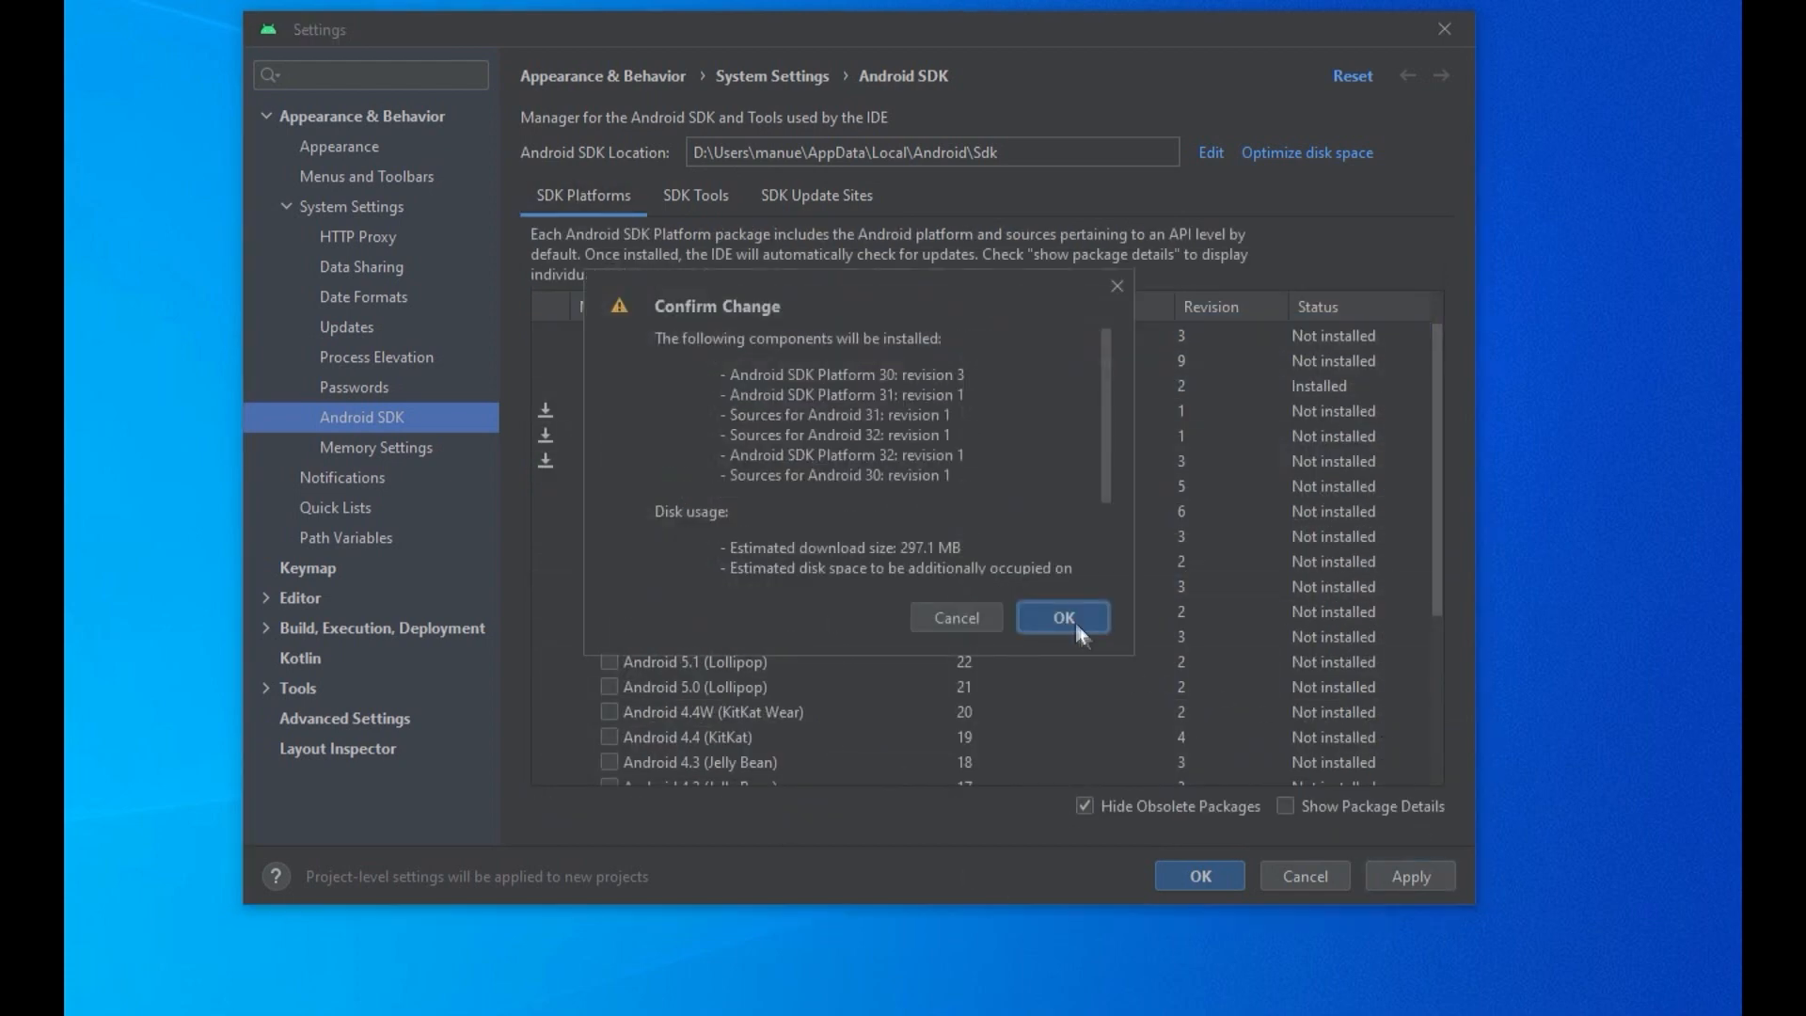
{"action": "left_click", "coordinate": [1062, 618]}
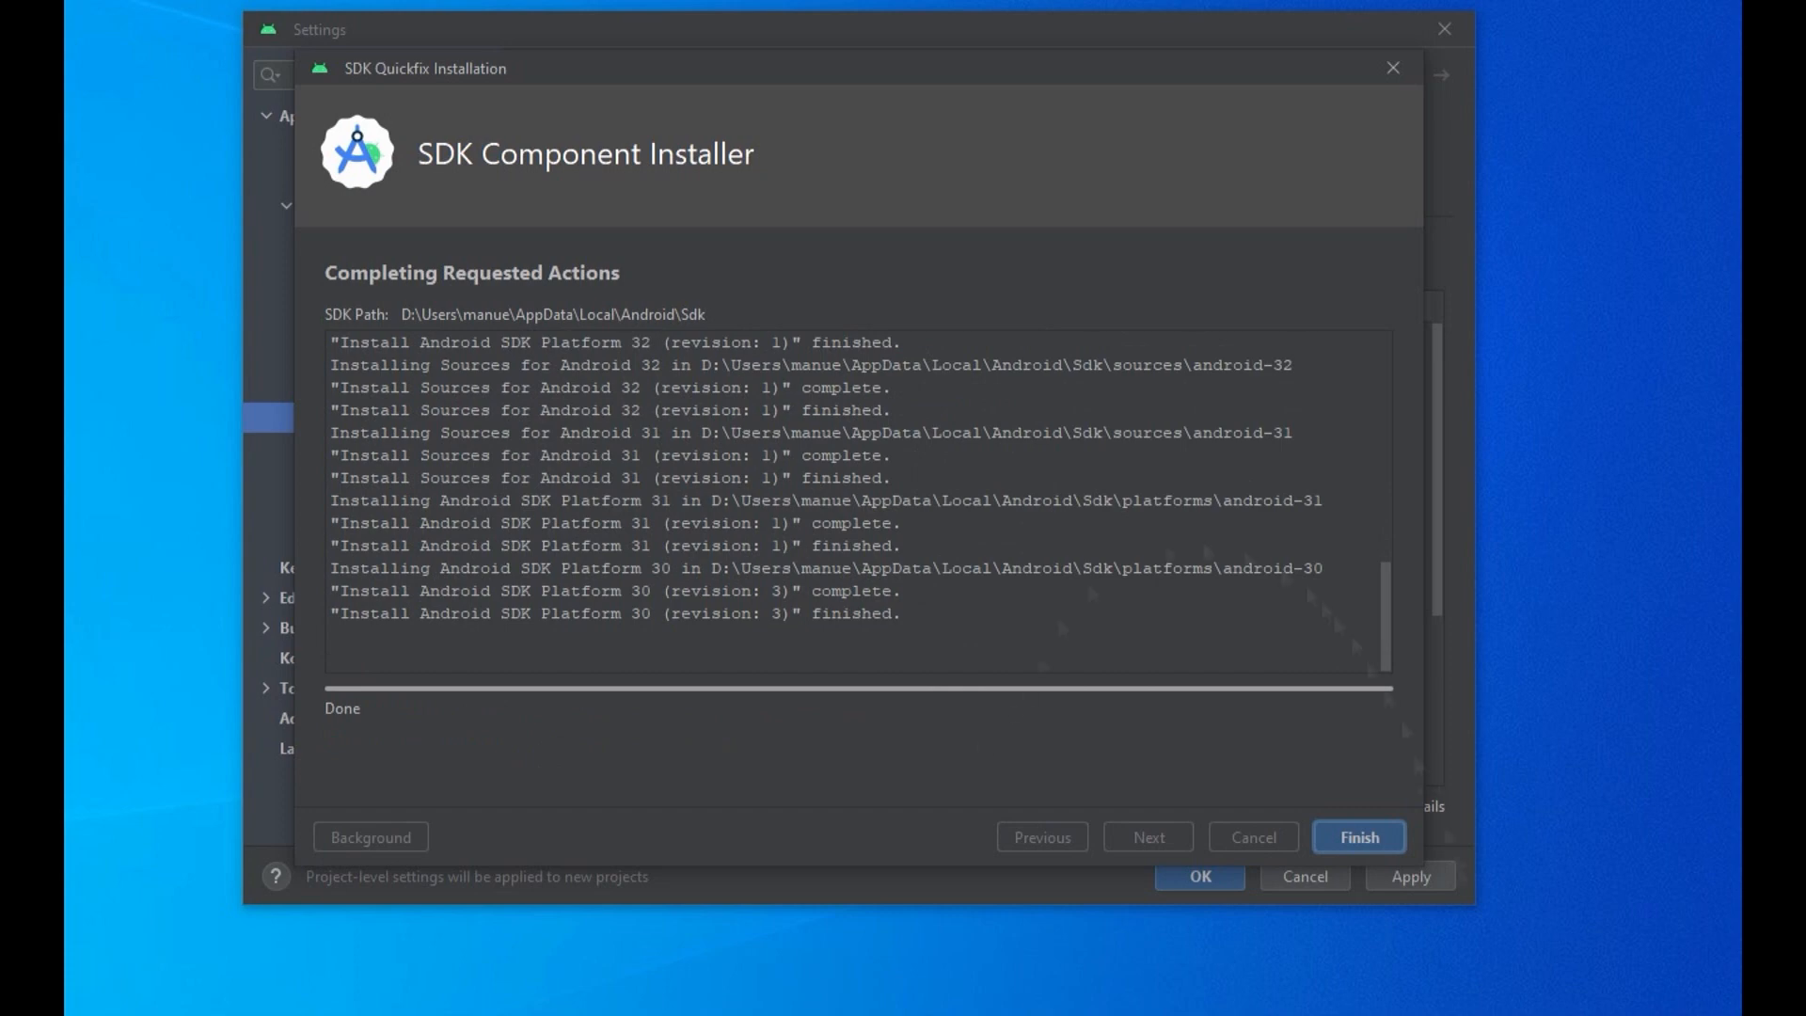
{"action": "left_click", "coordinate": [1359, 836]}
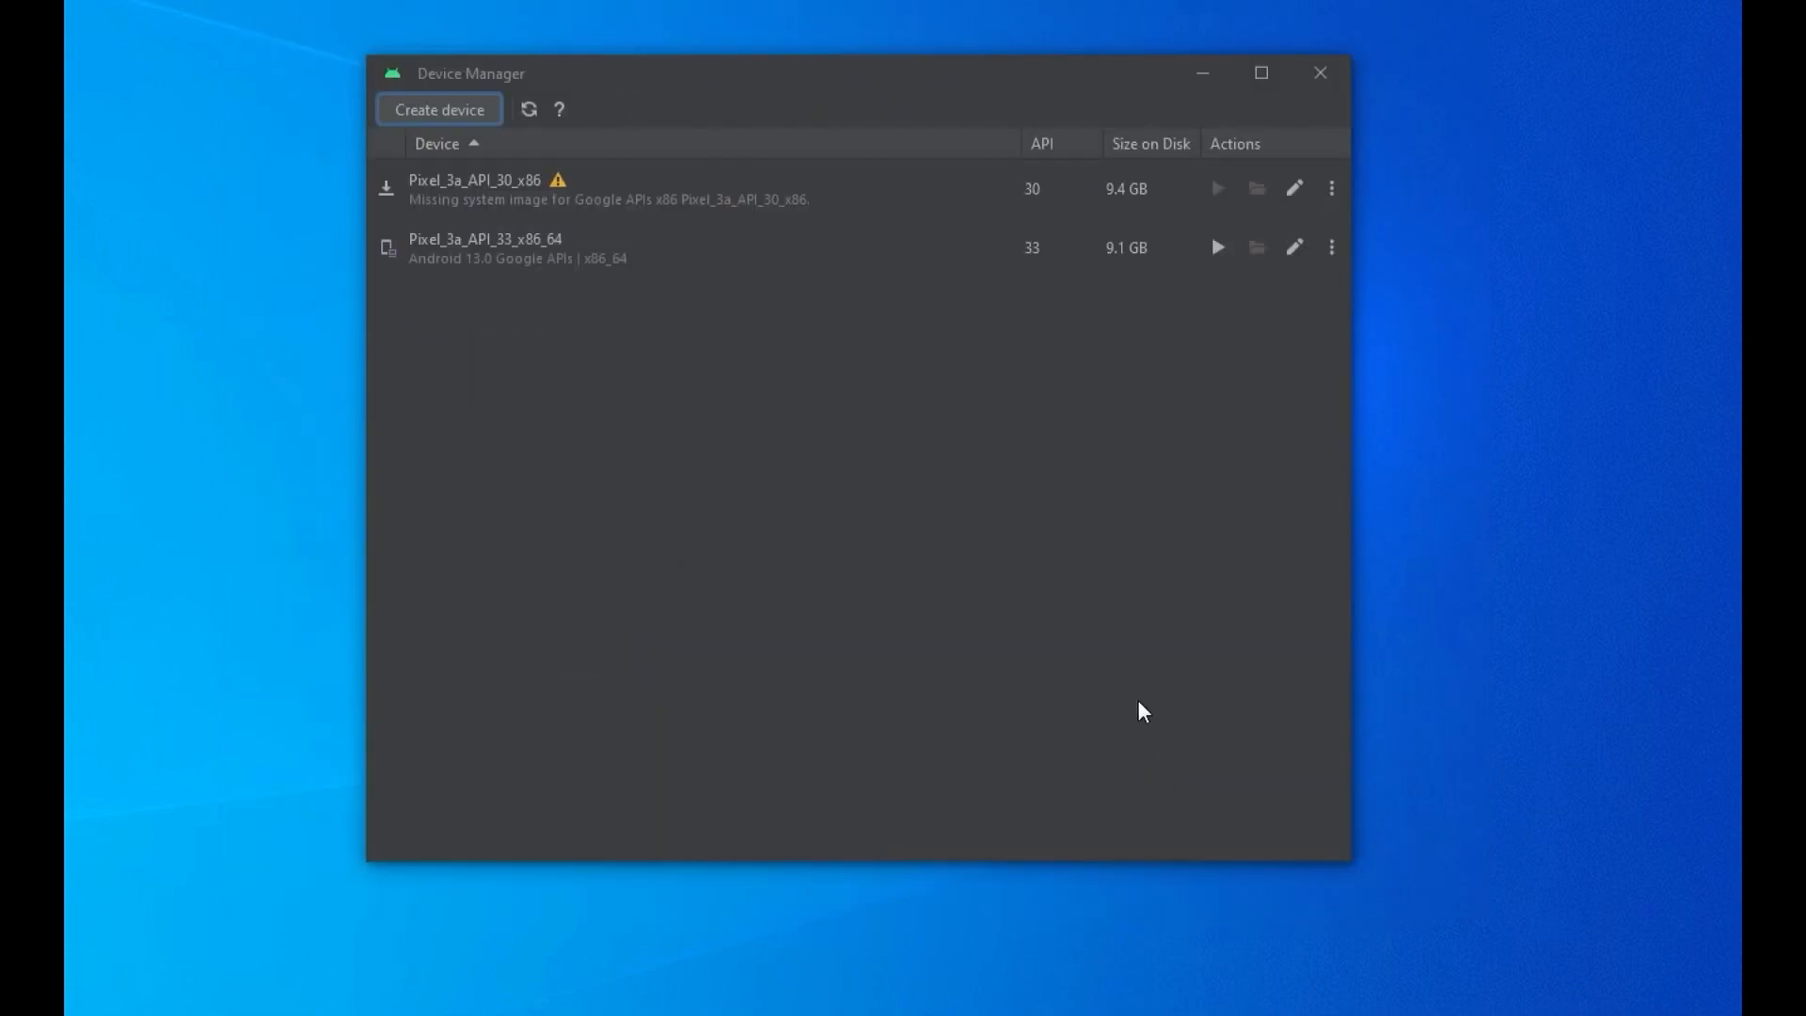
Step: Open the configuration of the Pixel_3a_API_30_x86 virtual device for editing and show its advanced settings
{"action": "left_click", "coordinate": [527, 192]}
{"action": "left_click", "coordinate": [1294, 188]}
{"action": "scroll", "coordinate": [754, 497], "scroll_direction": "down", "scroll_amount": 3}
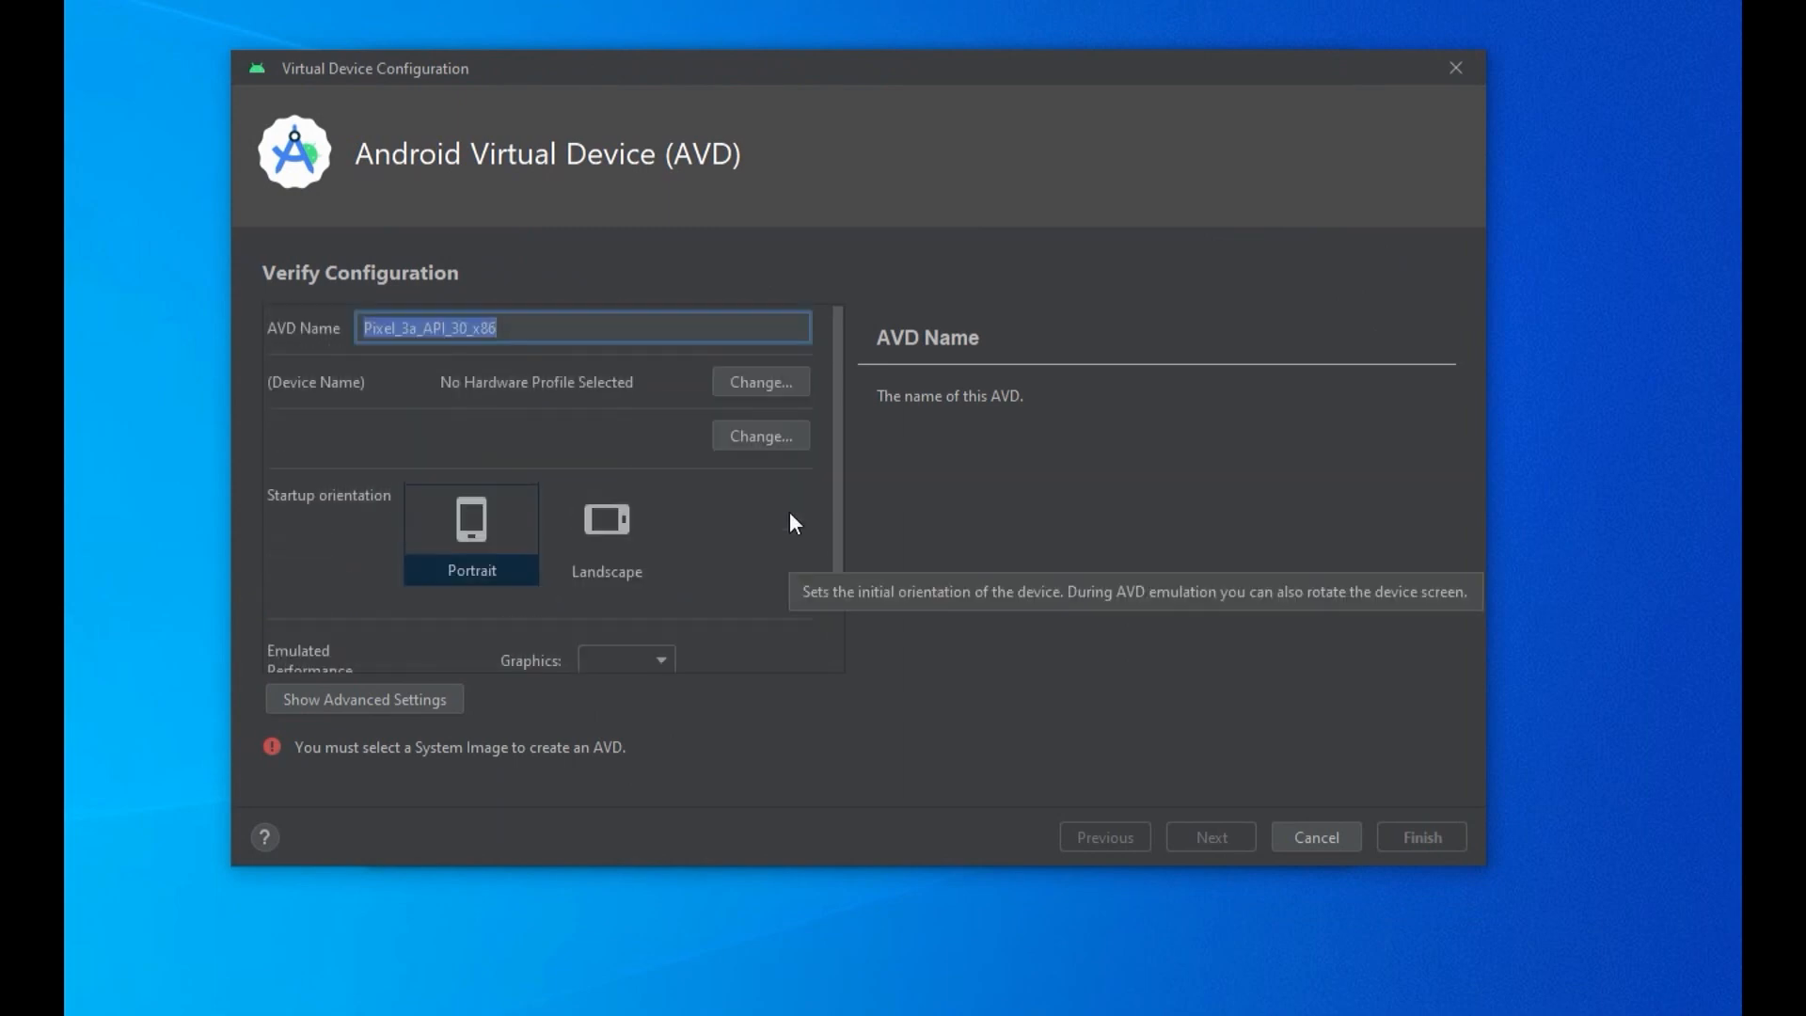
{"action": "left_click", "coordinate": [413, 696]}
{"action": "scroll", "coordinate": [795, 543], "scroll_direction": "down", "scroll_amount": 3}
{"action": "scroll", "coordinate": [781, 470], "scroll_direction": "up", "scroll_amount": 3}
Step: Choose a hardware profile for the Pixel_3a_API_30_x86 virtual device
{"action": "left_click", "coordinate": [760, 405]}
{"action": "left_click", "coordinate": [640, 523]}
{"action": "scroll", "coordinate": [649, 513], "scroll_direction": "down", "scroll_amount": 1}
{"action": "scroll", "coordinate": [714, 431], "scroll_direction": "up", "scroll_amount": 1}
{"action": "left_click", "coordinate": [1317, 639]}
Step: Download the R system image (Google Play Intel x86 Atom, android-30), assign it to Pixel_3a_API_30_x86 and save the device
{"action": "scroll", "coordinate": [738, 529], "scroll_direction": "down", "scroll_amount": 3}
{"action": "scroll", "coordinate": [741, 532], "scroll_direction": "up", "scroll_amount": 3}
{"action": "left_click", "coordinate": [760, 456]}
{"action": "left_click", "coordinate": [244, 439]}
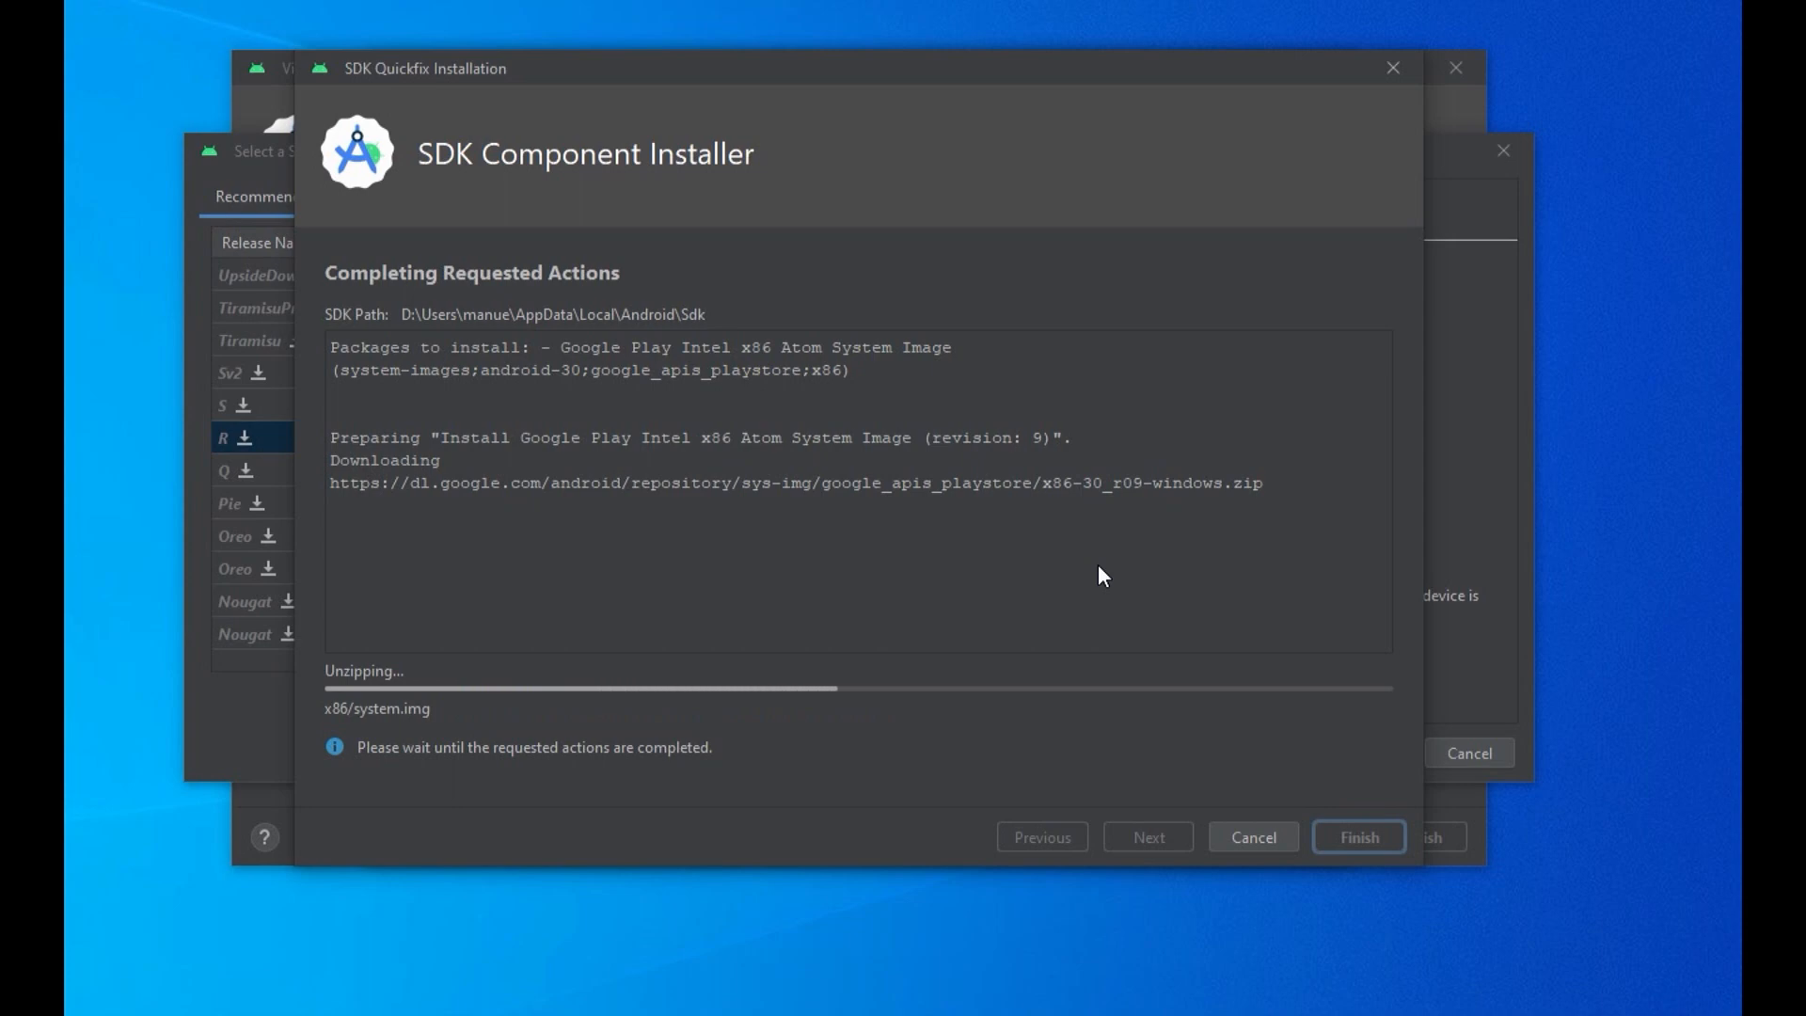
{"action": "left_click", "coordinate": [1359, 837]}
{"action": "left_click", "coordinate": [1366, 752]}
{"action": "left_click", "coordinate": [1430, 843]}
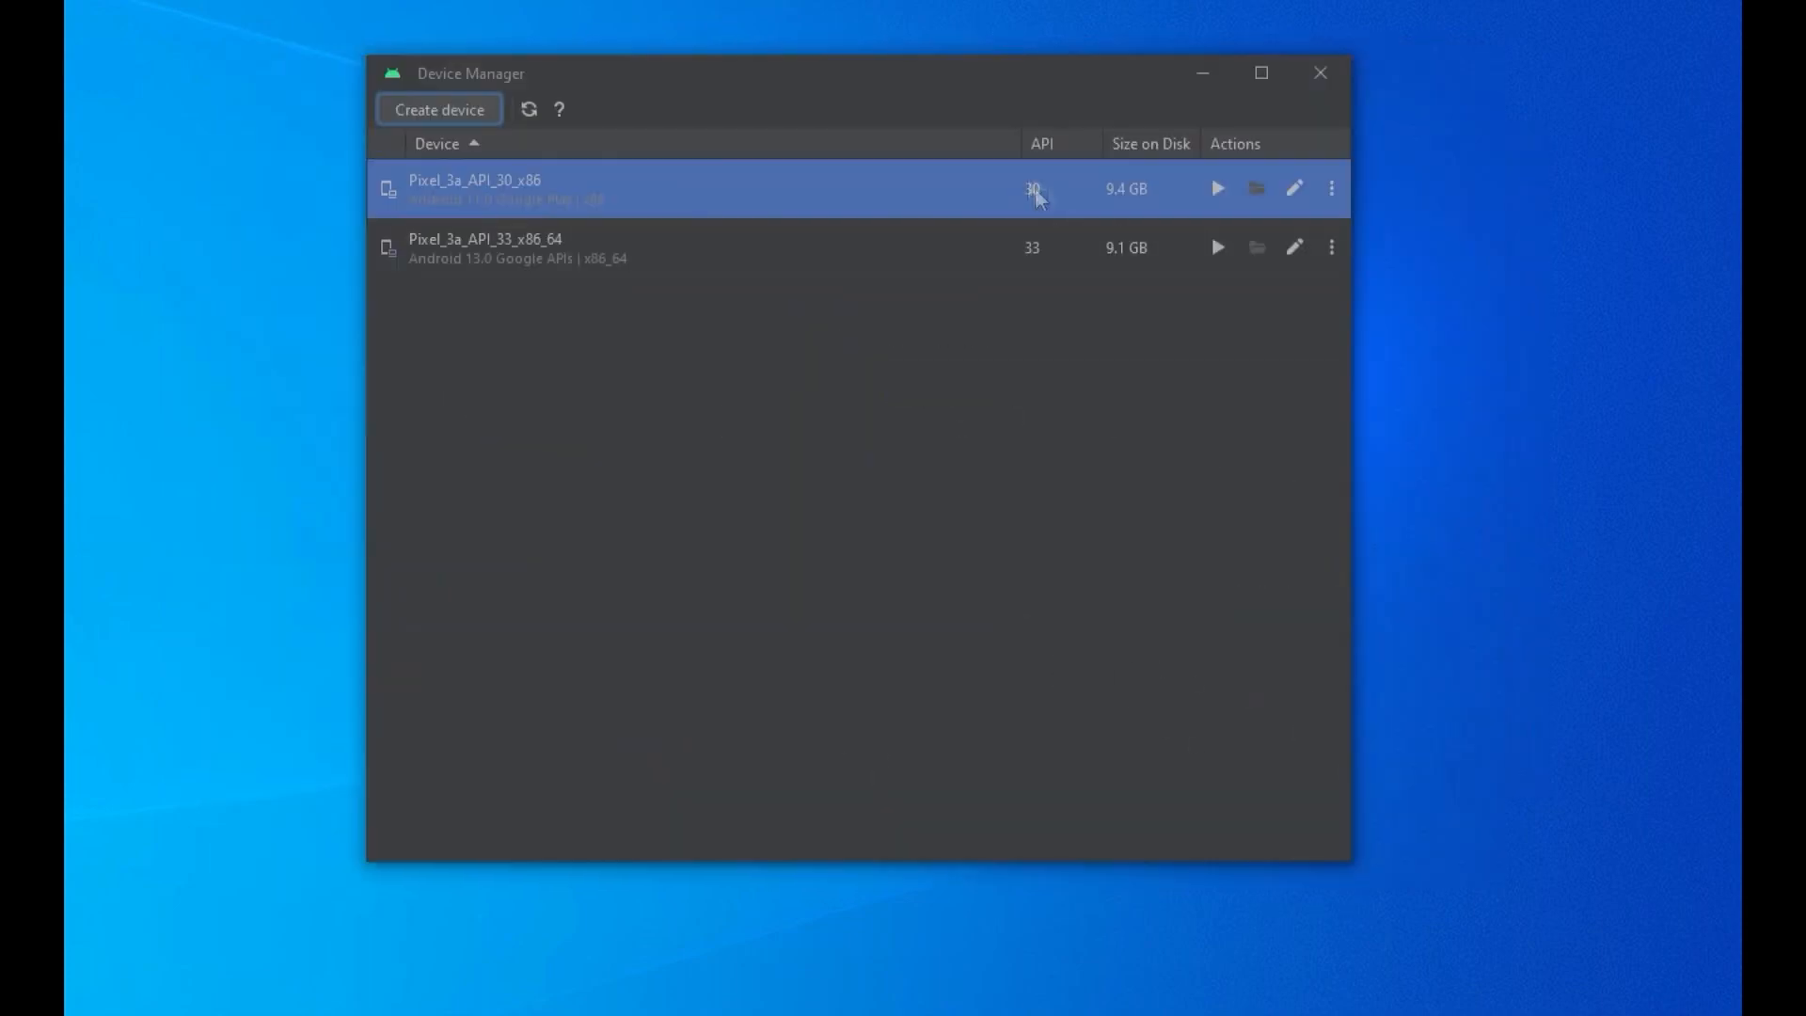
Step: Start the Pixel_3a_API_30_x86 virtual device and dismiss the emulator's cold boot notice
{"action": "left_click", "coordinate": [1217, 188]}
{"action": "left_click", "coordinate": [520, 108]}
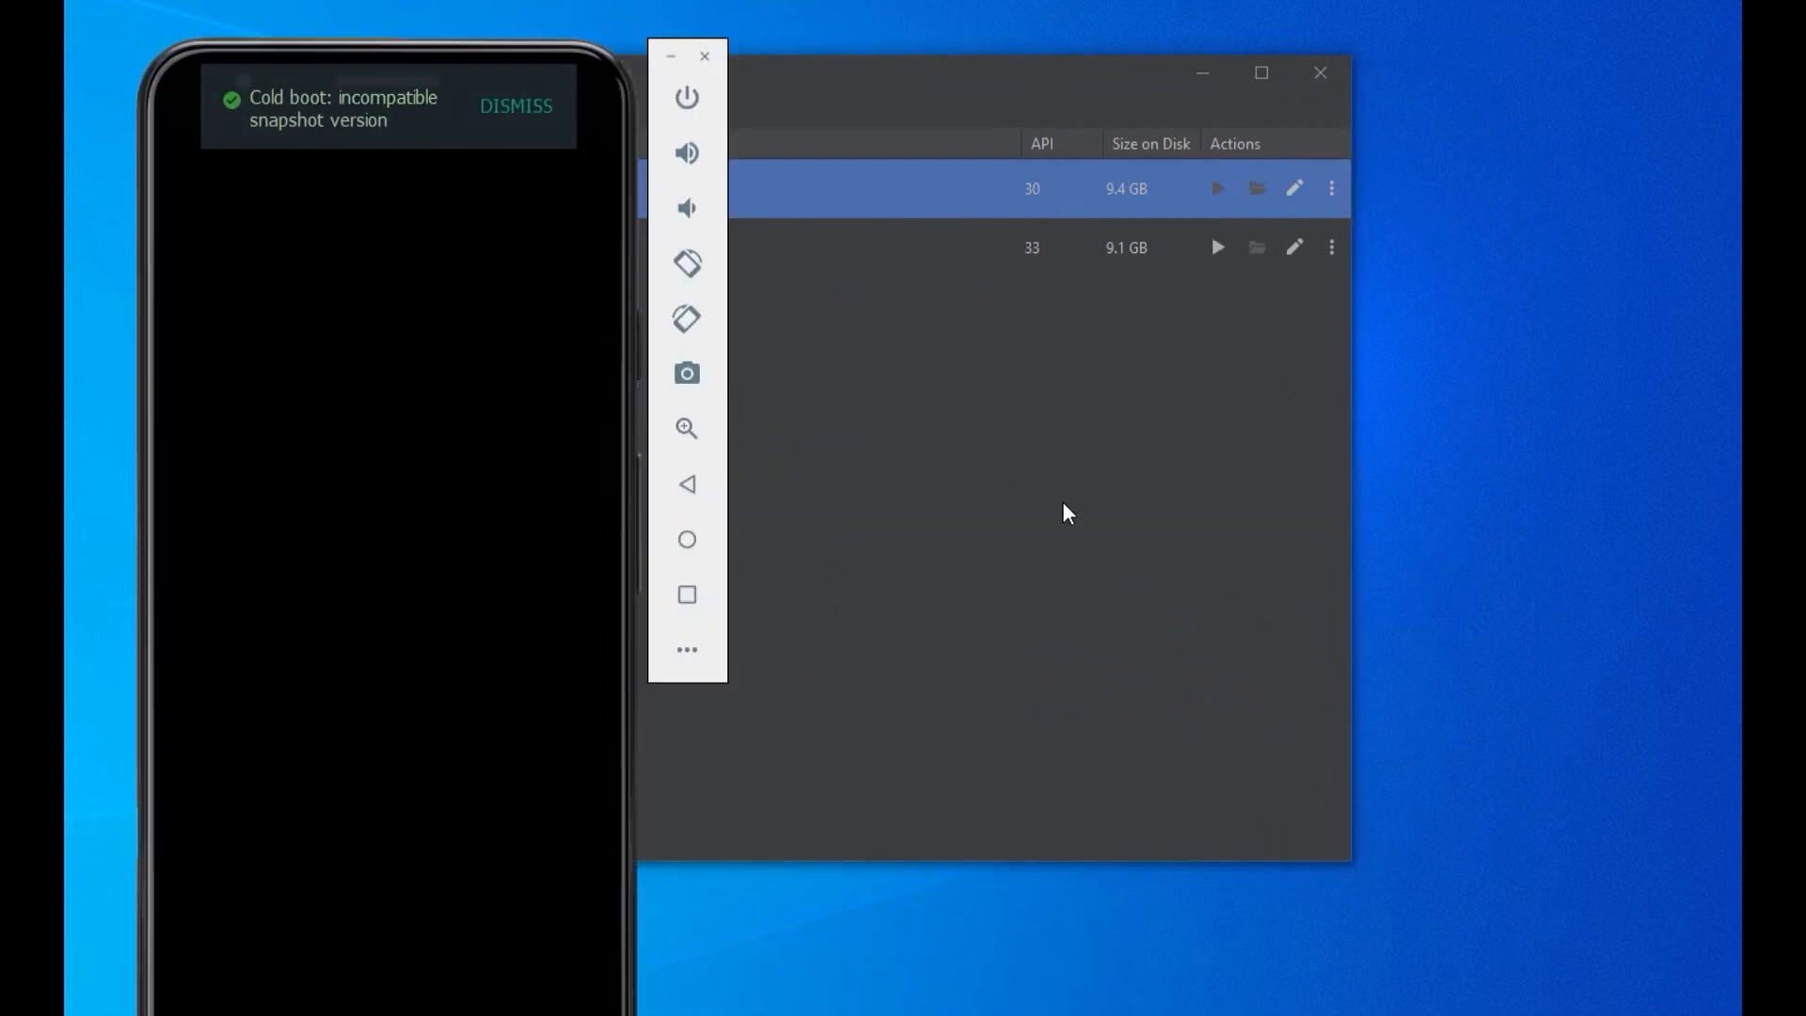
Step: Shut down the running Pixel_3a_API_30_x86 emulator and close the Device Manager
{"action": "left_click", "coordinate": [705, 56]}
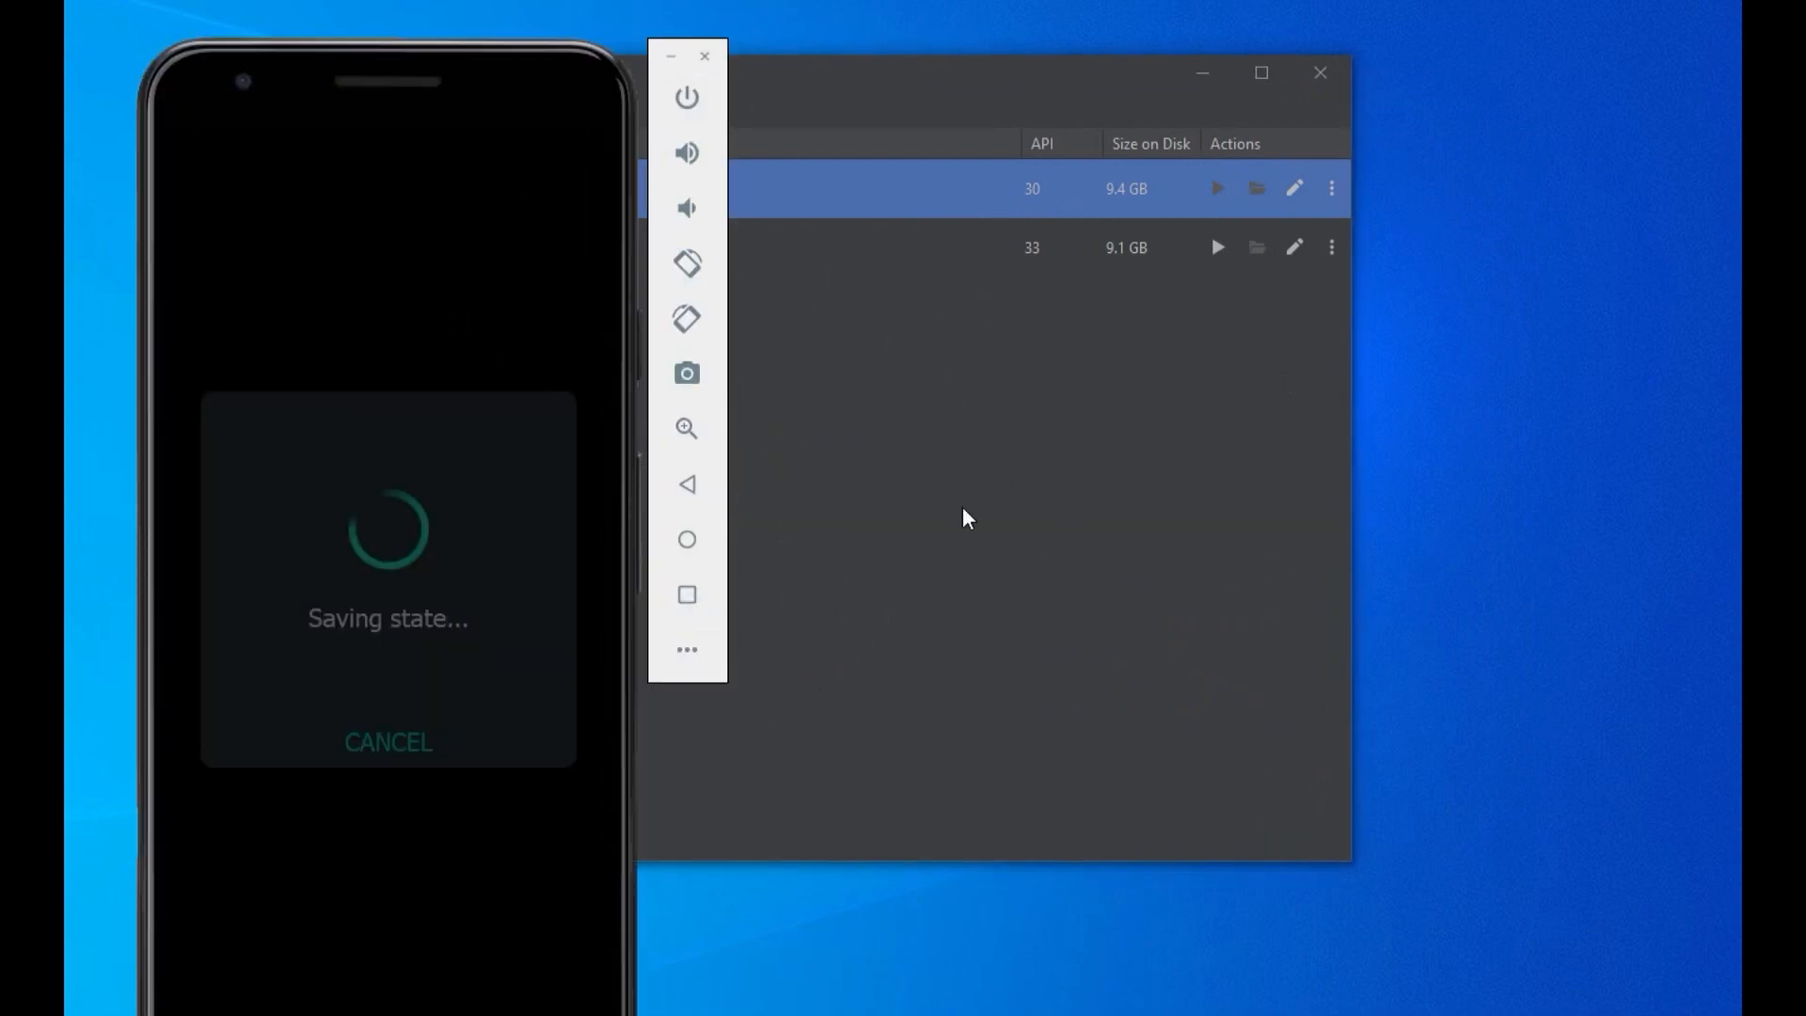
{"action": "left_click", "coordinate": [1319, 72]}
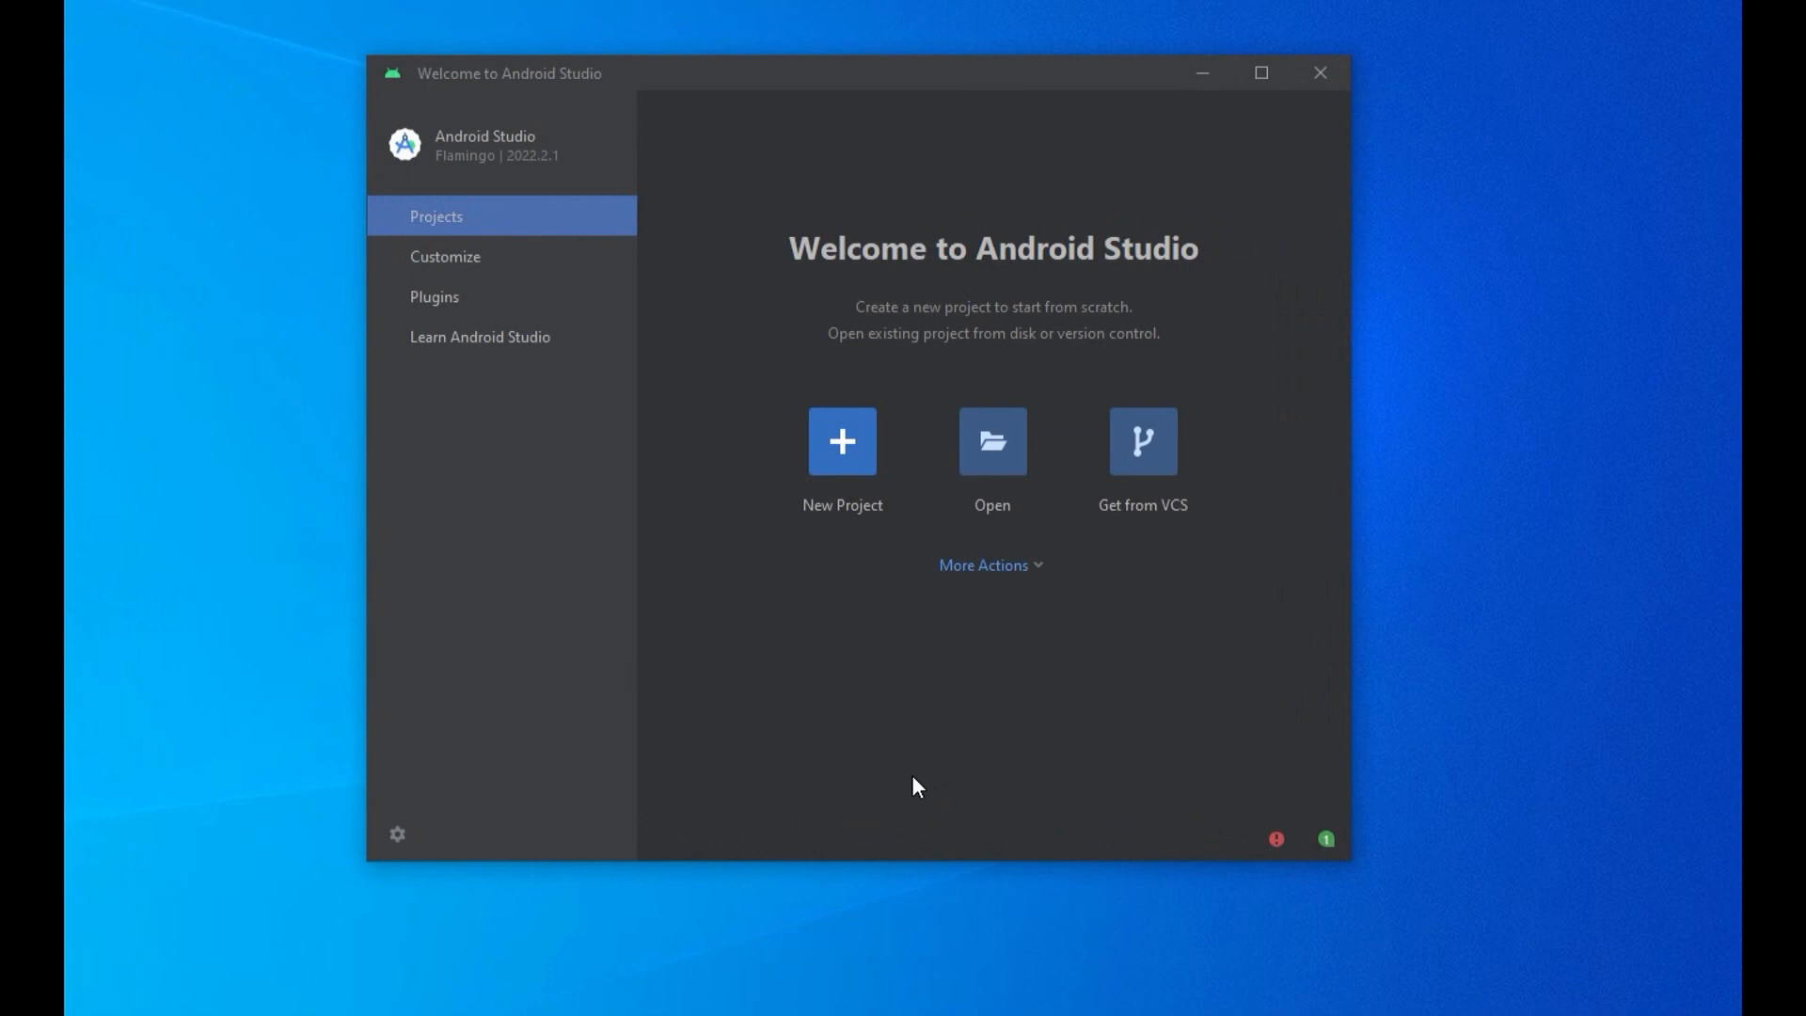
Step: Start a new project and look through the Wear OS, Android TV, Automotive, and Phone and Tablet templates
{"action": "left_click", "coordinate": [845, 443]}
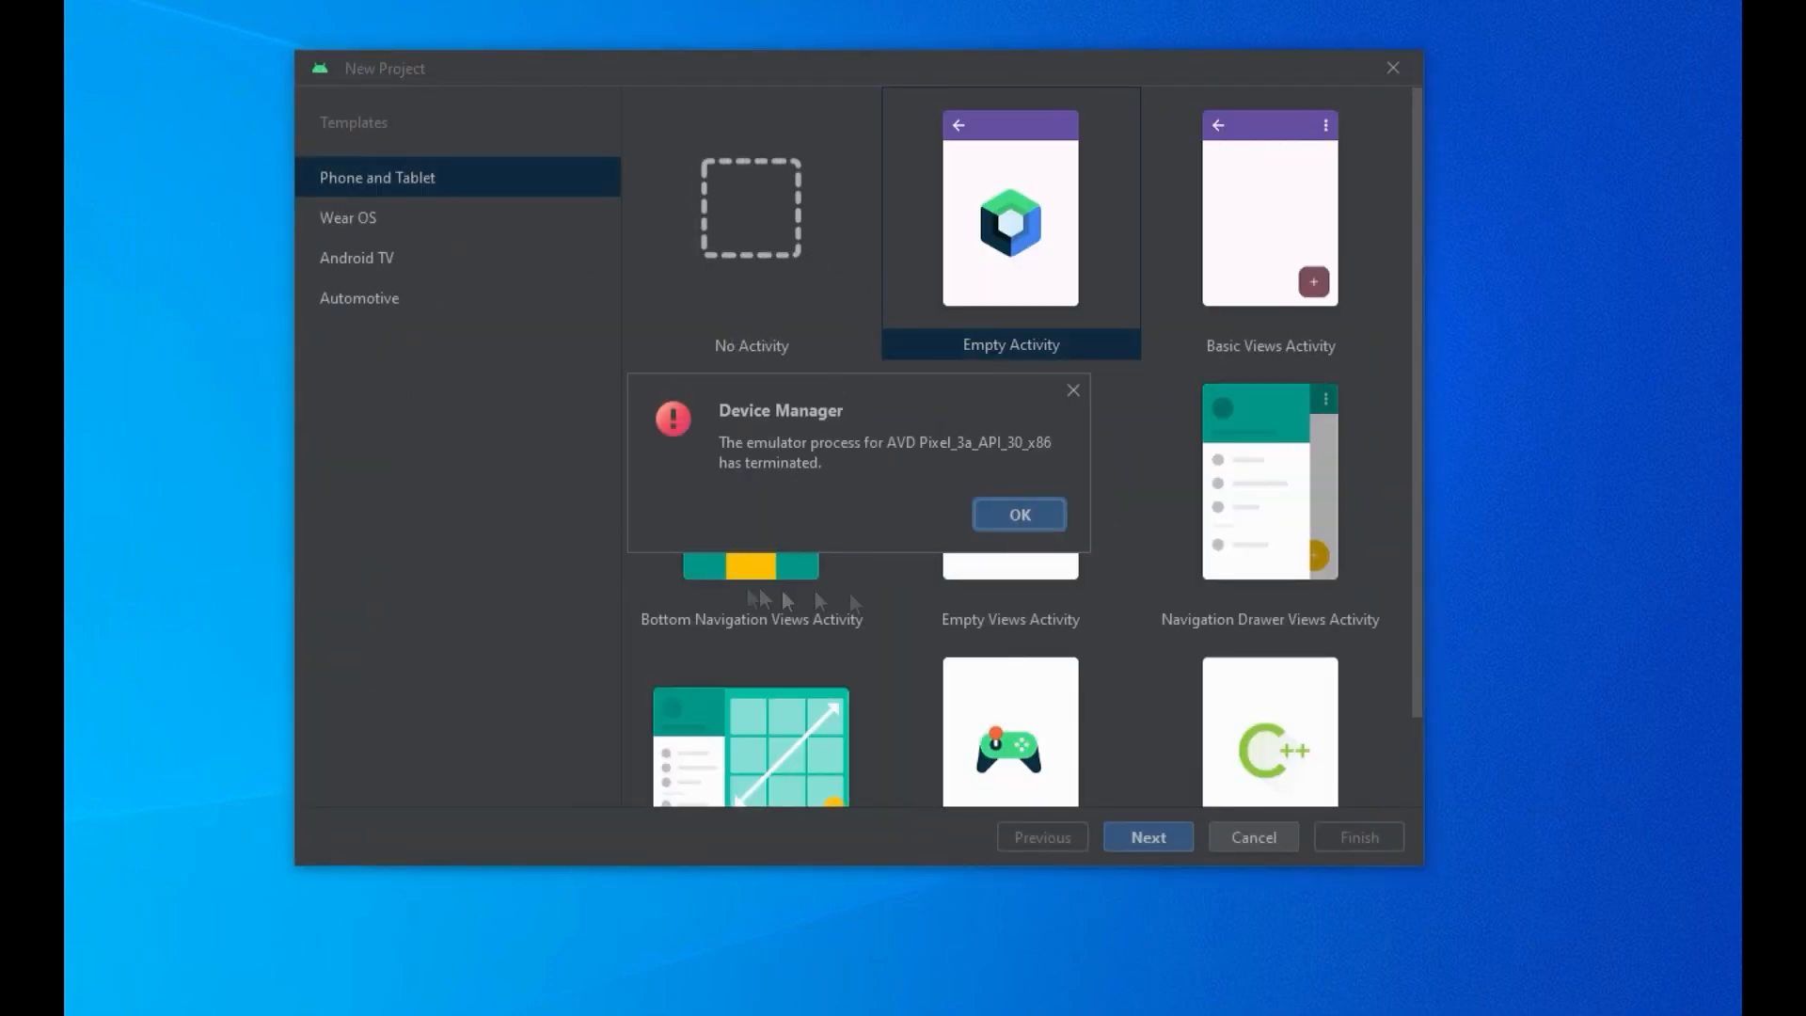
{"action": "left_click", "coordinate": [1022, 512]}
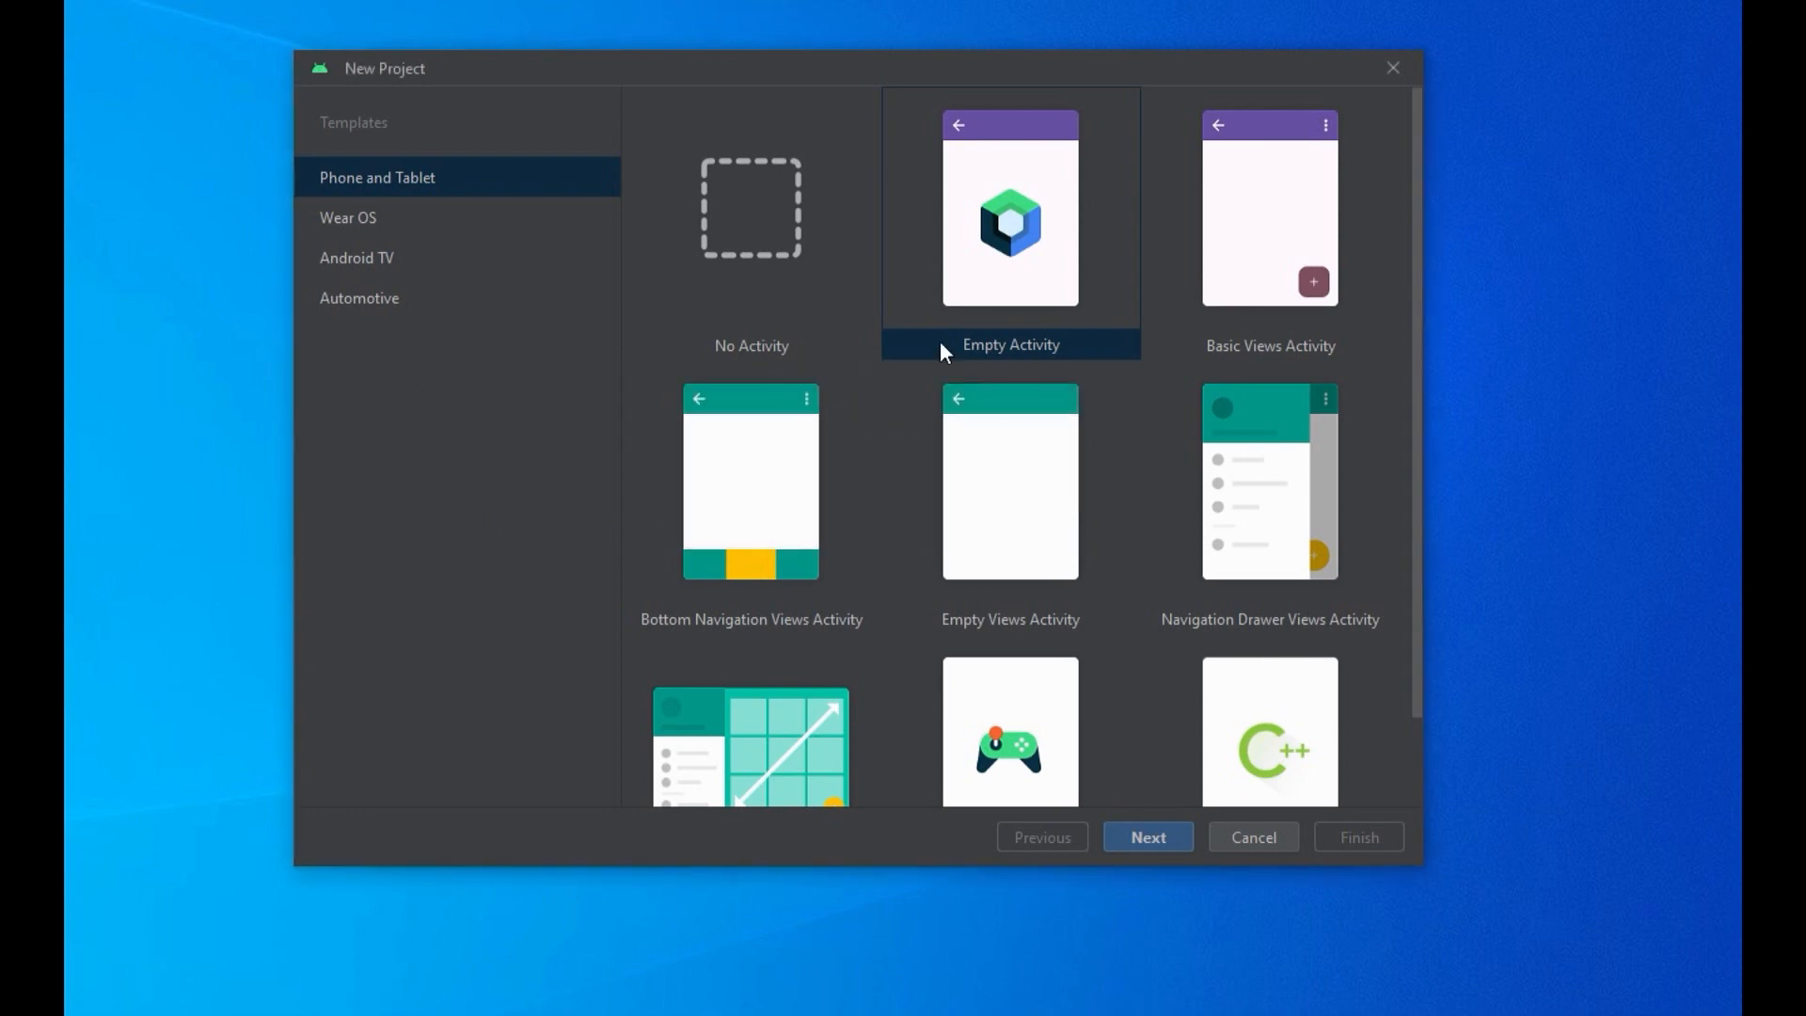
{"action": "left_click", "coordinate": [353, 217]}
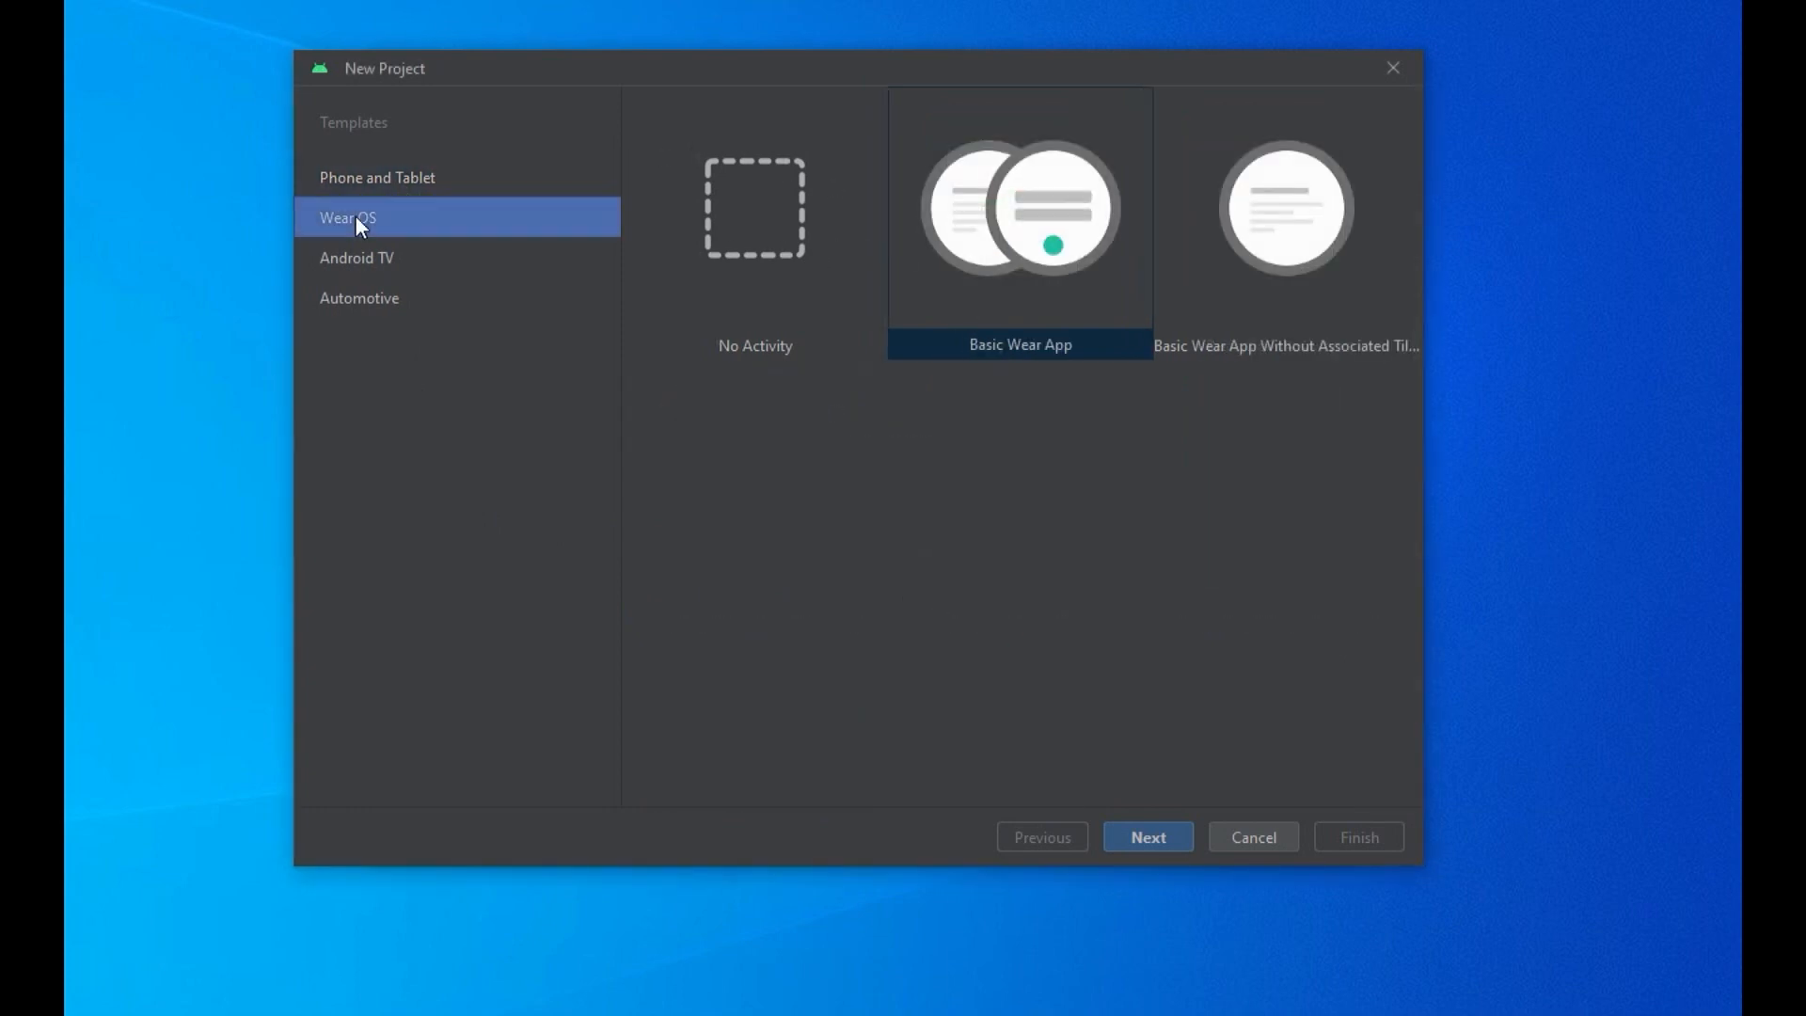
{"action": "left_click", "coordinate": [357, 263]}
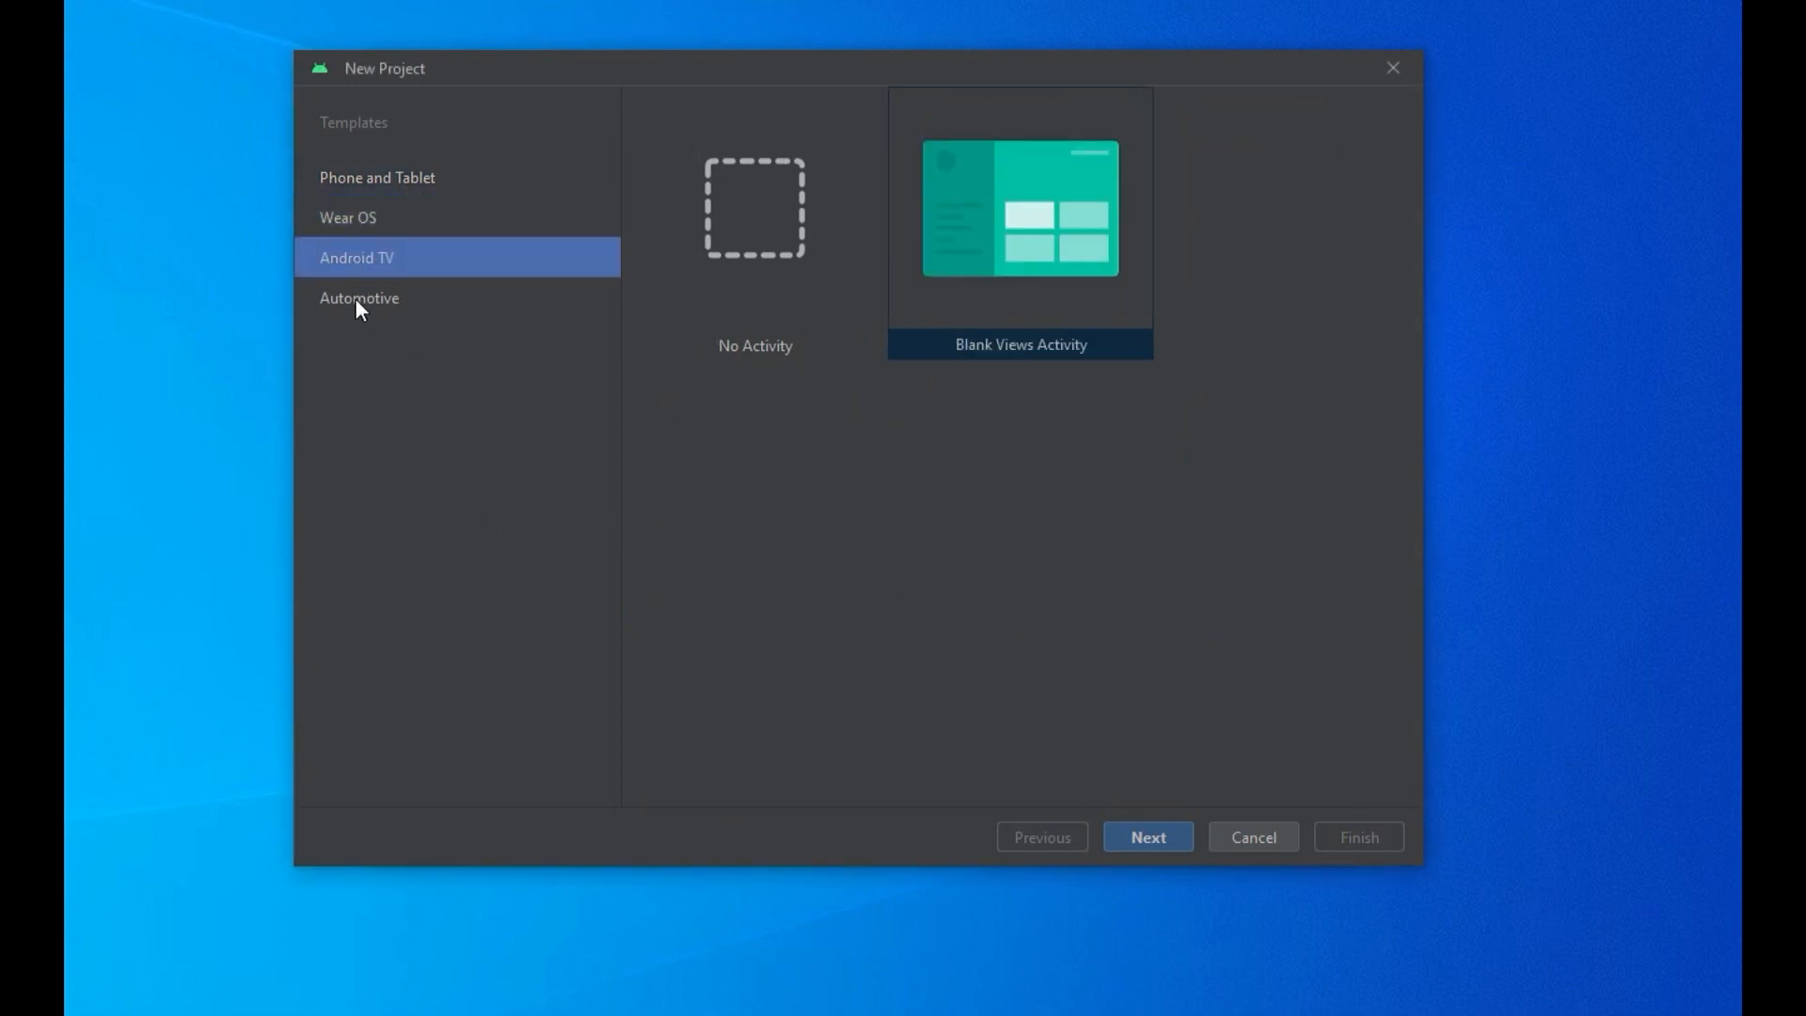
{"action": "left_click", "coordinate": [355, 299]}
{"action": "left_click", "coordinate": [354, 177]}
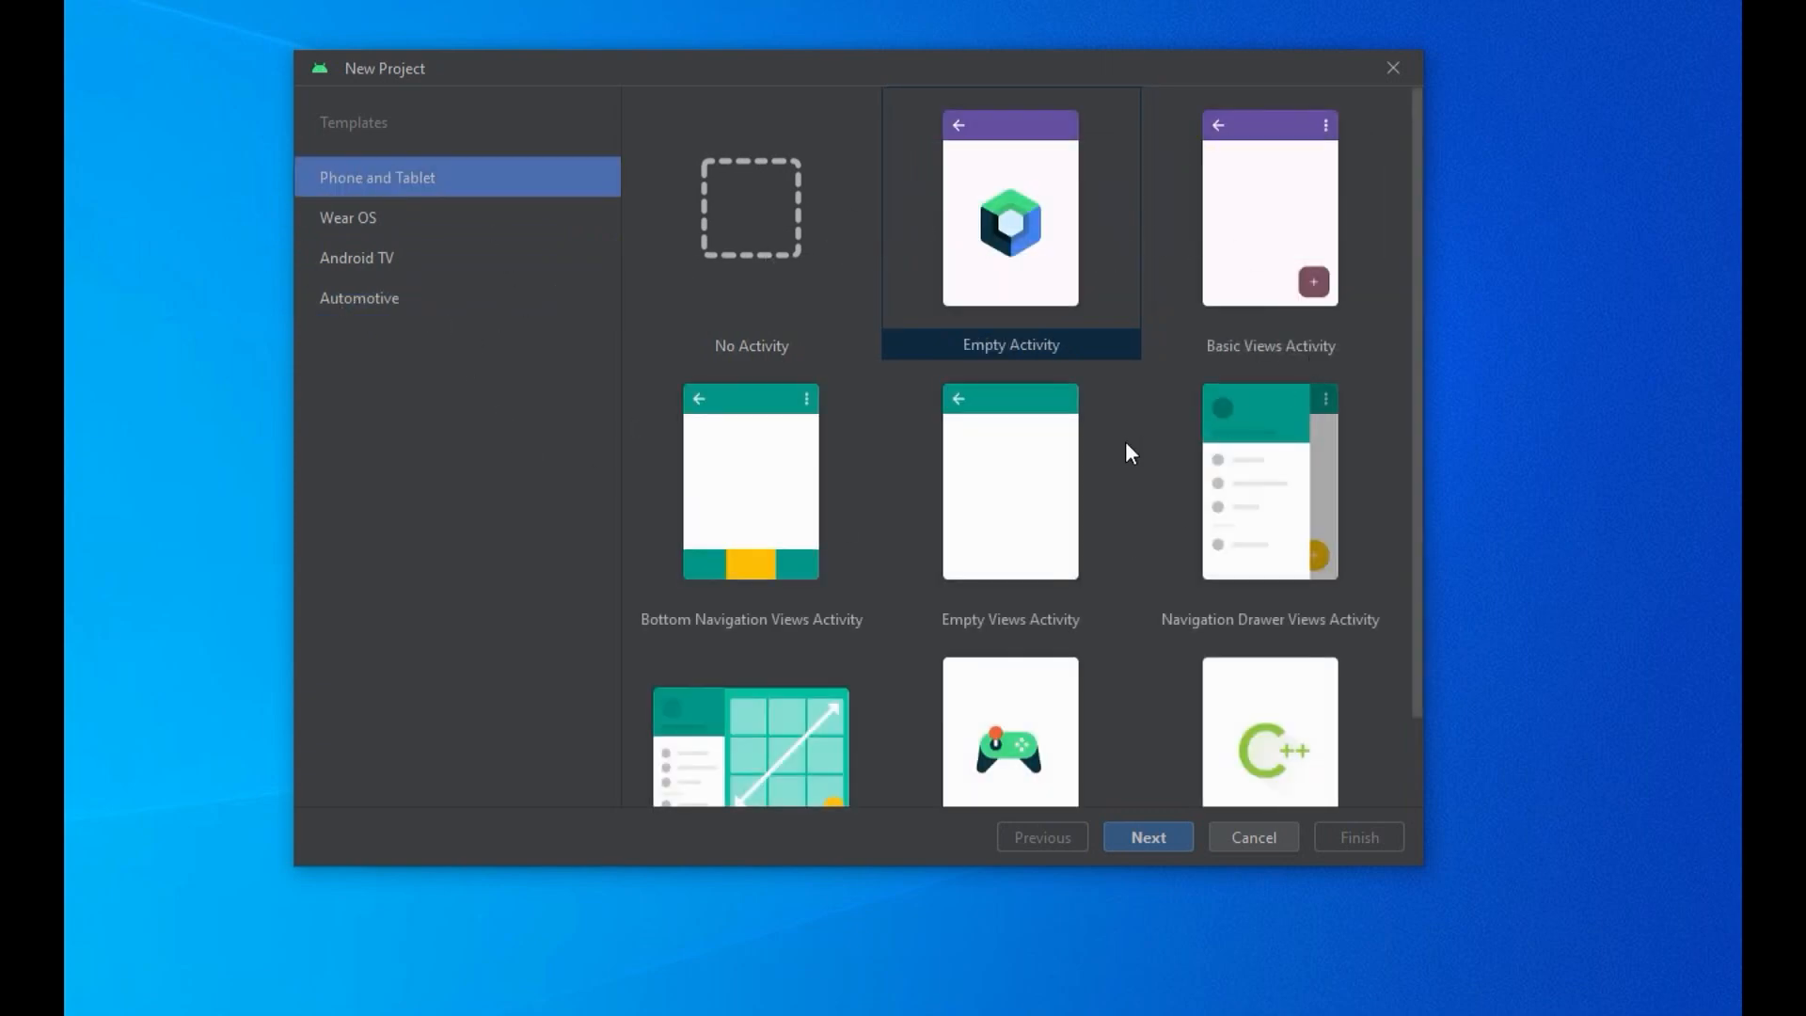
{"action": "scroll", "coordinate": [1125, 442], "scroll_direction": "down", "scroll_amount": 3}
{"action": "scroll", "coordinate": [1060, 654], "scroll_direction": "up", "scroll_amount": 3}
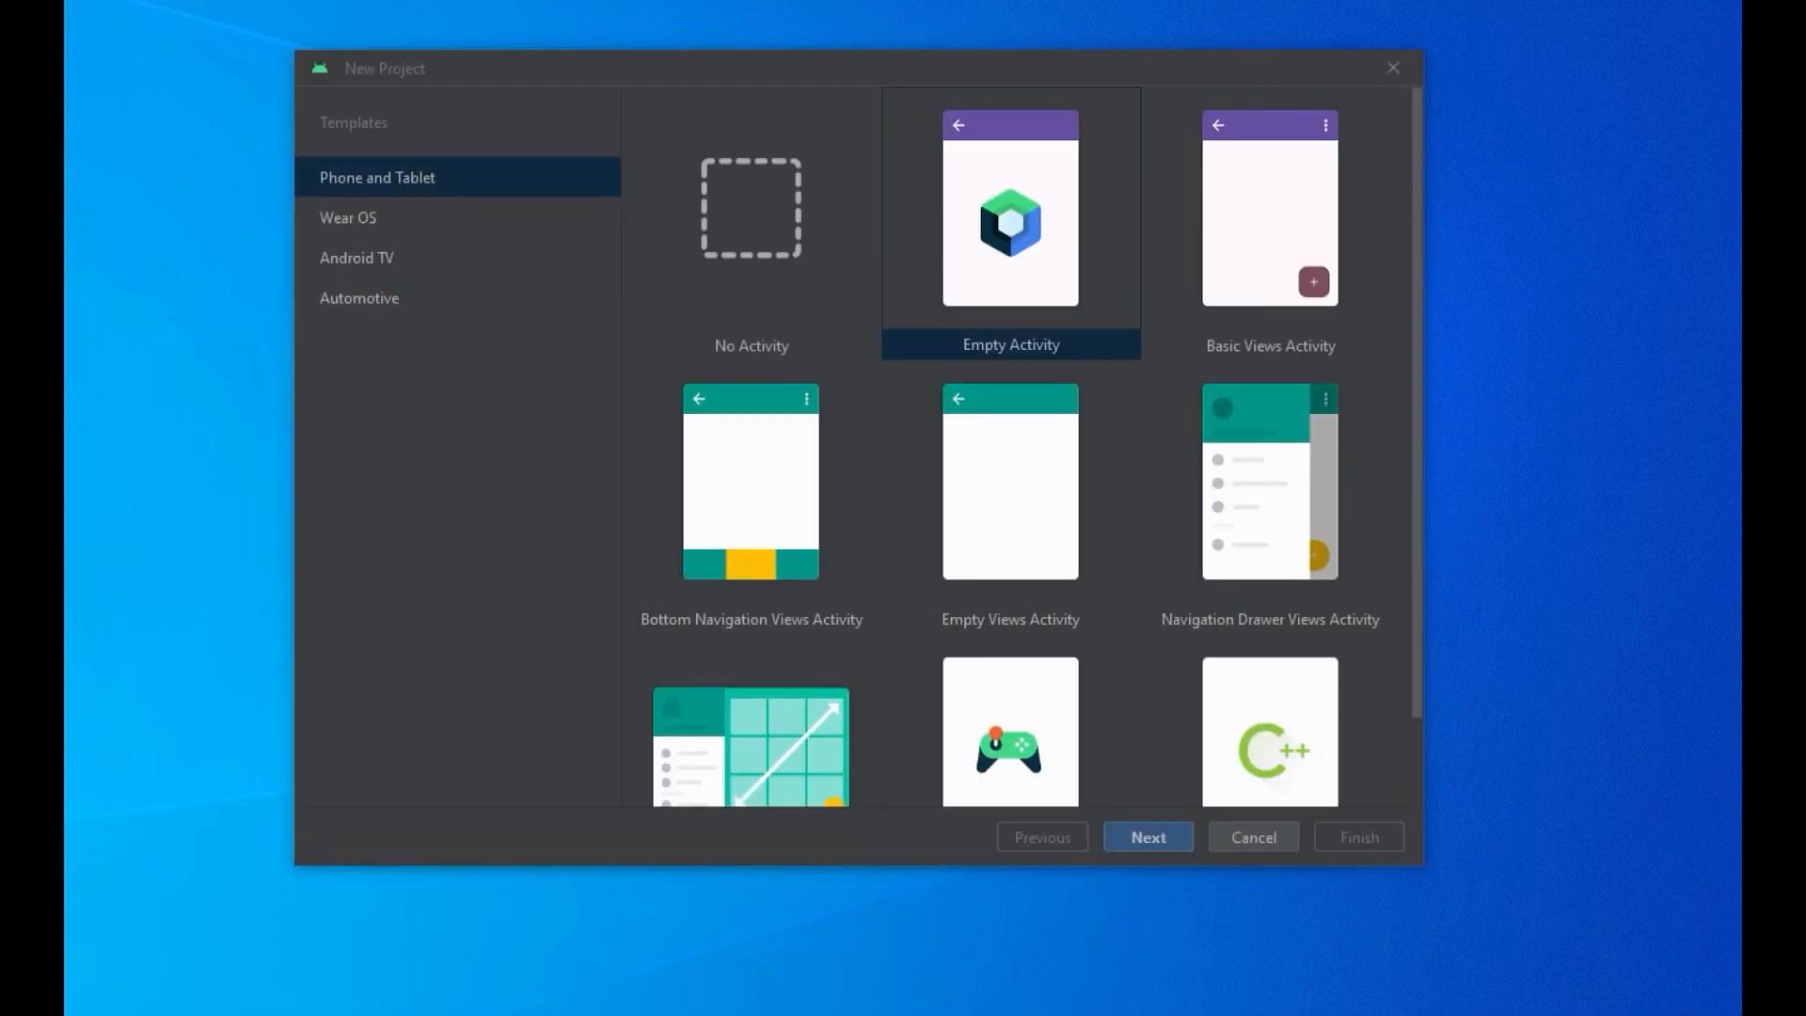
Step: Choose the Basic Views Activity template and name the project My First Android Application
{"action": "left_click", "coordinate": [1302, 233]}
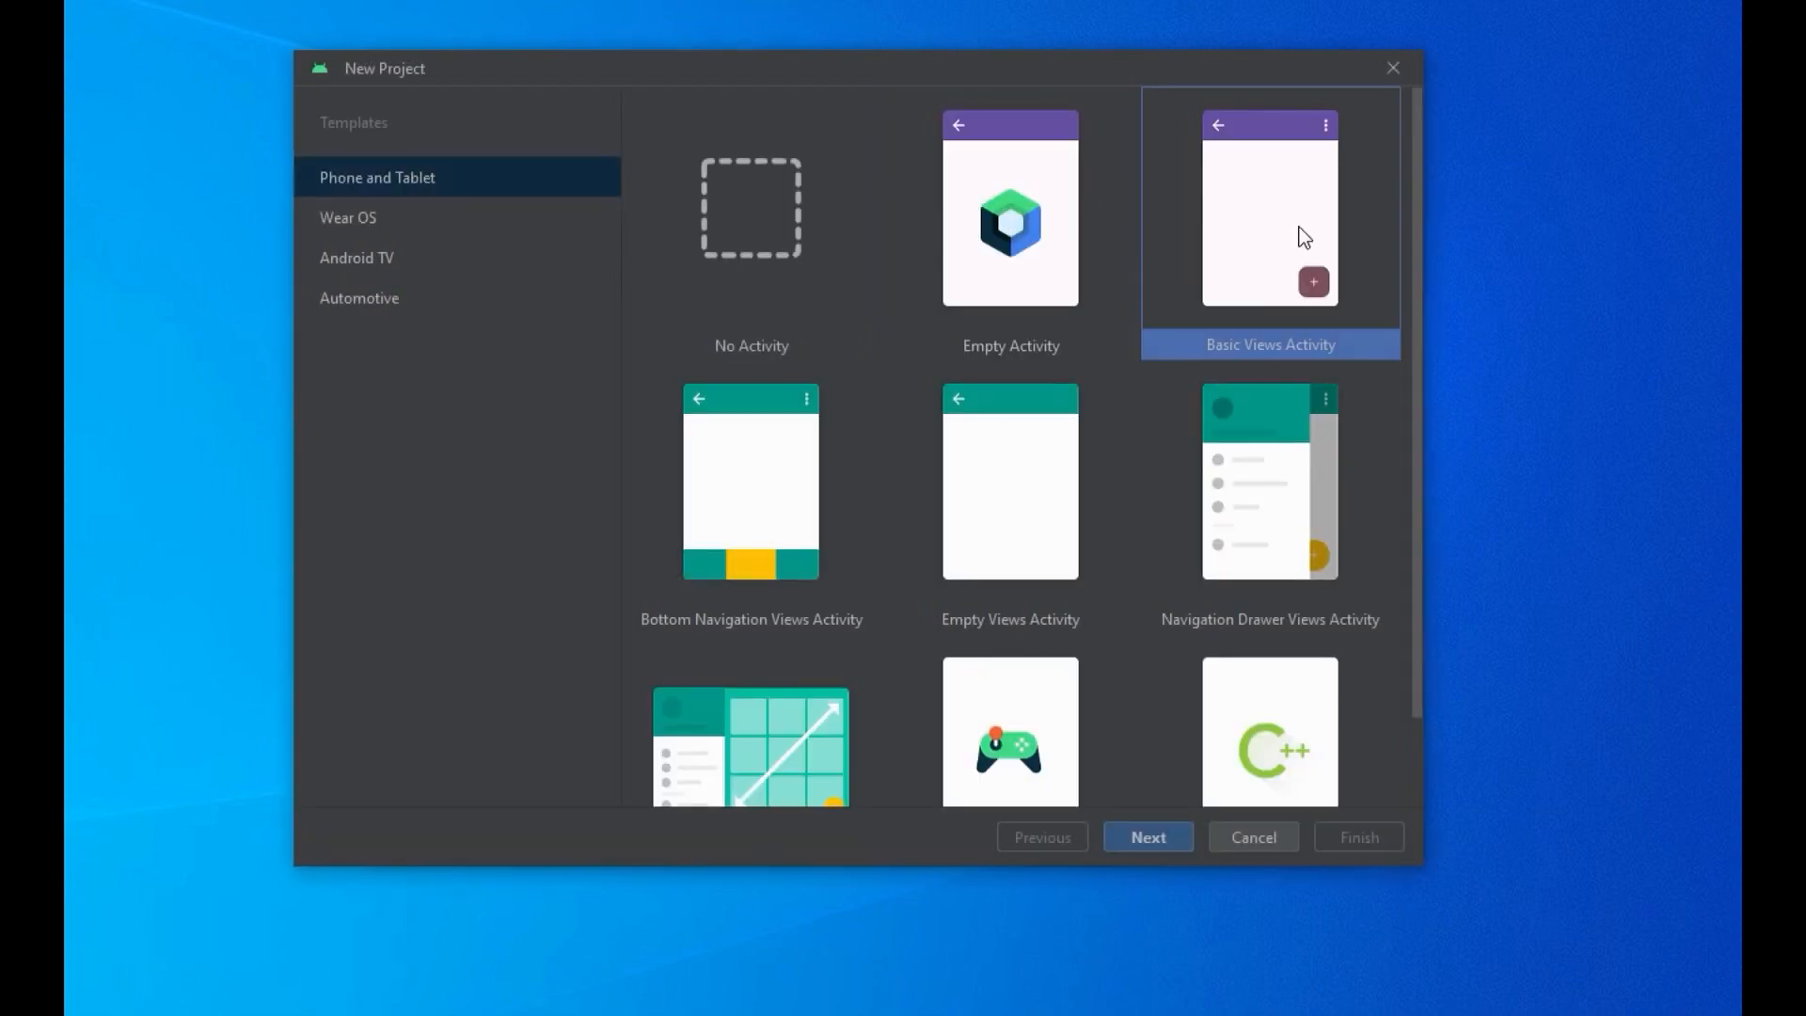
{"action": "left_click", "coordinate": [1148, 837]}
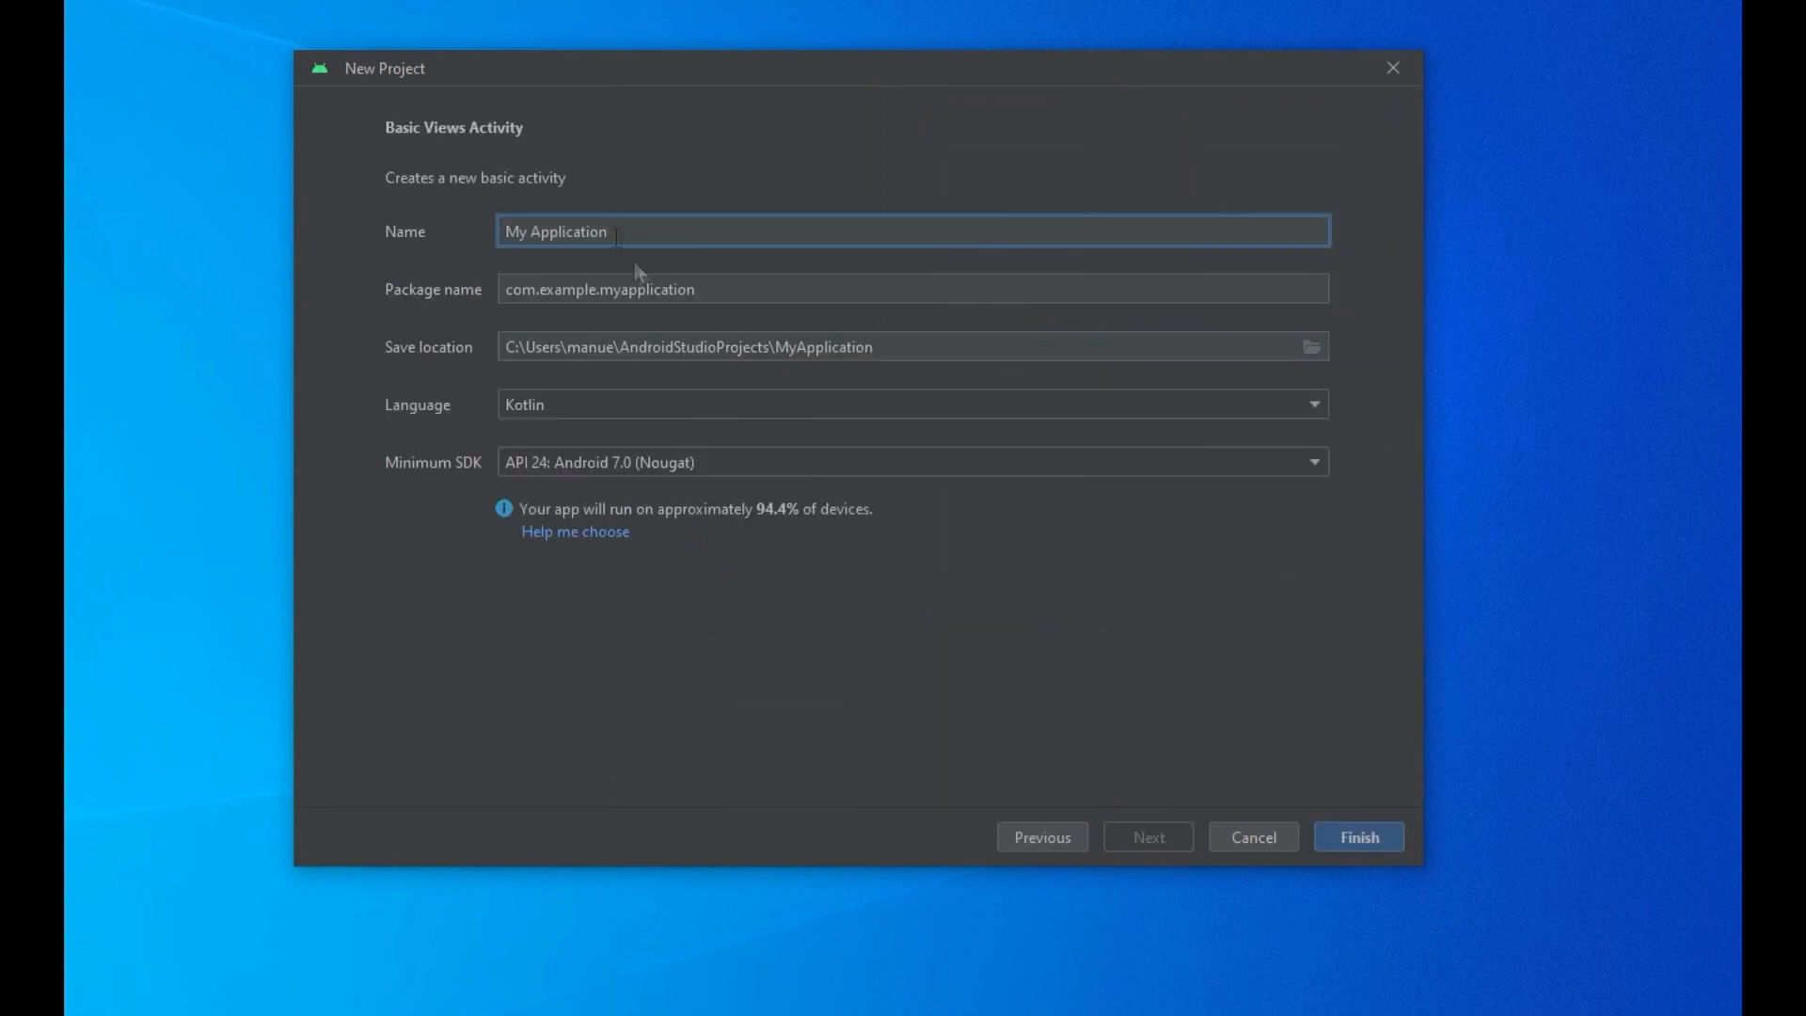
{"action": "left_click_drag", "start_coordinate": [616, 234], "coordinate": [528, 235]}
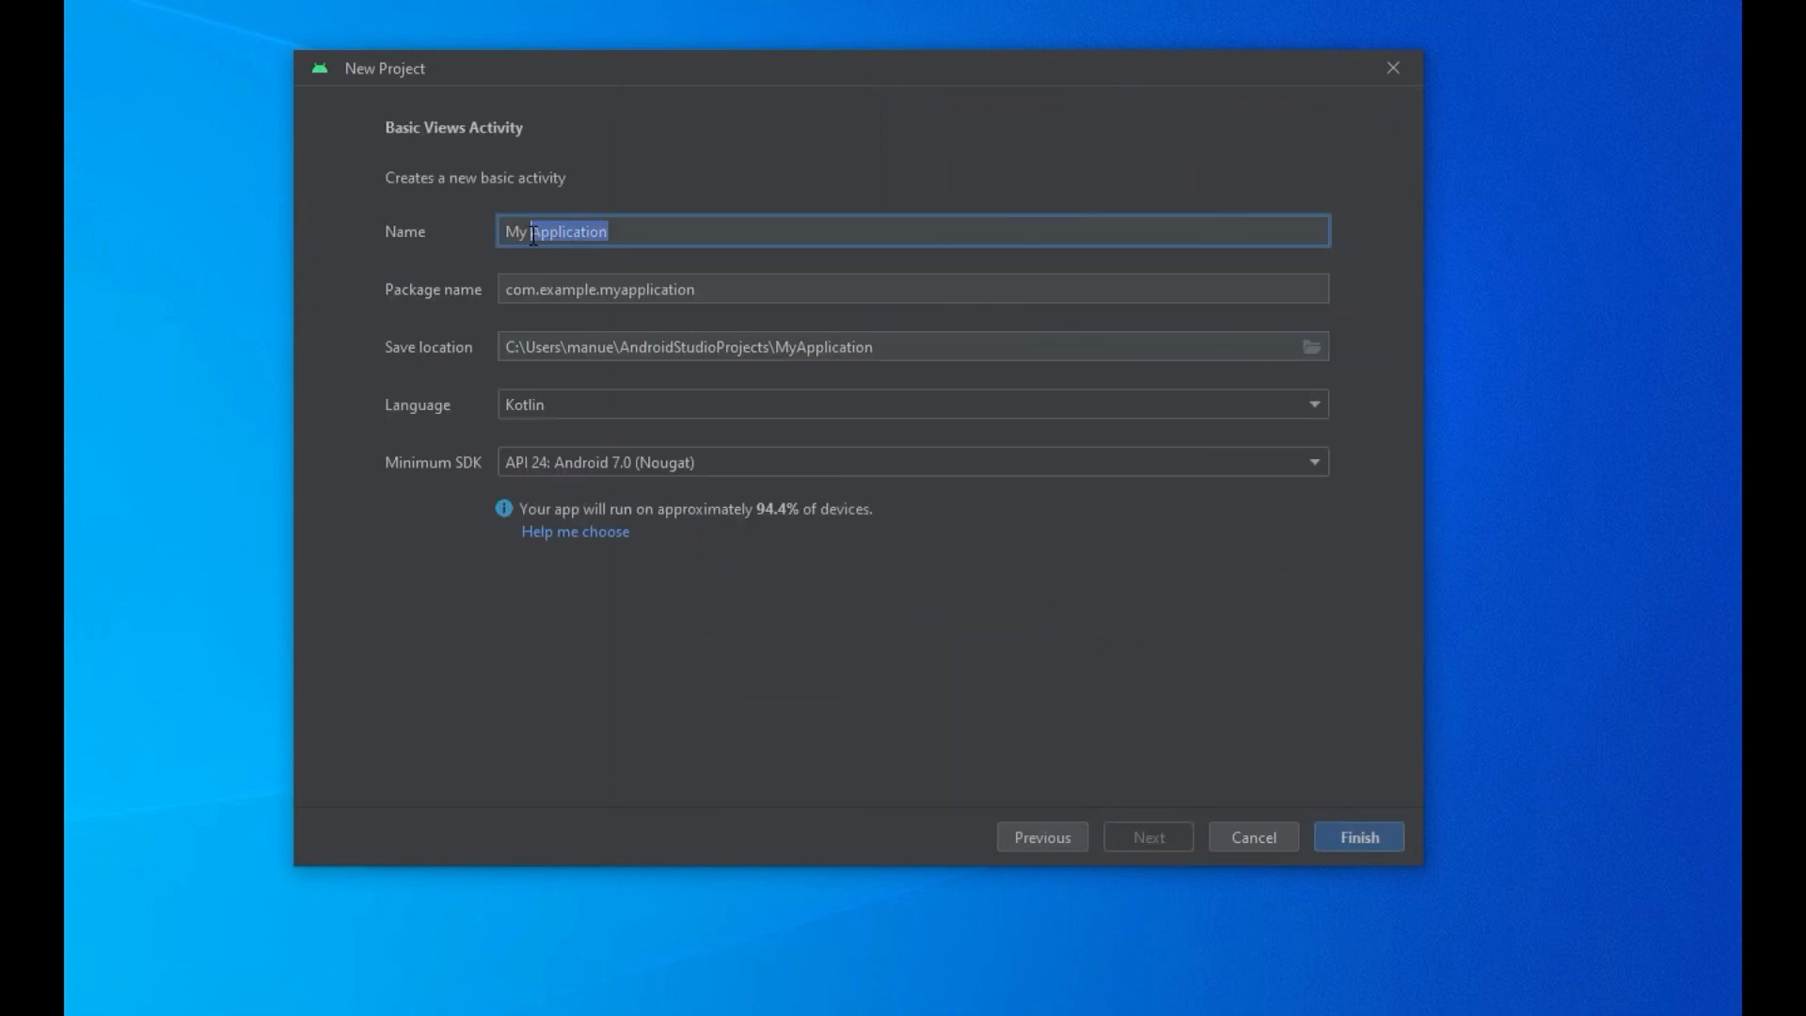
{"action": "type", "text": "First Android Applicatio"}
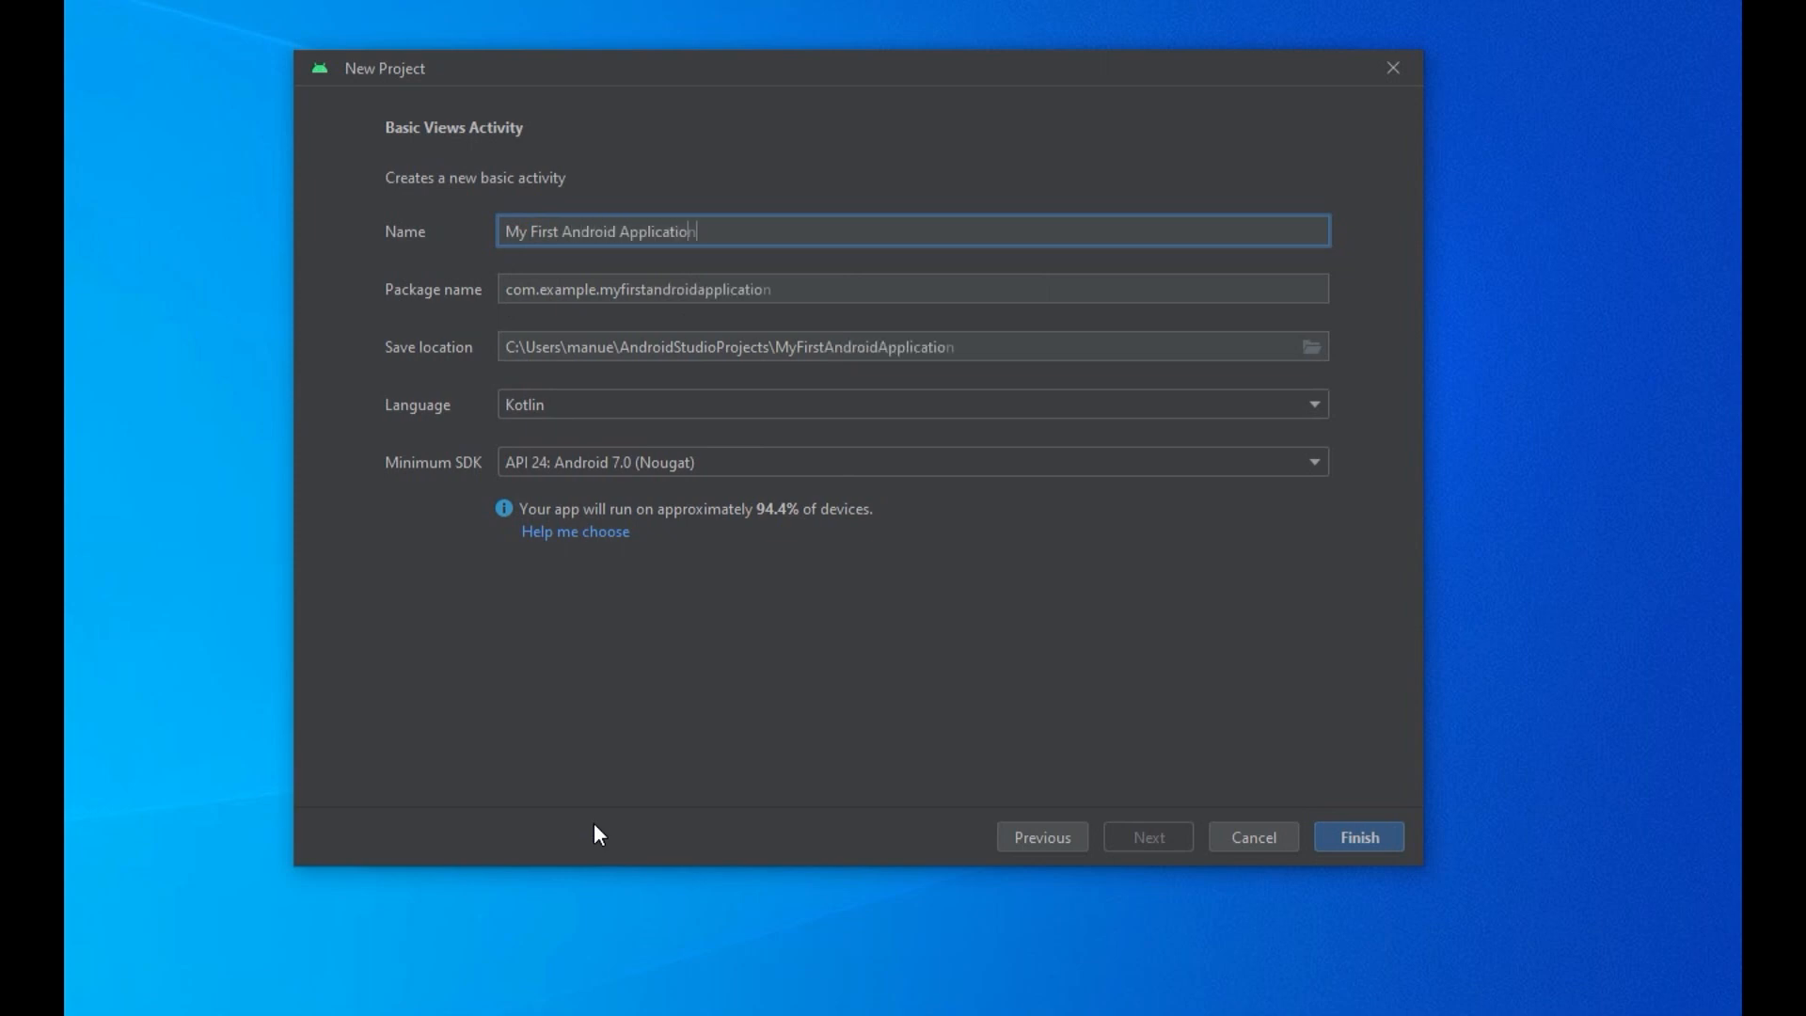
Step: Change the drive in the project's save location to d:, keeping the rest of the path
{"action": "left_click", "coordinate": [516, 347]}
{"action": "key", "text": "BackSpace"}
{"action": "key", "text": "BackSpace"}
{"action": "type", "text": "d"}
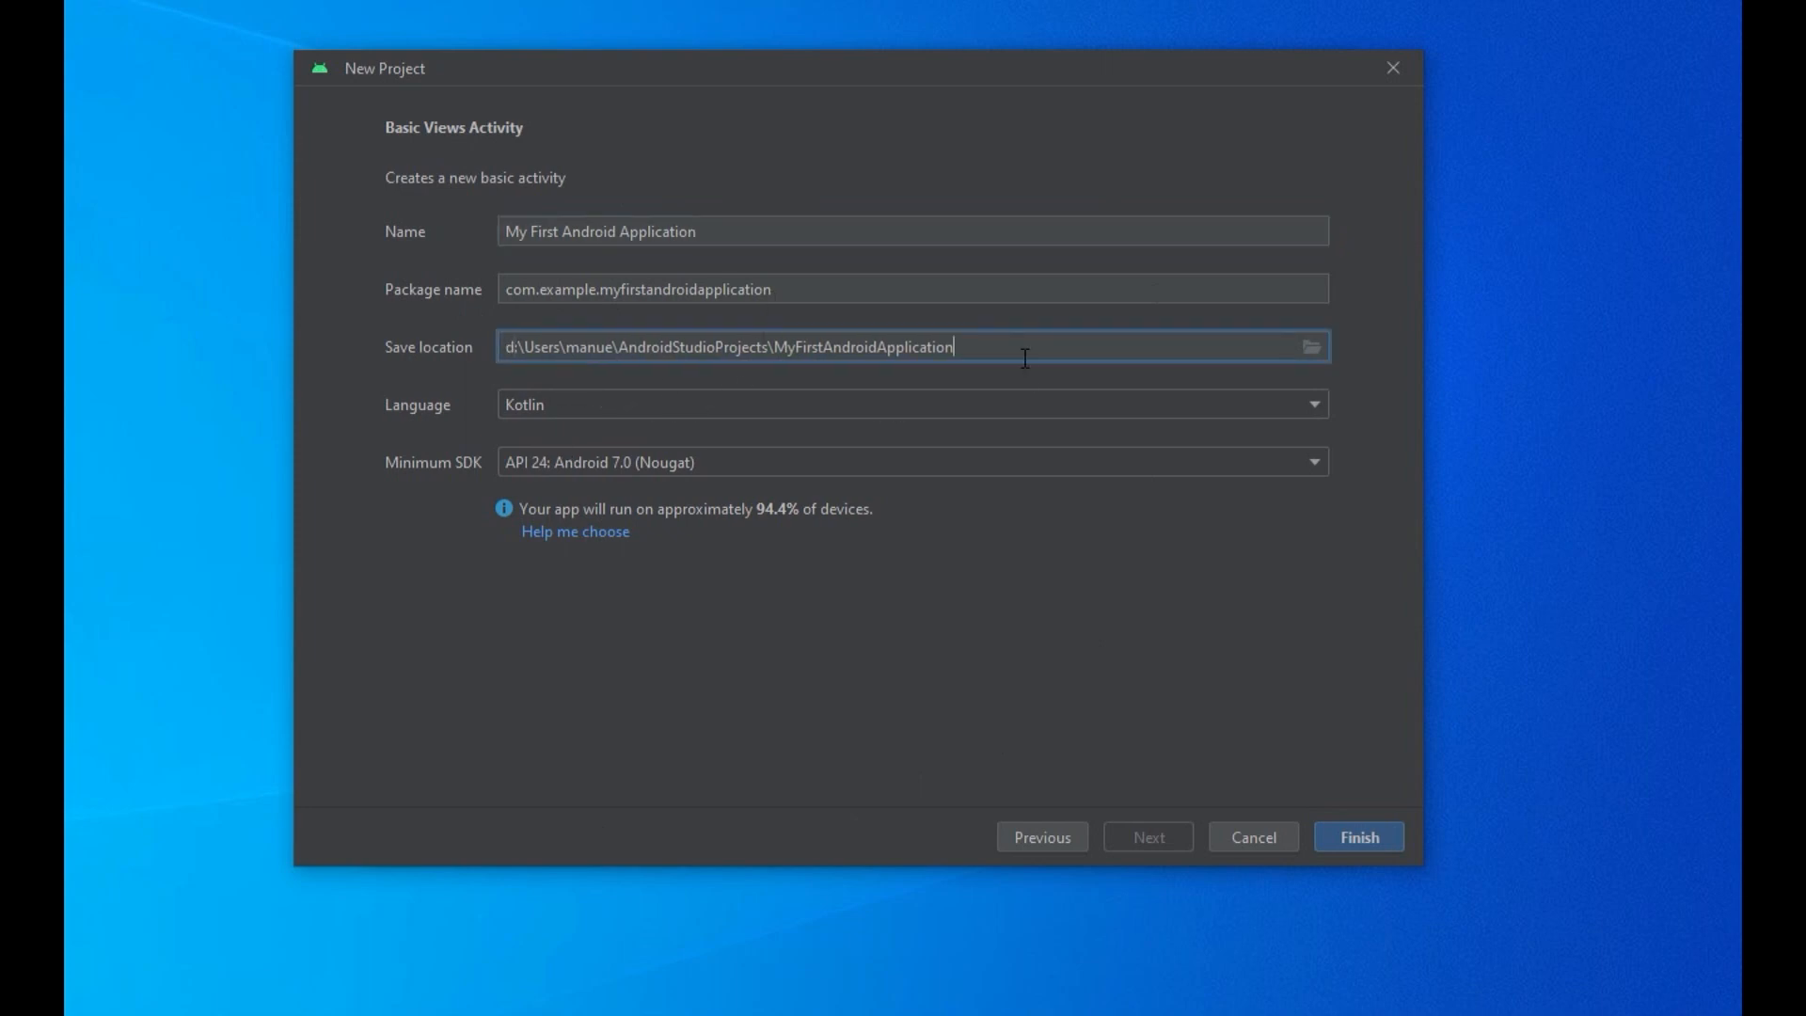
Step: Try API 23: Android 6.0 (Marshmallow) and API 21: Android 5.0 (Lollipop) as the project's minimum SDK
{"action": "left_click", "coordinate": [1268, 466]}
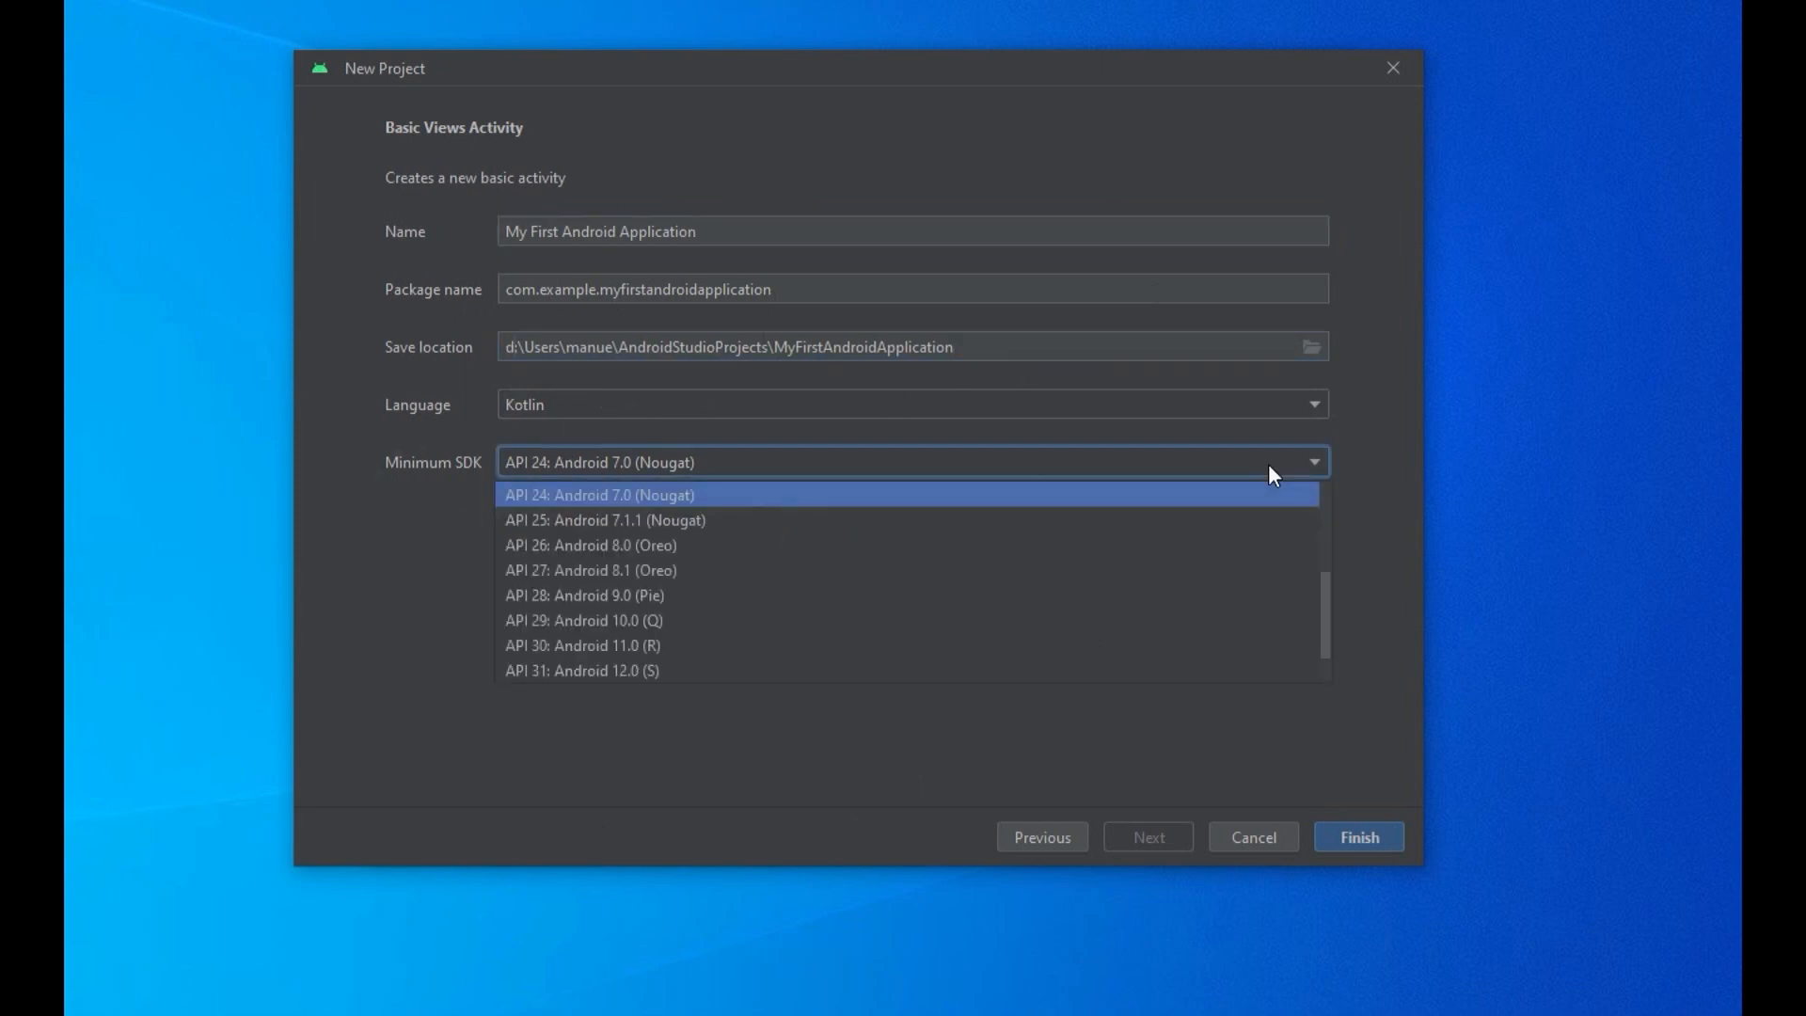
{"action": "left_click_drag", "start_coordinate": [1326, 604], "coordinate": [1347, 471]}
{"action": "left_click", "coordinate": [1339, 467]}
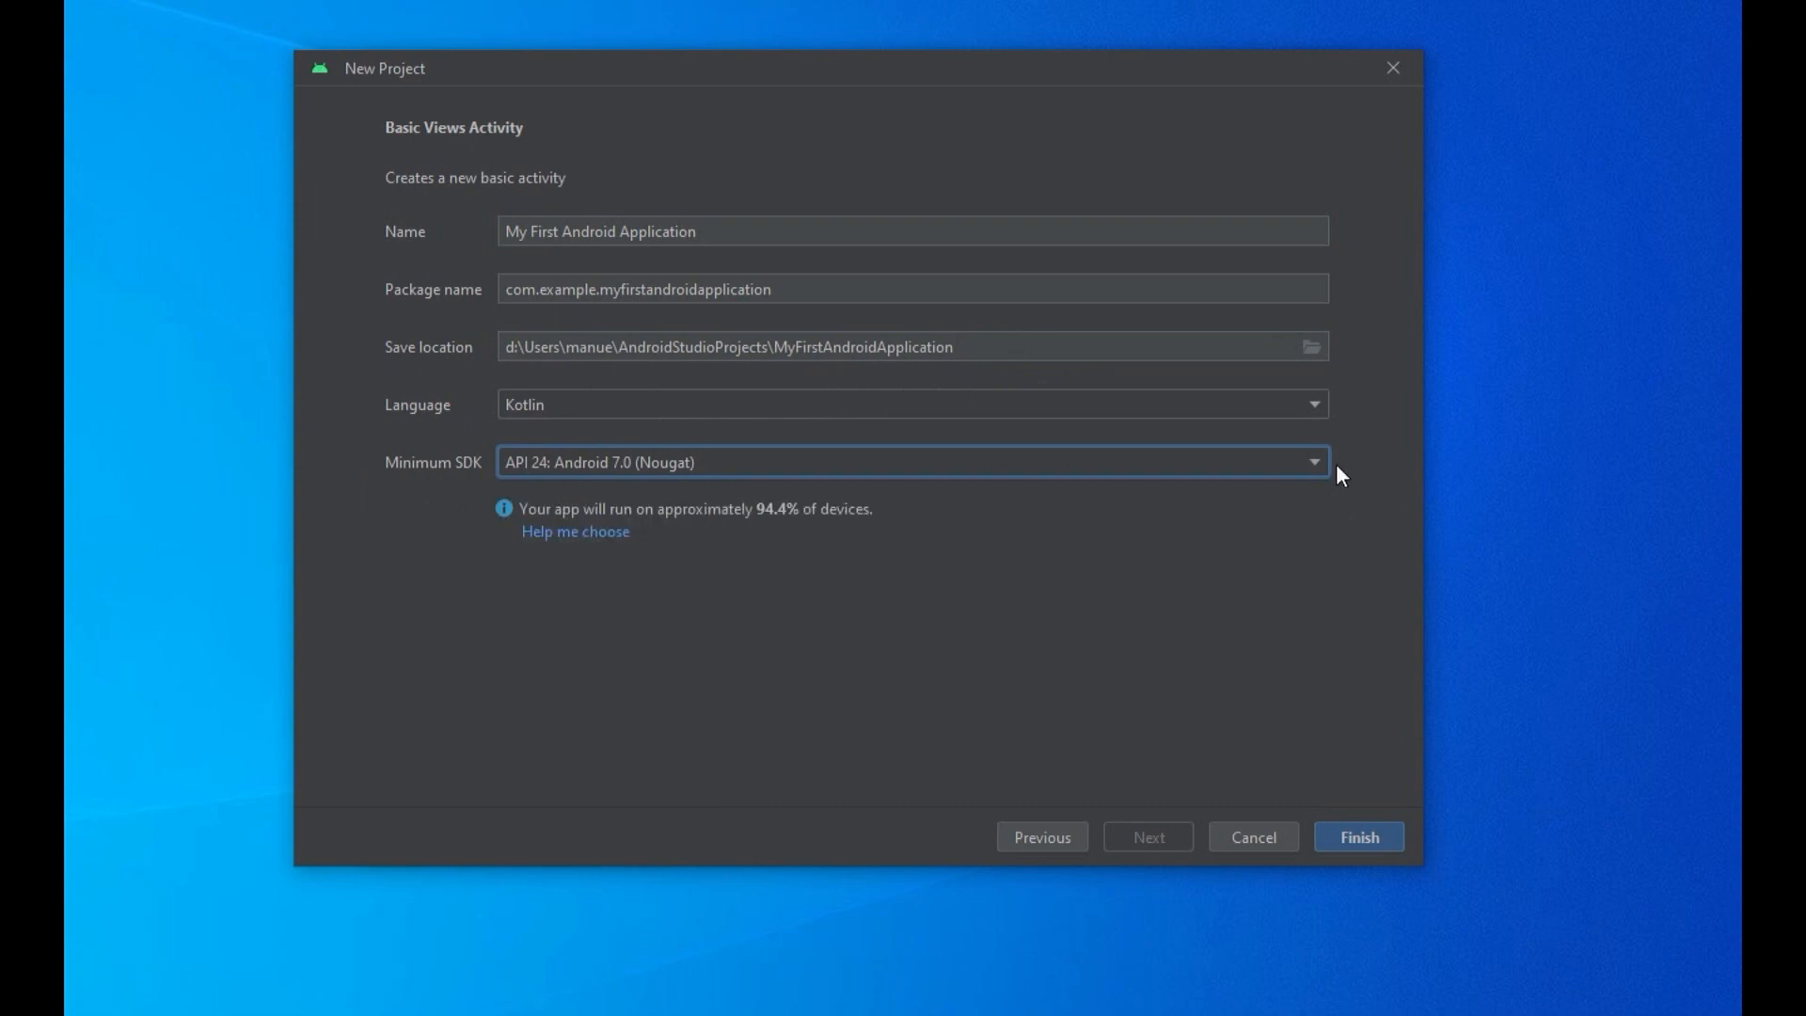
{"action": "left_click", "coordinate": [1321, 461]}
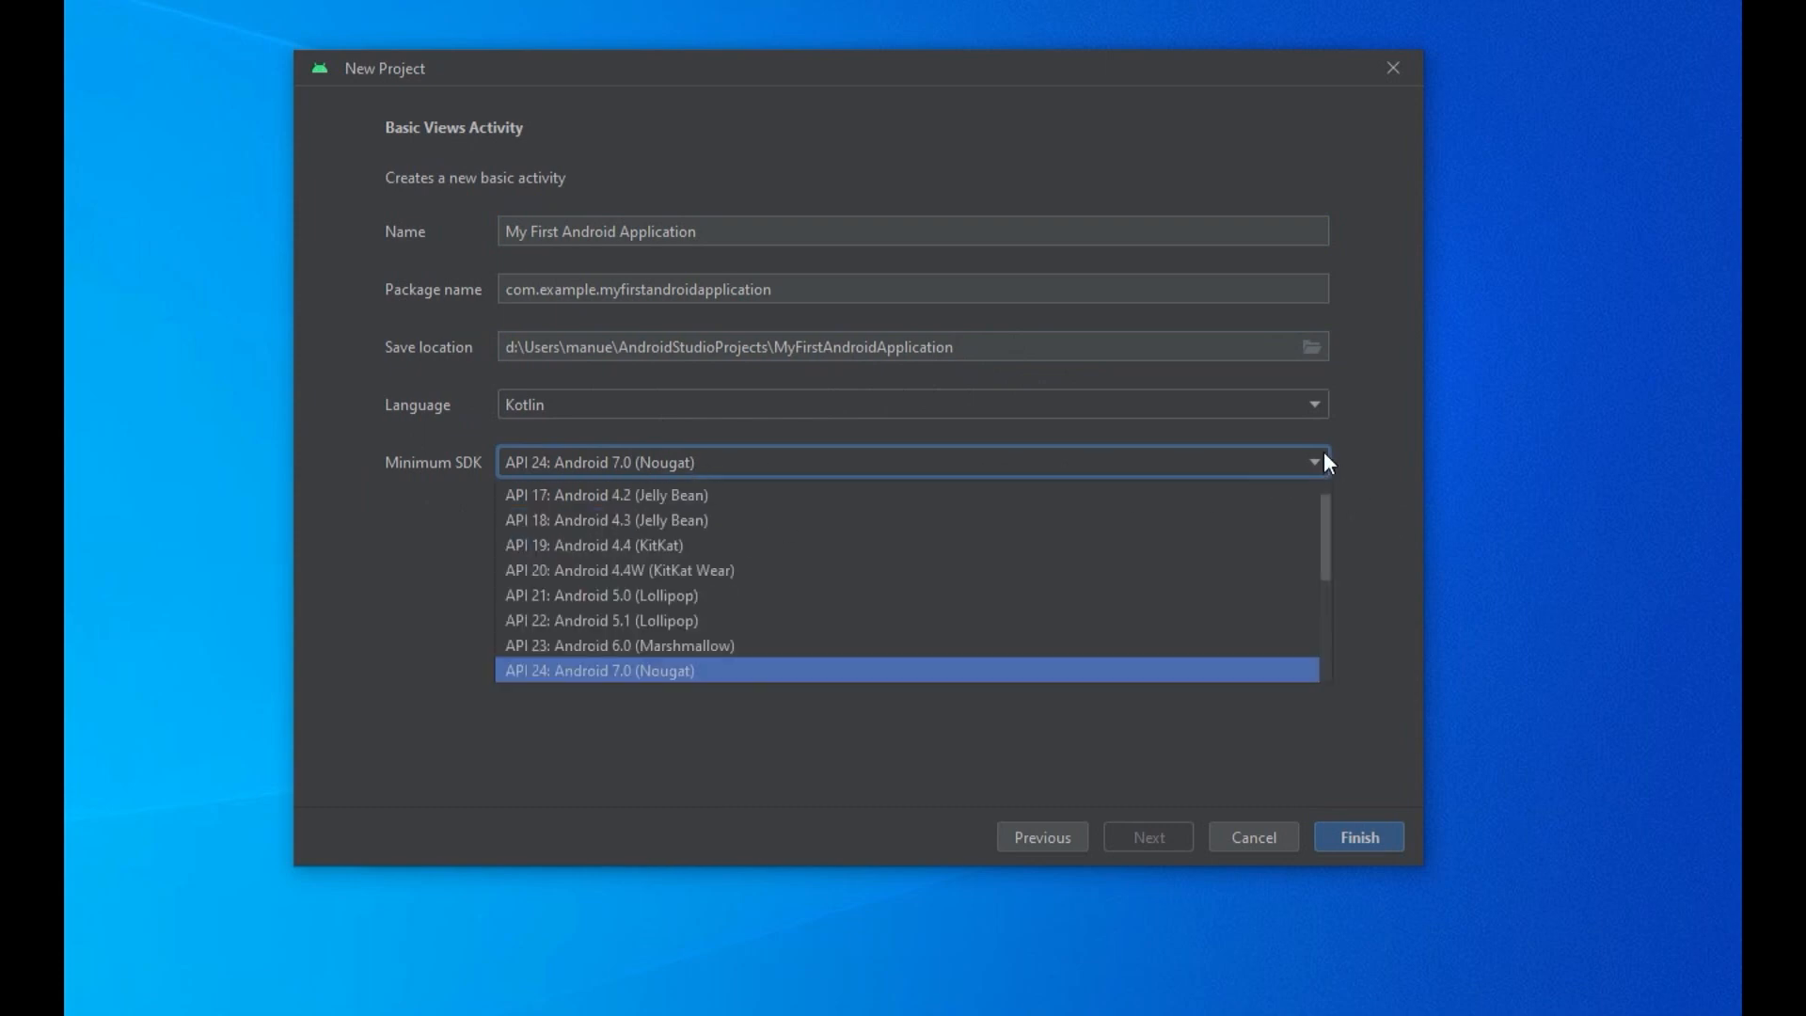
{"action": "left_click", "coordinate": [802, 643]}
{"action": "left_click", "coordinate": [1316, 461]}
{"action": "left_click", "coordinate": [816, 595]}
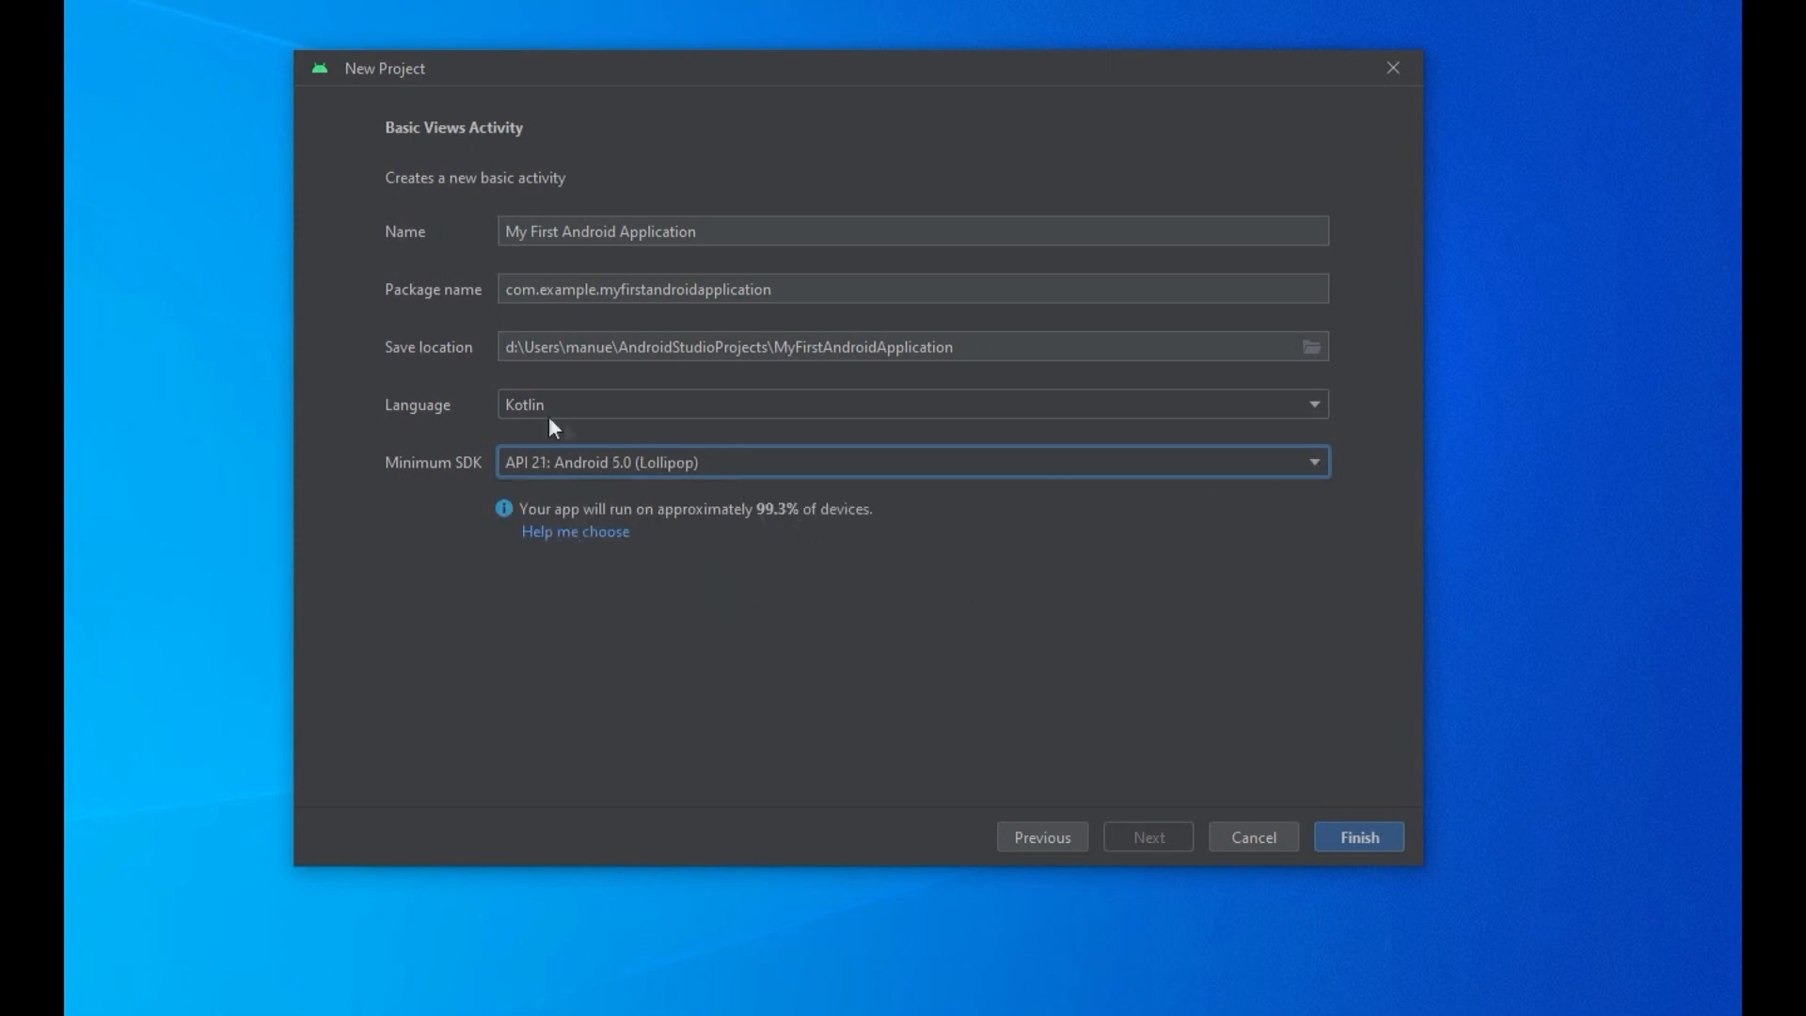
Step: Set the minimum SDK to API 24: Android 7.0 (Nougat) and create the project
{"action": "left_click", "coordinate": [1321, 463]}
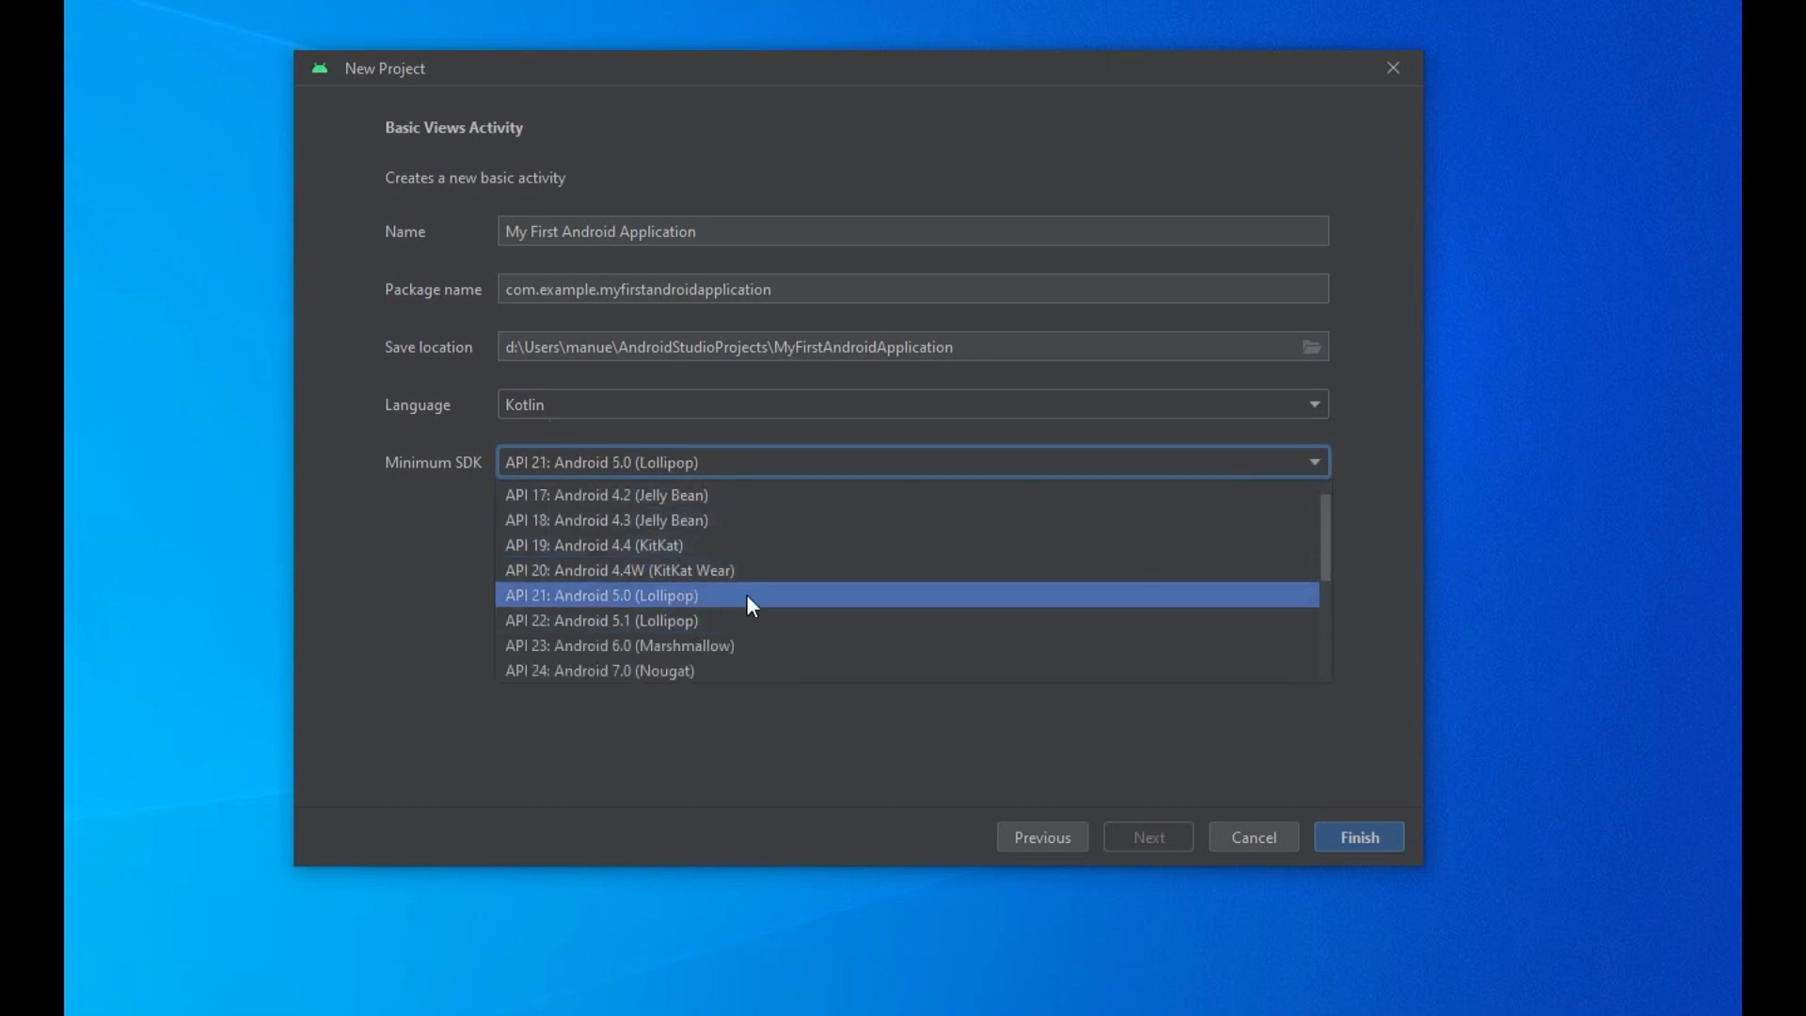
{"action": "left_click", "coordinate": [664, 669]}
{"action": "left_click", "coordinate": [1385, 833]}
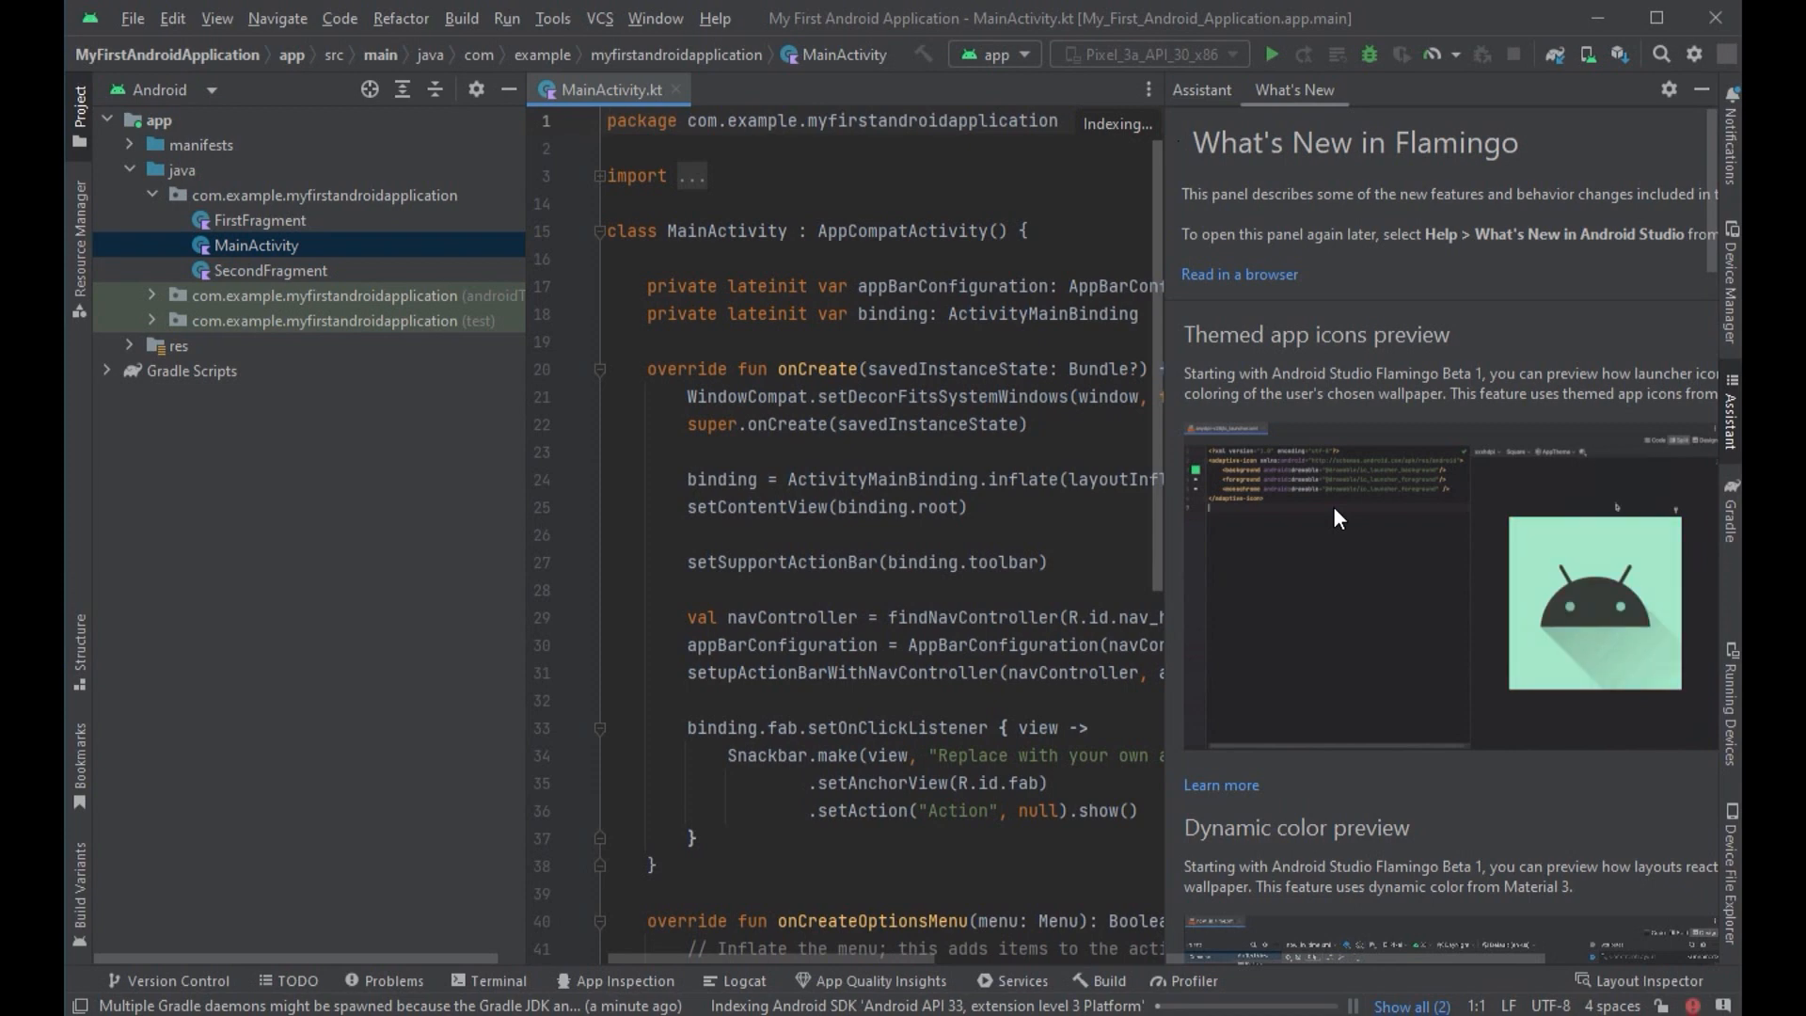
Step: Hide the What's New information and look through the code of MainActivity.kt
{"action": "left_click", "coordinate": [1701, 89]}
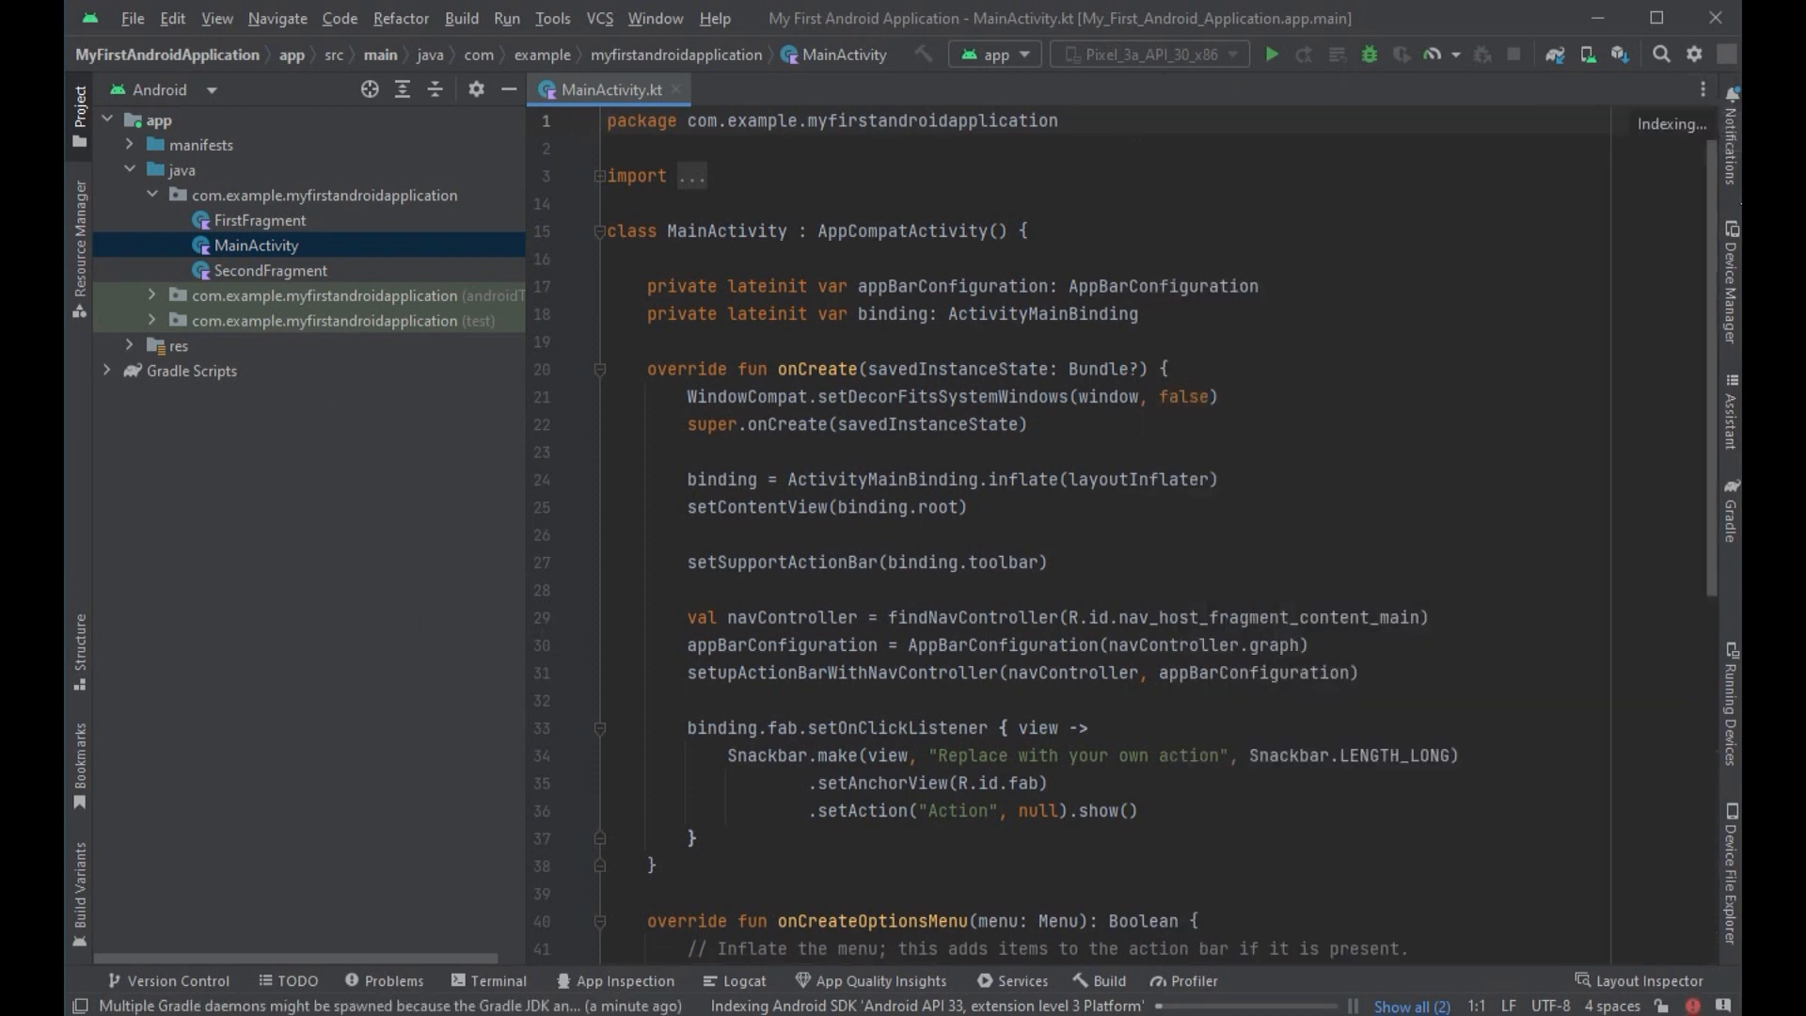
{"action": "scroll", "coordinate": [1034, 470], "scroll_direction": "down", "scroll_amount": 10}
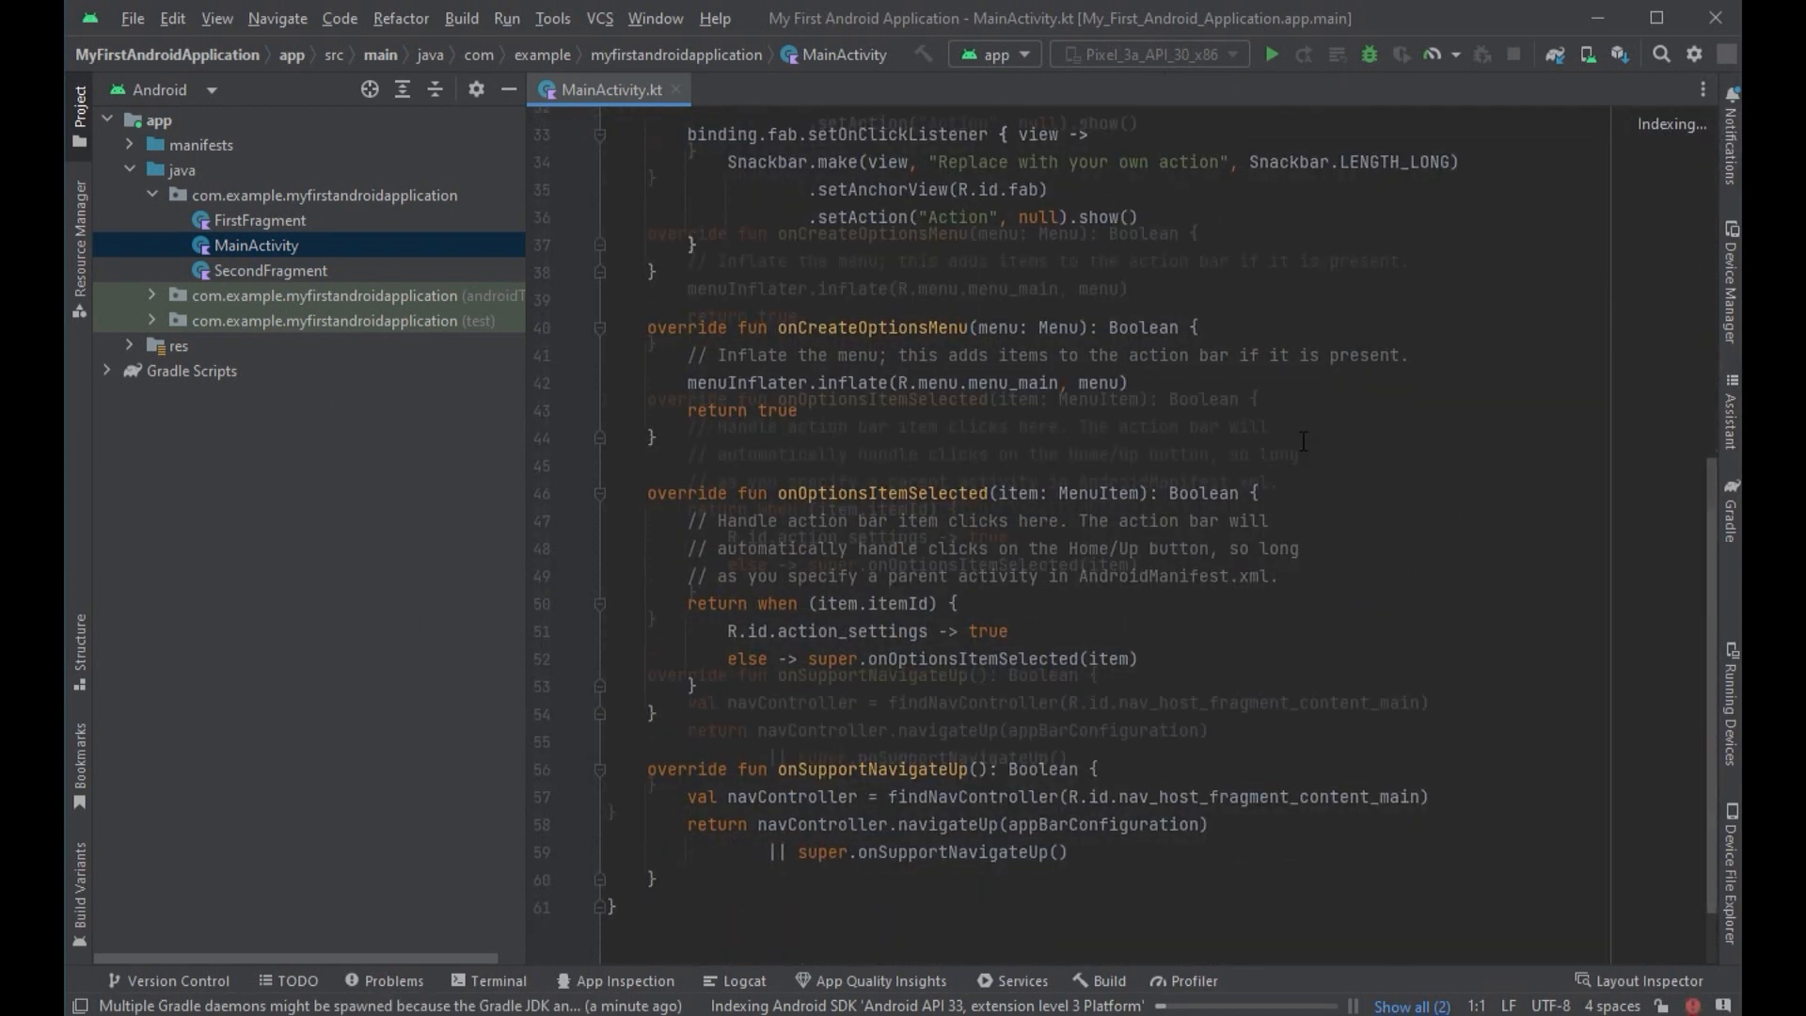
{"action": "scroll", "coordinate": [1411, 468], "scroll_direction": "up", "scroll_amount": 4}
{"action": "scroll", "coordinate": [1410, 468], "scroll_direction": "up", "scroll_amount": 8}
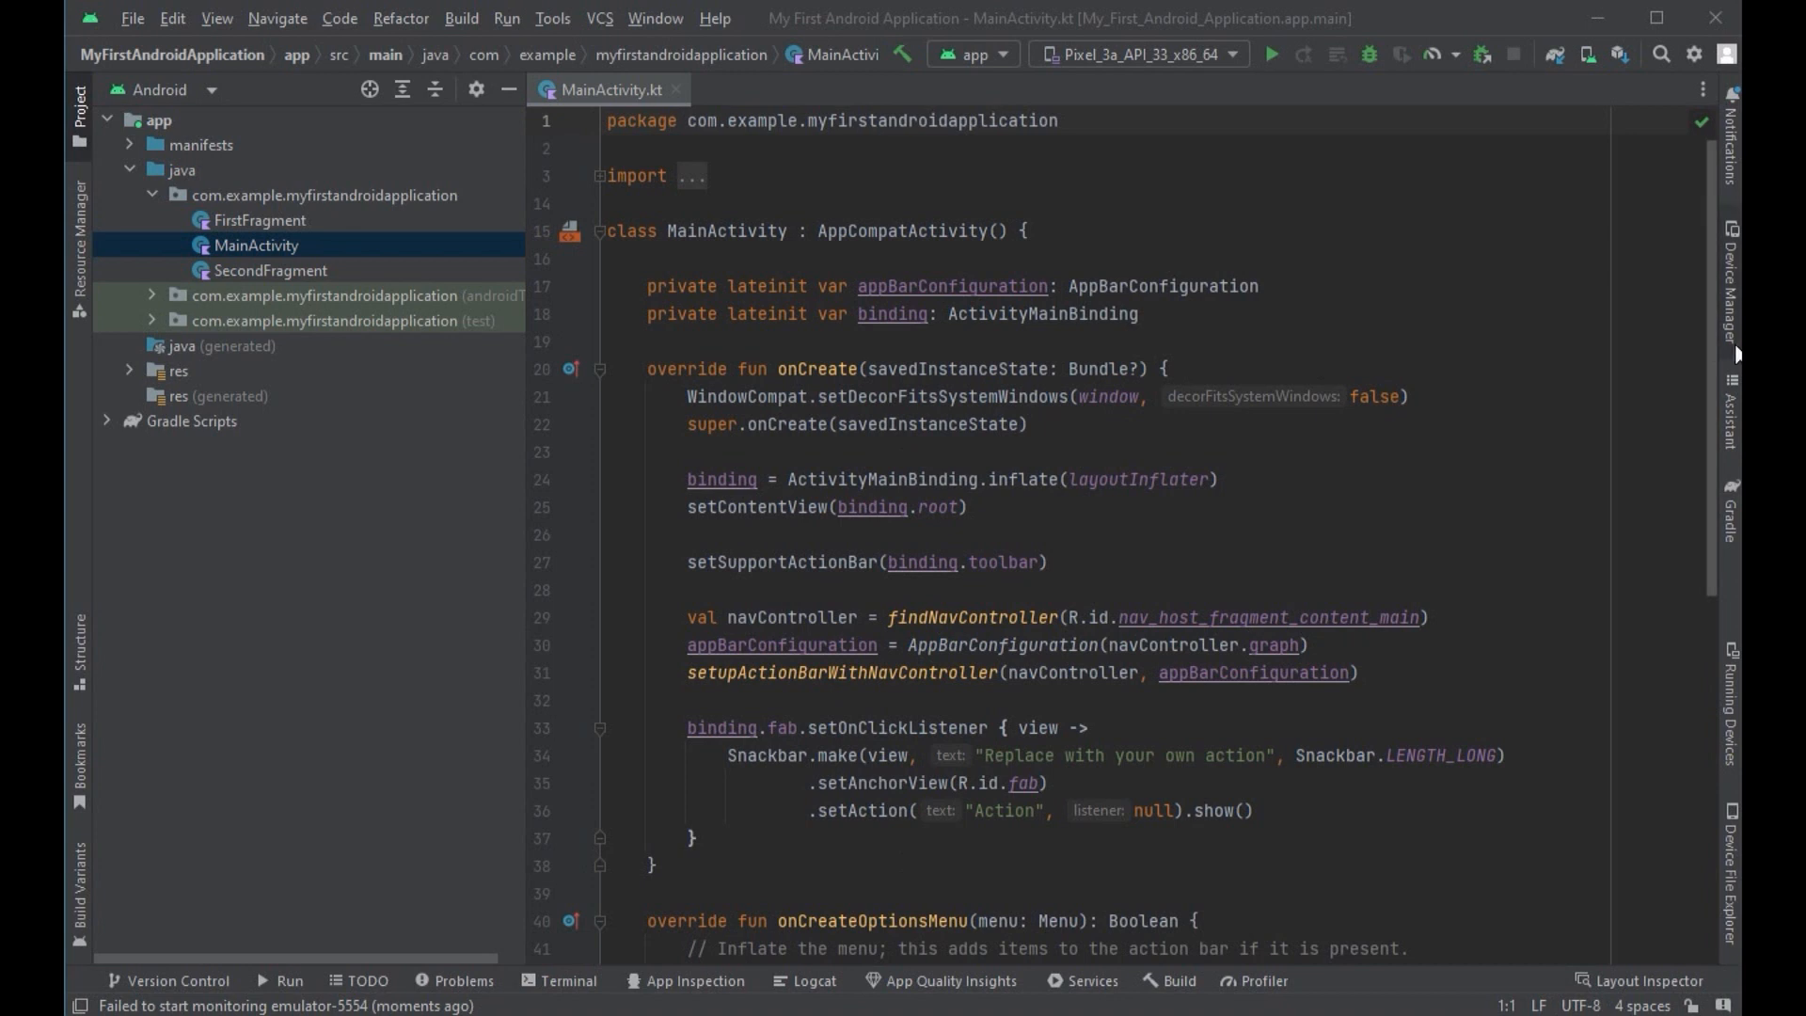
Step: Launch the Pixel_3a_API_33_x86_64 virtual device from the Device Manager and hide the device list
{"action": "left_click", "coordinate": [1731, 311]}
{"action": "left_click", "coordinate": [1266, 256]}
{"action": "left_click", "coordinate": [1272, 297]}
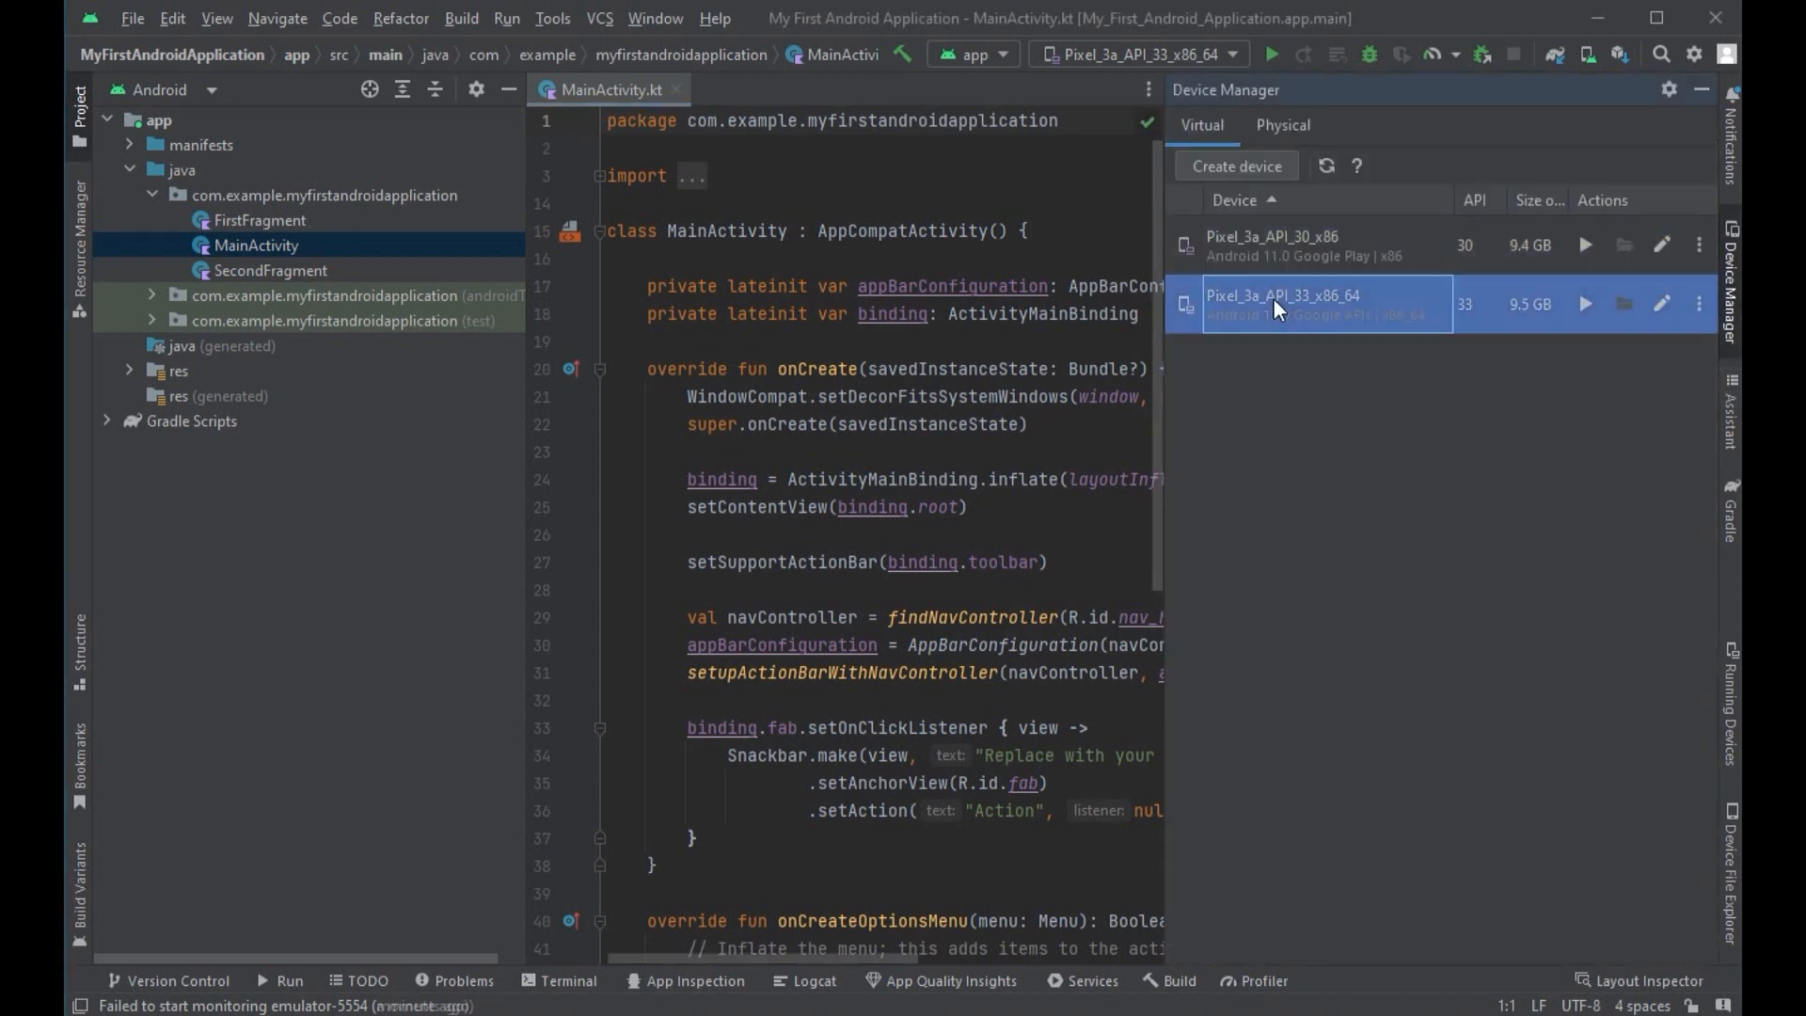
{"action": "left_click", "coordinate": [1586, 303]}
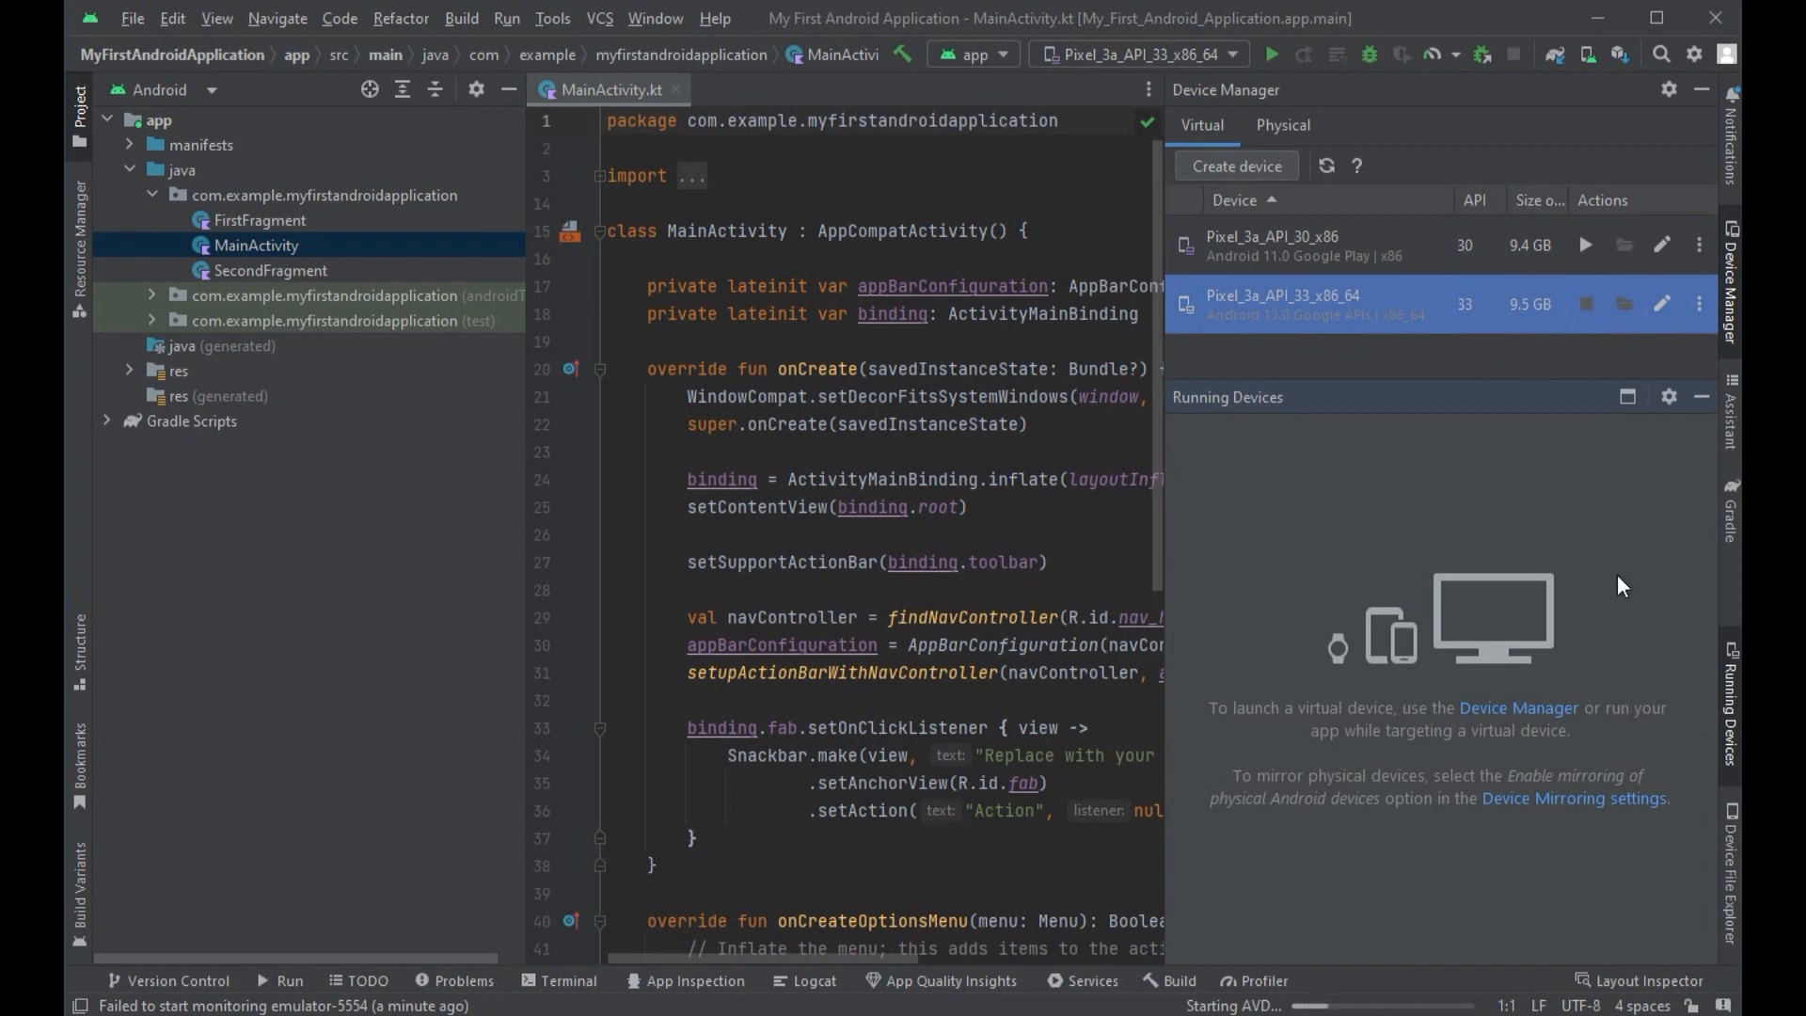
{"action": "left_click", "coordinate": [1730, 278]}
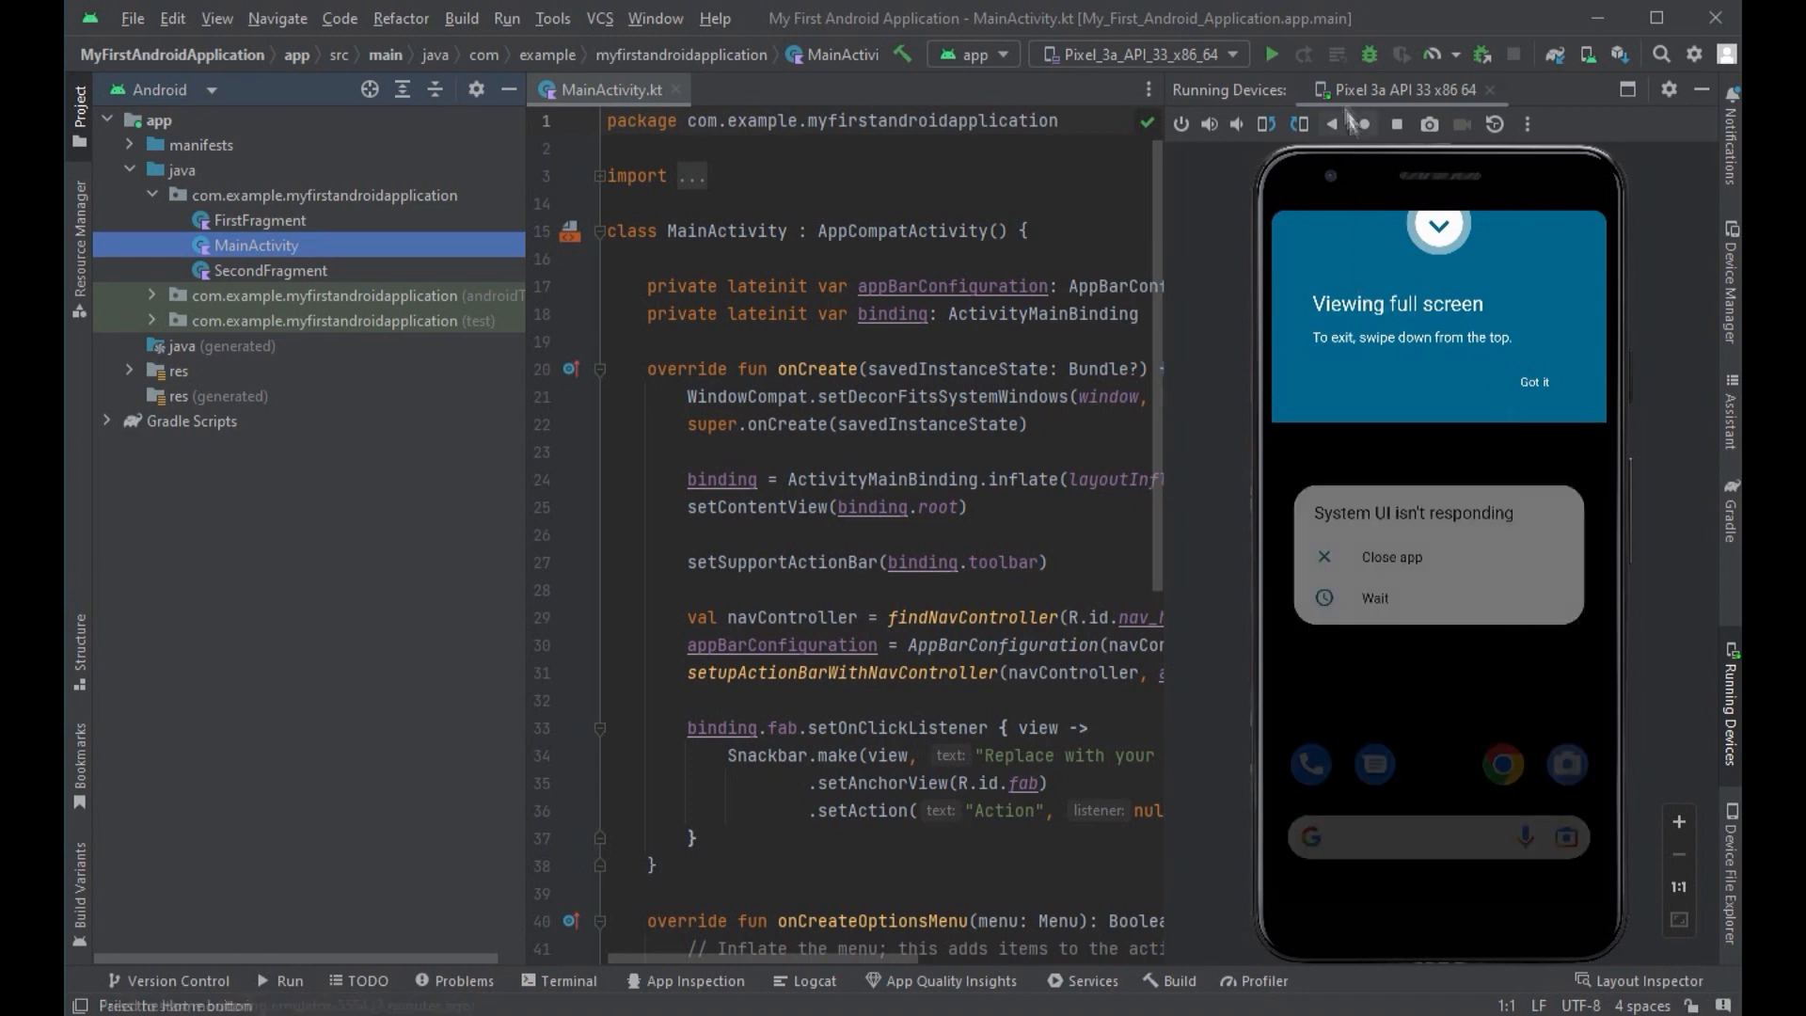
Step: Run the app on Pixel_3a_API_33_x86_64, hide the run output and choose to wait for the System UI
{"action": "left_click", "coordinate": [1272, 53]}
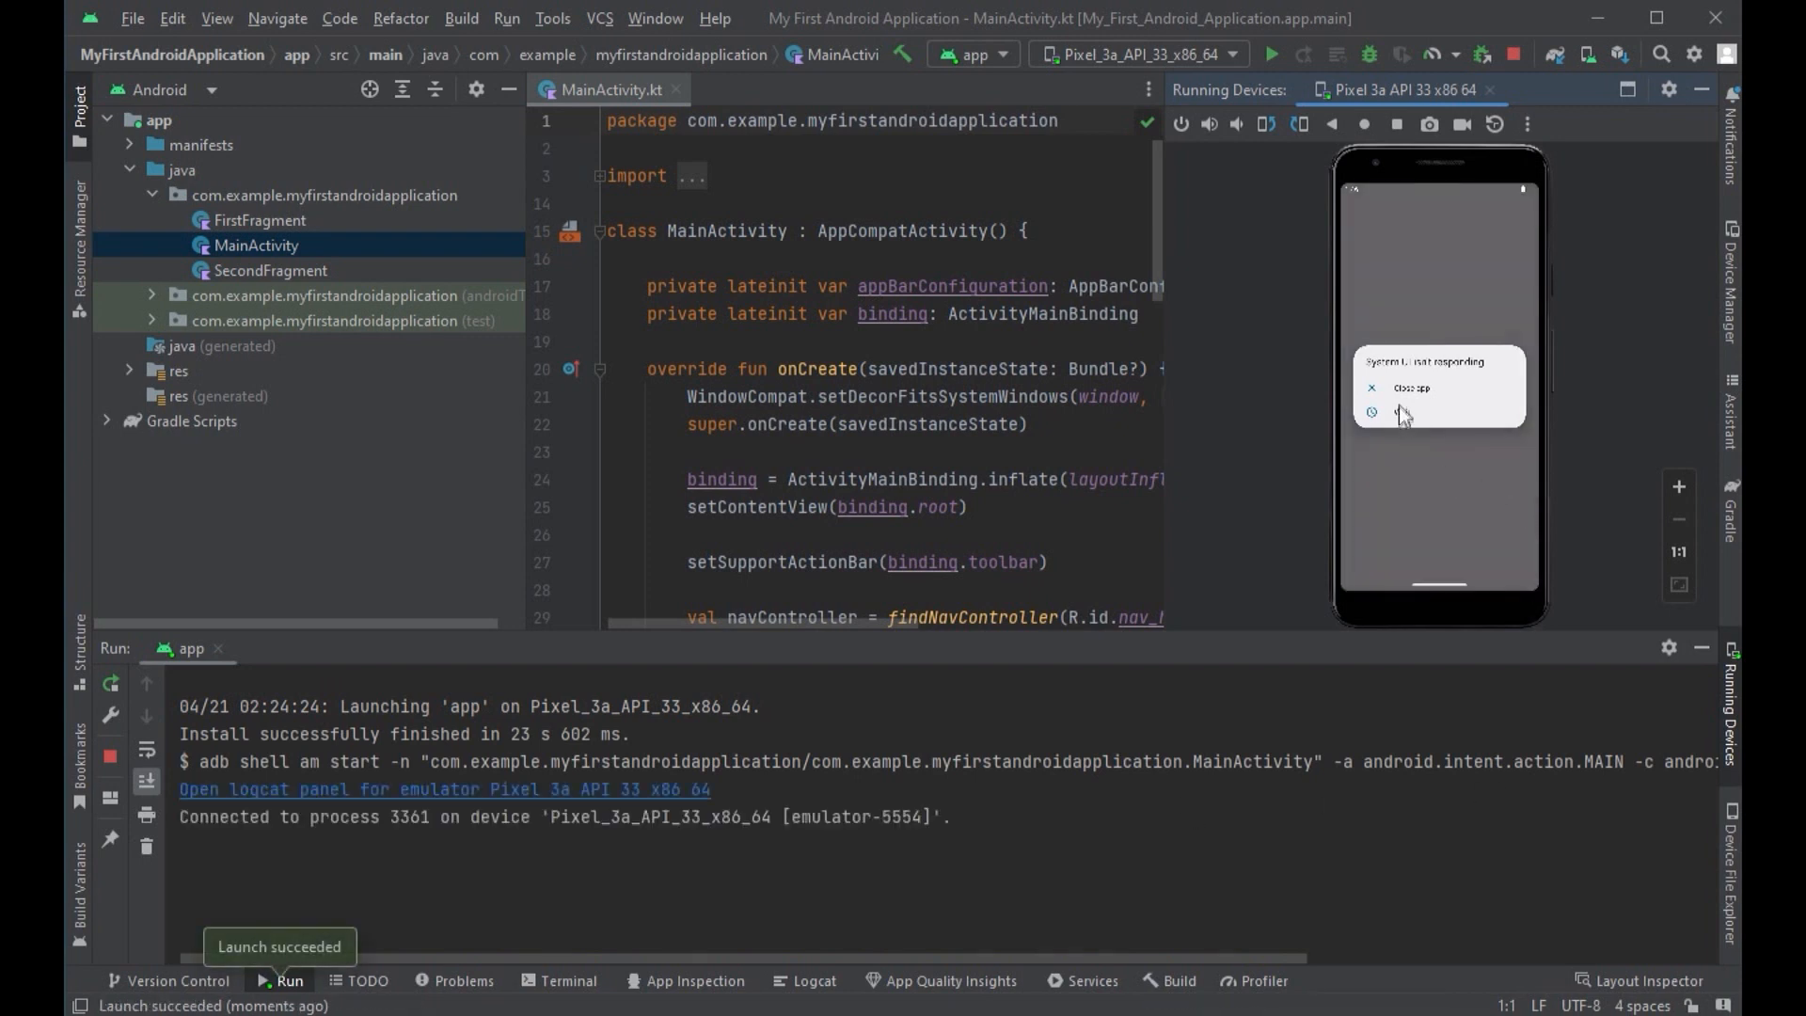
{"action": "left_click", "coordinate": [1702, 647]}
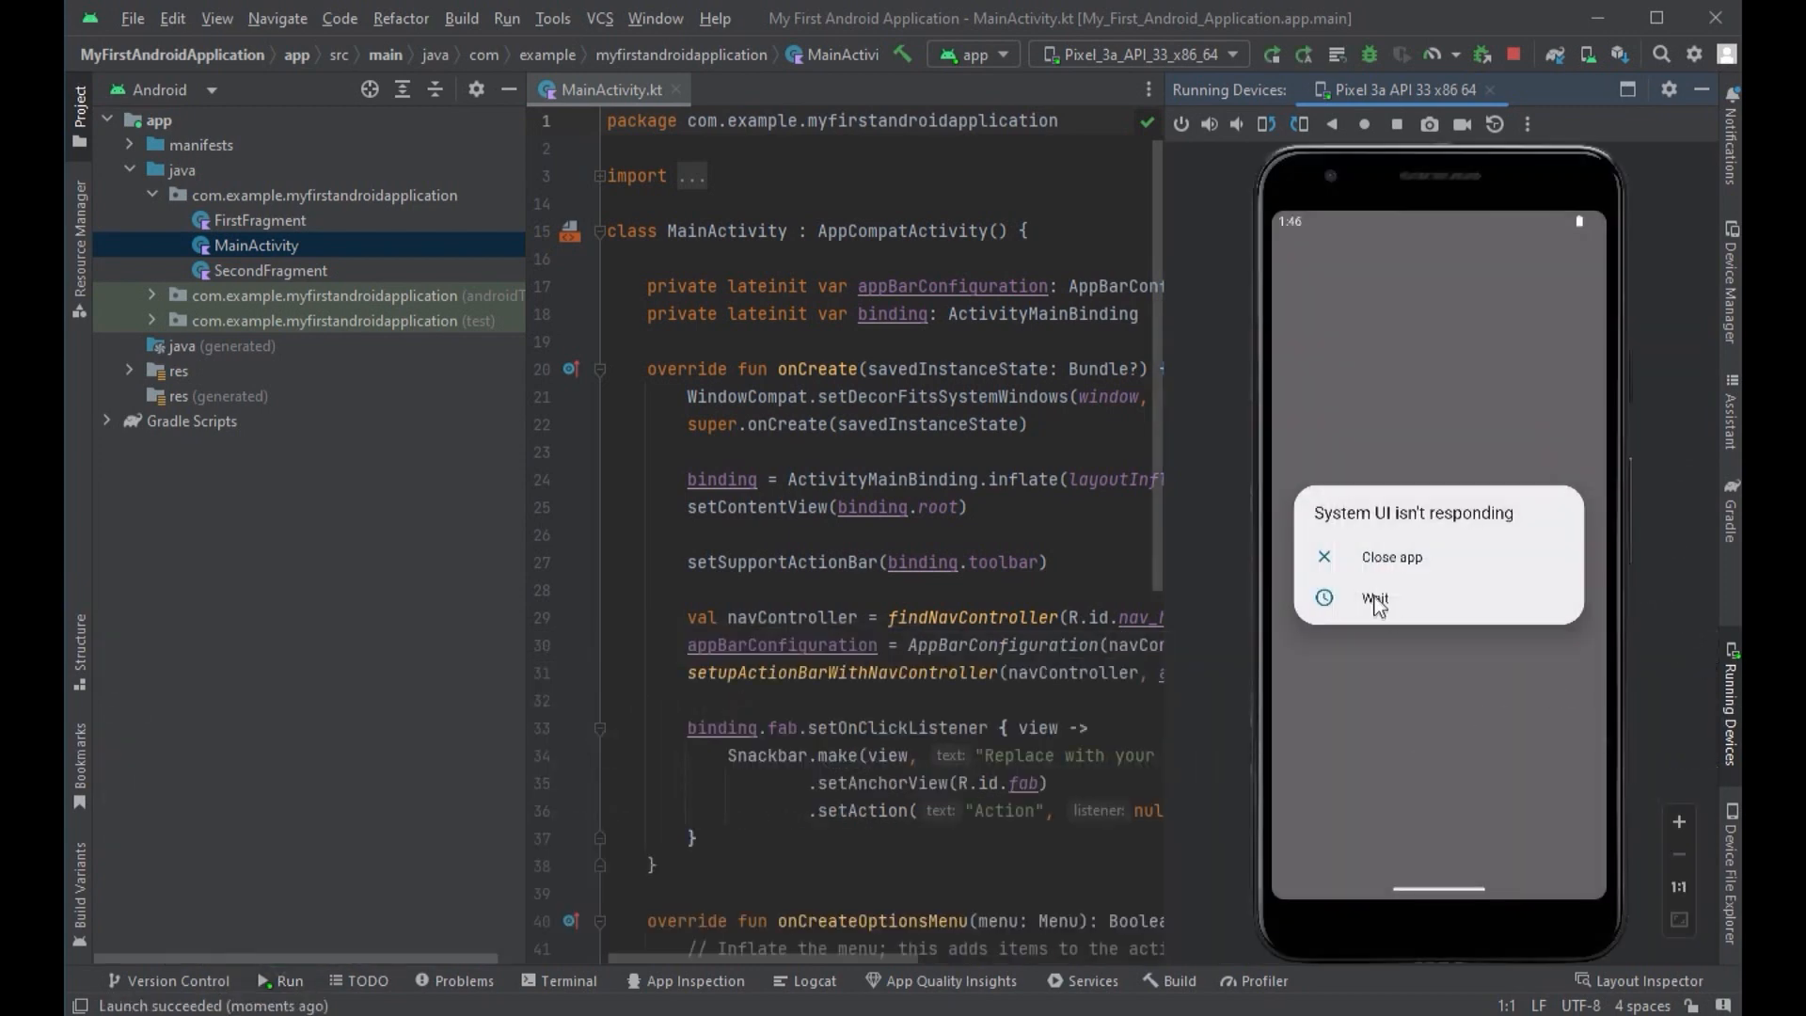
{"action": "left_click", "coordinate": [1378, 611]}
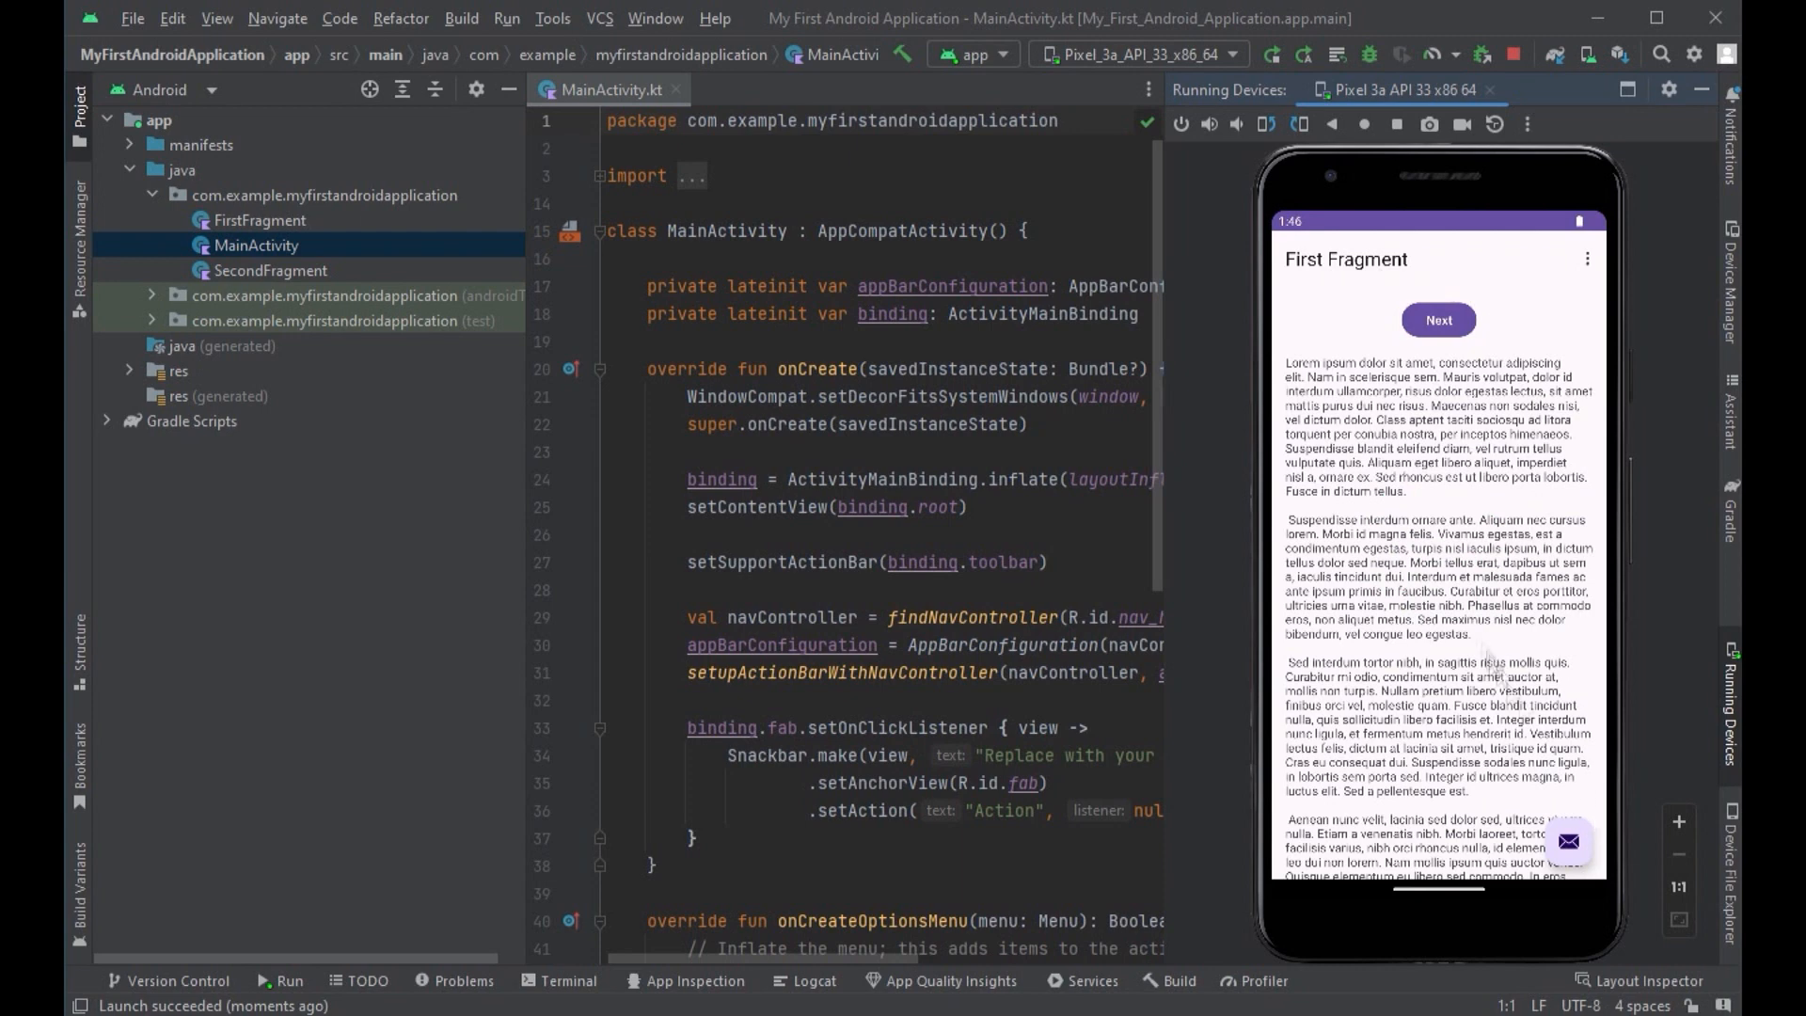
Step: Test the running app by going to the Second Fragment, returning to the First Fragment and tapping the mail button
{"action": "left_click", "coordinate": [1452, 325]}
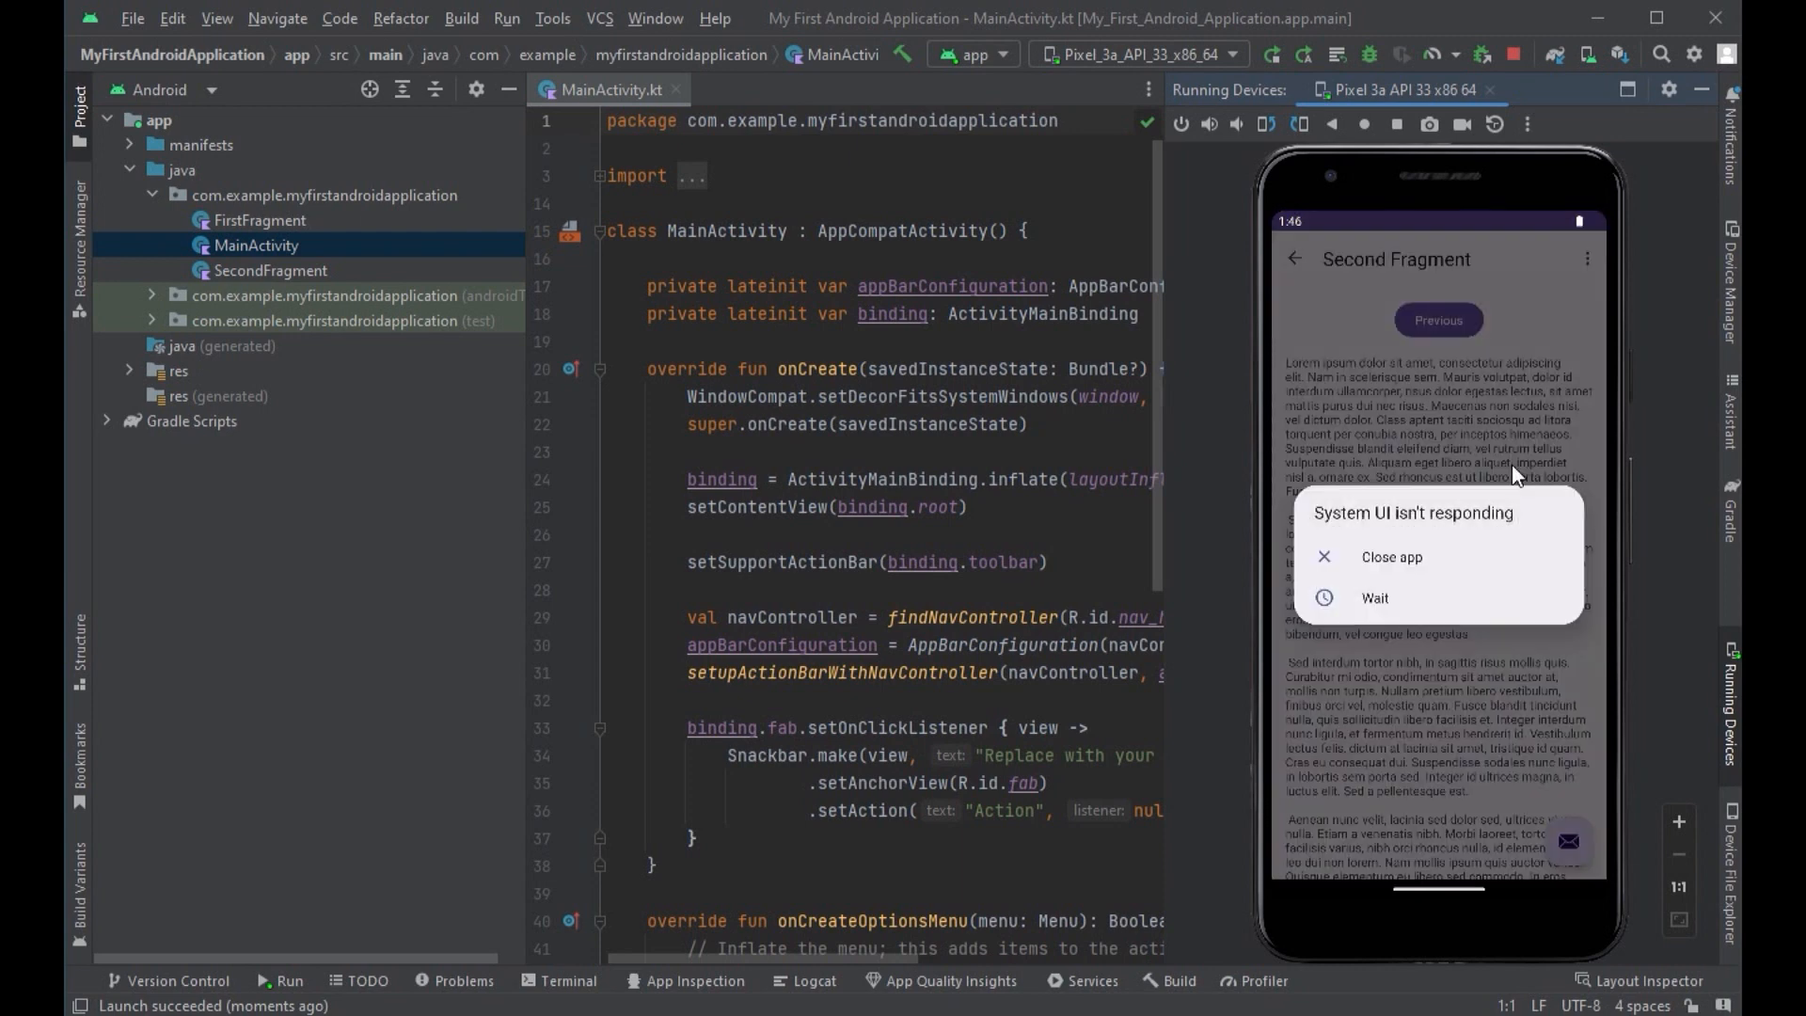
{"action": "left_click", "coordinate": [1294, 261]}
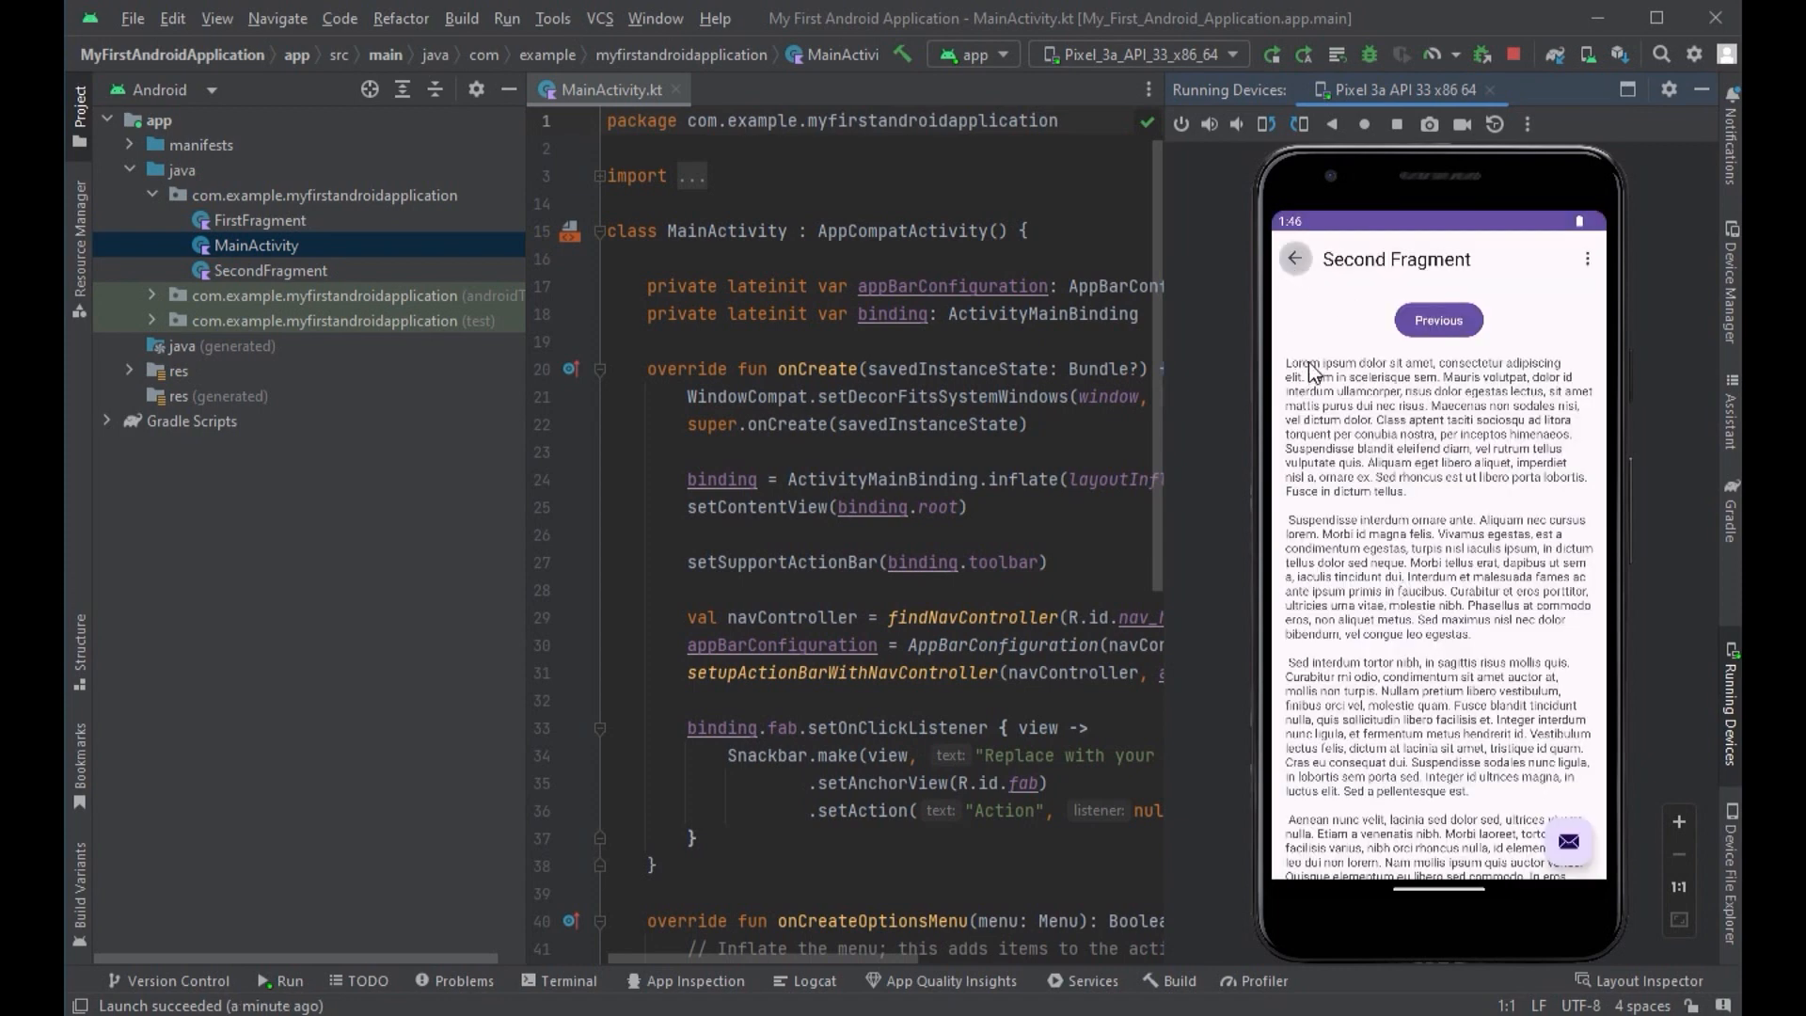
{"action": "left_click", "coordinate": [1296, 260]}
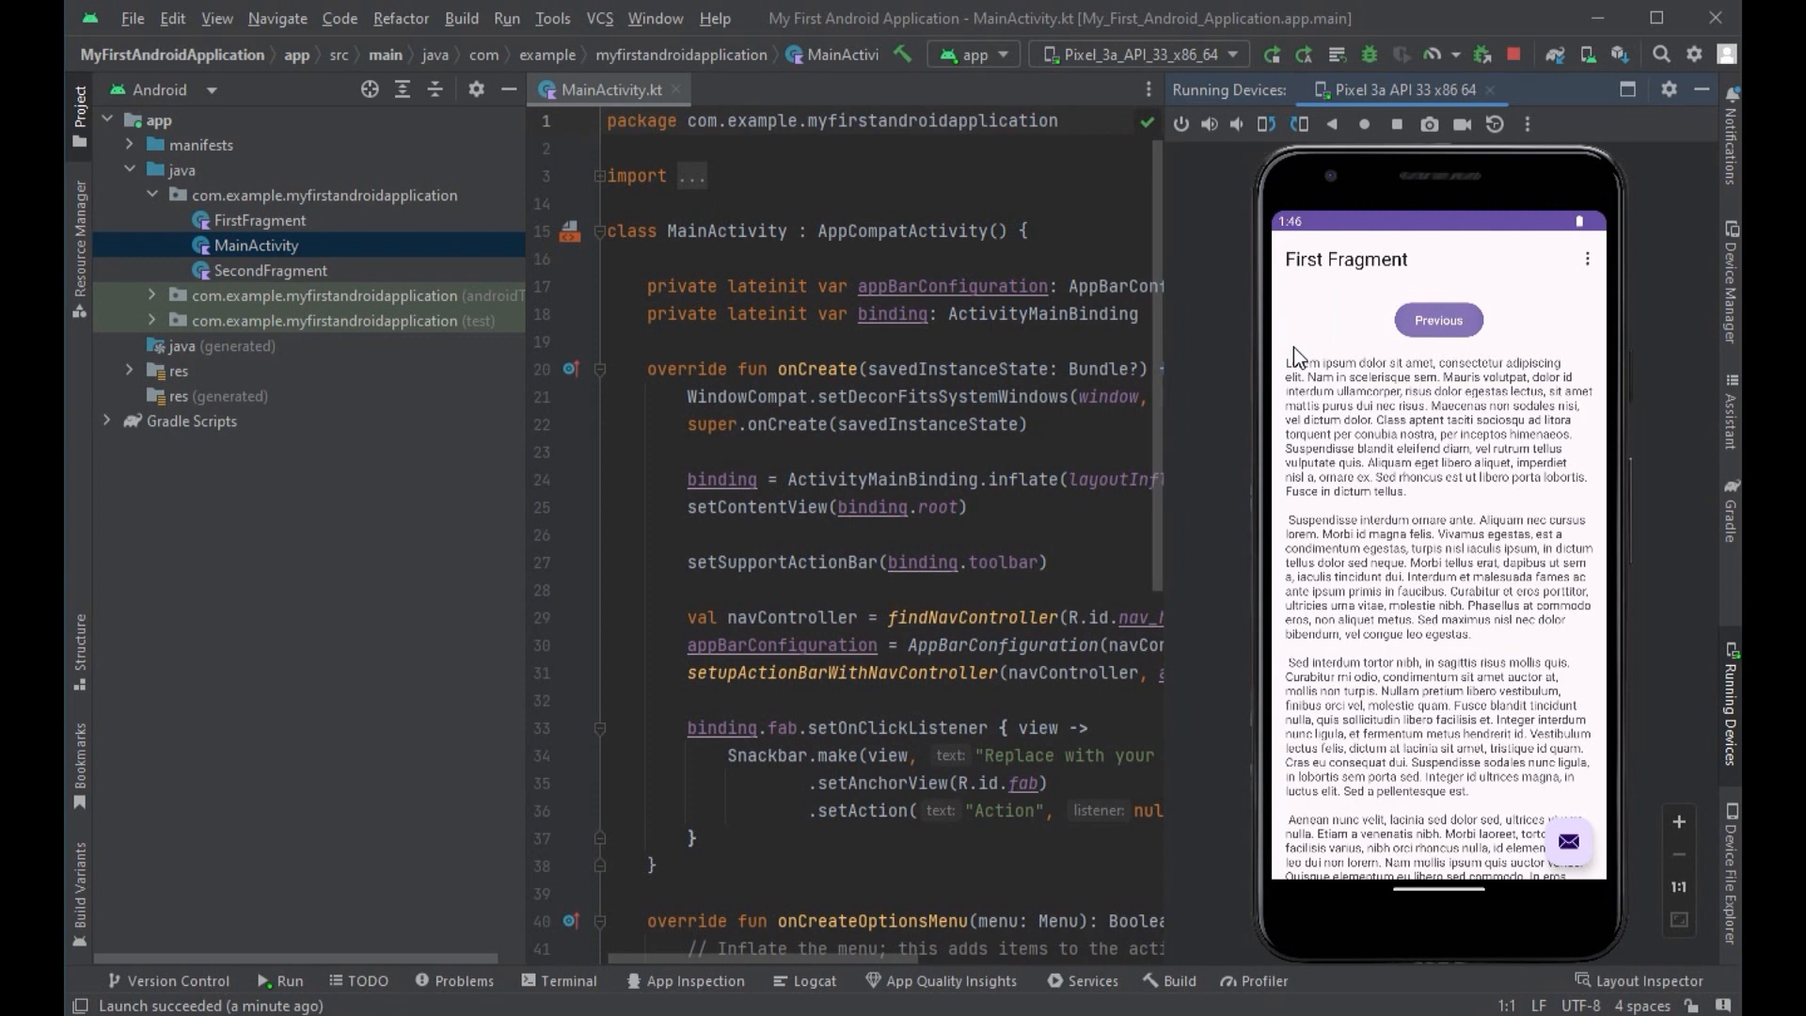
{"action": "left_click", "coordinate": [1582, 849]}
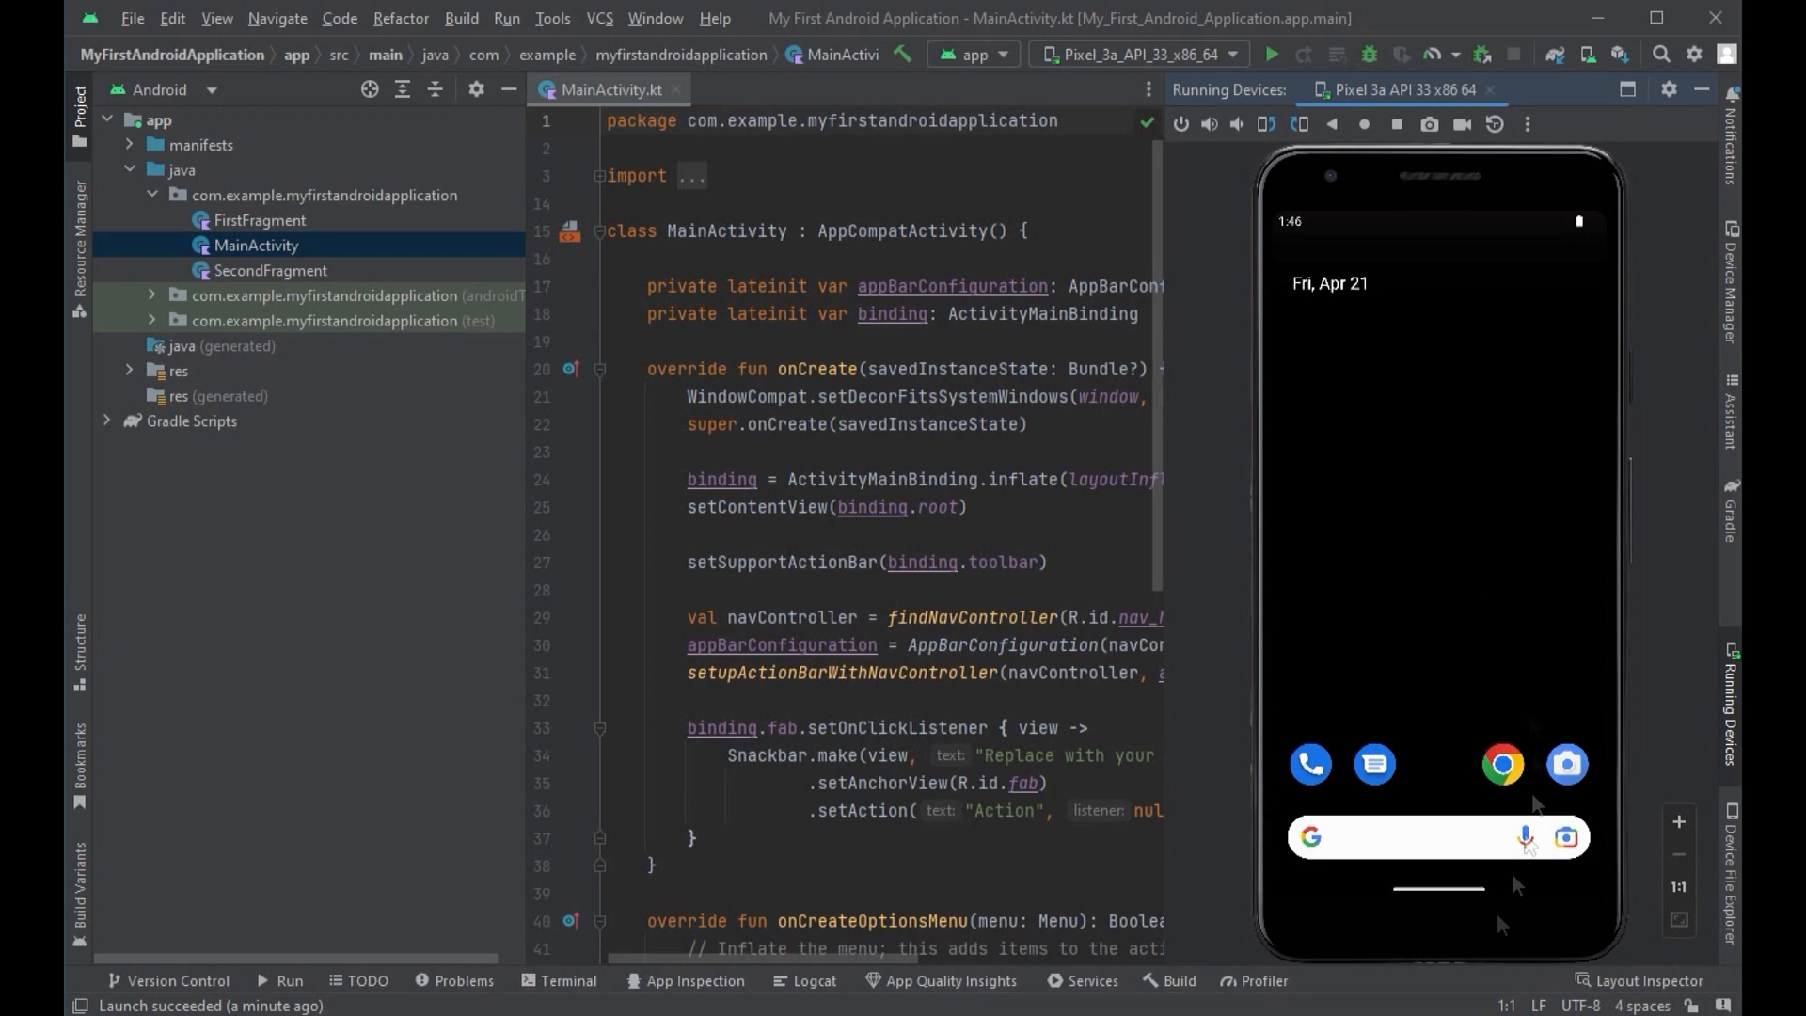
Step: Show the project's build output and examine its closing lines about the build result and Build Analyzer
{"action": "left_click", "coordinate": [1185, 981]}
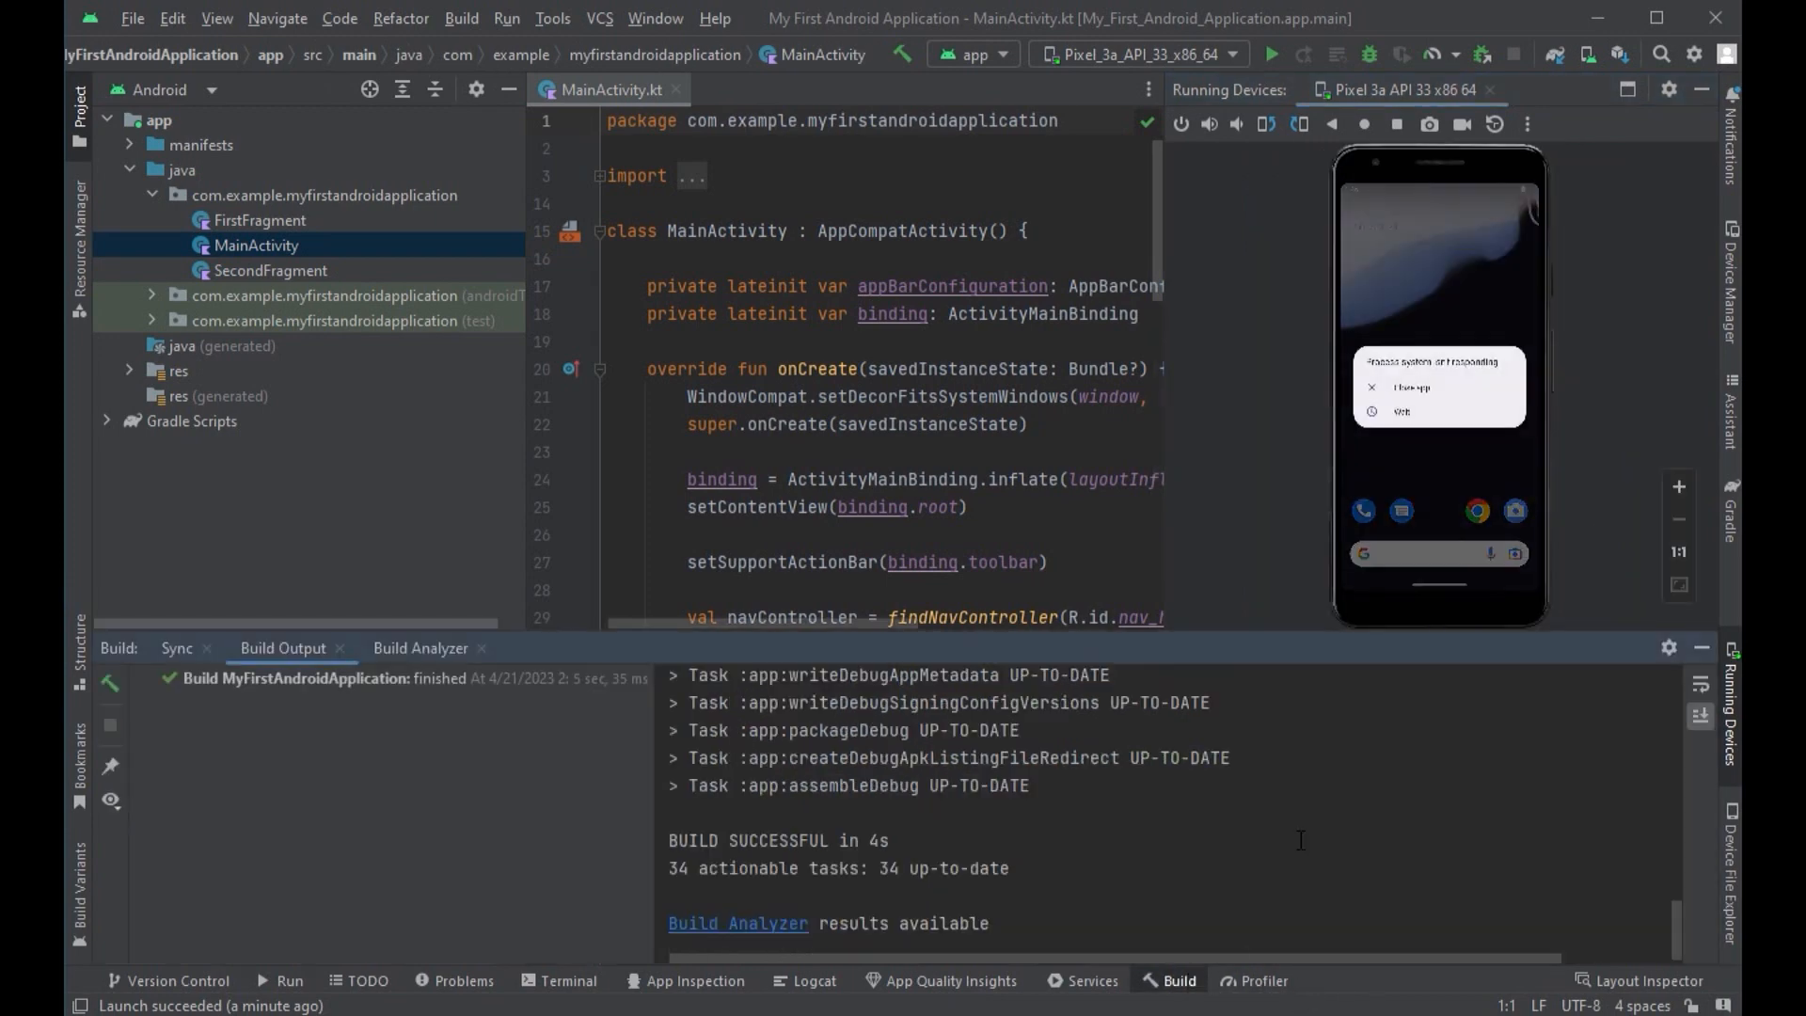
{"action": "scroll", "coordinate": [1180, 825], "scroll_direction": "down", "scroll_amount": 1}
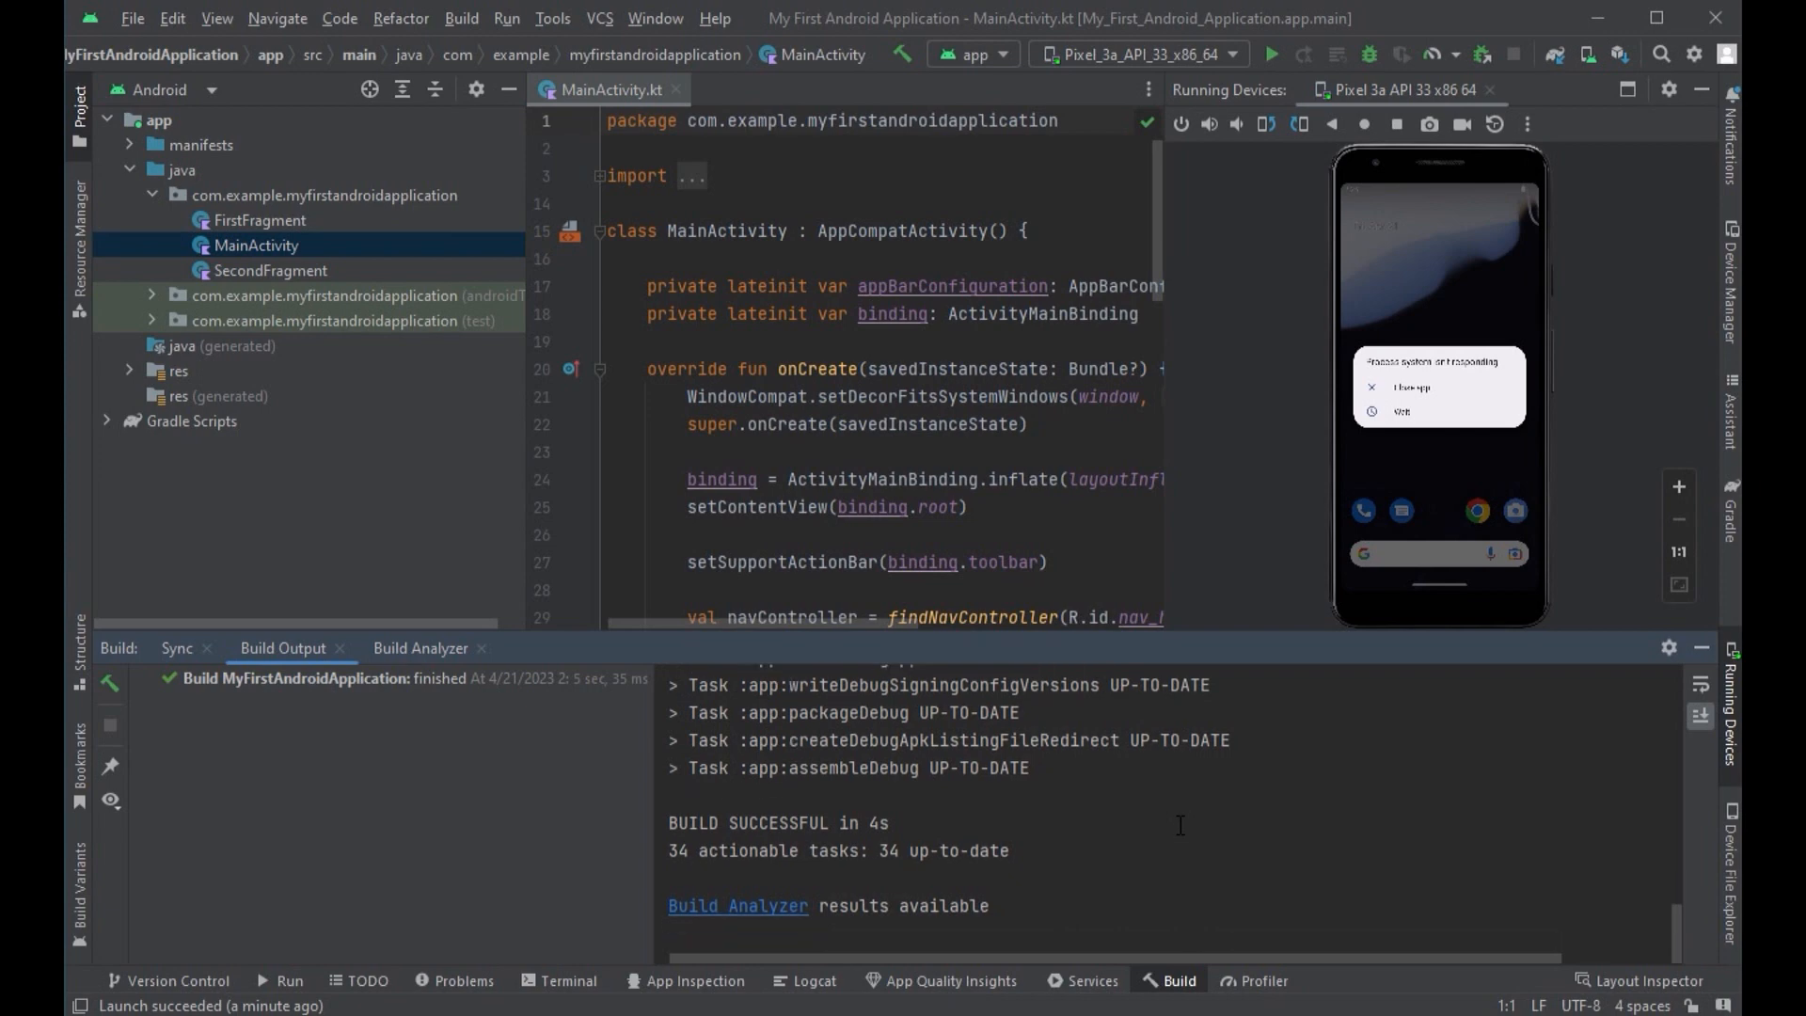
{"action": "left_click_drag", "start_coordinate": [990, 906], "coordinate": [819, 905]}
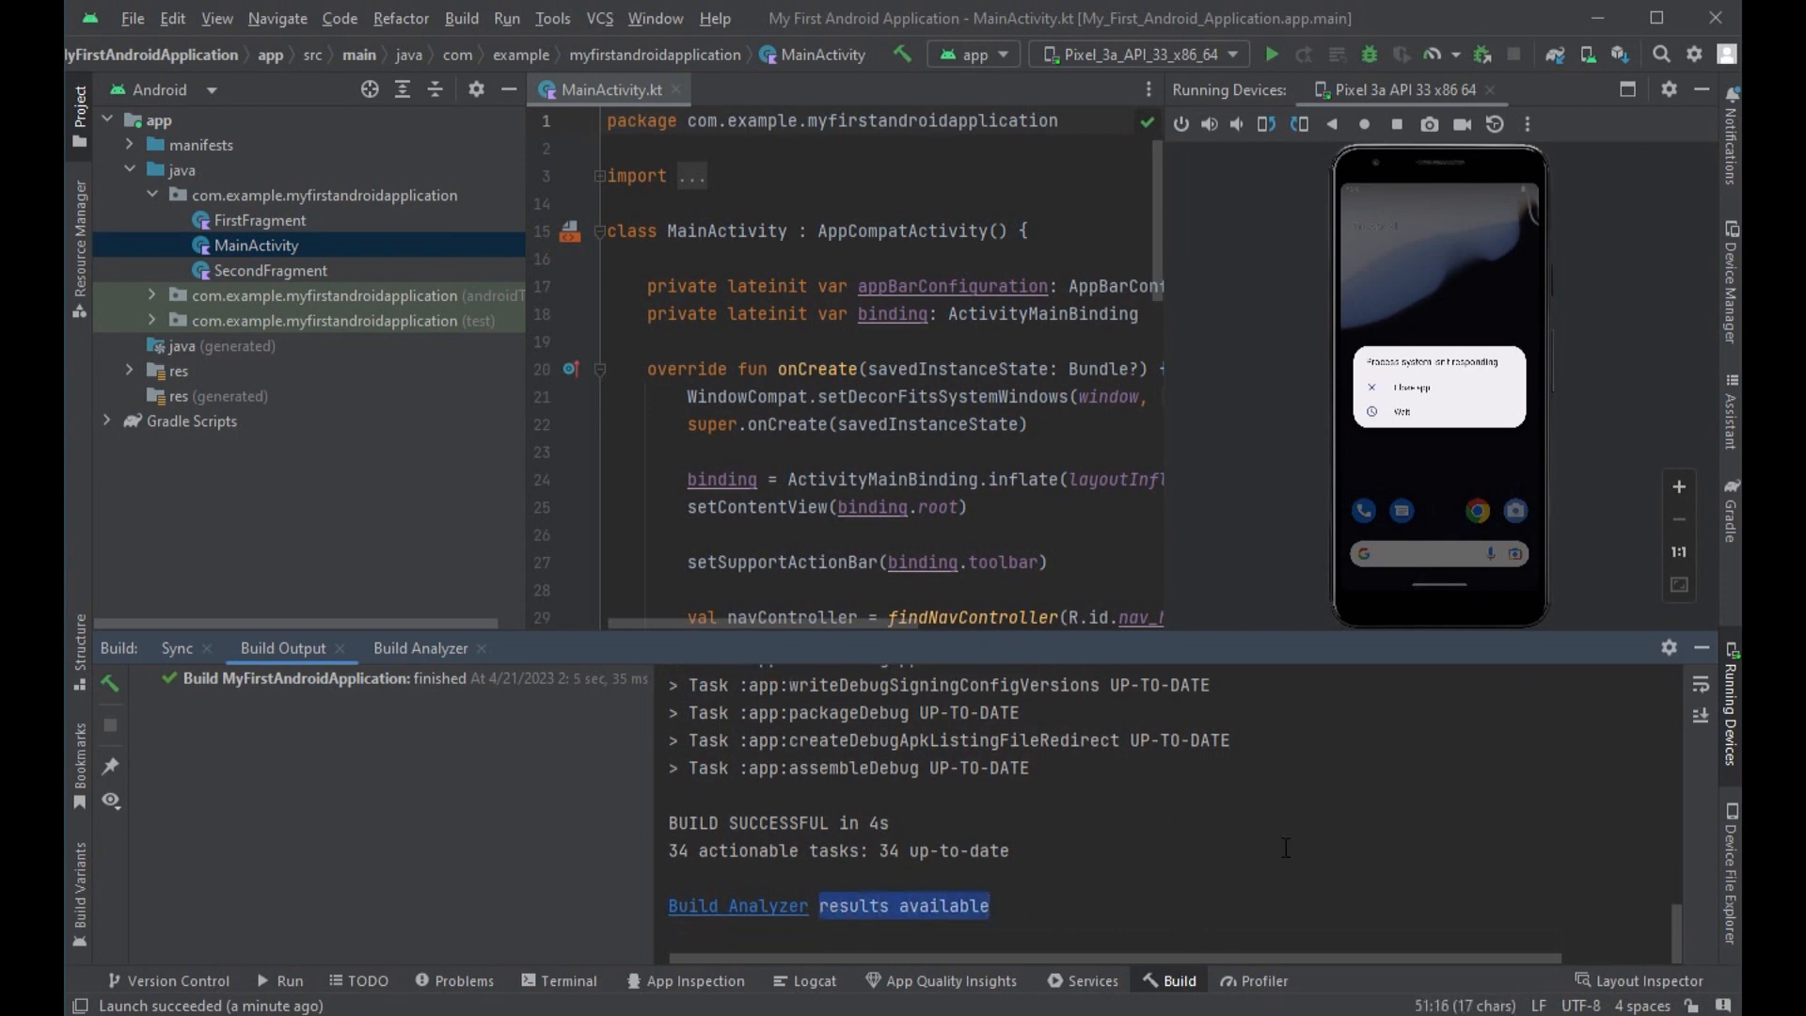
Step: Close the unresponsive process on the emulator and rerun the app on Pixel_3a_API_33_x86_64, choosing to wait for the System UI
{"action": "left_click", "coordinate": [1701, 647]}
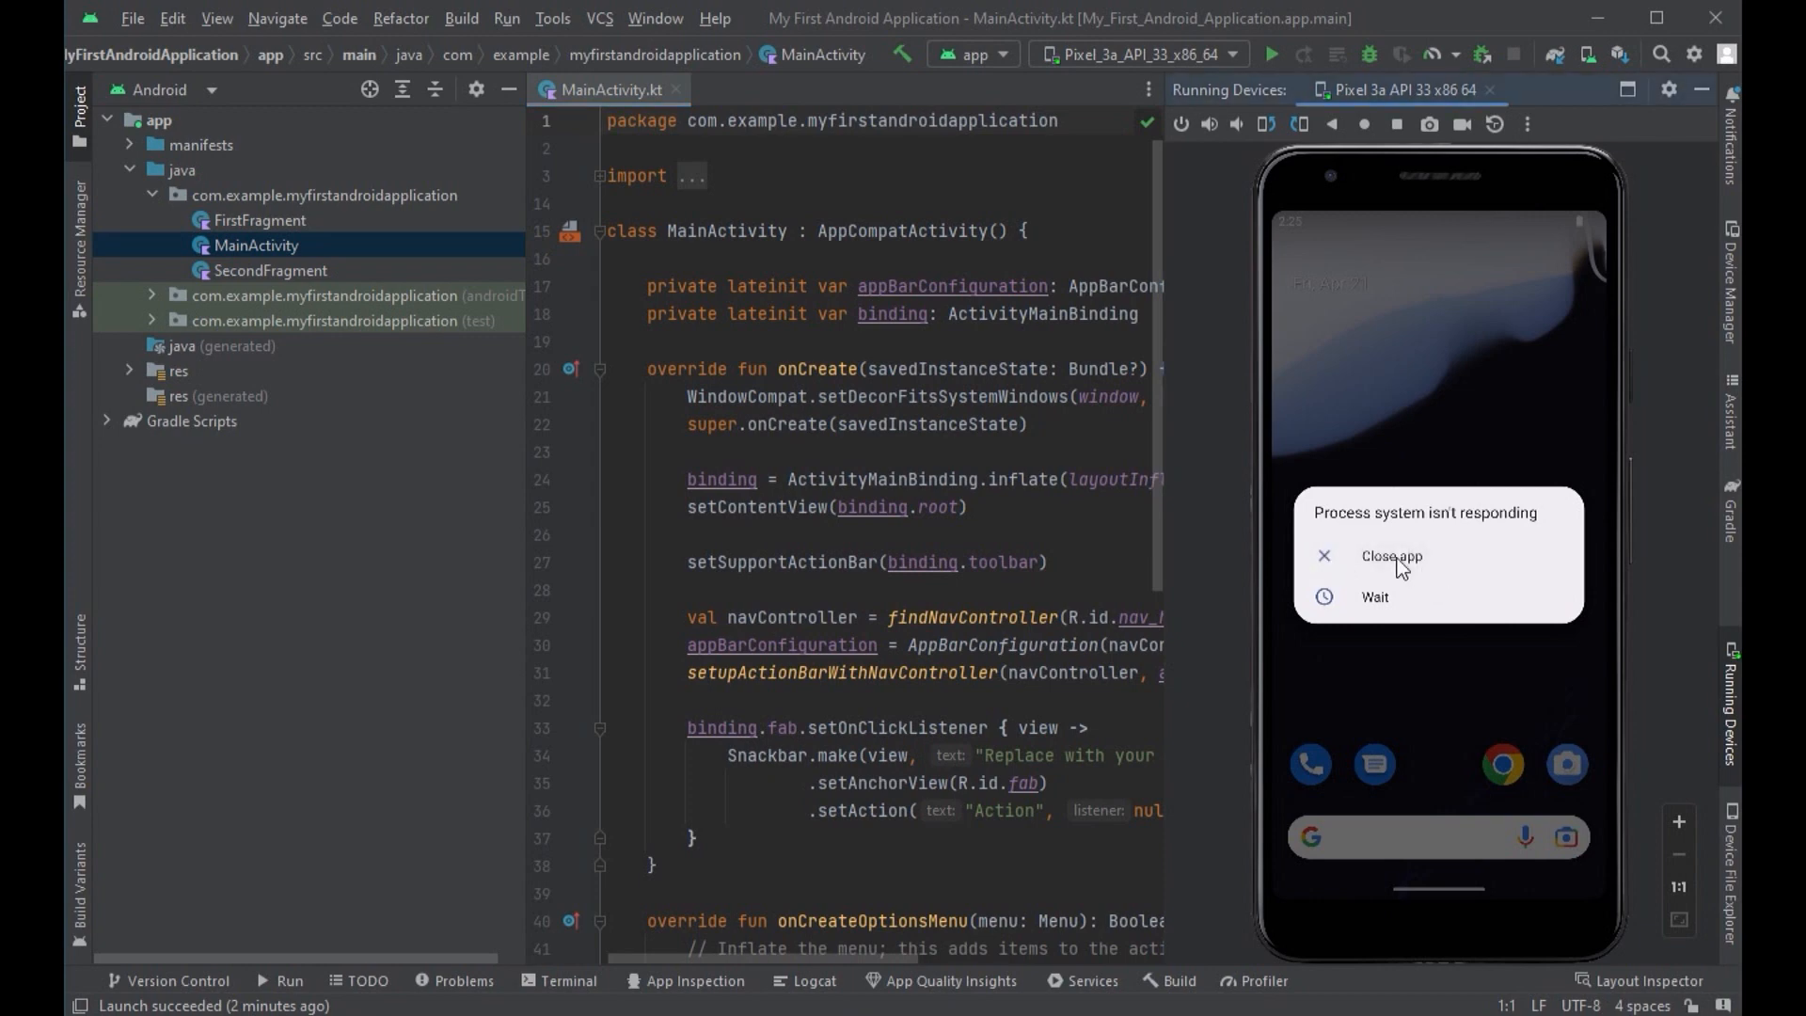
{"action": "left_click", "coordinate": [1340, 561]}
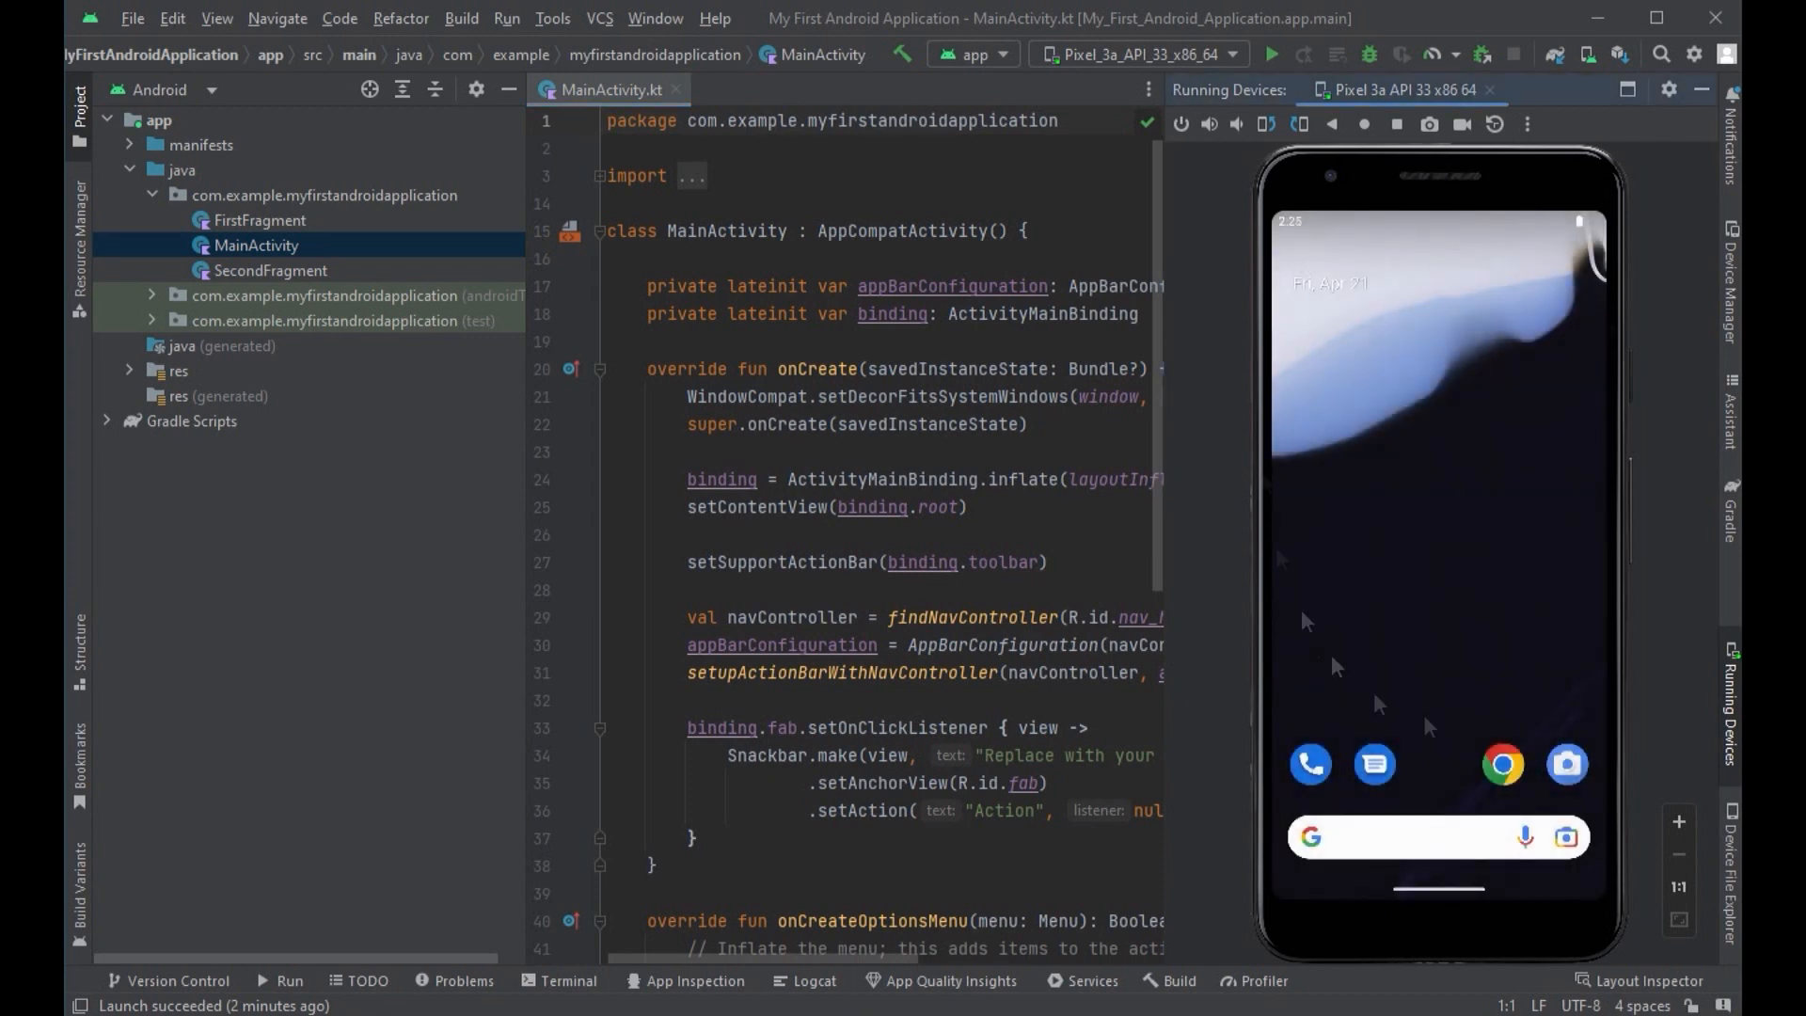
{"action": "left_click", "coordinate": [1272, 54]}
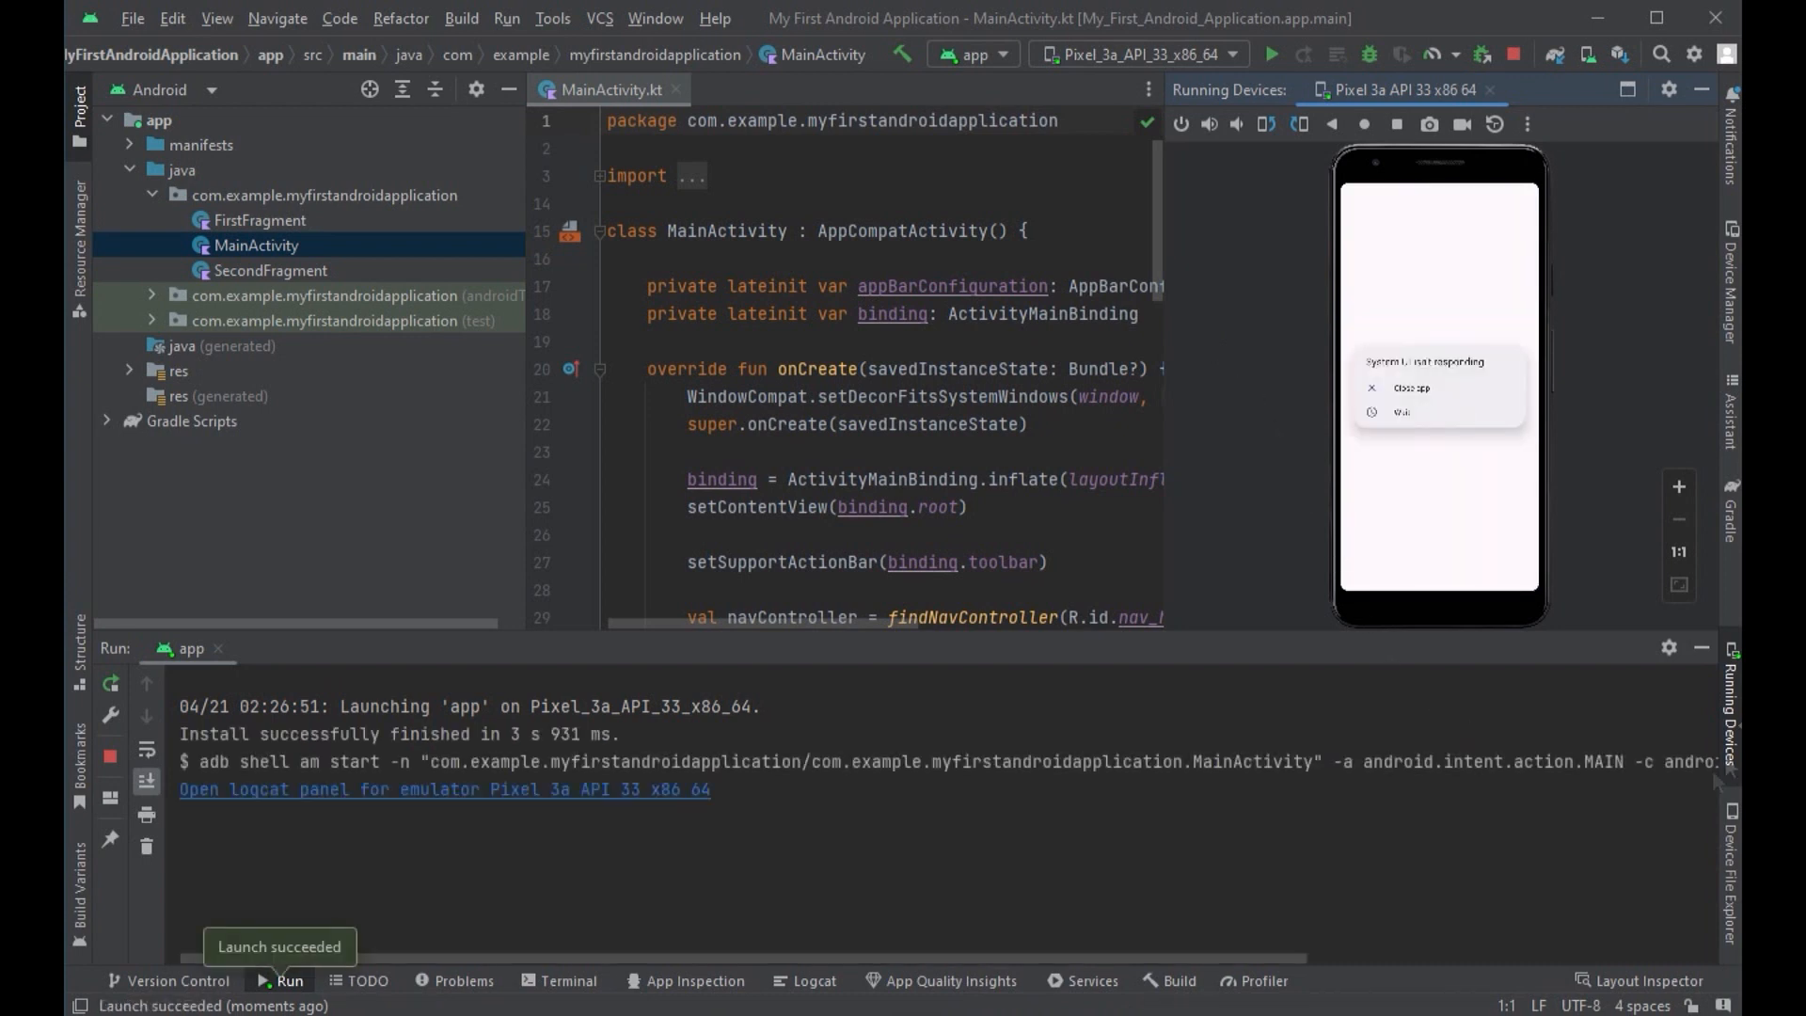
{"action": "left_click", "coordinate": [1702, 651]}
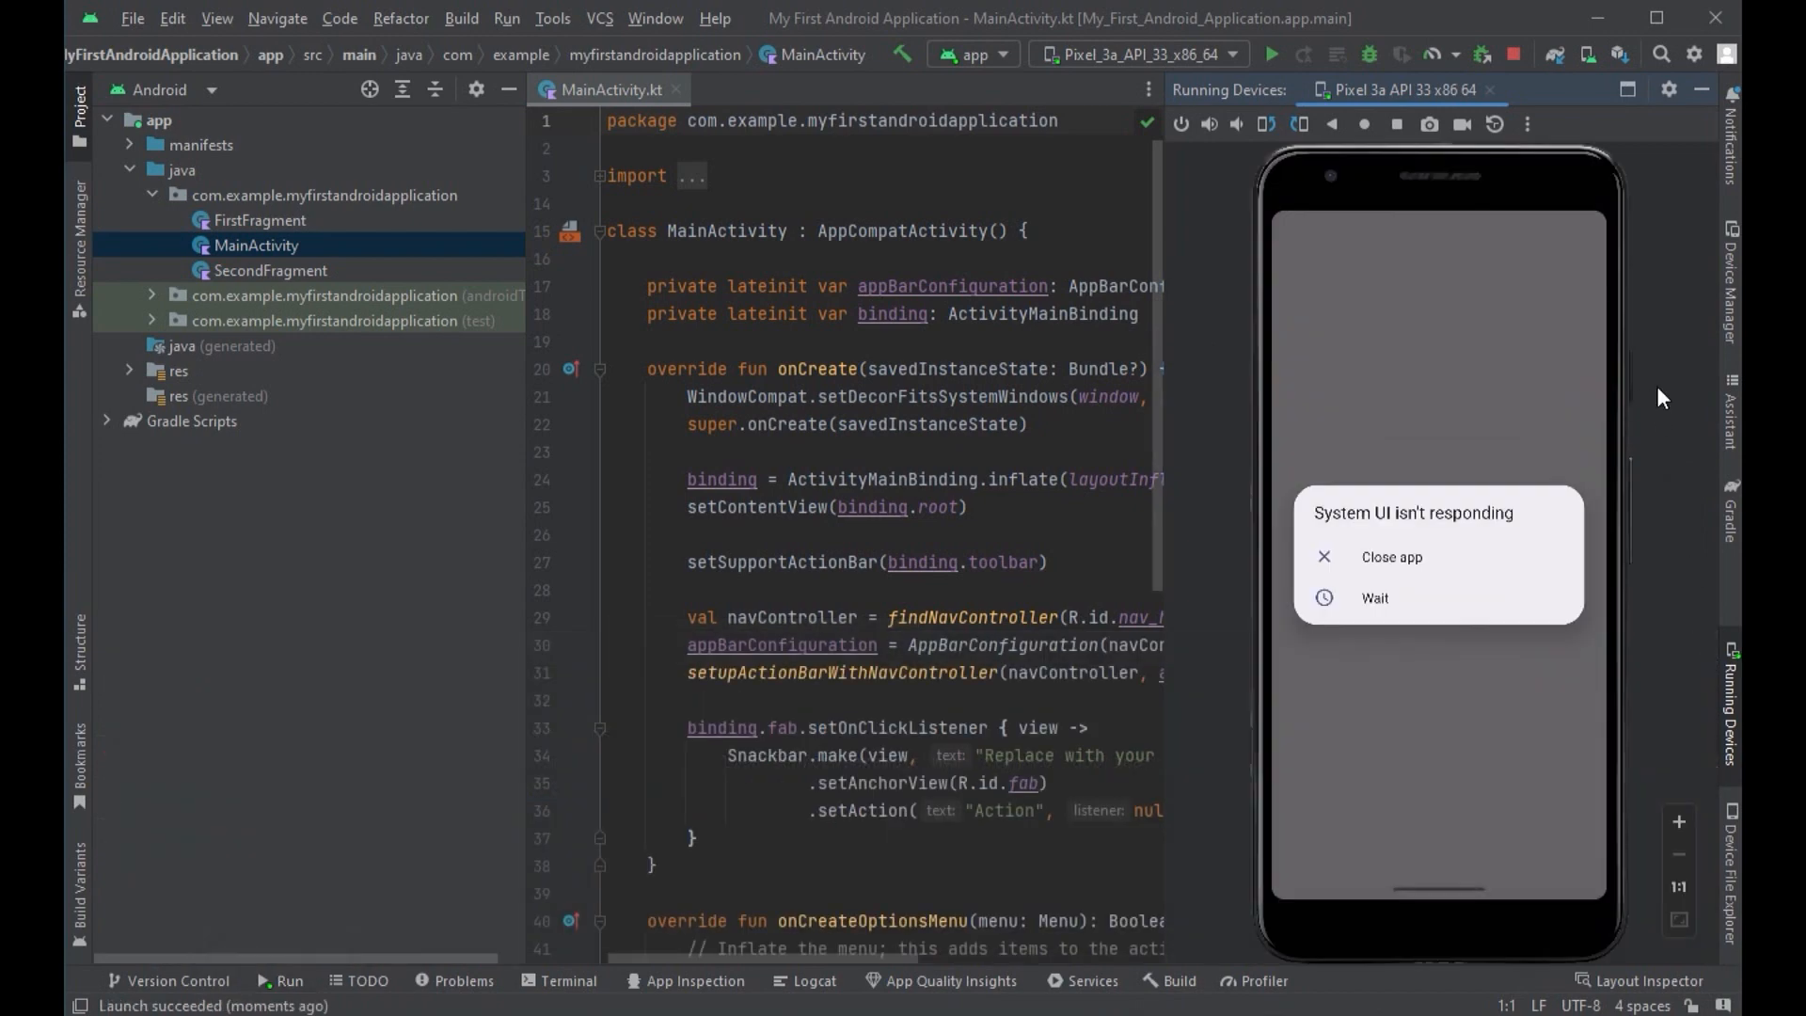
{"action": "left_click", "coordinate": [1381, 604]}
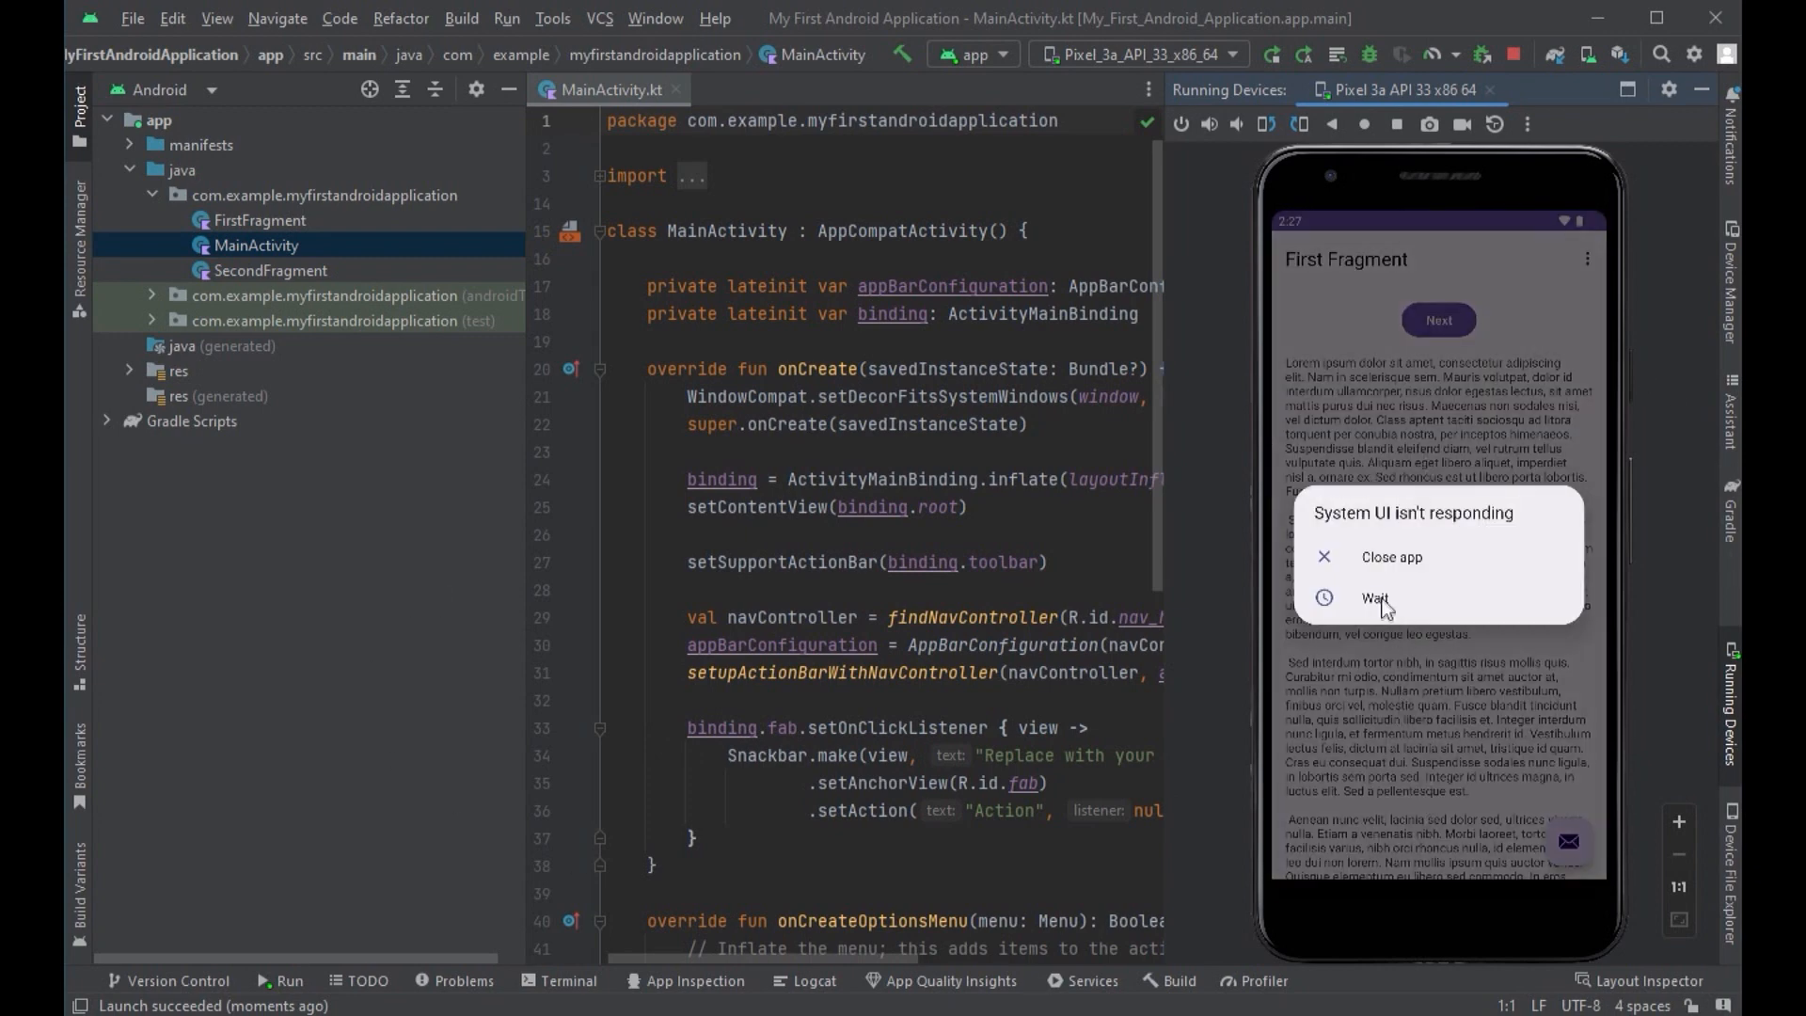
{"action": "left_click", "coordinate": [1380, 598]}
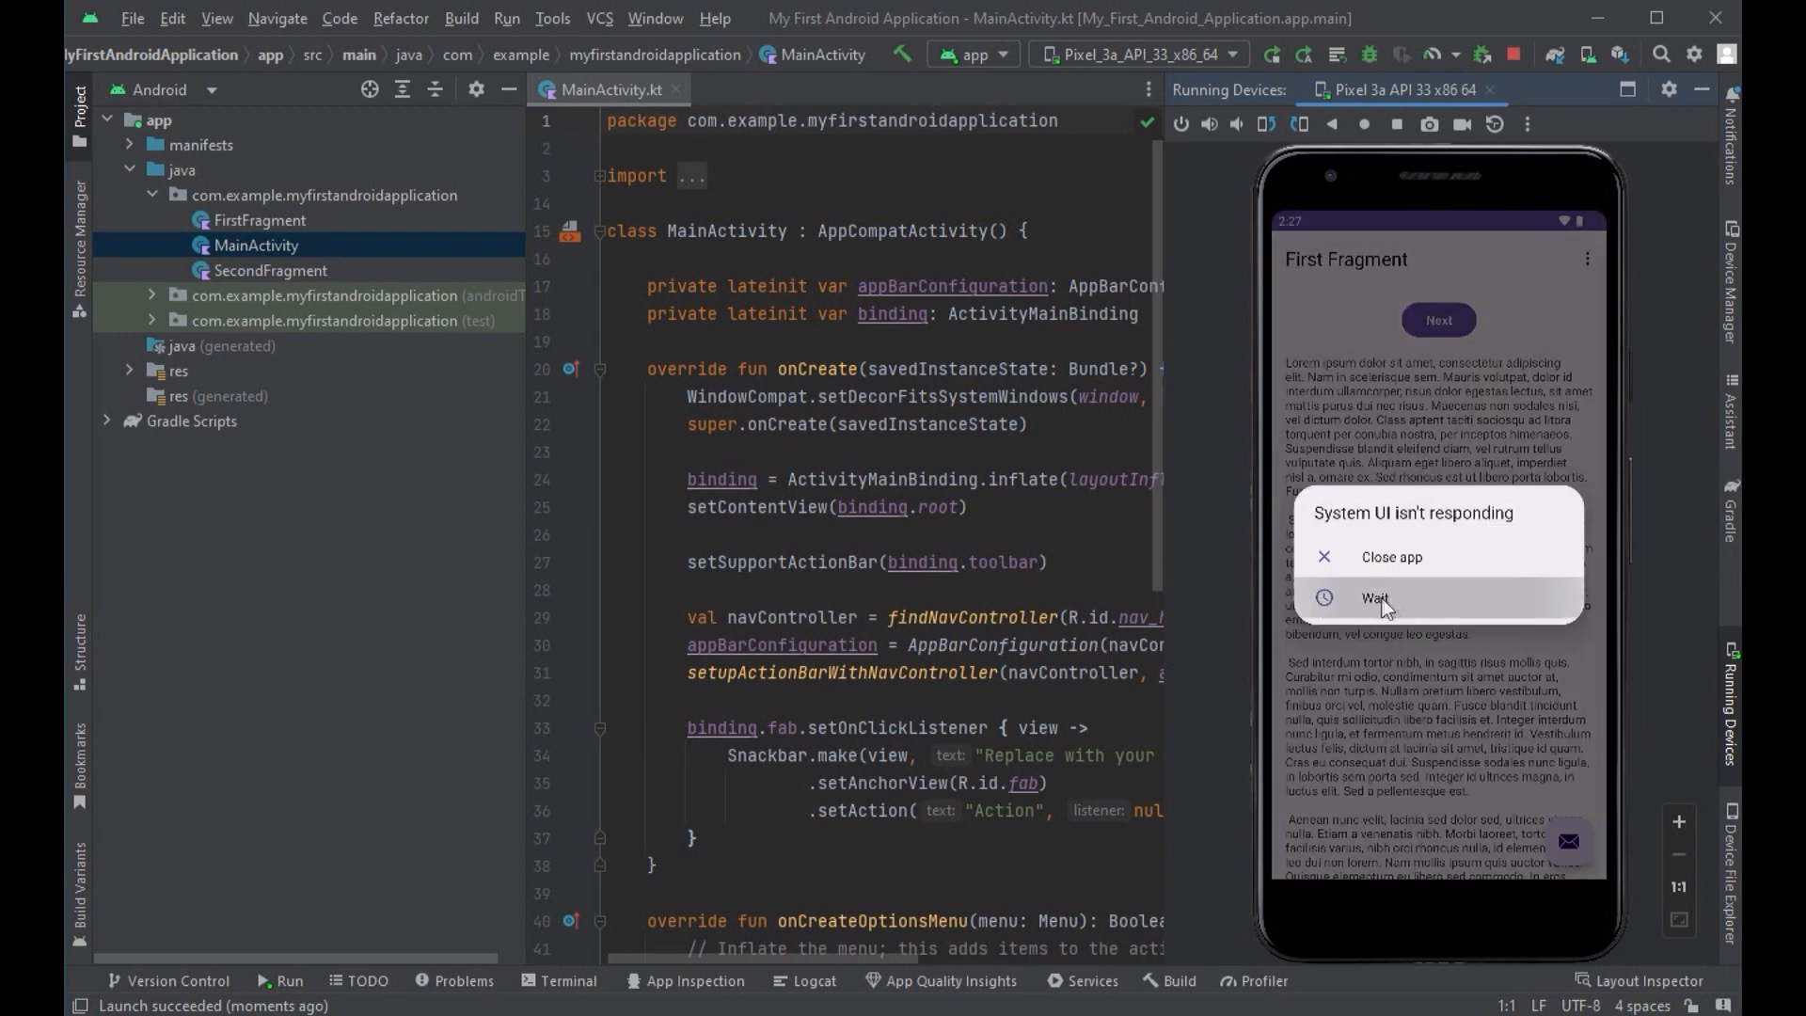
Step: Test the running app by going to the Second Fragment, returning to the First Fragment and trying its overflow menu
{"action": "left_click", "coordinate": [1458, 324]}
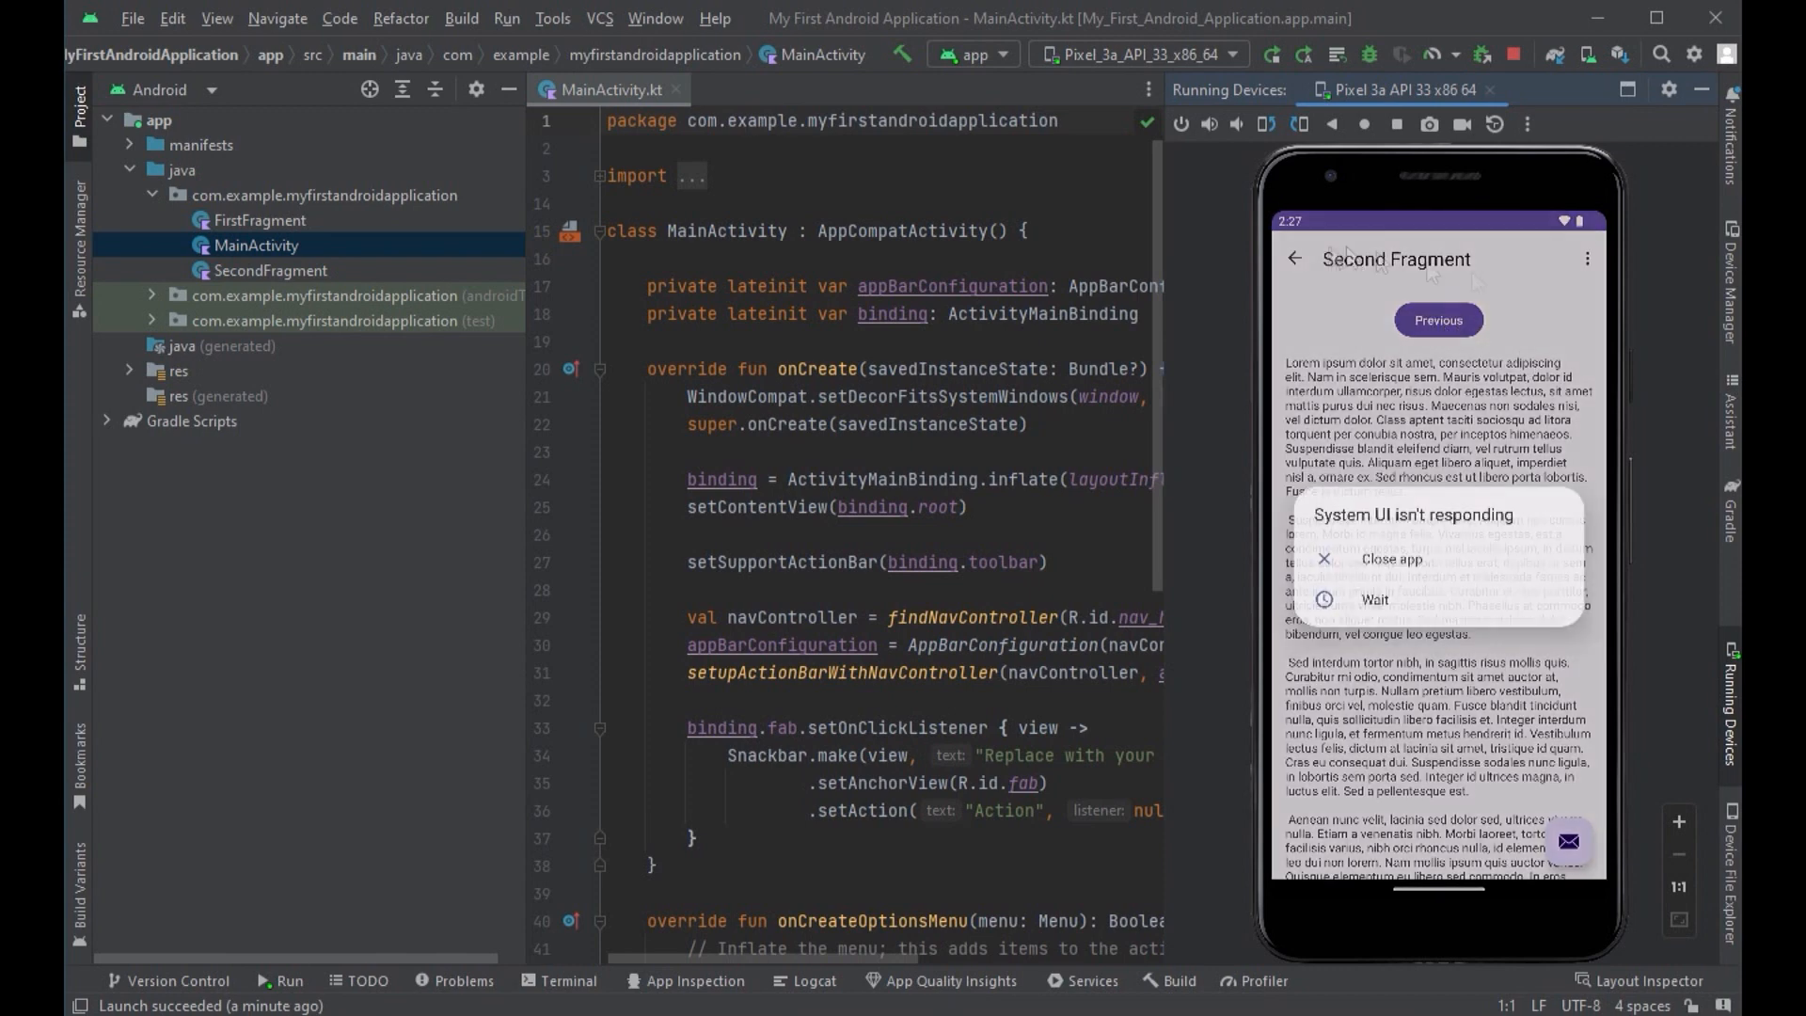
{"action": "left_click", "coordinate": [1372, 600]}
{"action": "left_click", "coordinate": [1431, 320]}
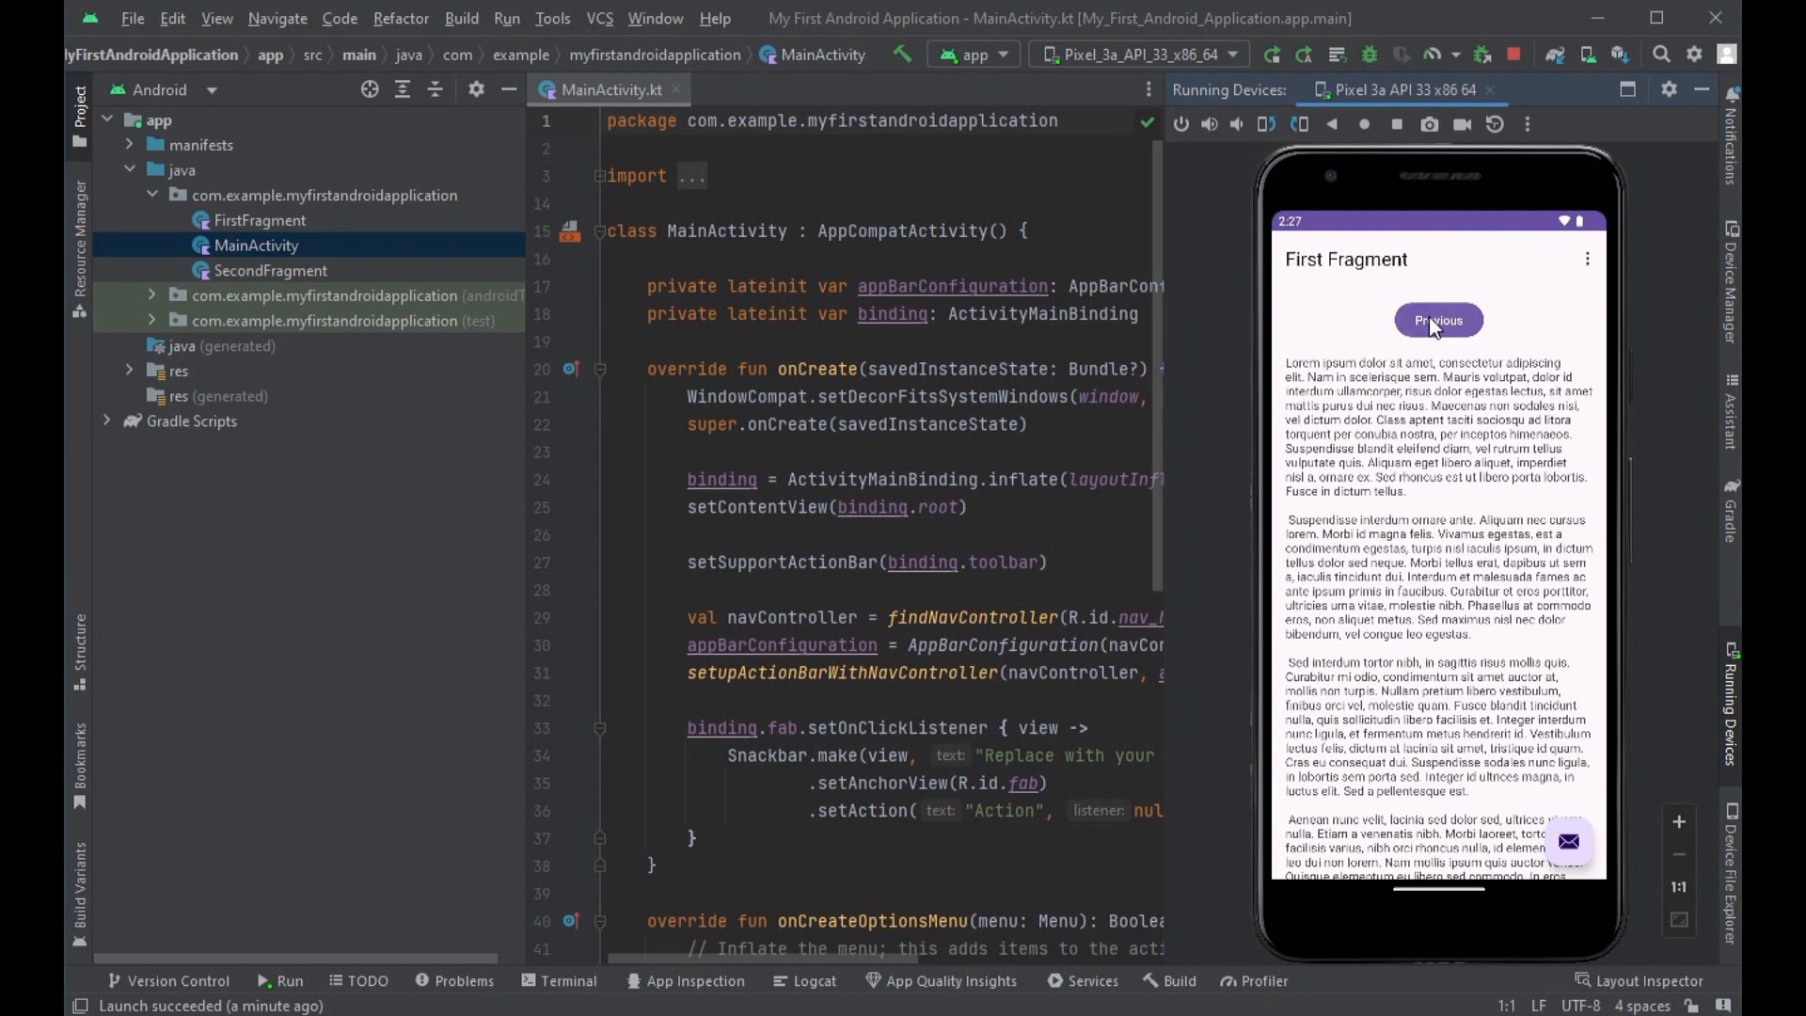
{"action": "left_click", "coordinate": [1587, 257]}
{"action": "left_click", "coordinate": [1495, 267]}
{"action": "left_click", "coordinate": [1403, 558]}
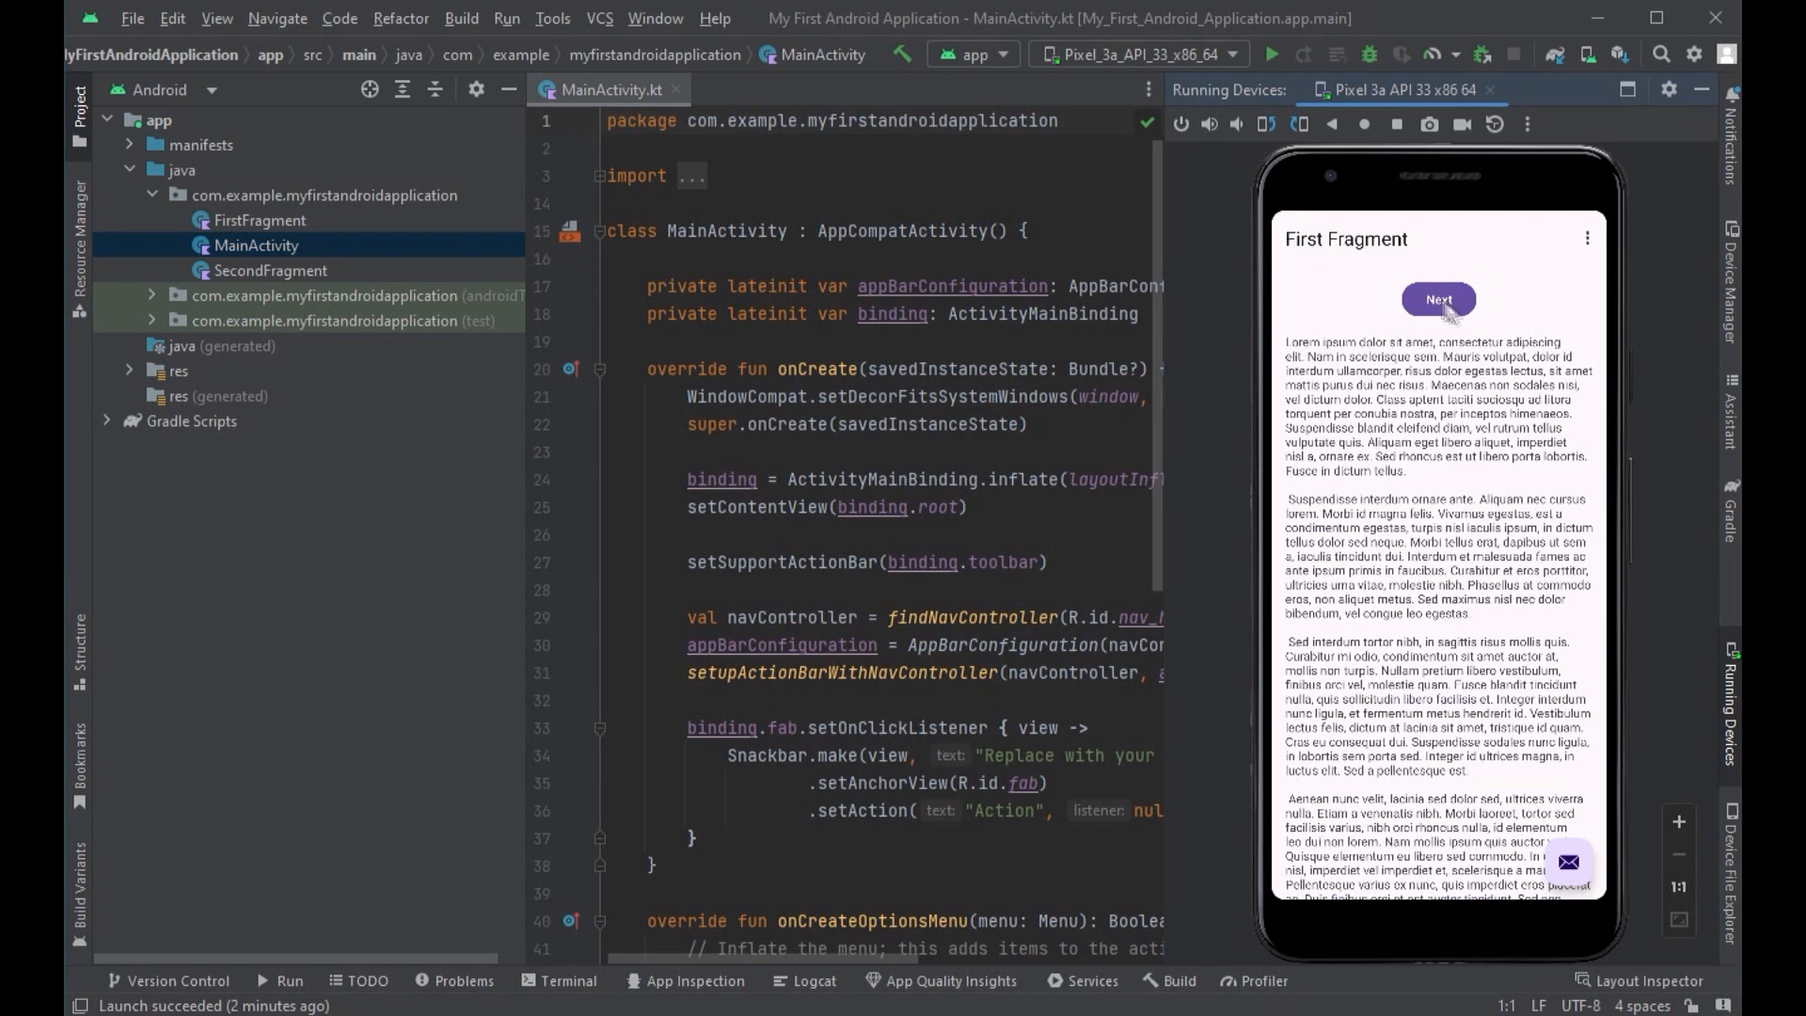
Step: View the saved snapshots of the Pixel 3a API 33 emulator and close the snapshot manager
{"action": "left_click", "coordinate": [1494, 120]}
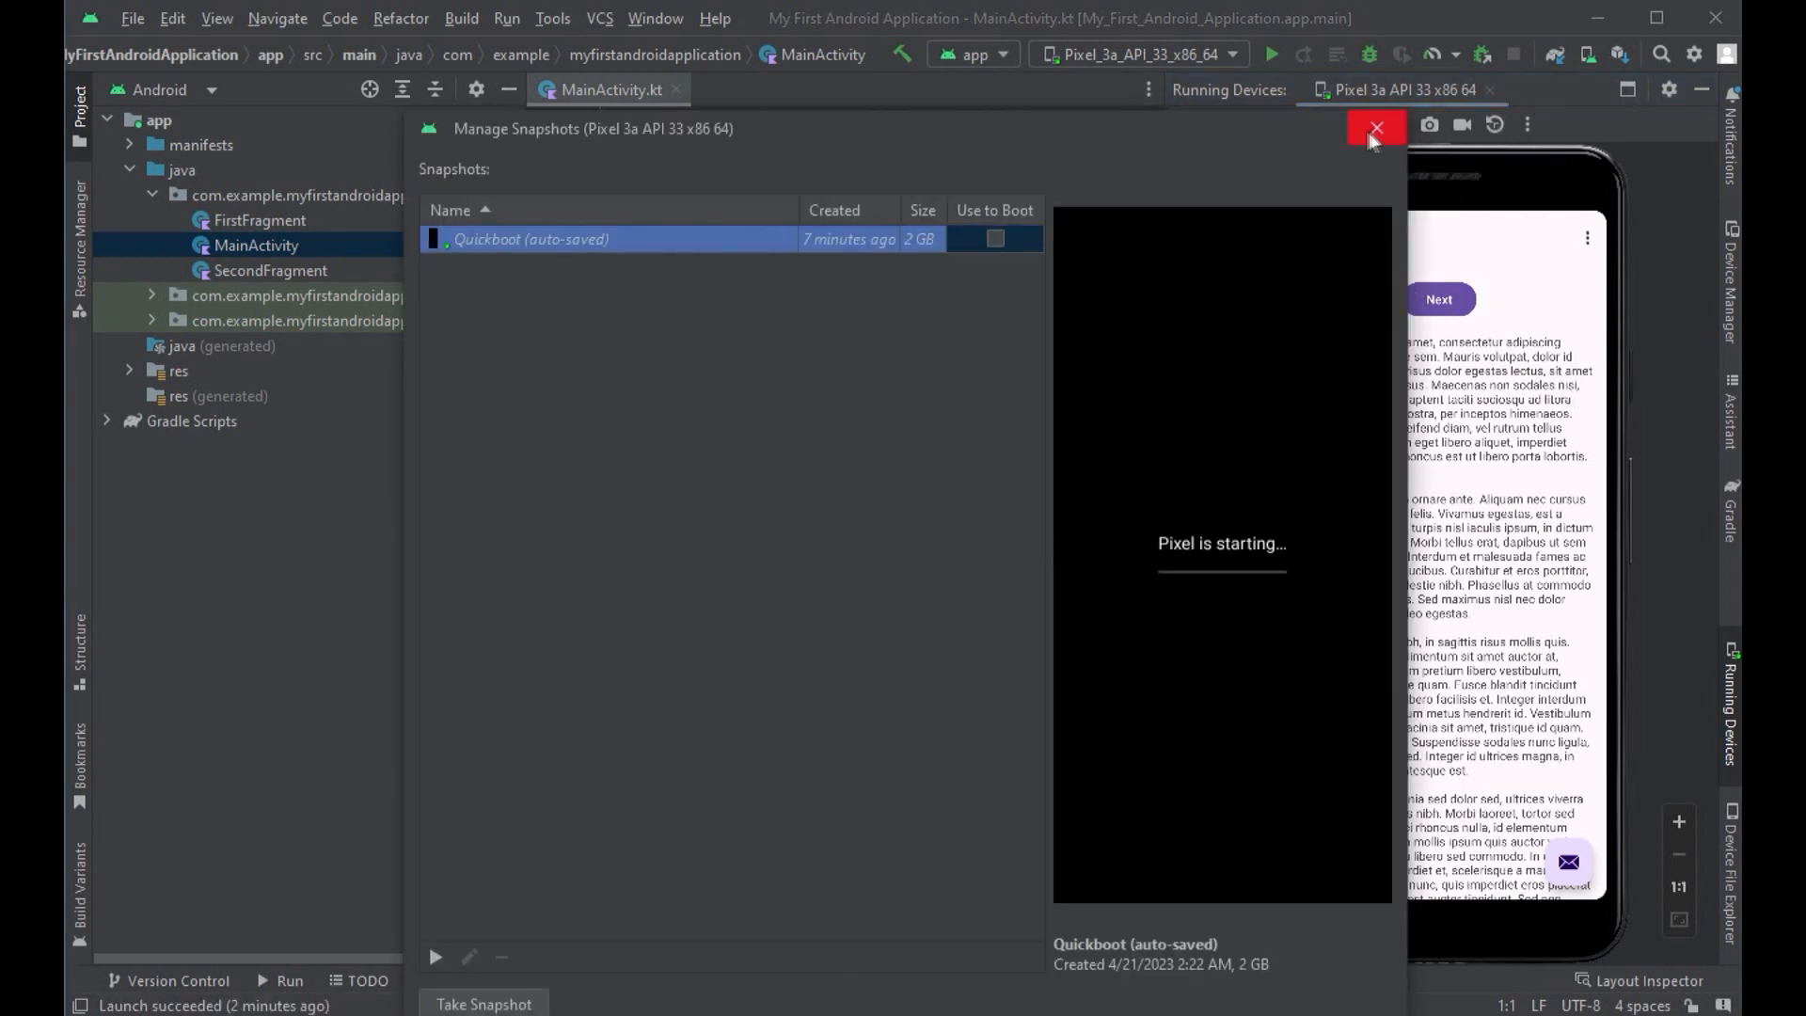
{"action": "left_click", "coordinate": [1377, 128]}
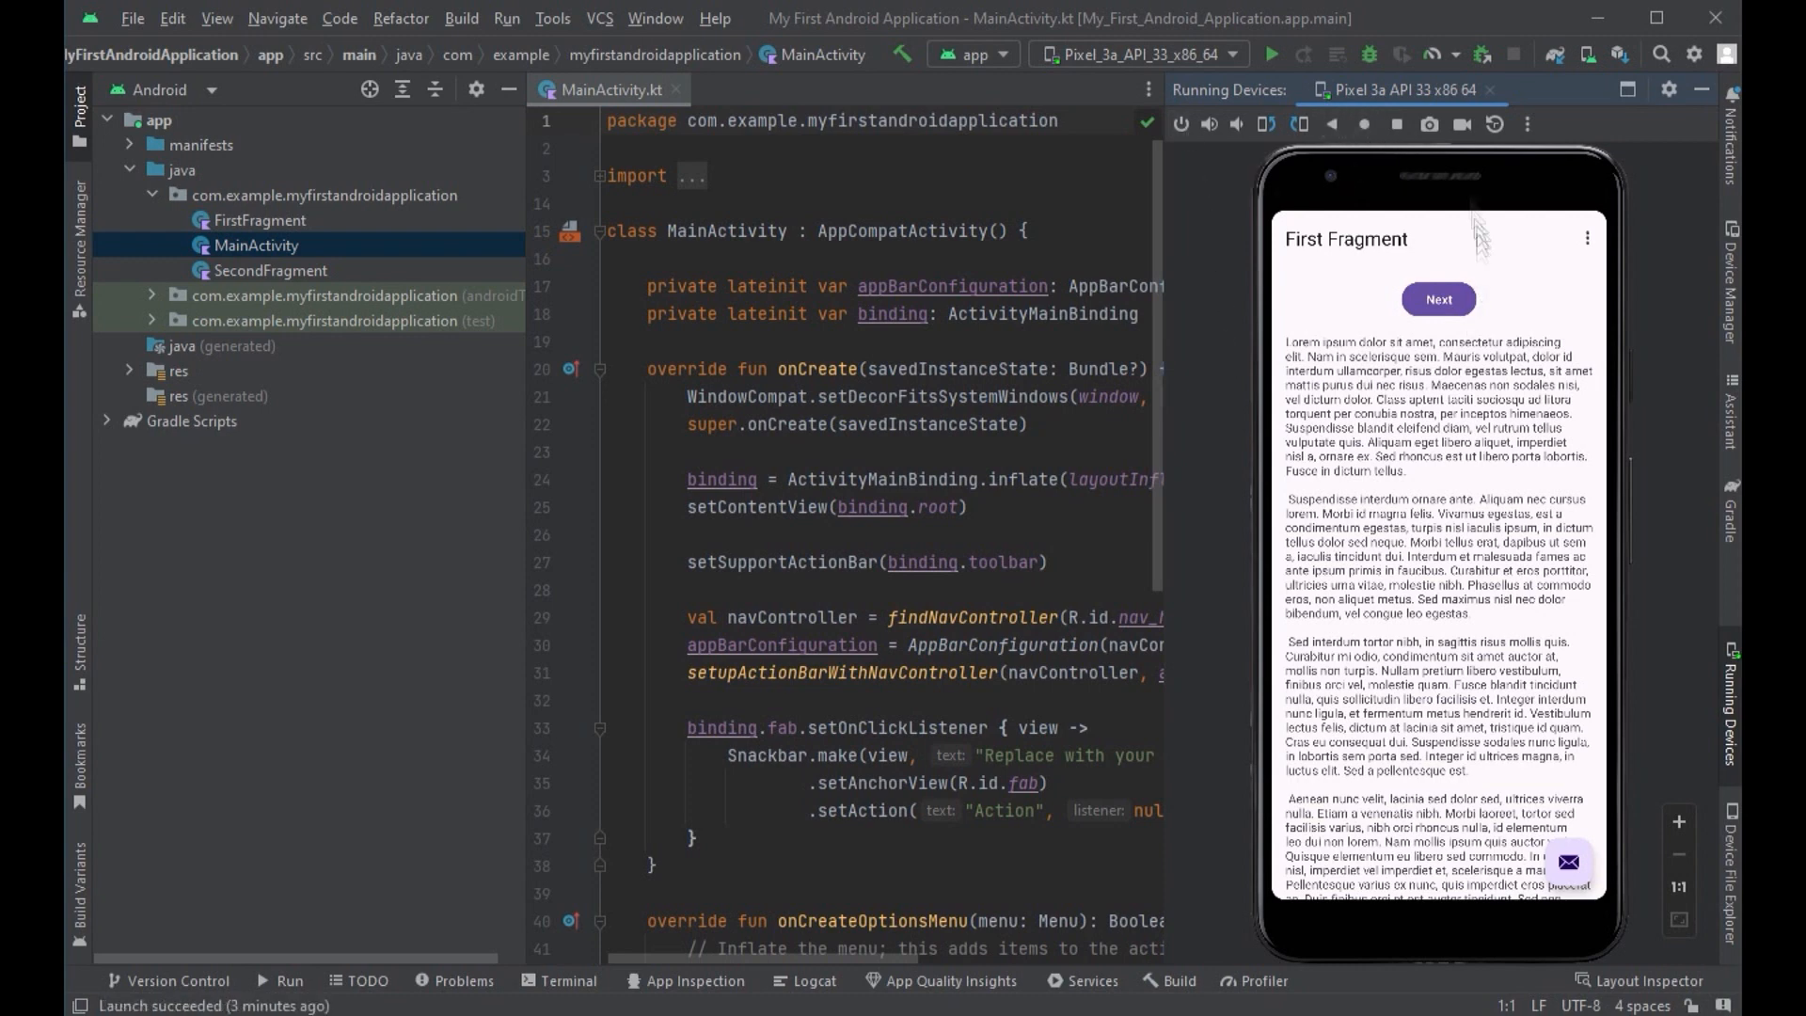
Step: Enlarge the running emulator's view and hide the running devices so the code editor for MainActivity.kt fills the space
{"action": "double_click", "coordinate": [1442, 92]}
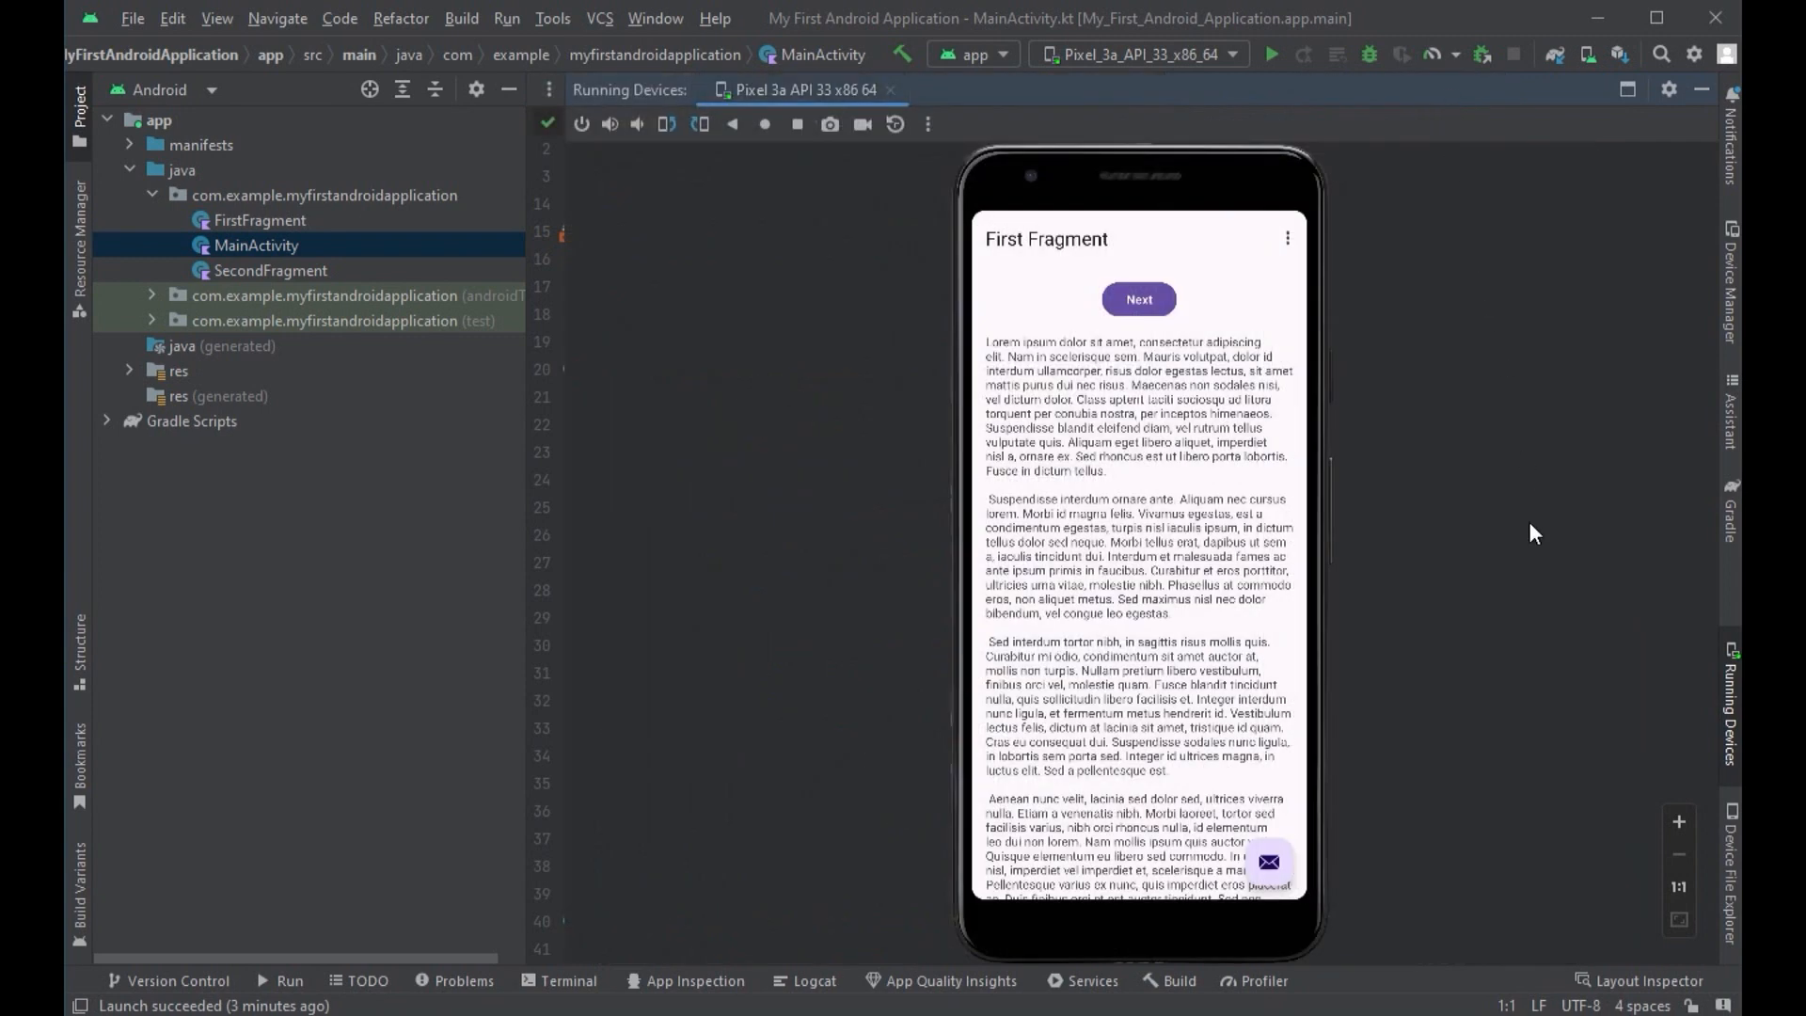
{"action": "key", "text": "Escape"}
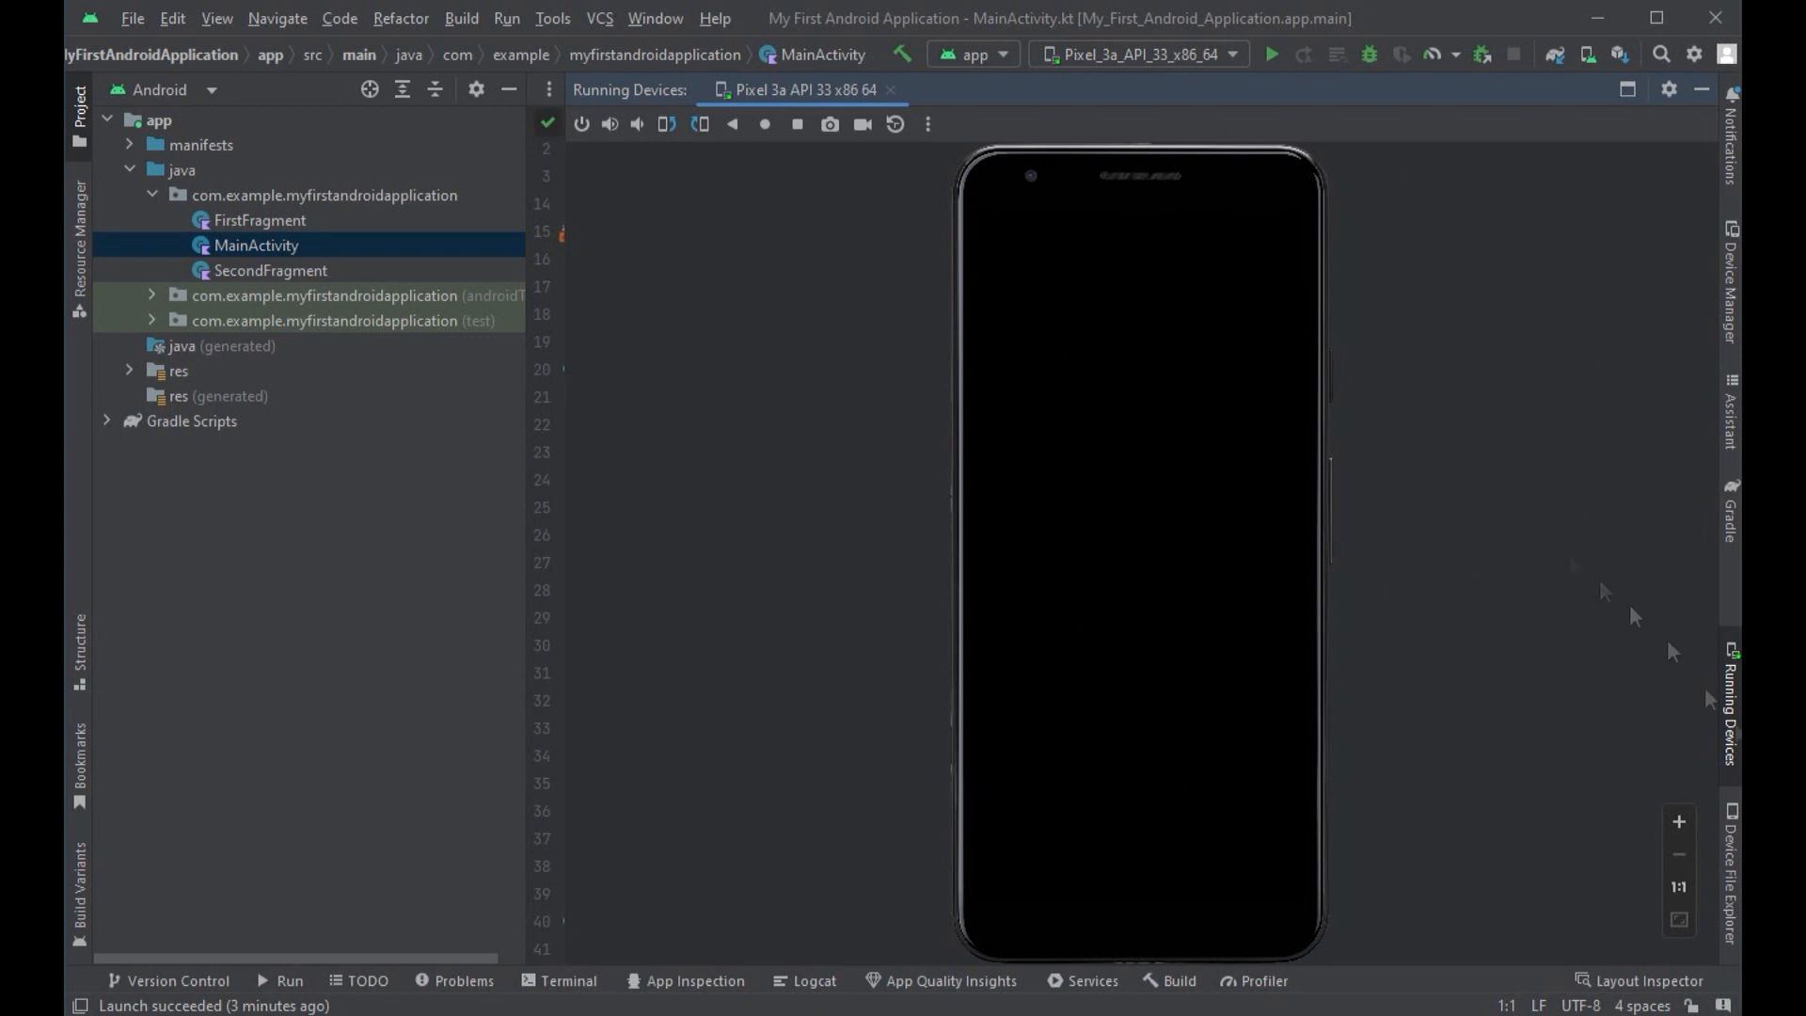
{"action": "left_click", "coordinate": [1729, 715]}
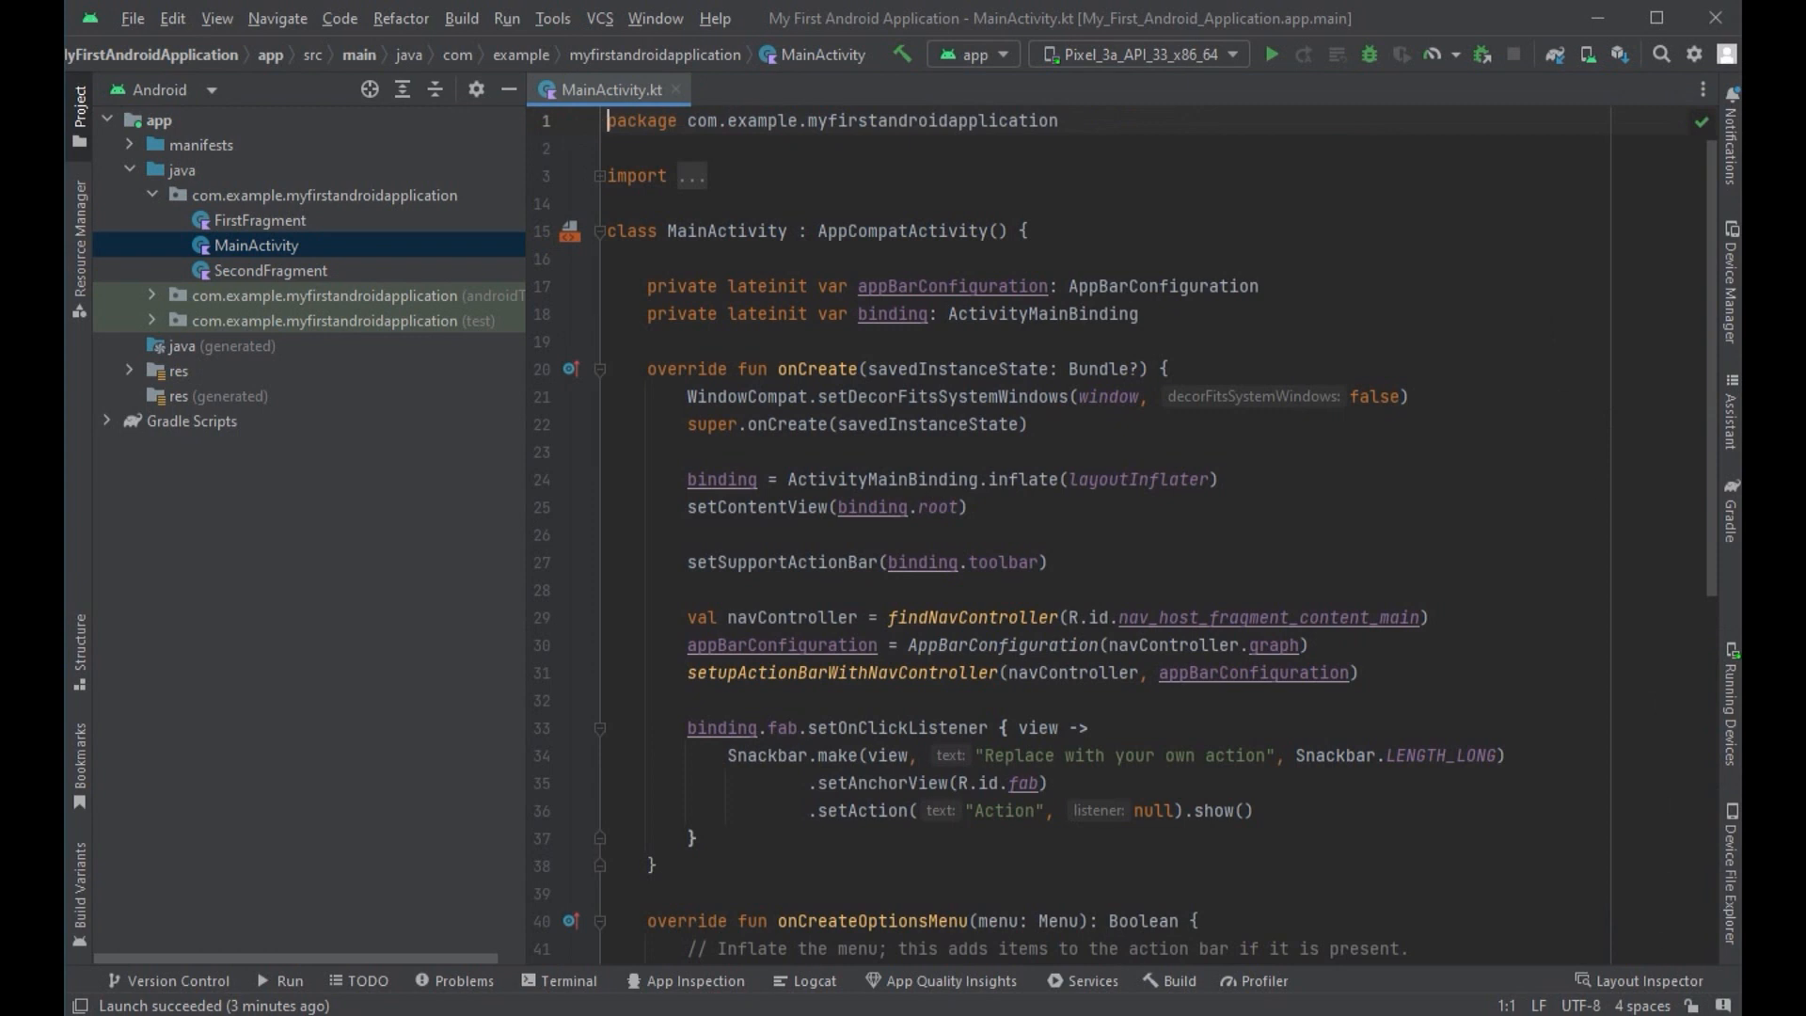